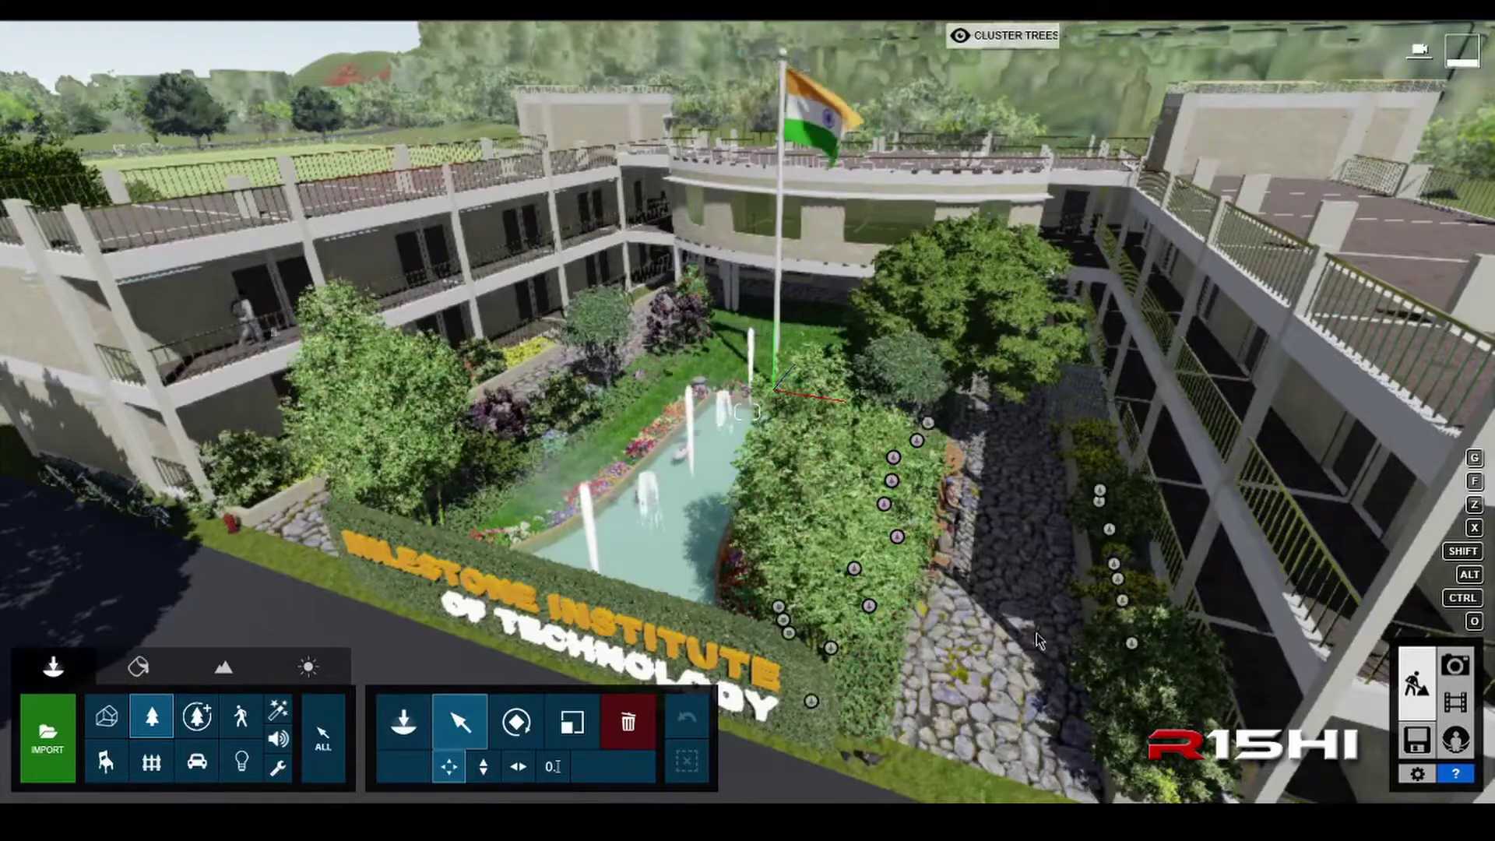
Frame an elevated view of the building's courtyard with the fountain and flag in Build mode, and switch to Photo mode
mouse_move(980, 635)
right_mouse_down()
mouse_move(1016, 611)
mouse_move(977, 635)
right_mouse_up()
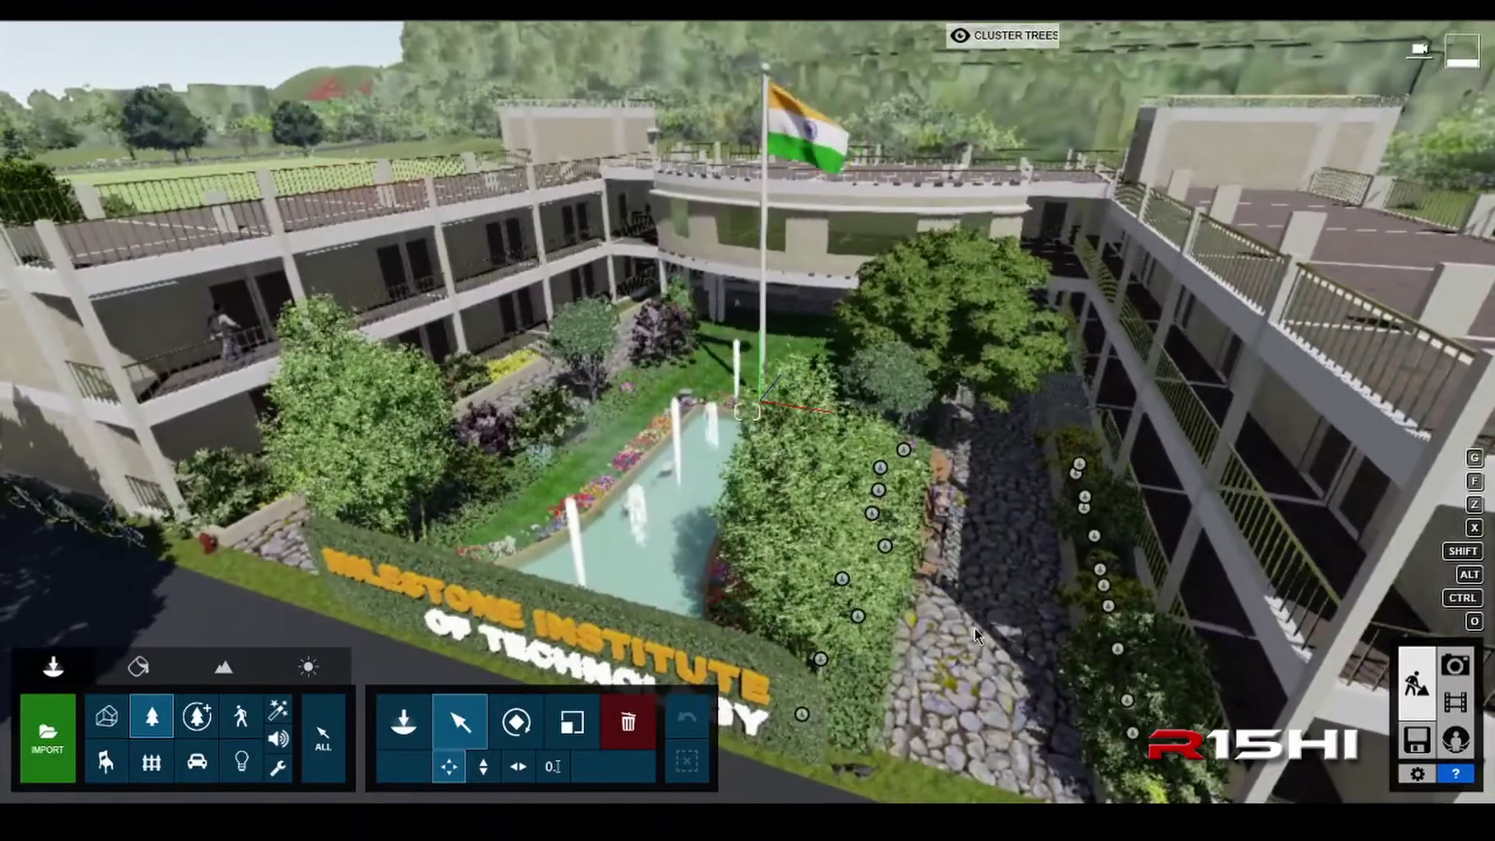
scroll(977, 635, "down", 2)
scroll(977, 635, "up", 1)
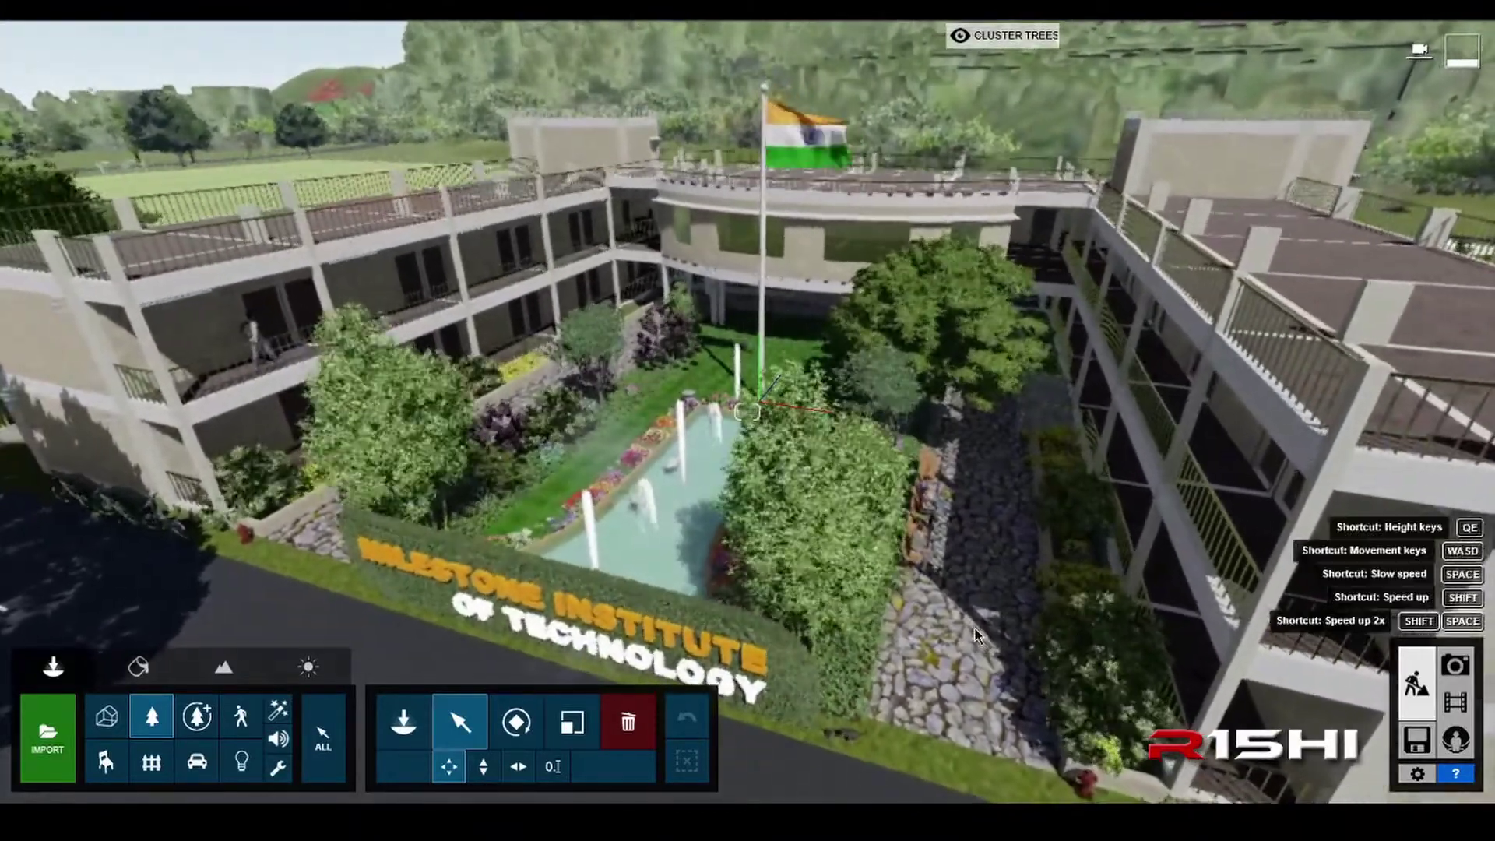
key("e")
mouse_move(977, 635)
right_mouse_down()
mouse_move(978, 613)
mouse_move(970, 643)
right_mouse_up()
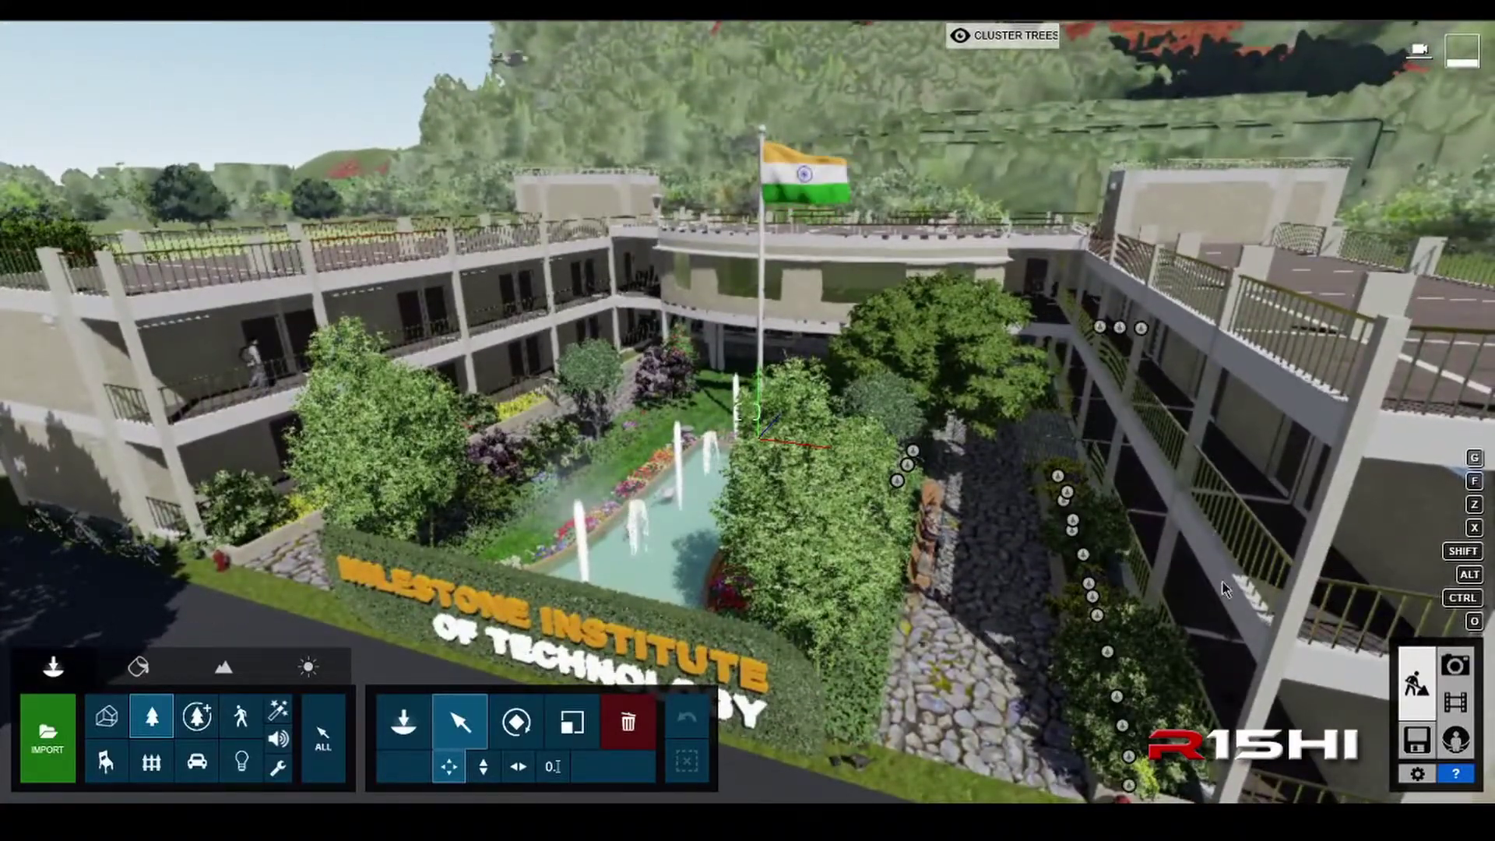
left_click(1454, 668)
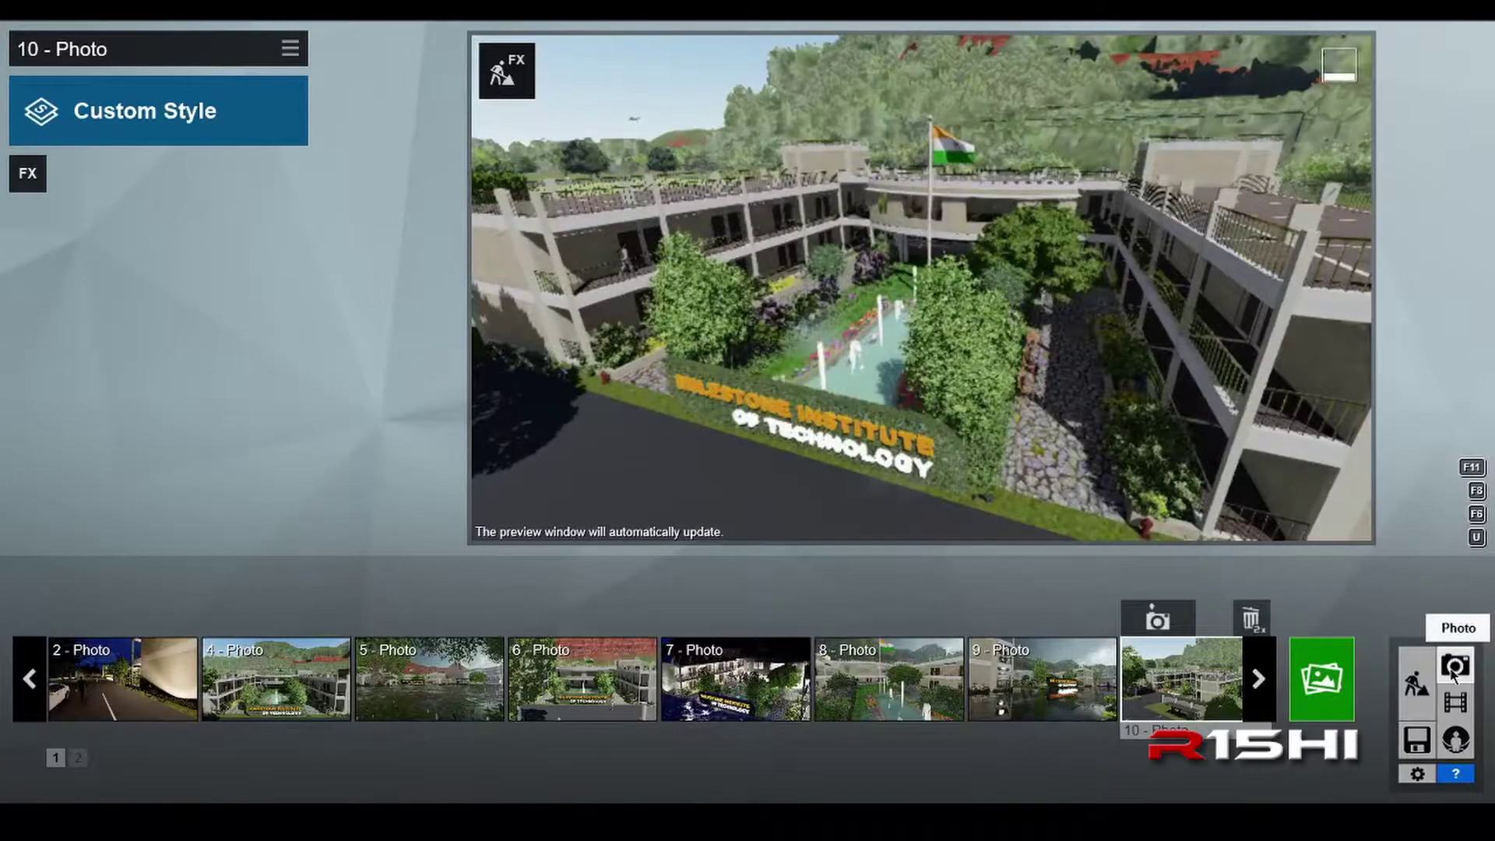
Open the settings to check the automatic high-quality preview option, and return to the photo view
left_click(1417, 774)
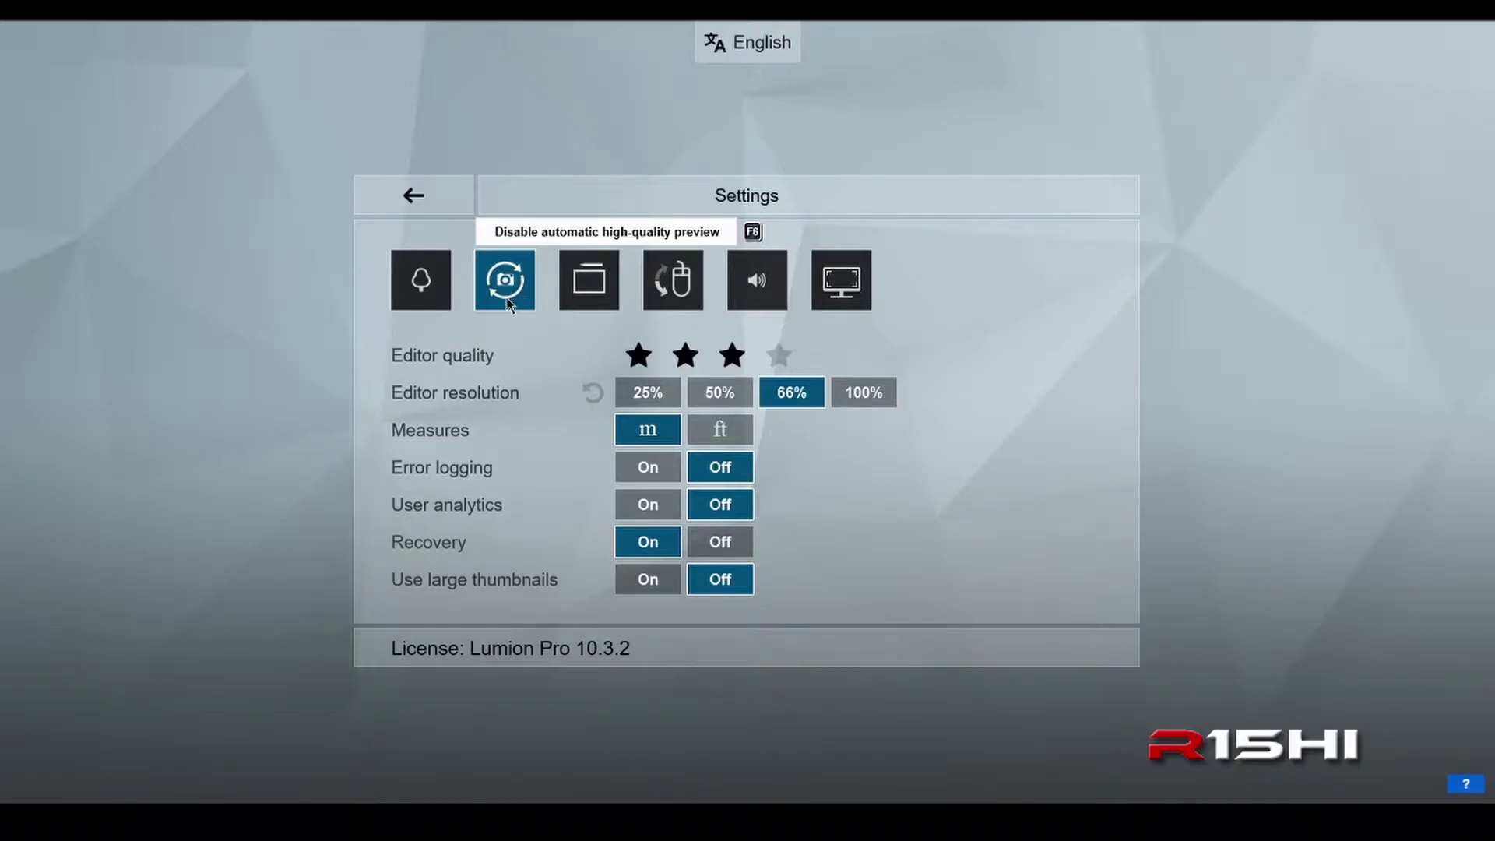
left_click(431, 209)
Set the photo camera's focal length to 15 mm
mouse_move(986, 314)
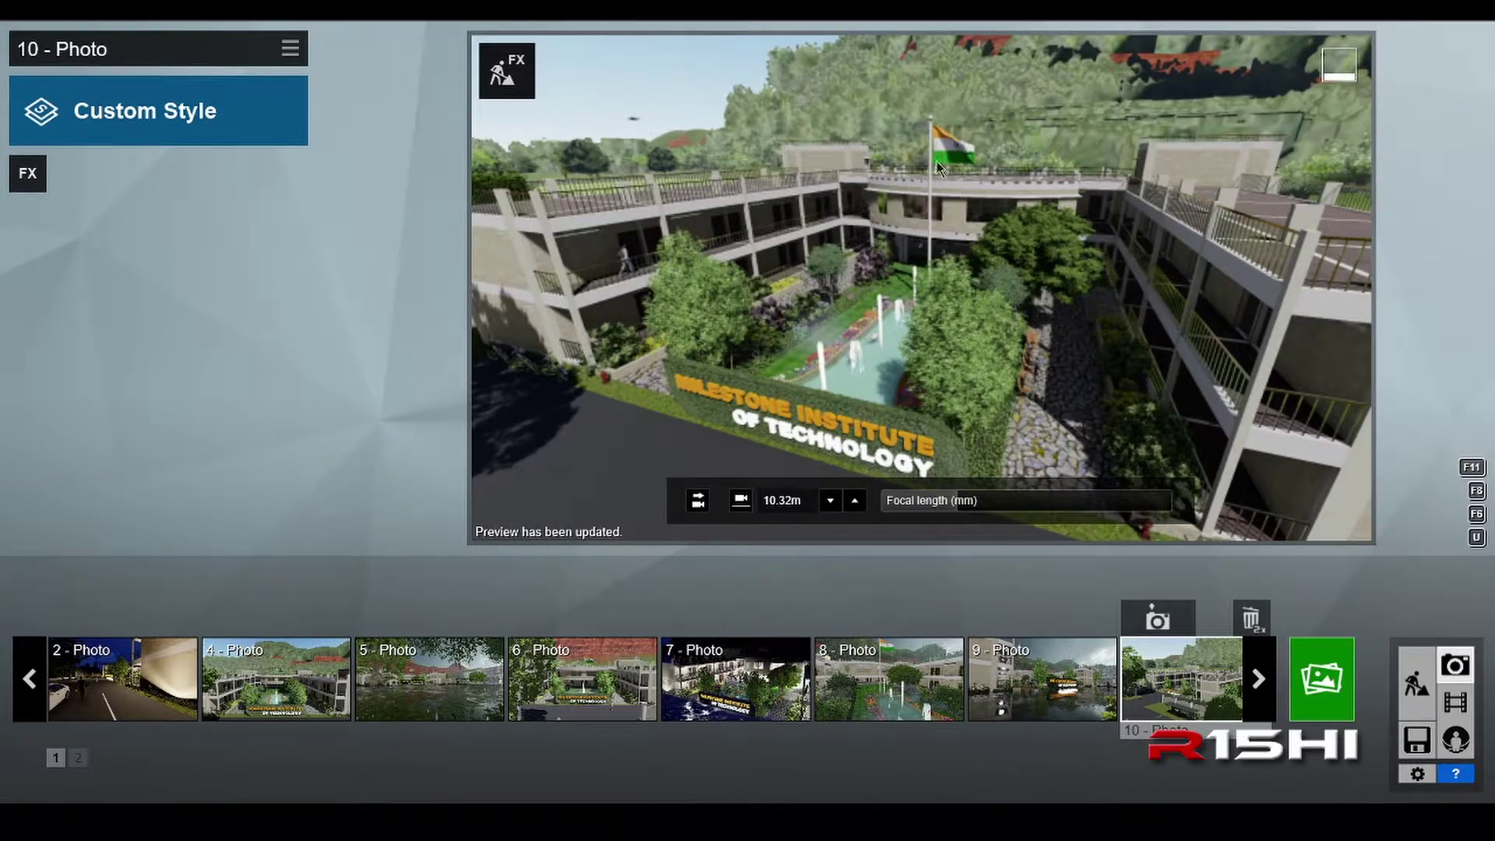
left_click(956, 505)
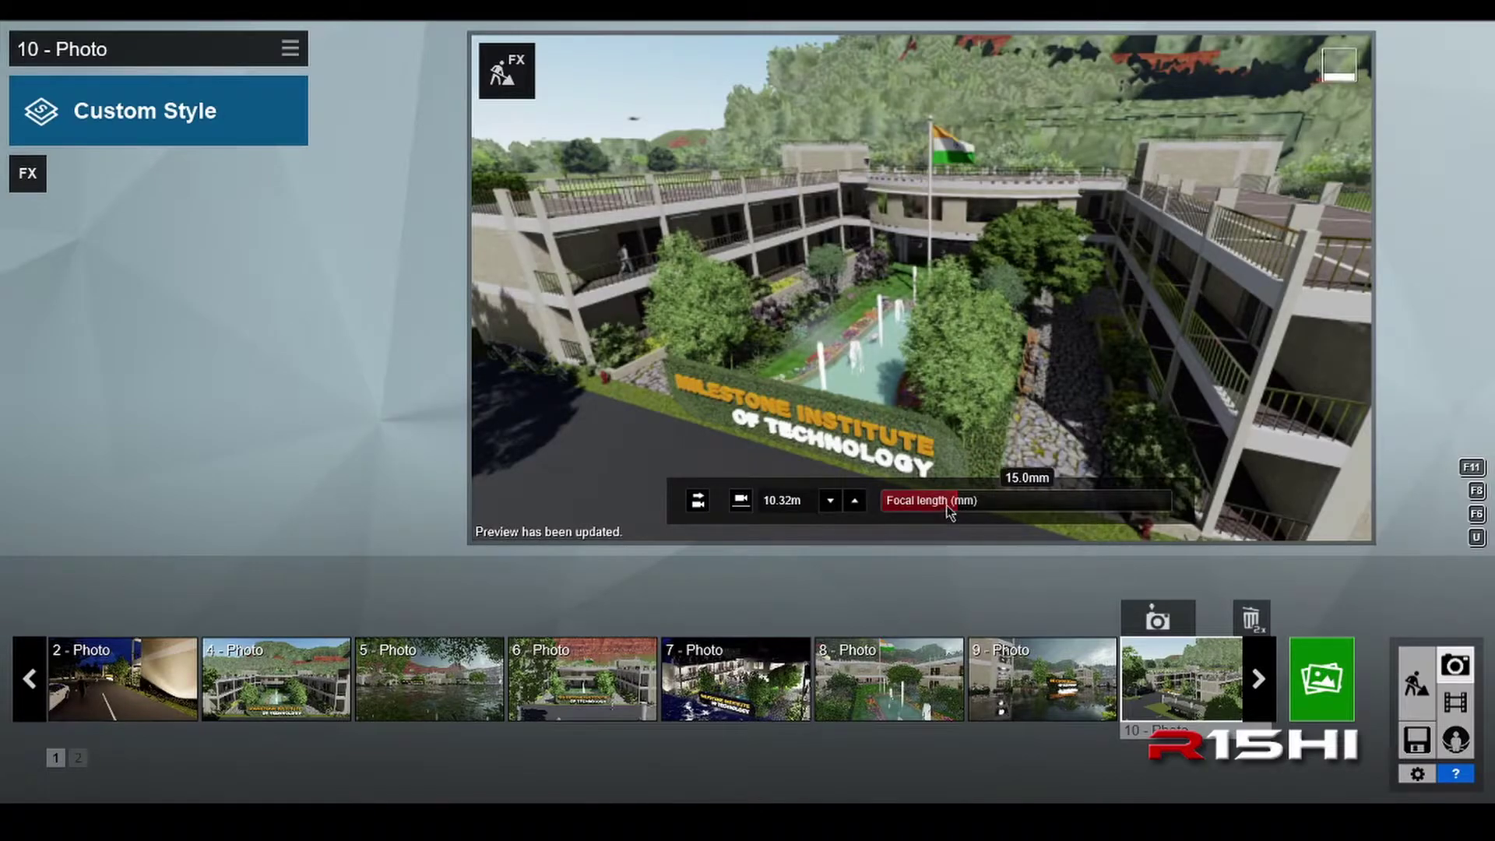
mouse_move(957, 505)
left_mouse_down()
mouse_move(1007, 507)
mouse_move(964, 514)
left_mouse_up()
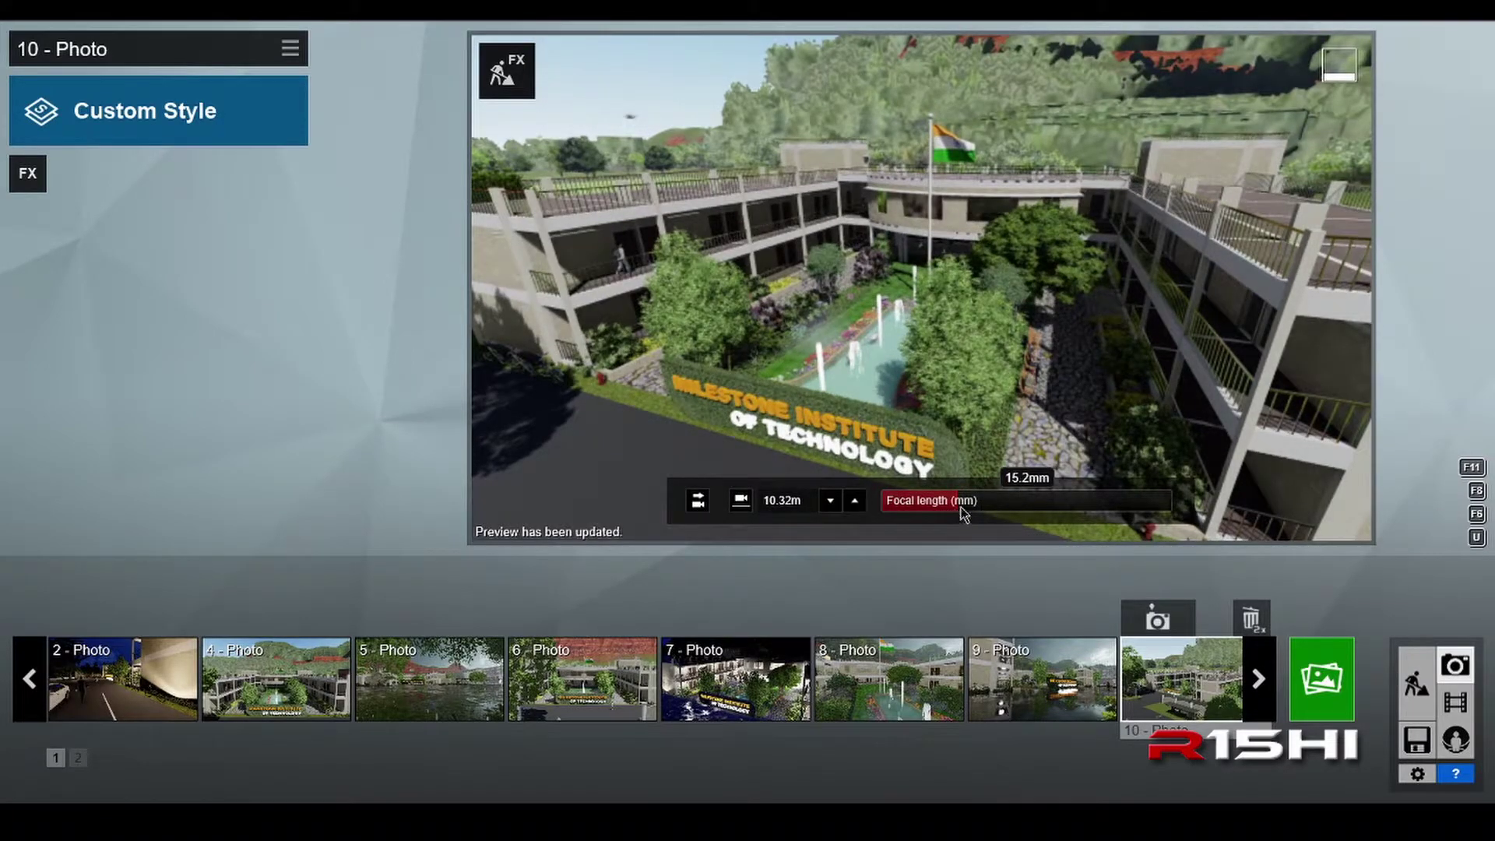
left_click(957, 505)
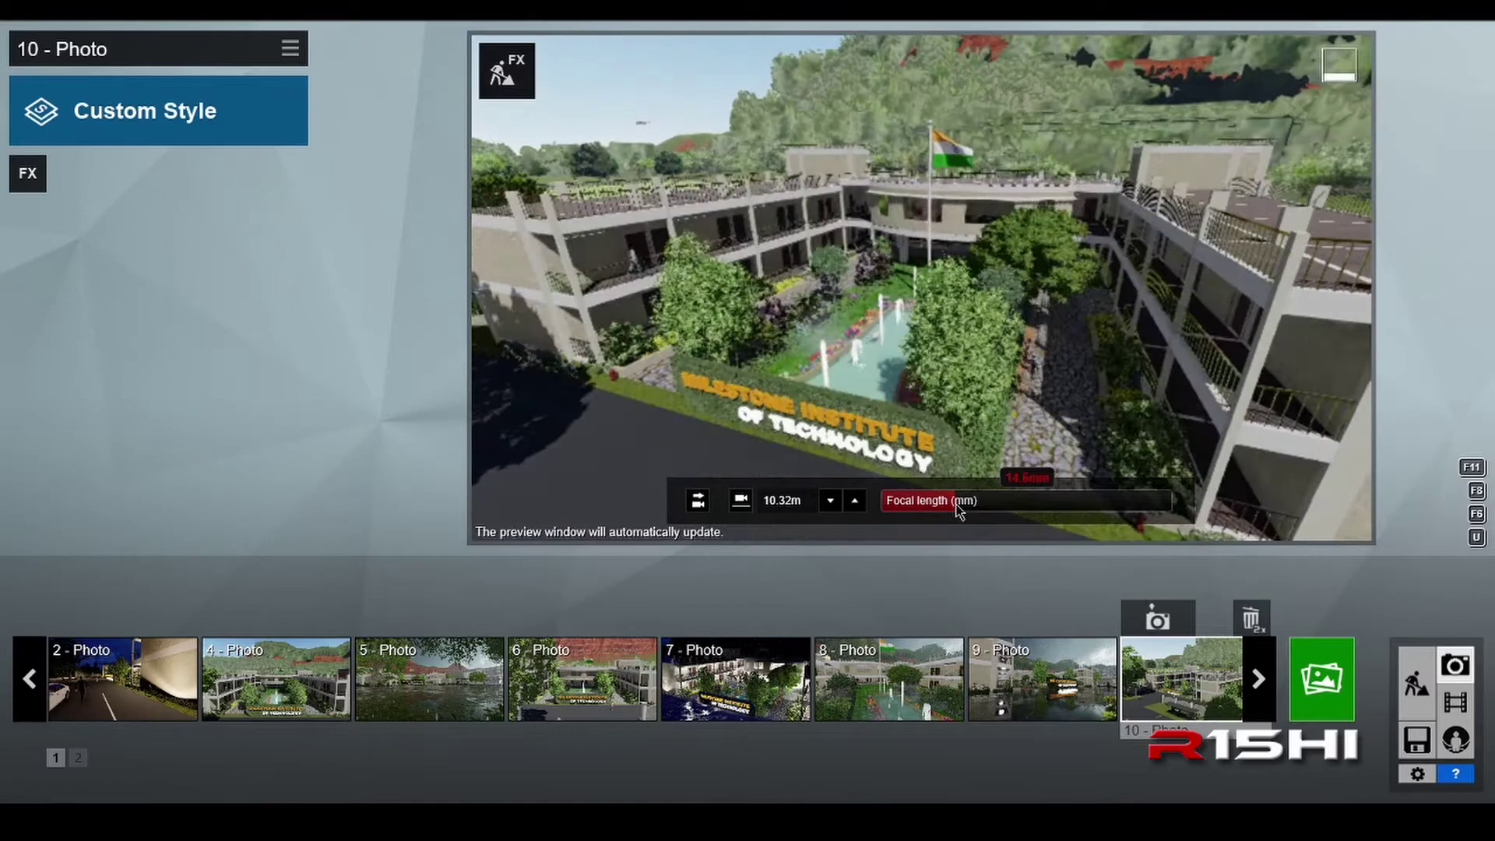
key("BackSpace")
key("BackSpace")
key("BackSpace")
key("BackSpace")
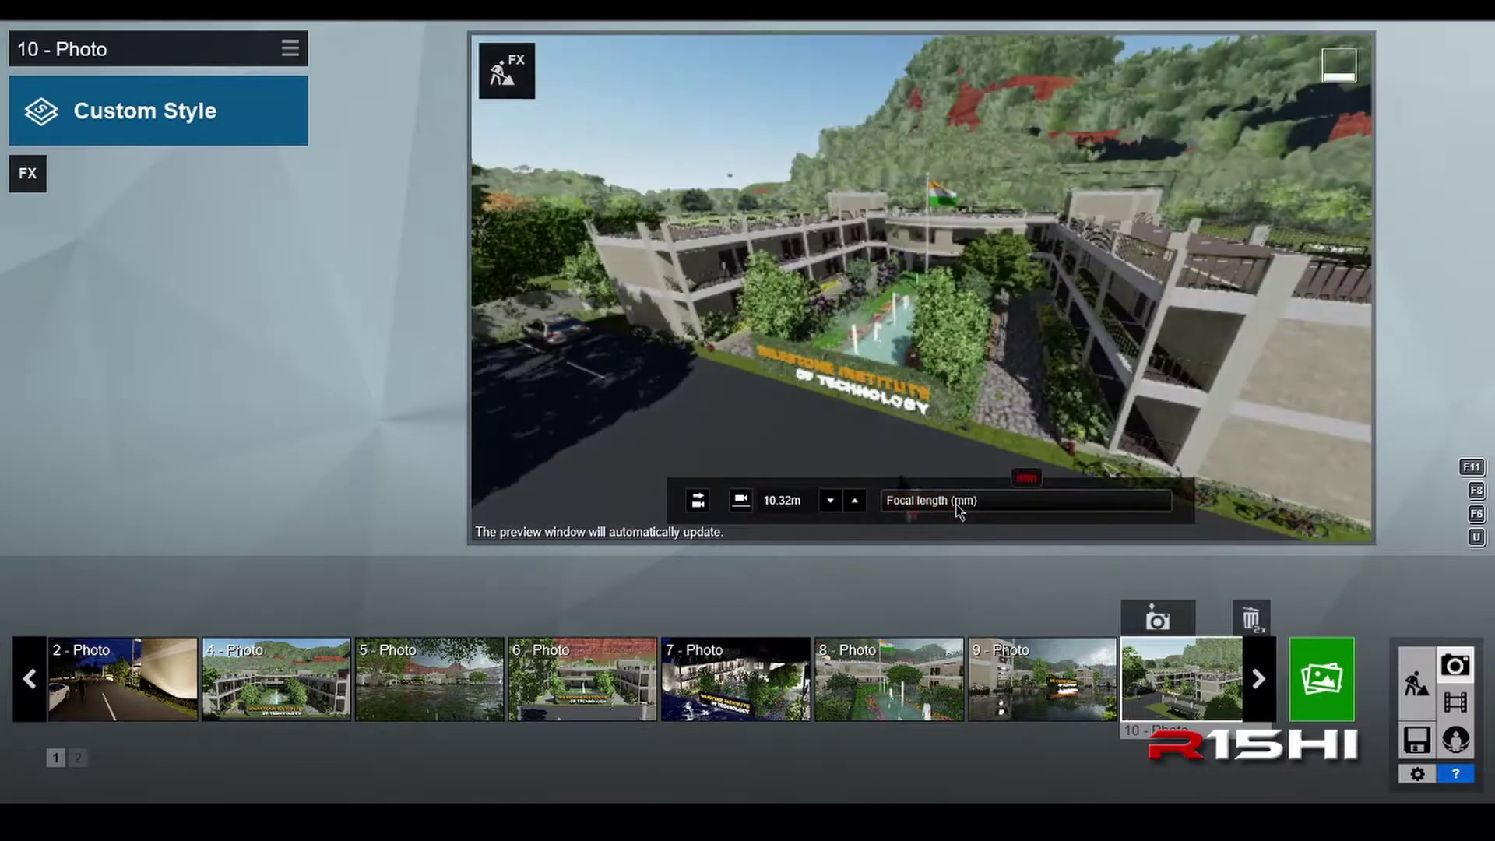
type("15")
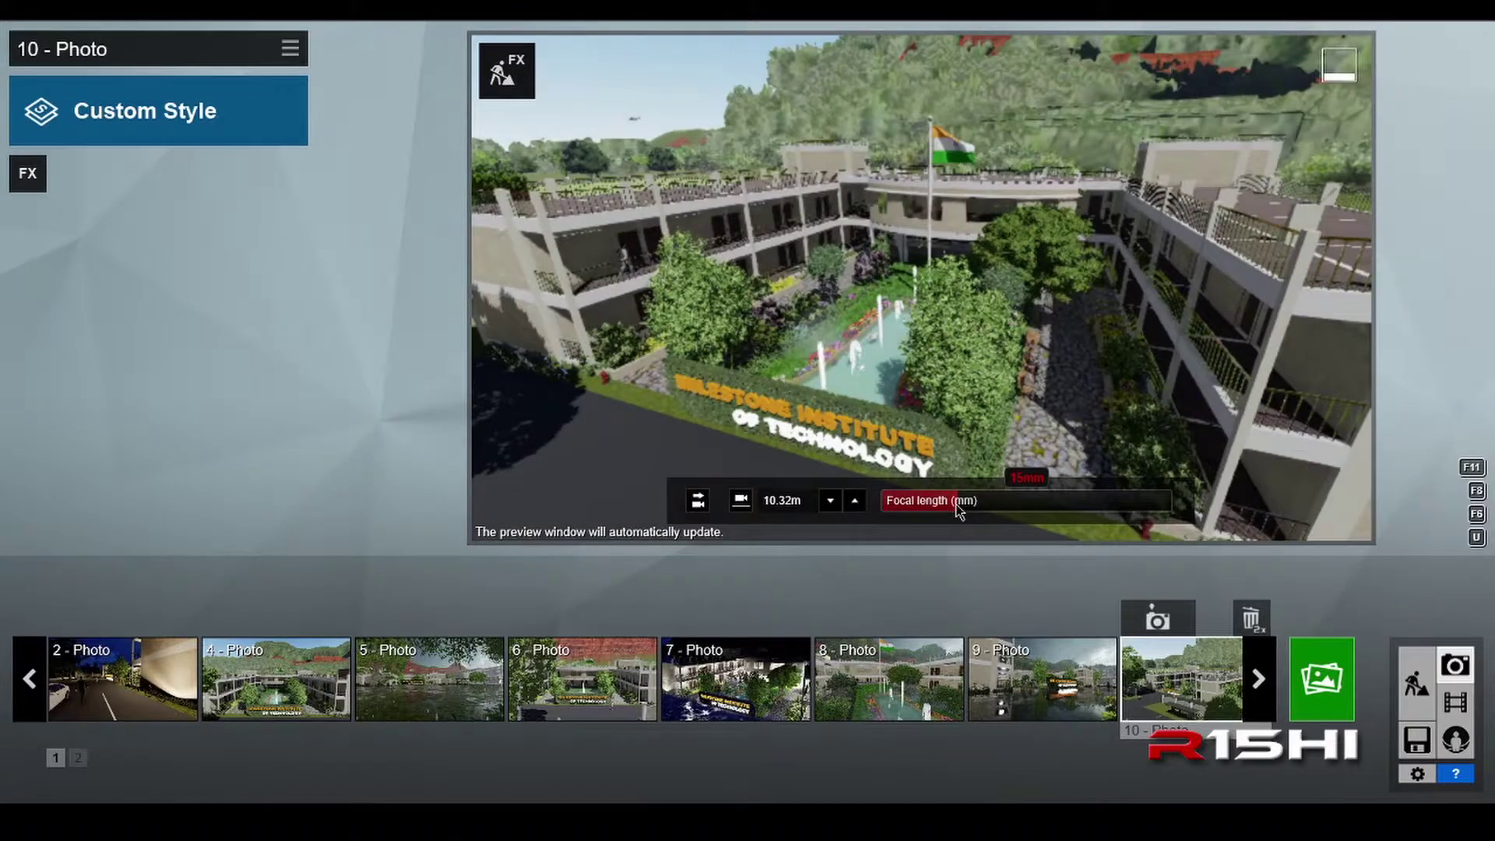
key("Return")
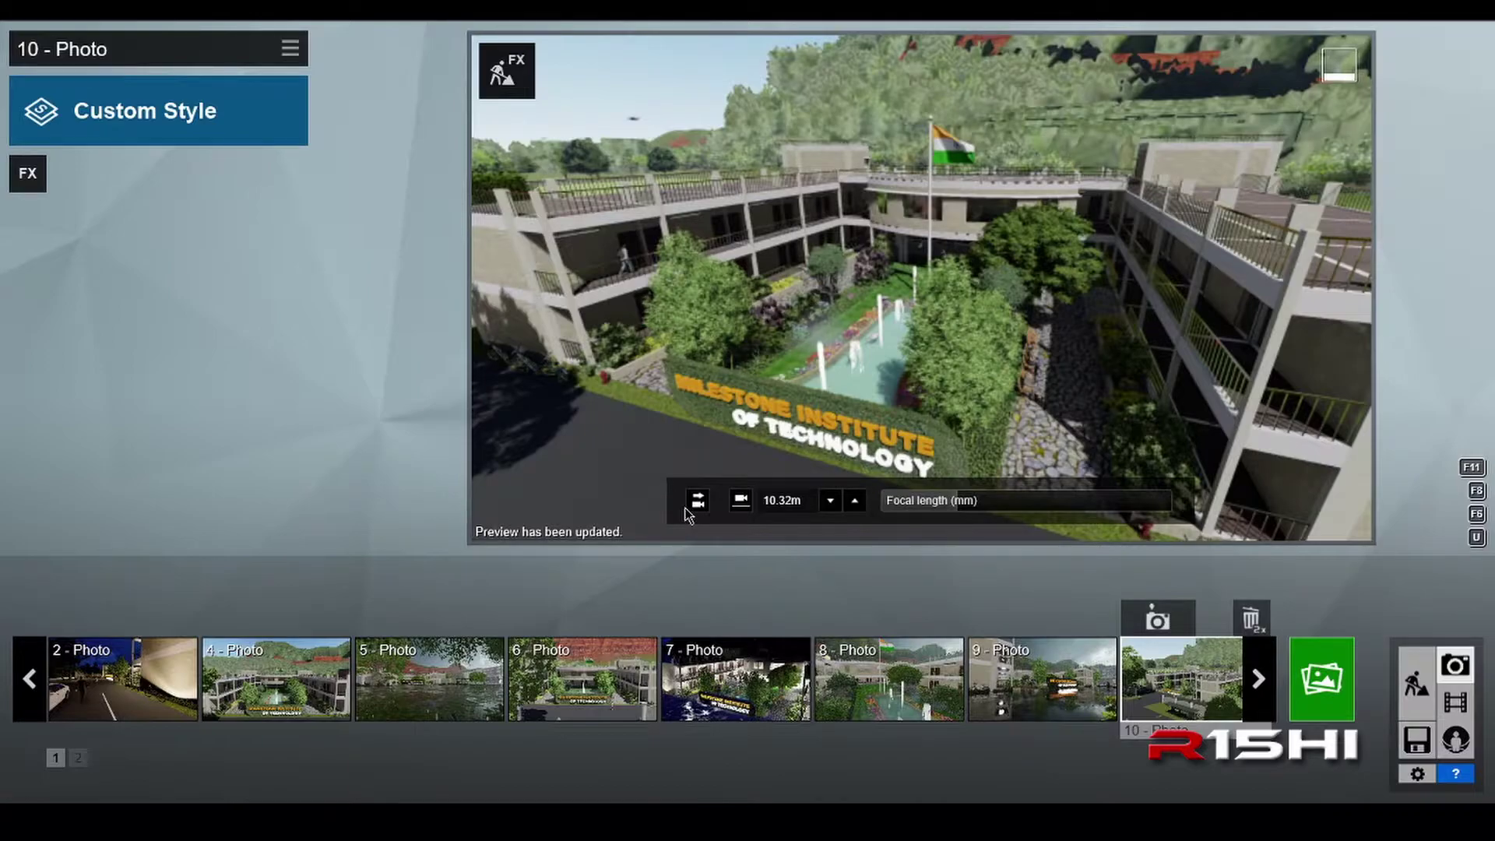
Look through the saved photos and empty slots in photo sets 1 and 2
left_click(1258, 682)
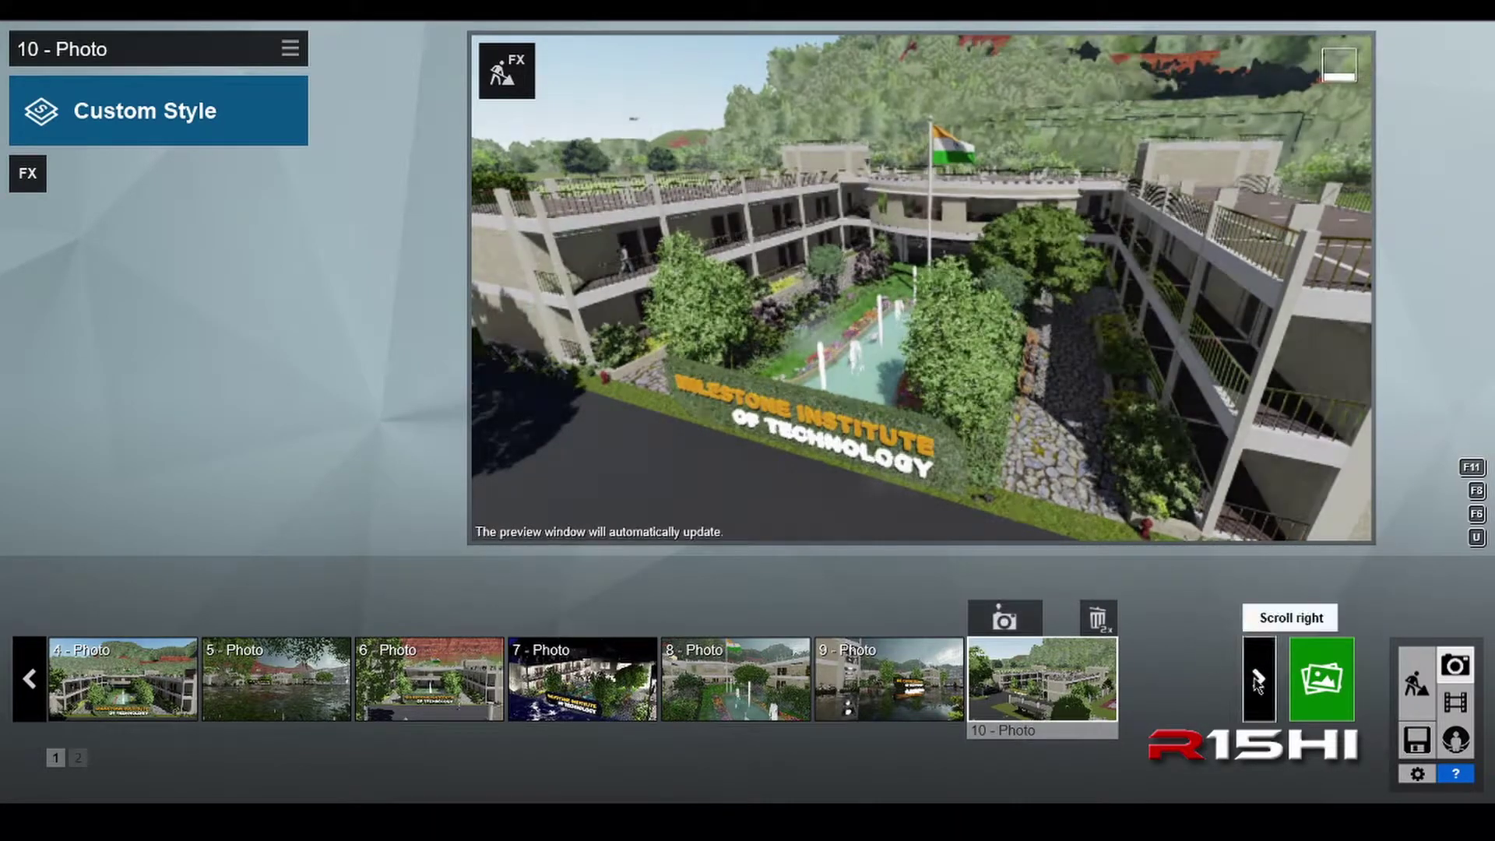
left_click(78, 758)
left_click(121, 682)
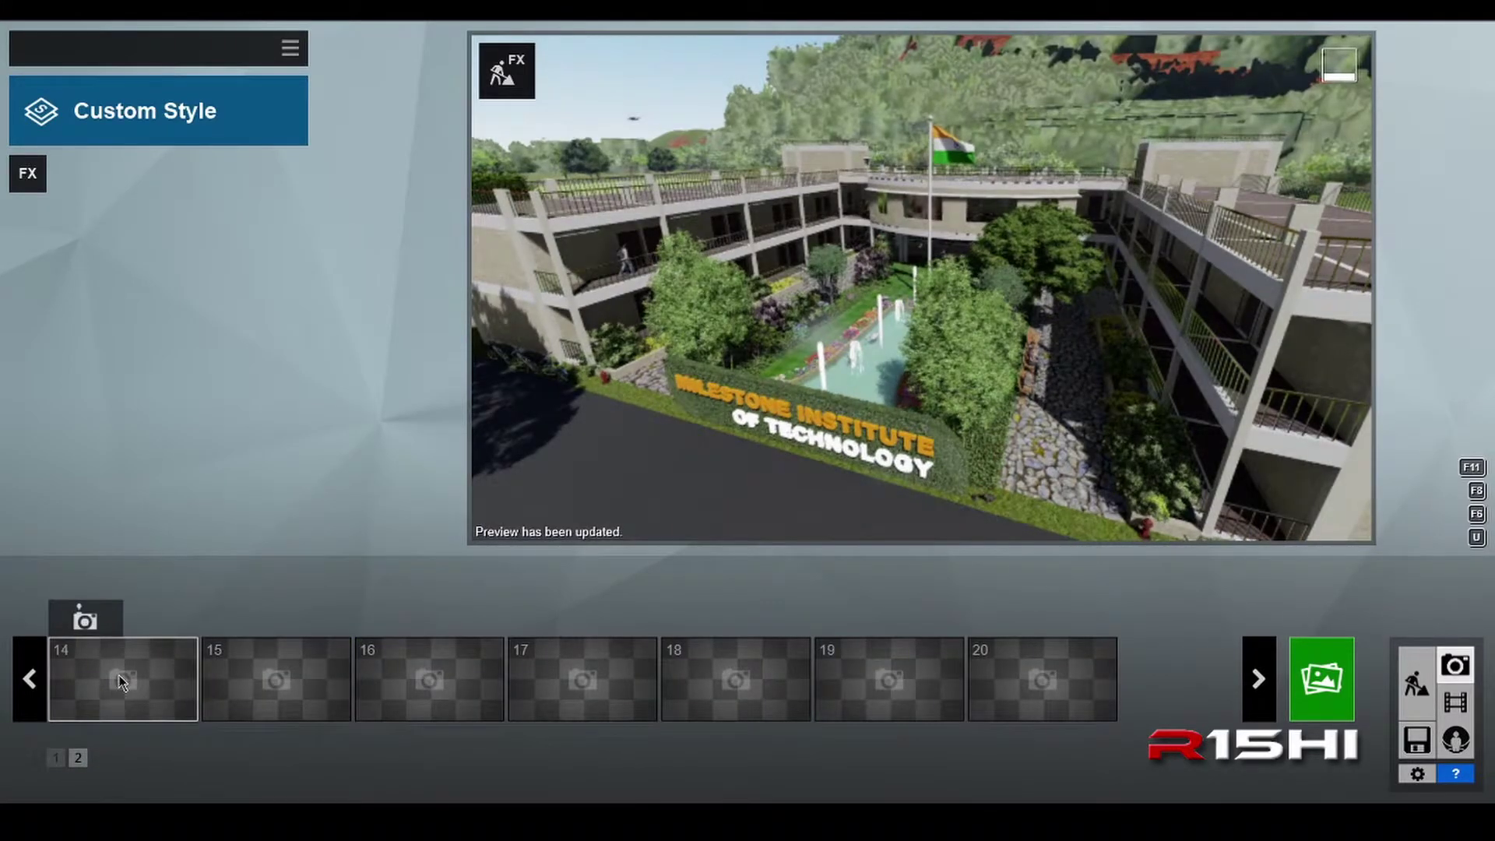
left_click(35, 700)
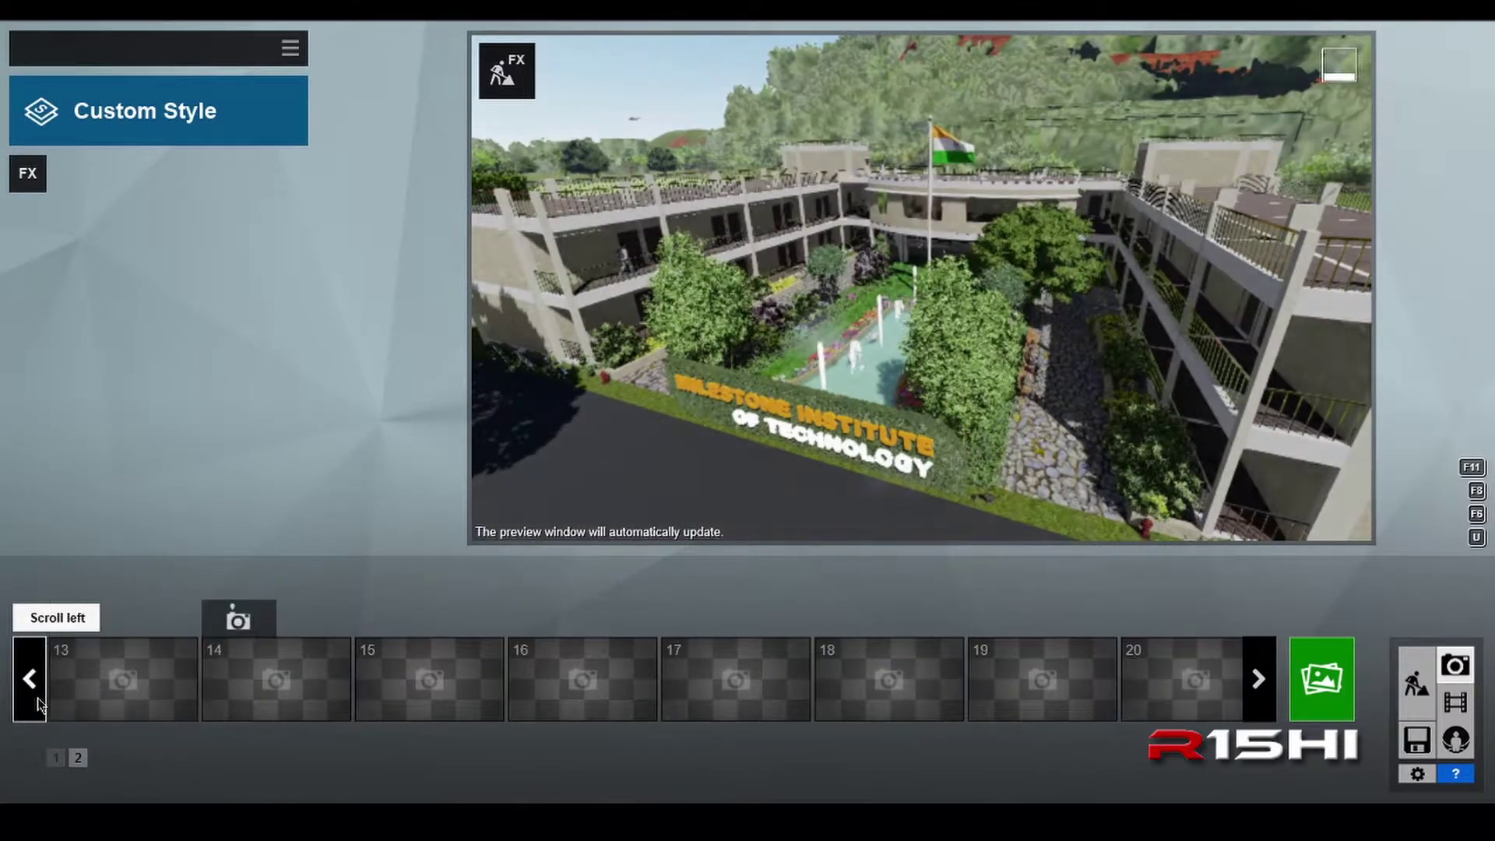
left_click(35, 700)
left_click(55, 758)
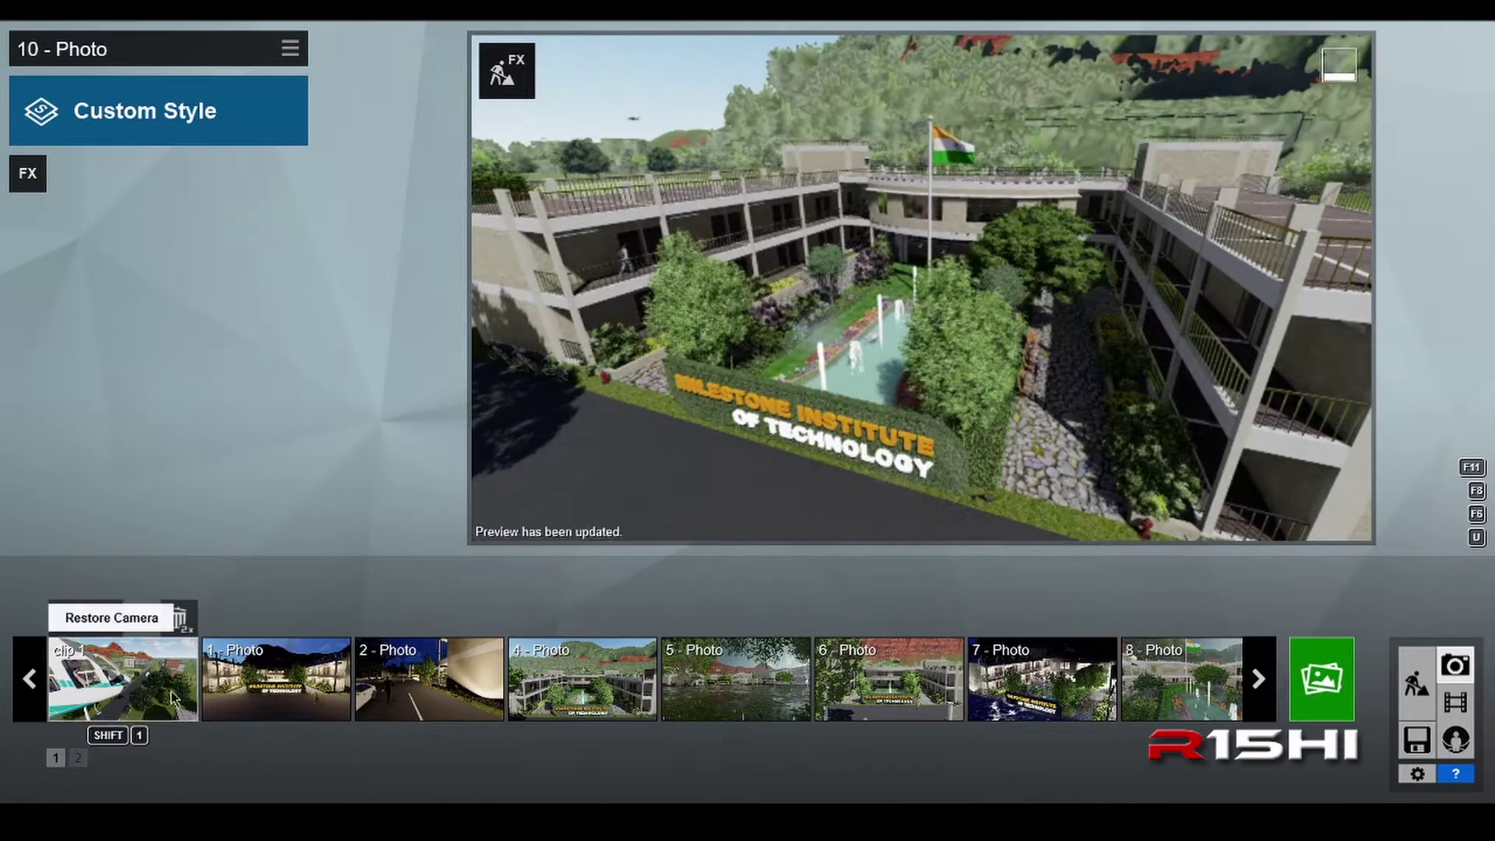
left_click(39, 690)
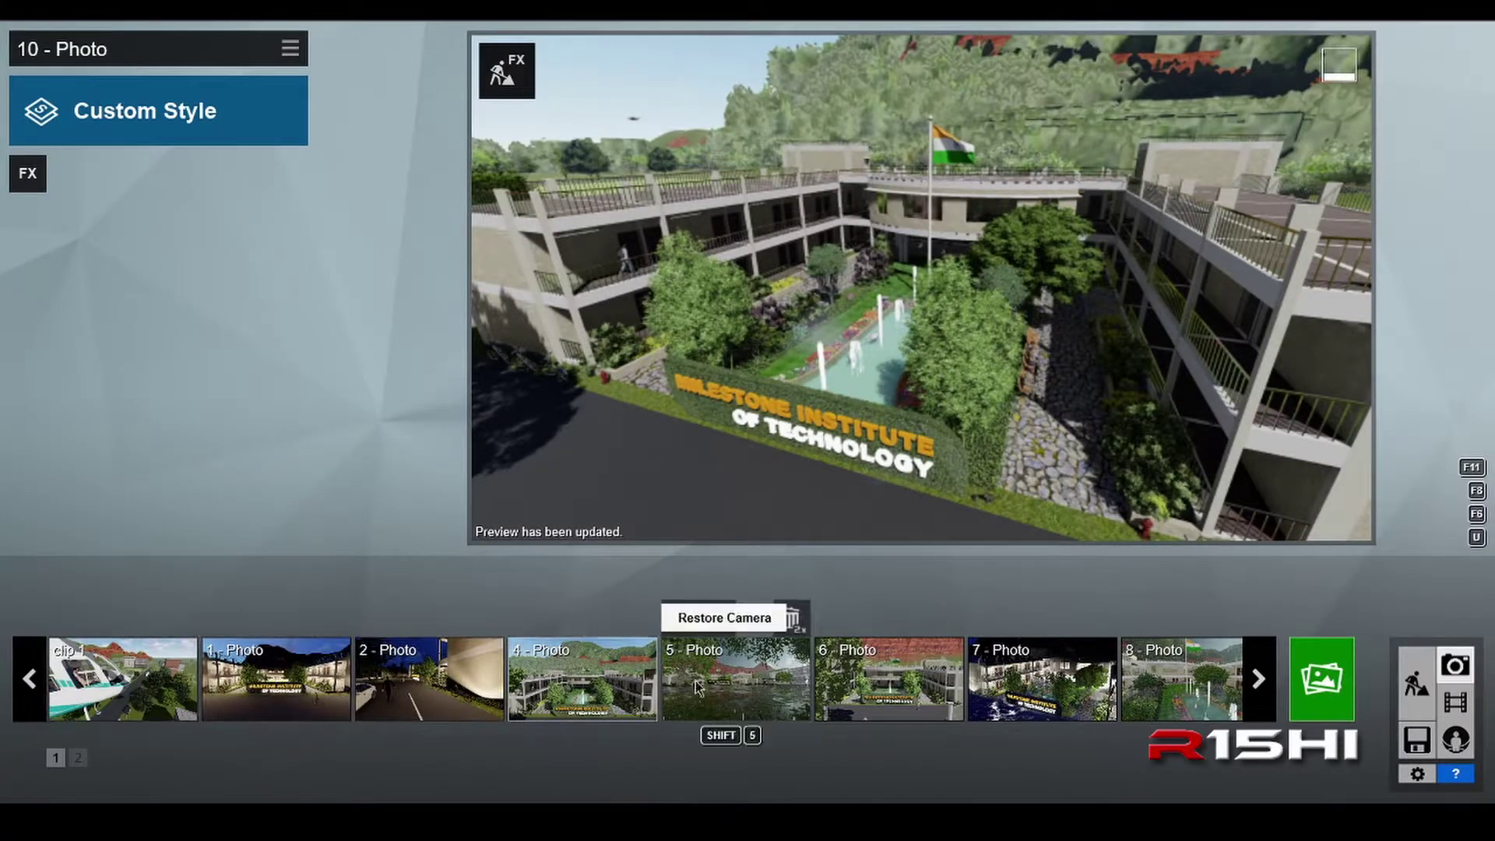
Store the current camera view in empty slot 11 of photo set 2
left_click(79, 758)
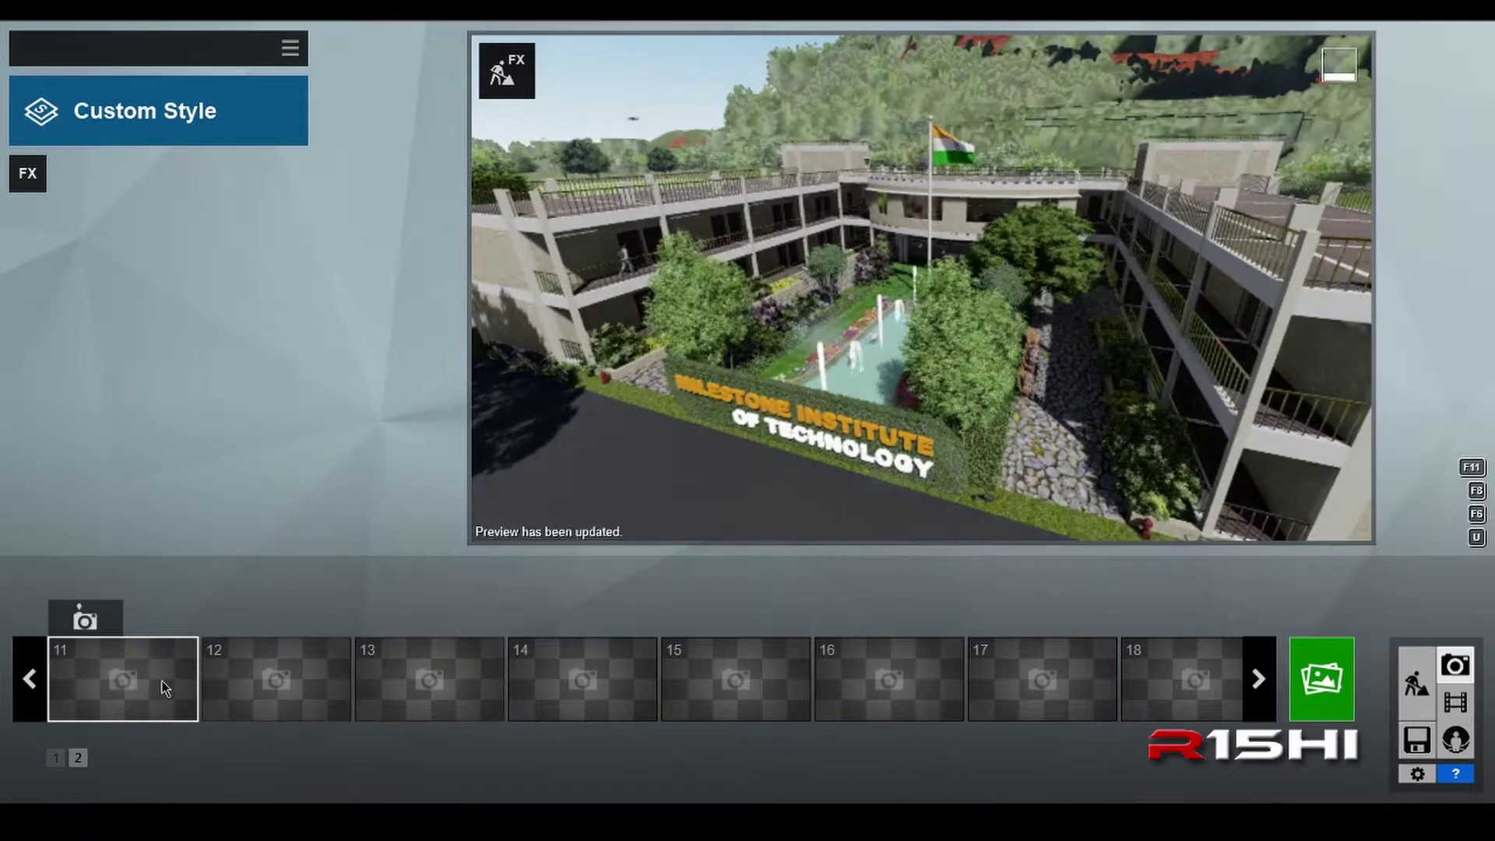
left_click(124, 682)
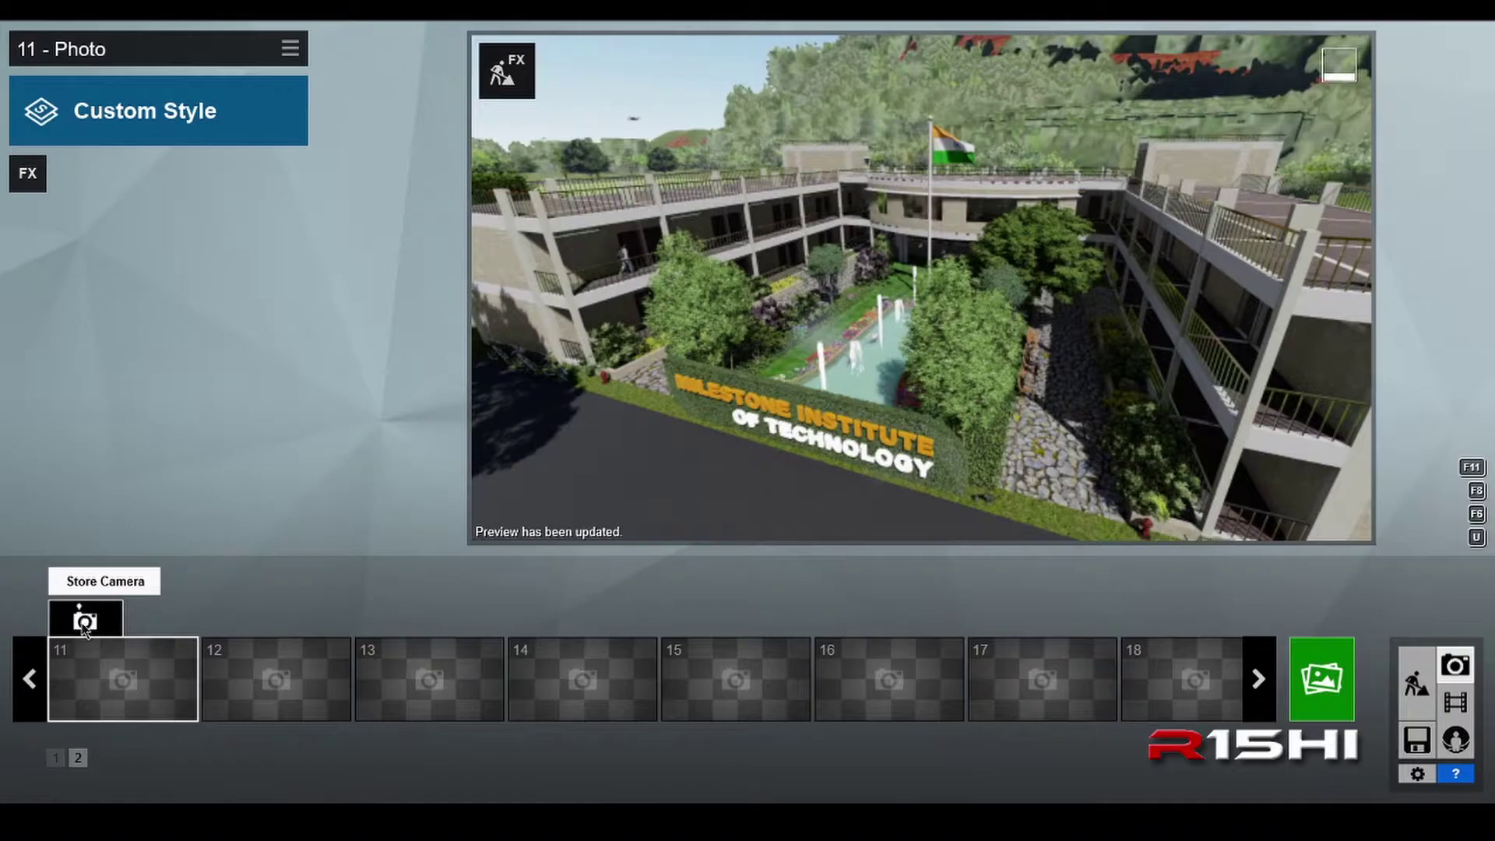
left_click(86, 620)
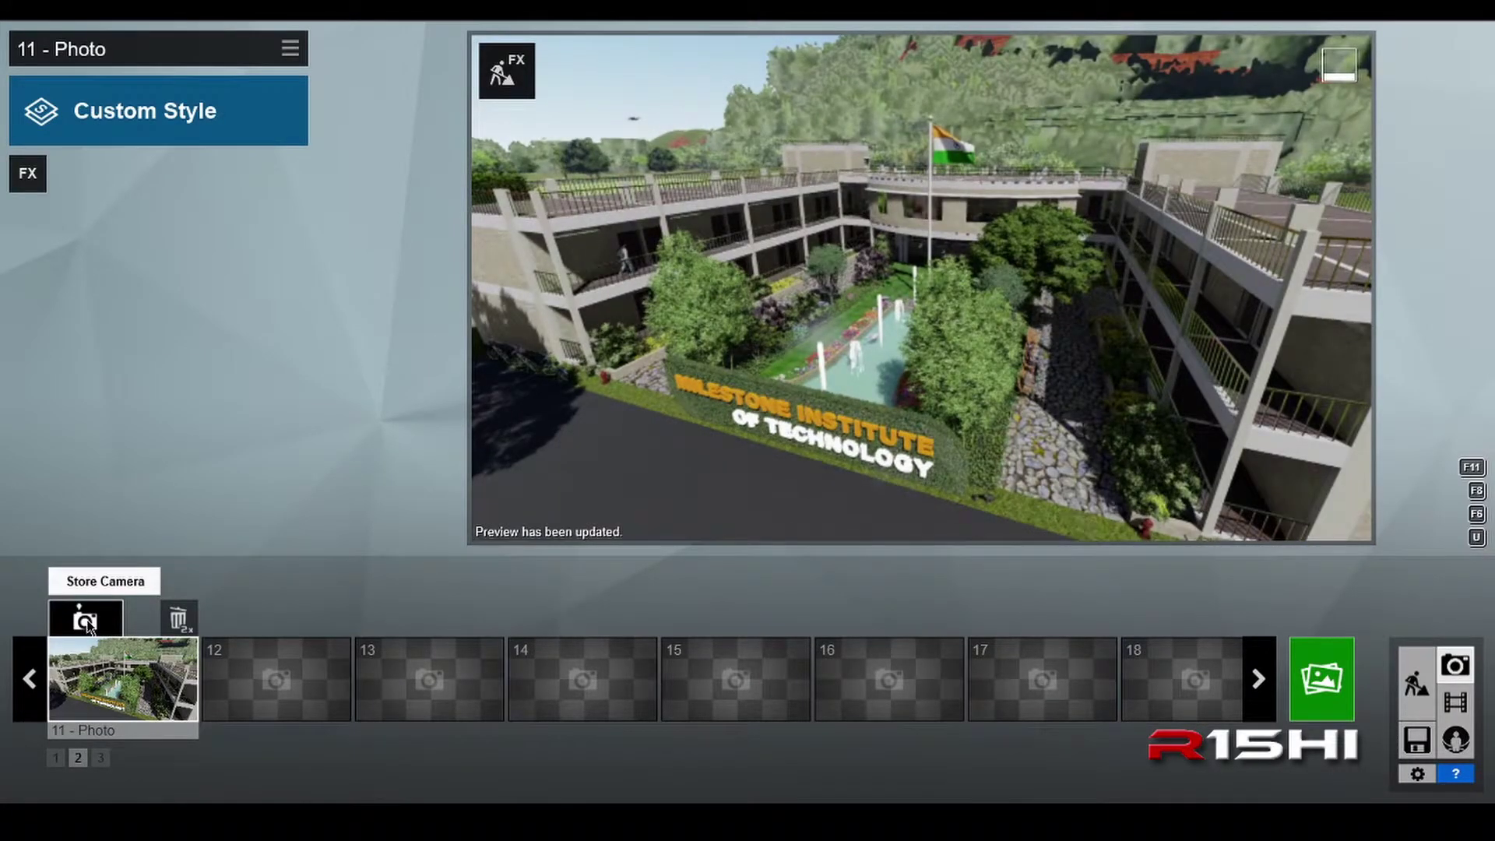
Move the camera close to the fountain pool in Build mode, and restore photo 11's stored camera view in Photo mode
left_click(1416, 684)
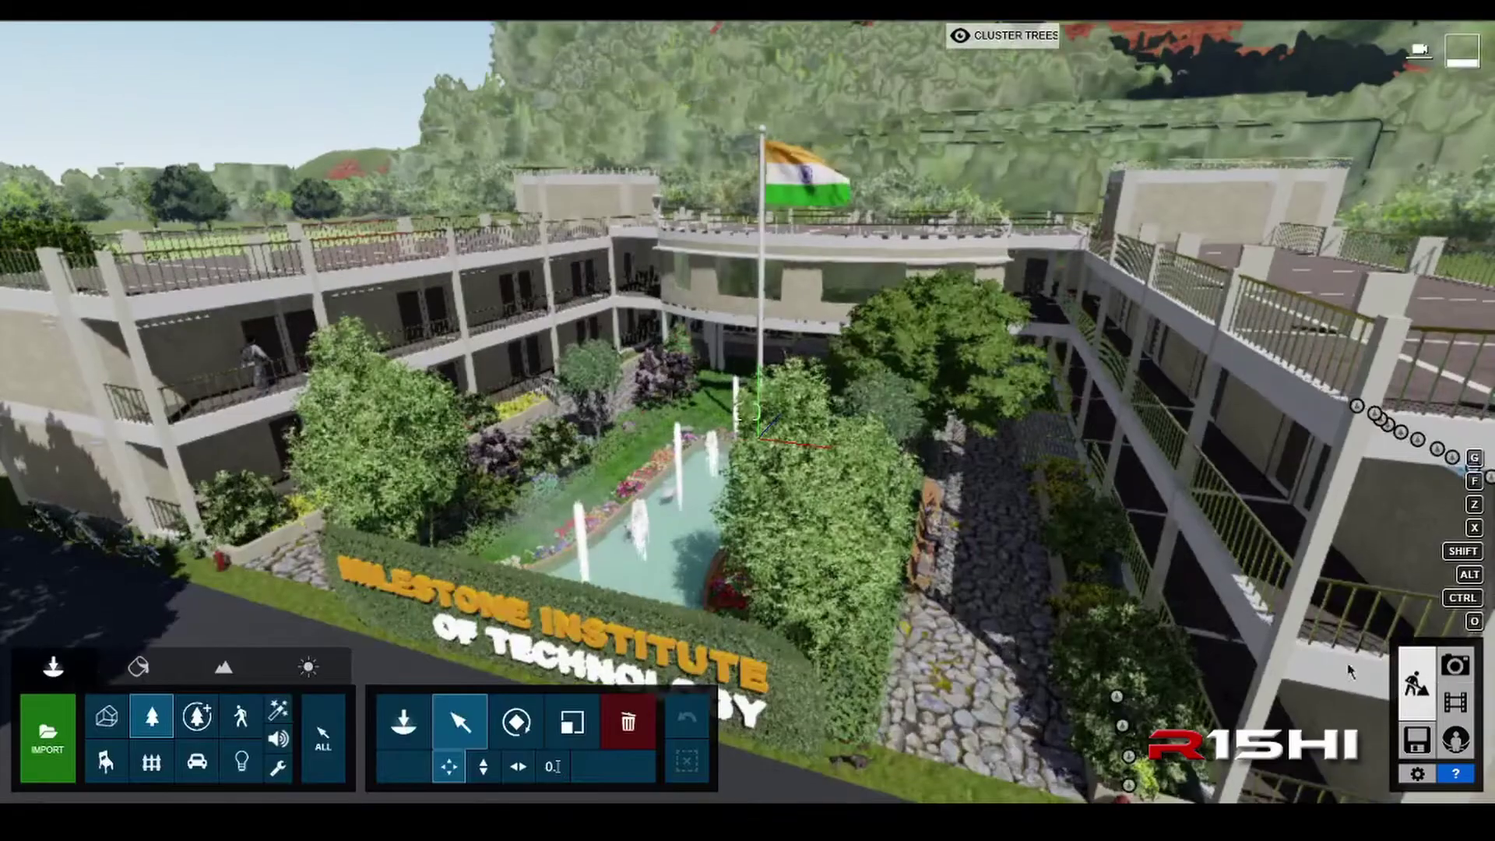
right_click_drag(779, 499, 767, 604)
key("w")
key("w")
key("w")
key("s")
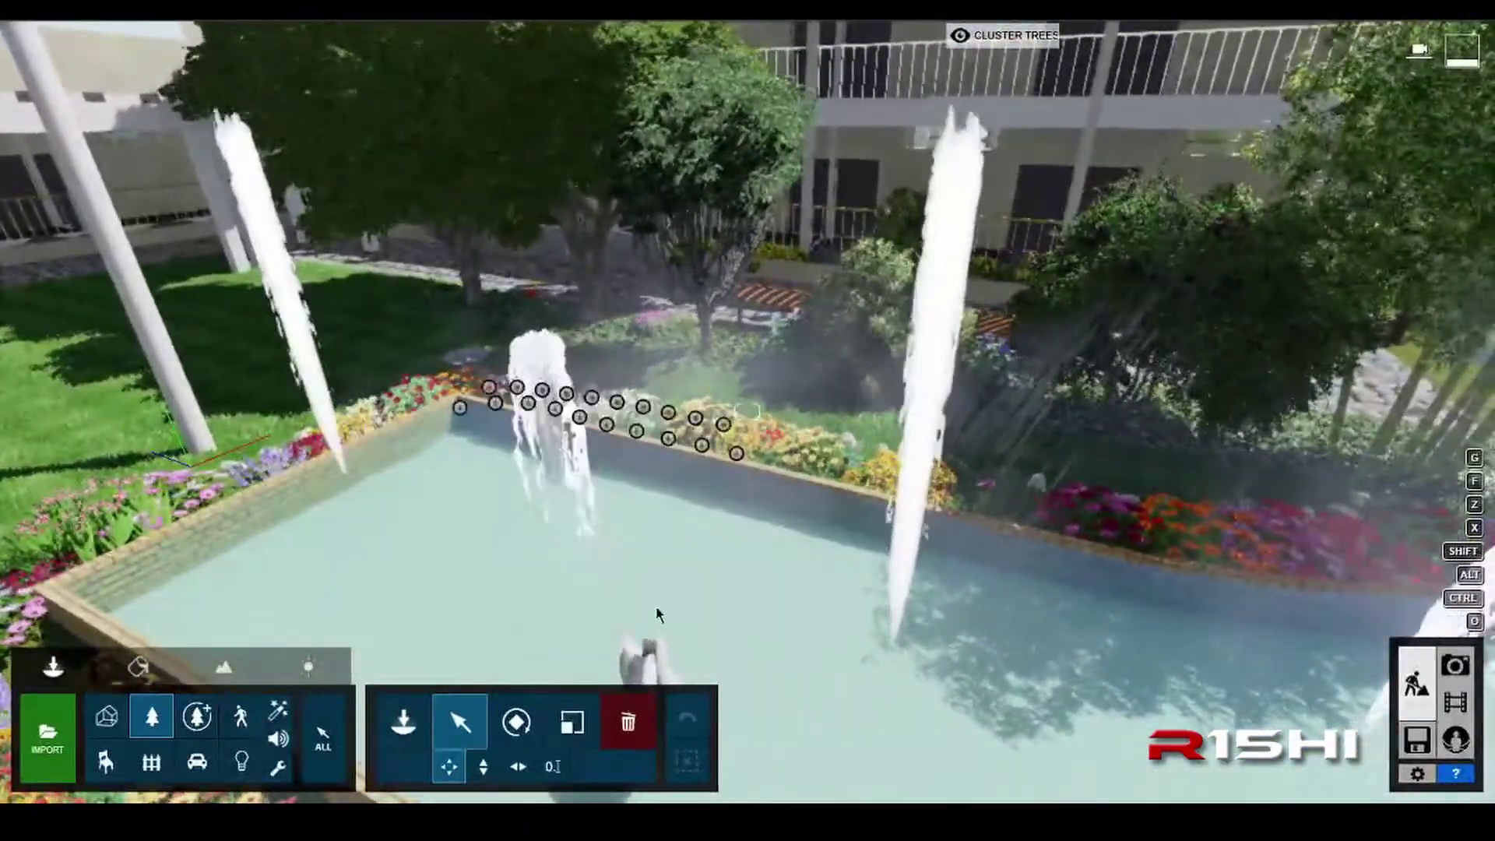
left_click(1456, 665)
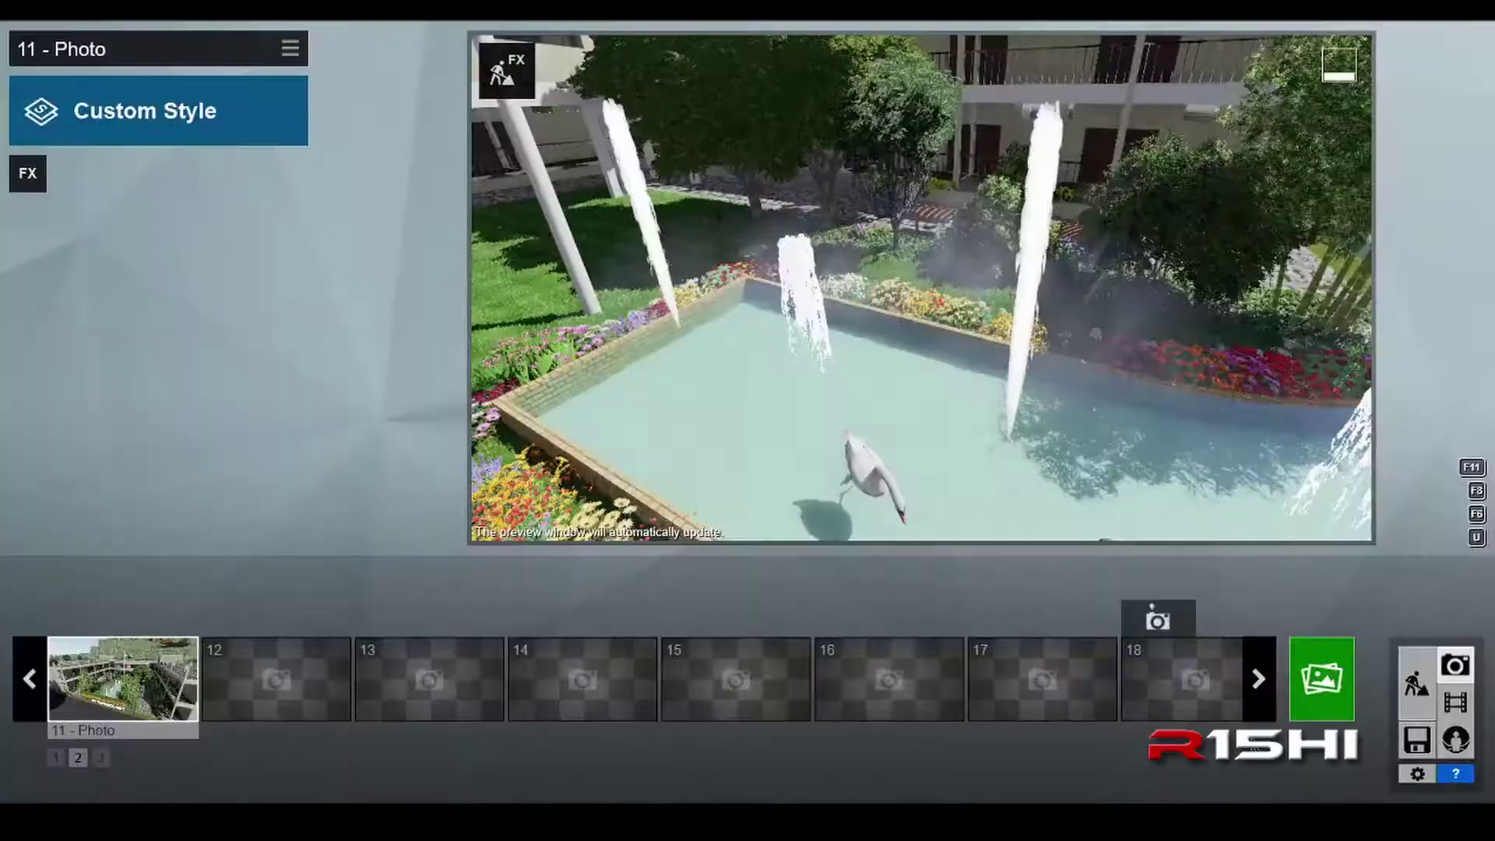
mouse_move(160, 697)
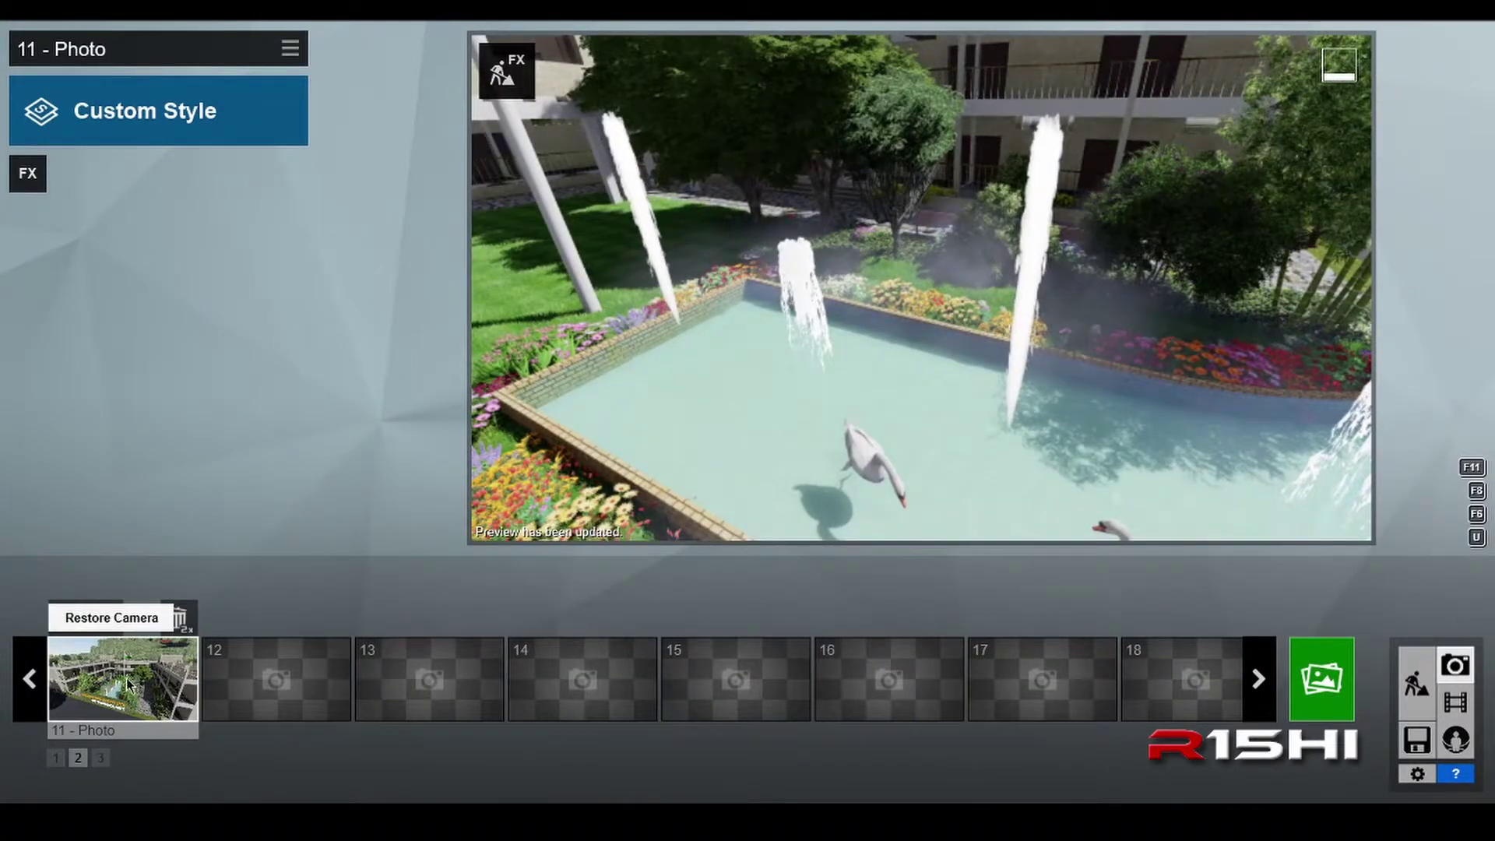
left_click(127, 687)
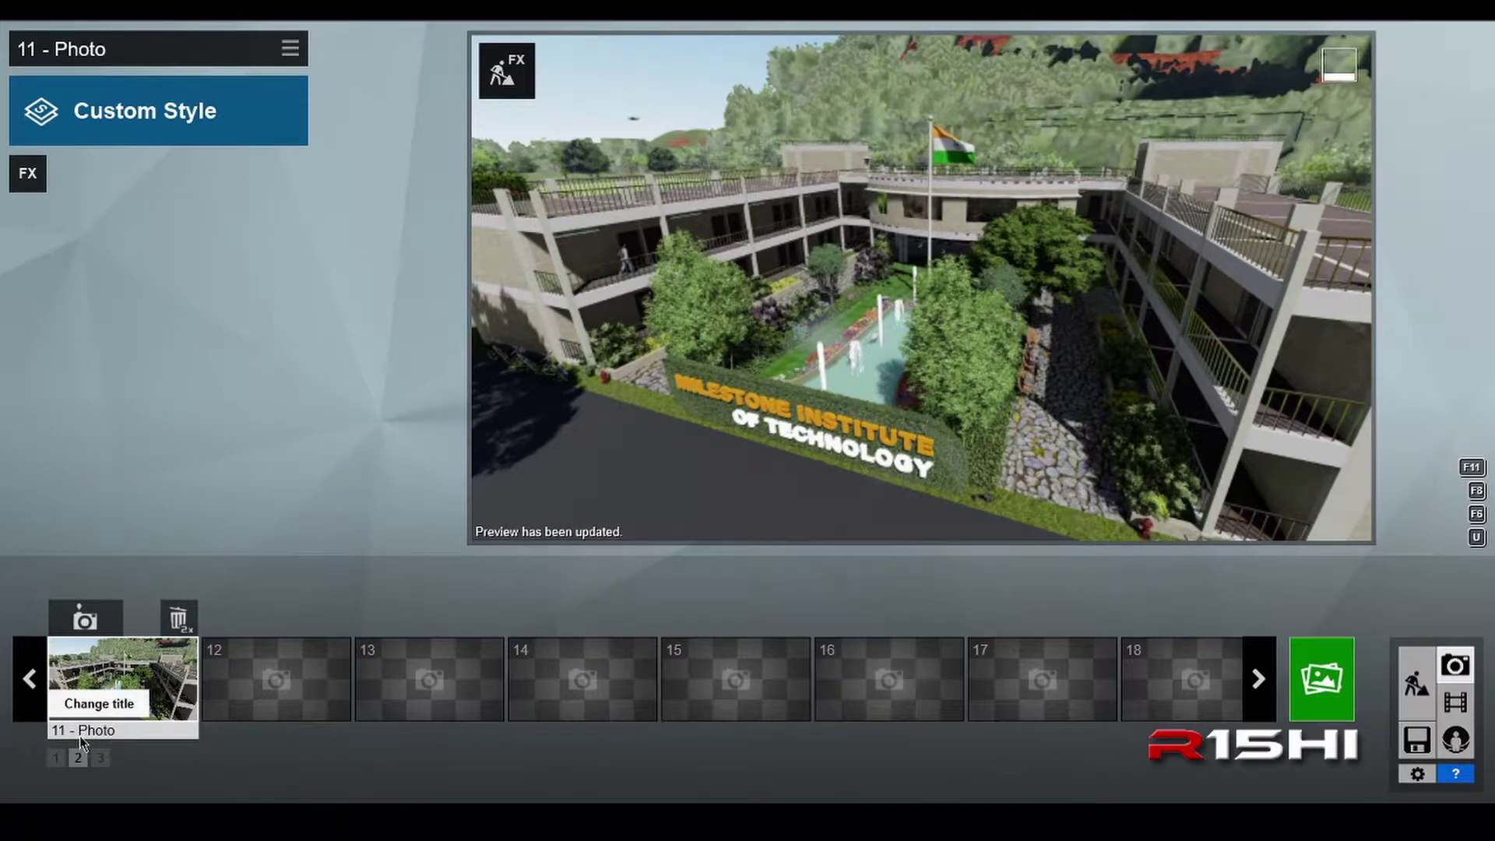
Open the title of photo 11 for editing, select its whole text and leave the title field
left_click(95, 732)
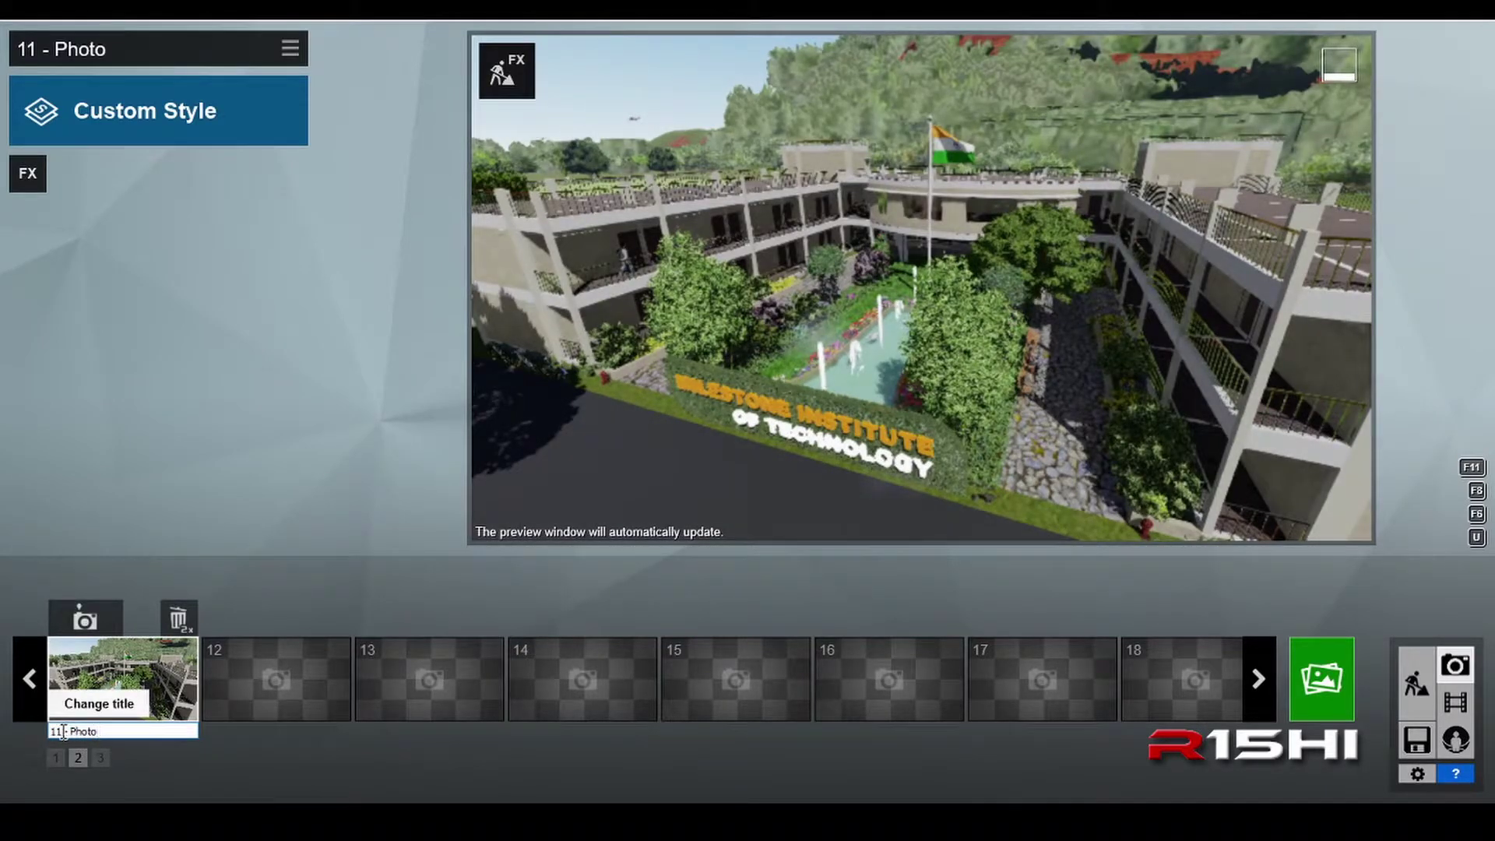
key("ctrl+a")
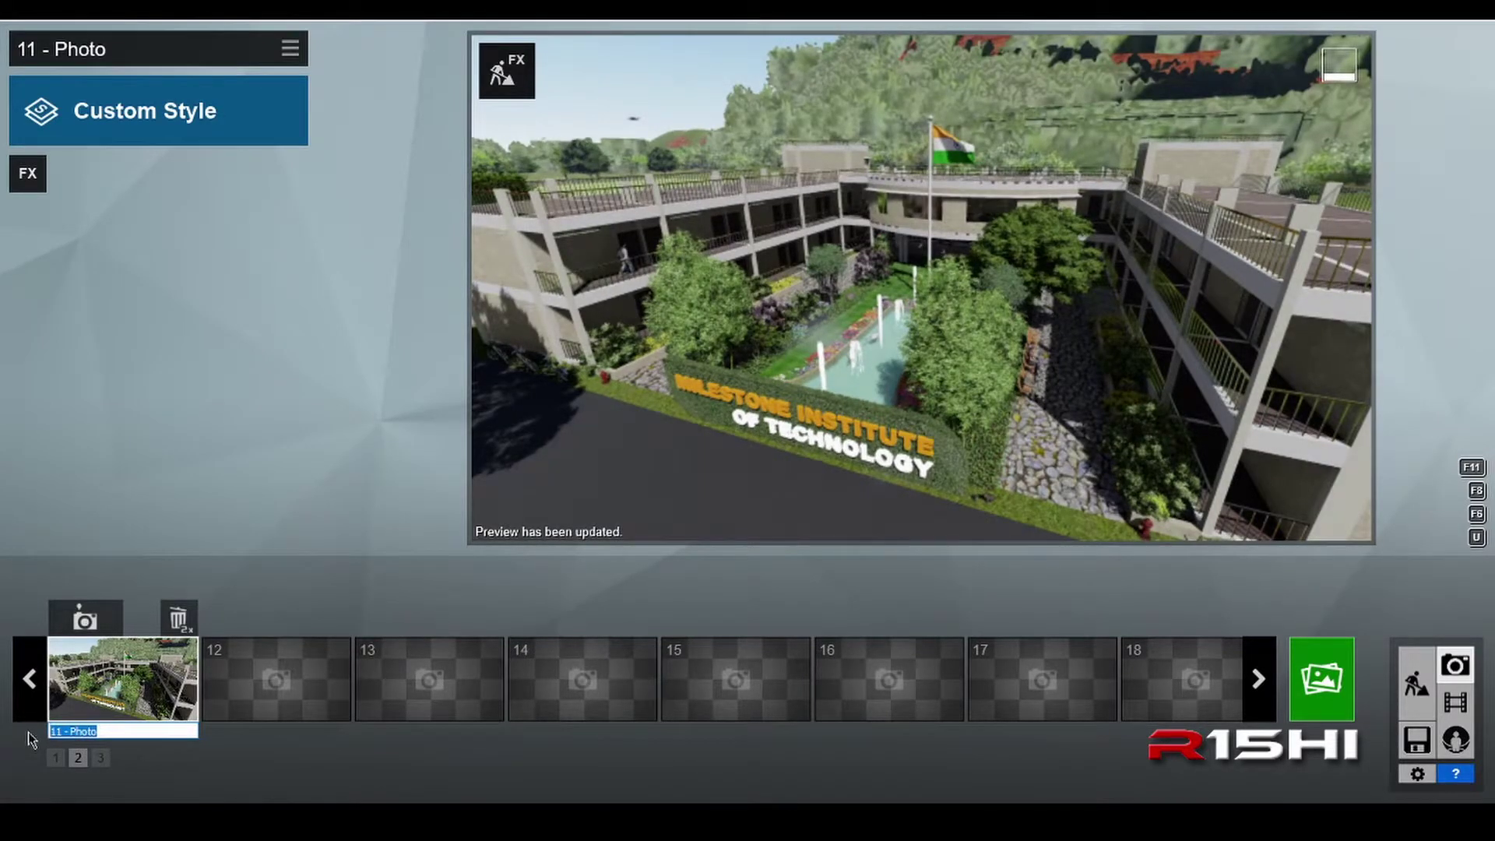
left_click(32, 690)
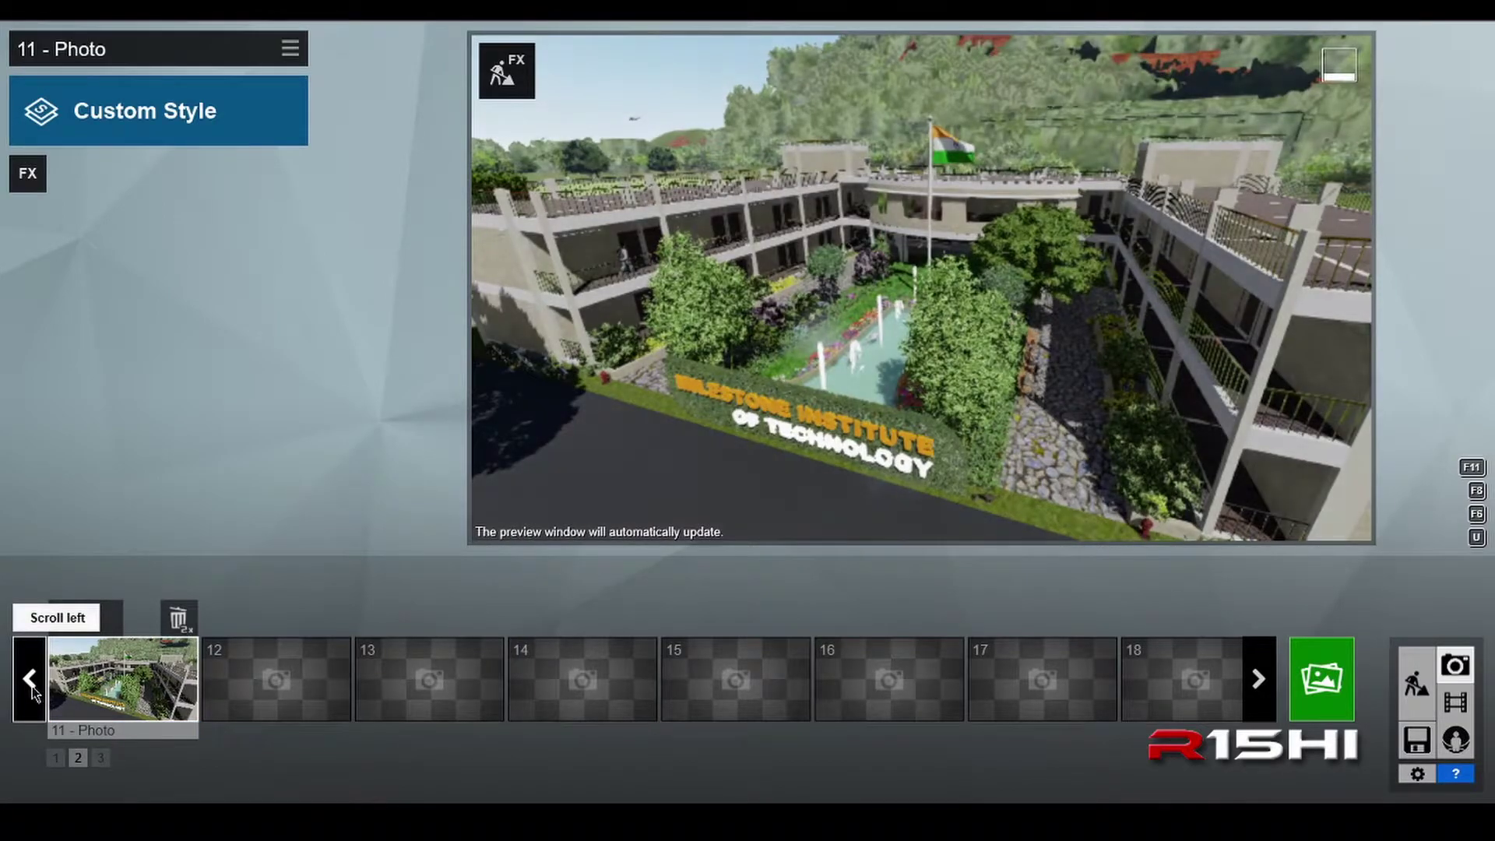
Look through photo set 1 by restoring saved camera views from clip 1 through to photo 10
left_click(55, 757)
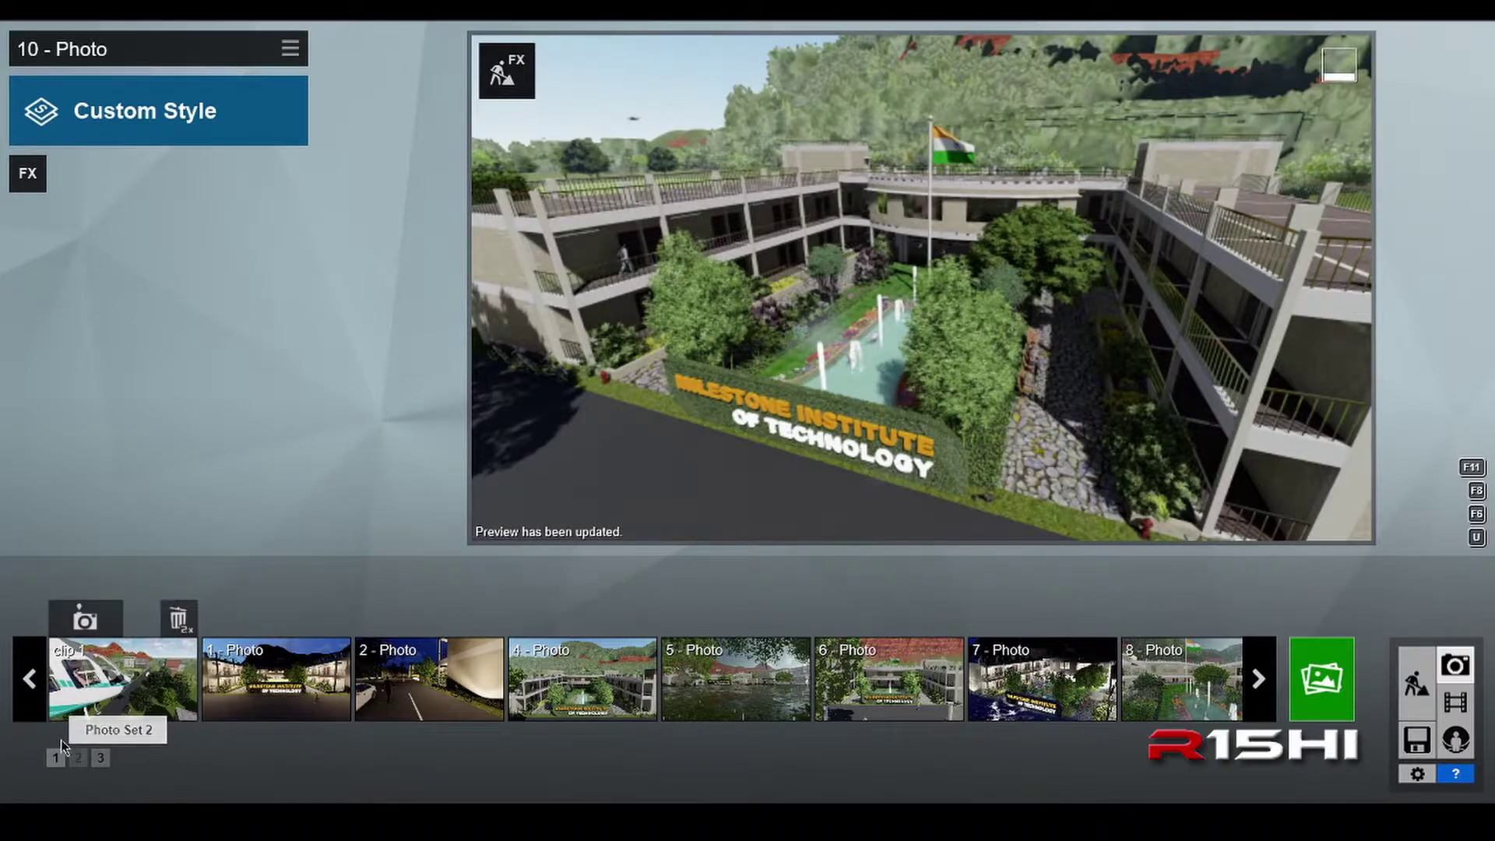
left_click(242, 693)
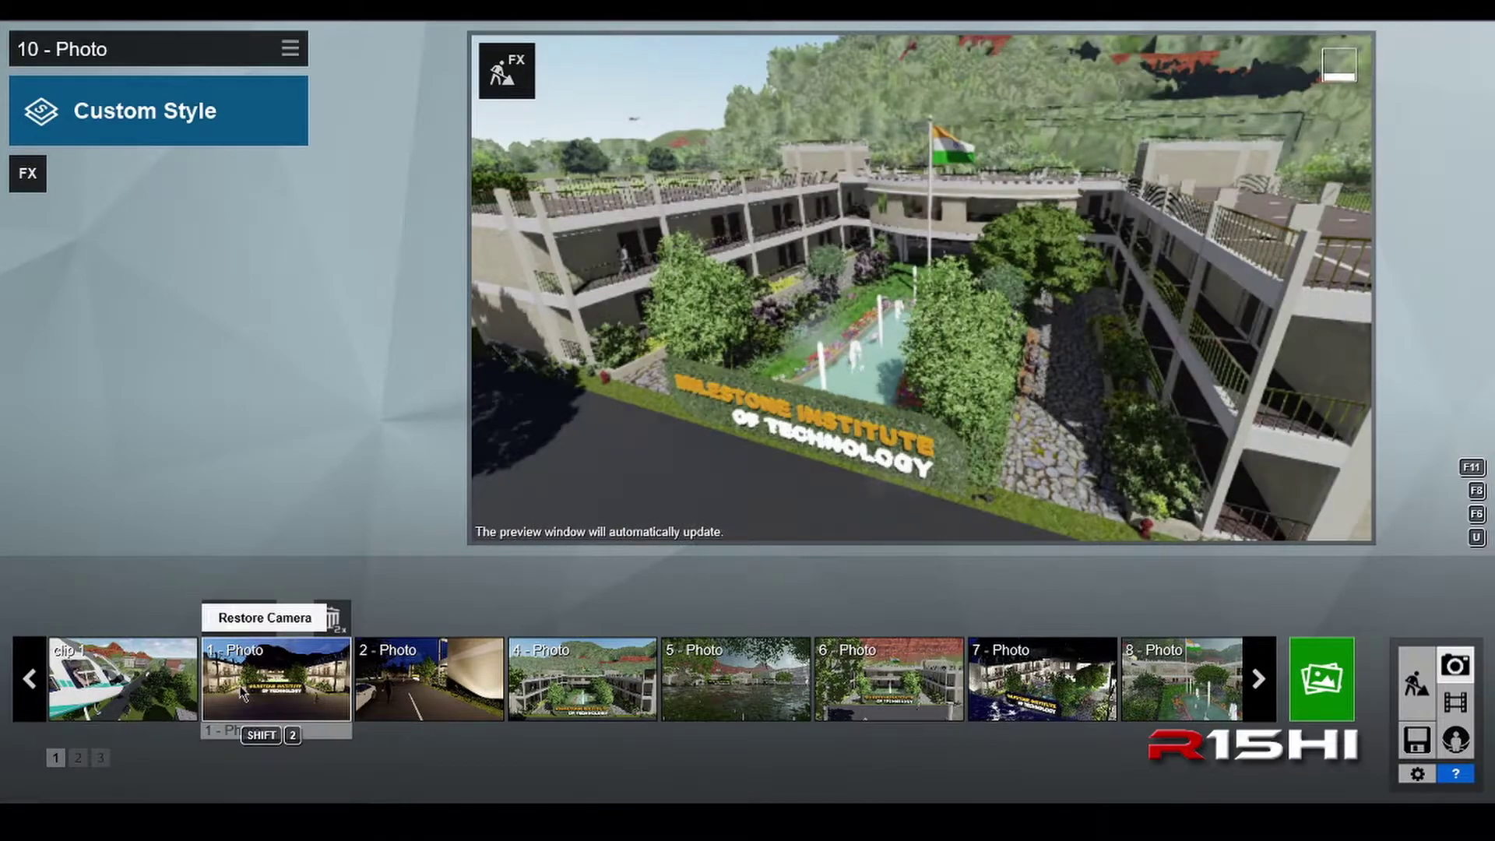
left_click(120, 704)
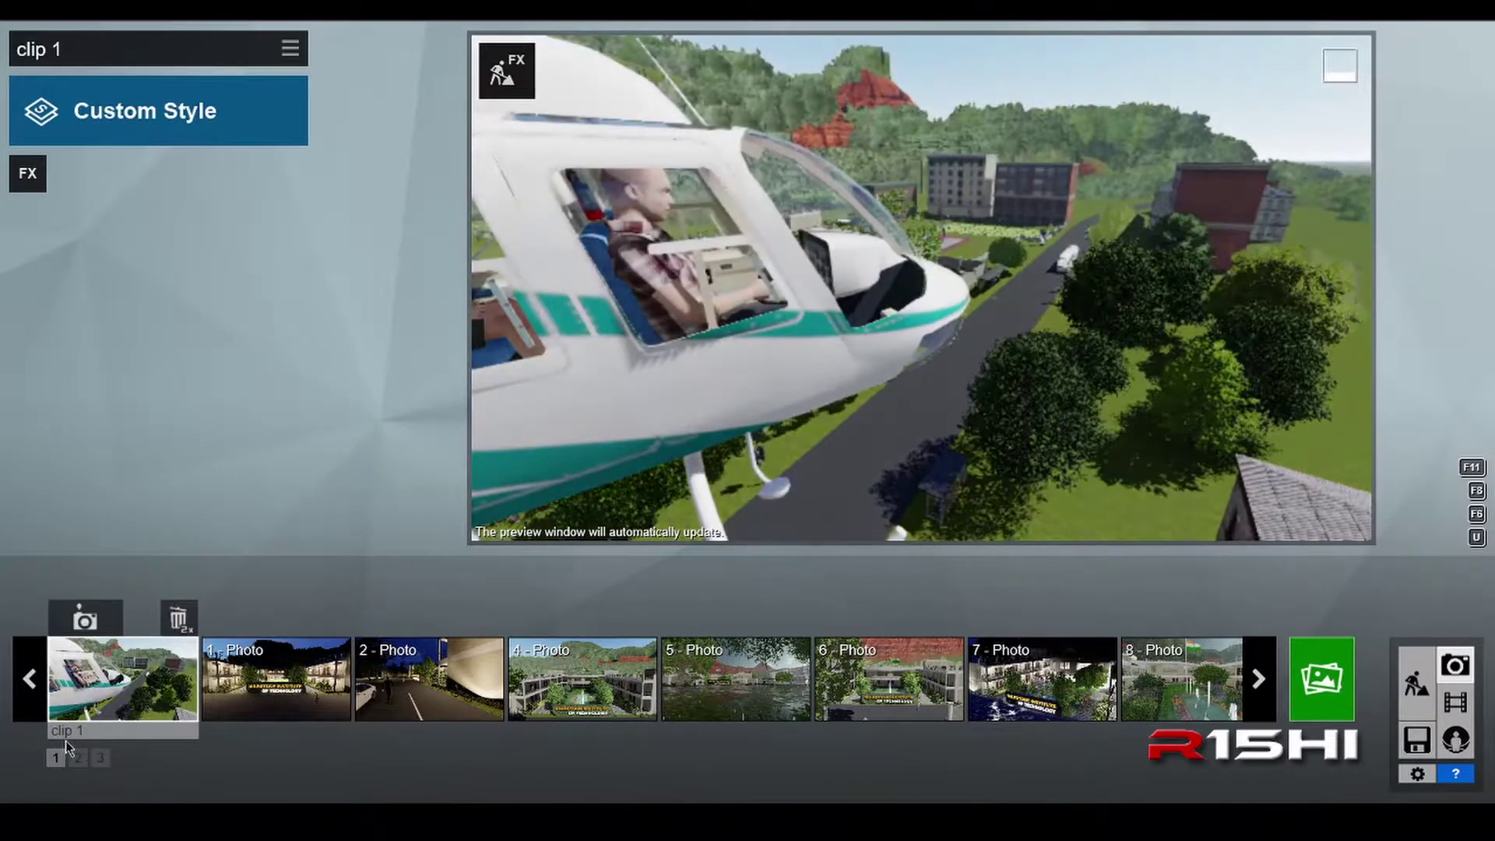
left_click(281, 688)
left_click(470, 687)
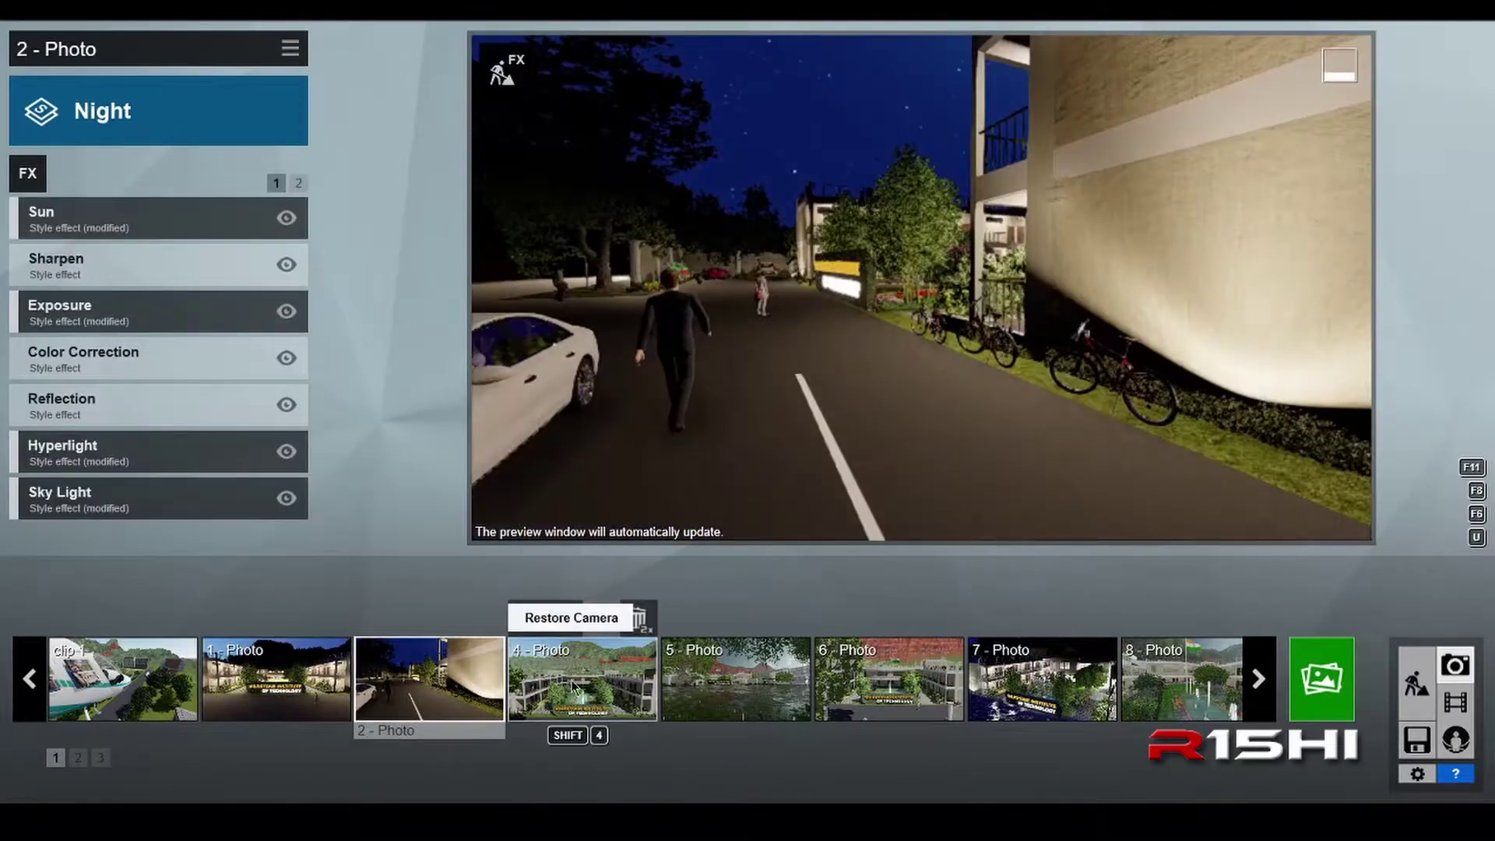
left_click(592, 685)
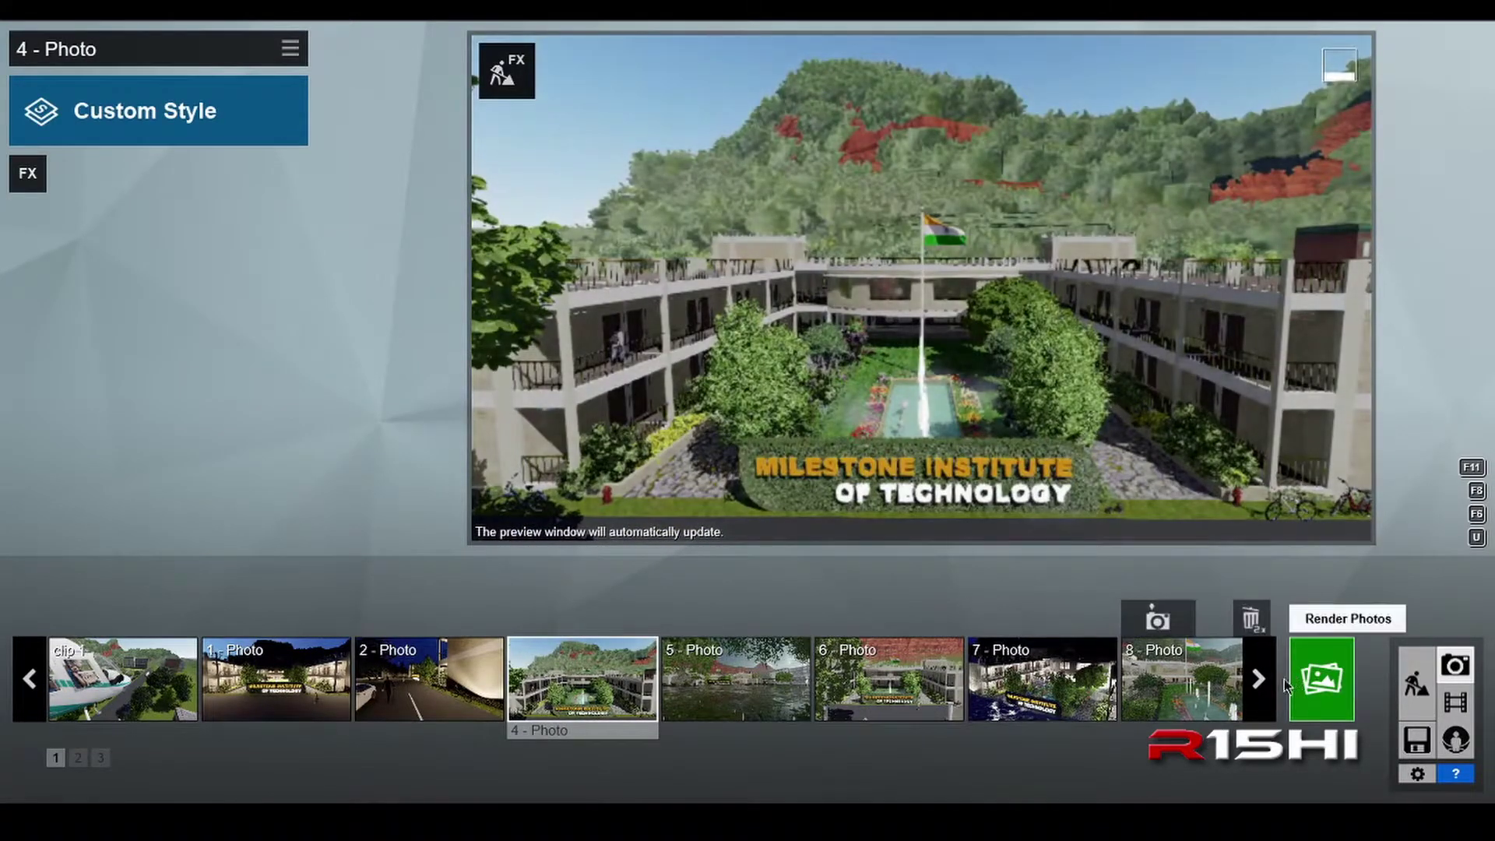
left_click(1259, 682)
left_click(1262, 687)
left_click(1261, 693)
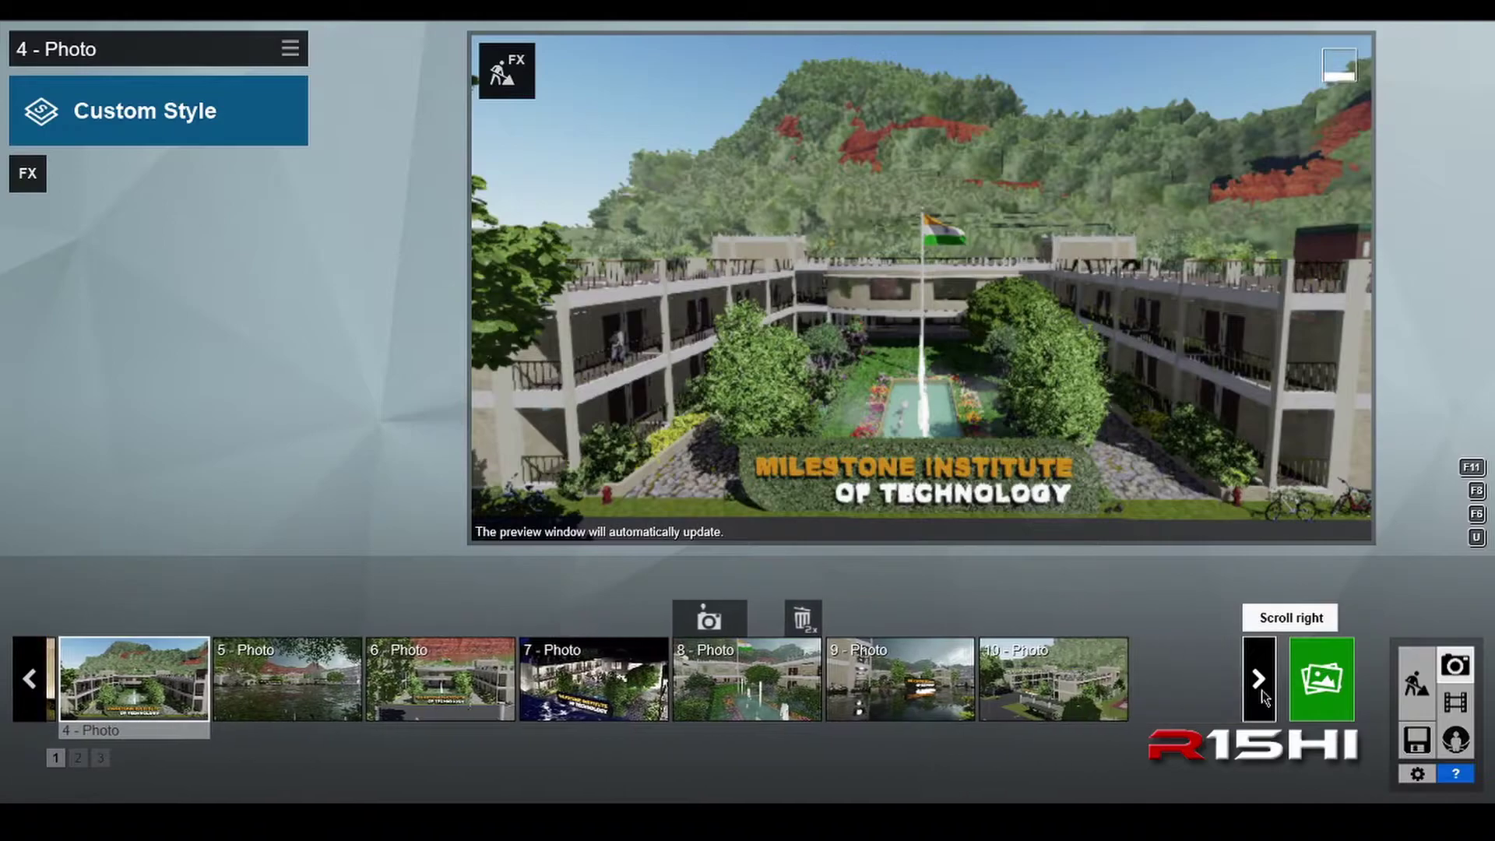
left_click(1032, 698)
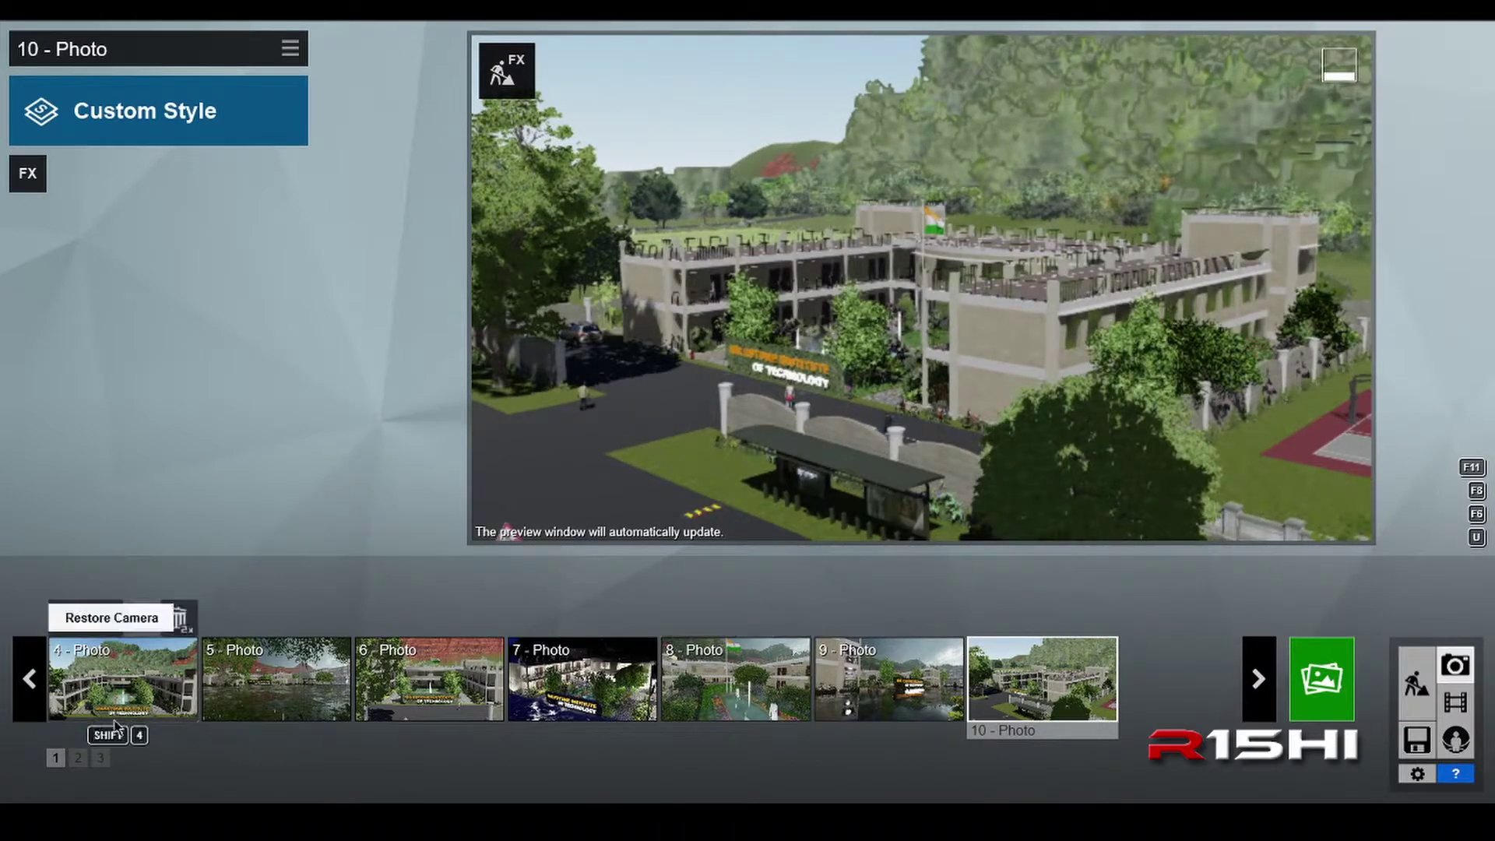
Return to photo set 2, go back to its first slots and select photo 11
left_click(78, 759)
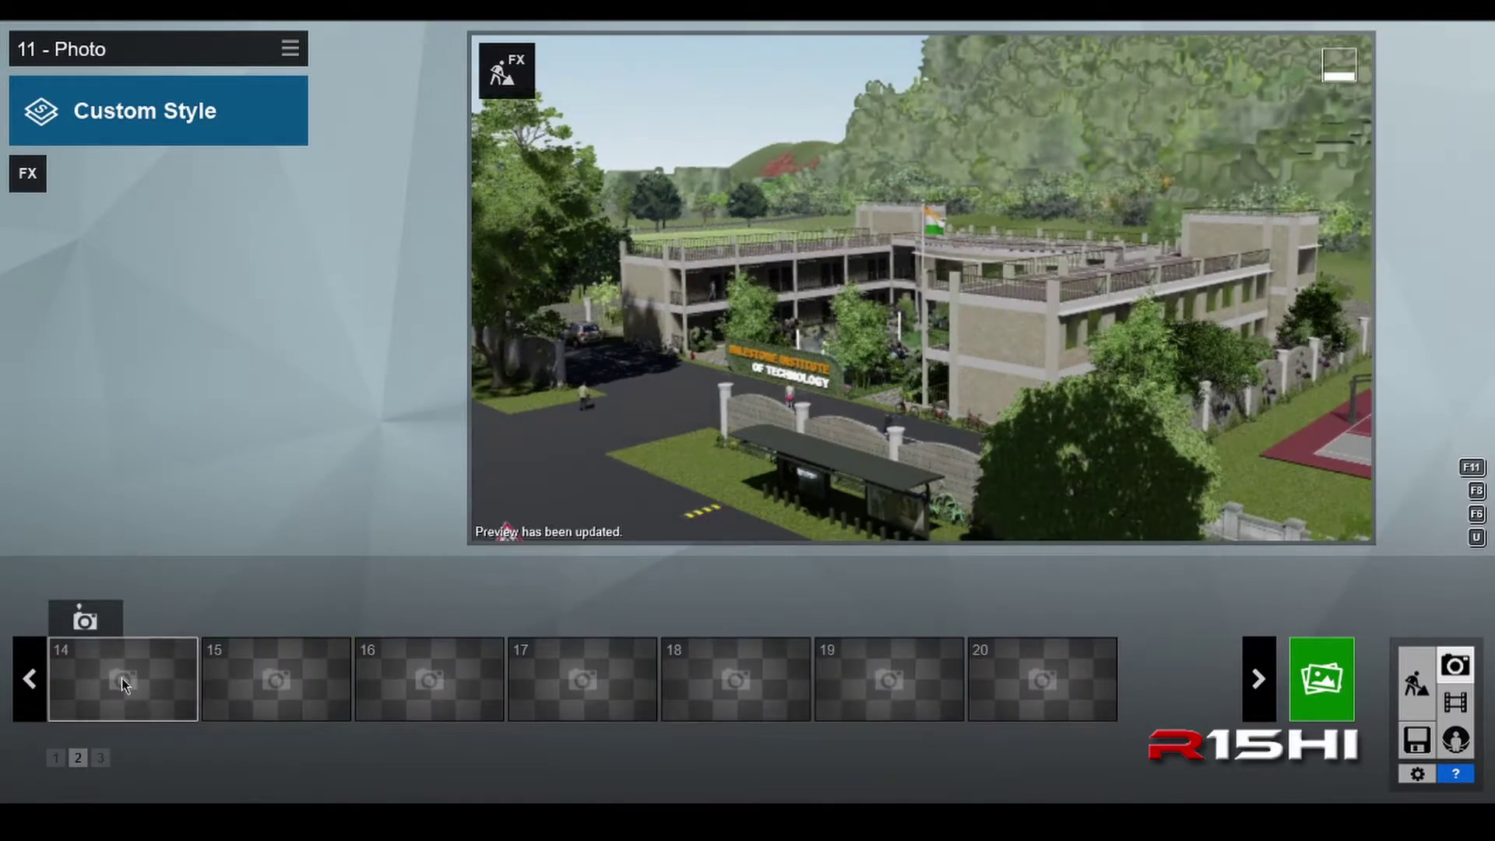
left_click(39, 690)
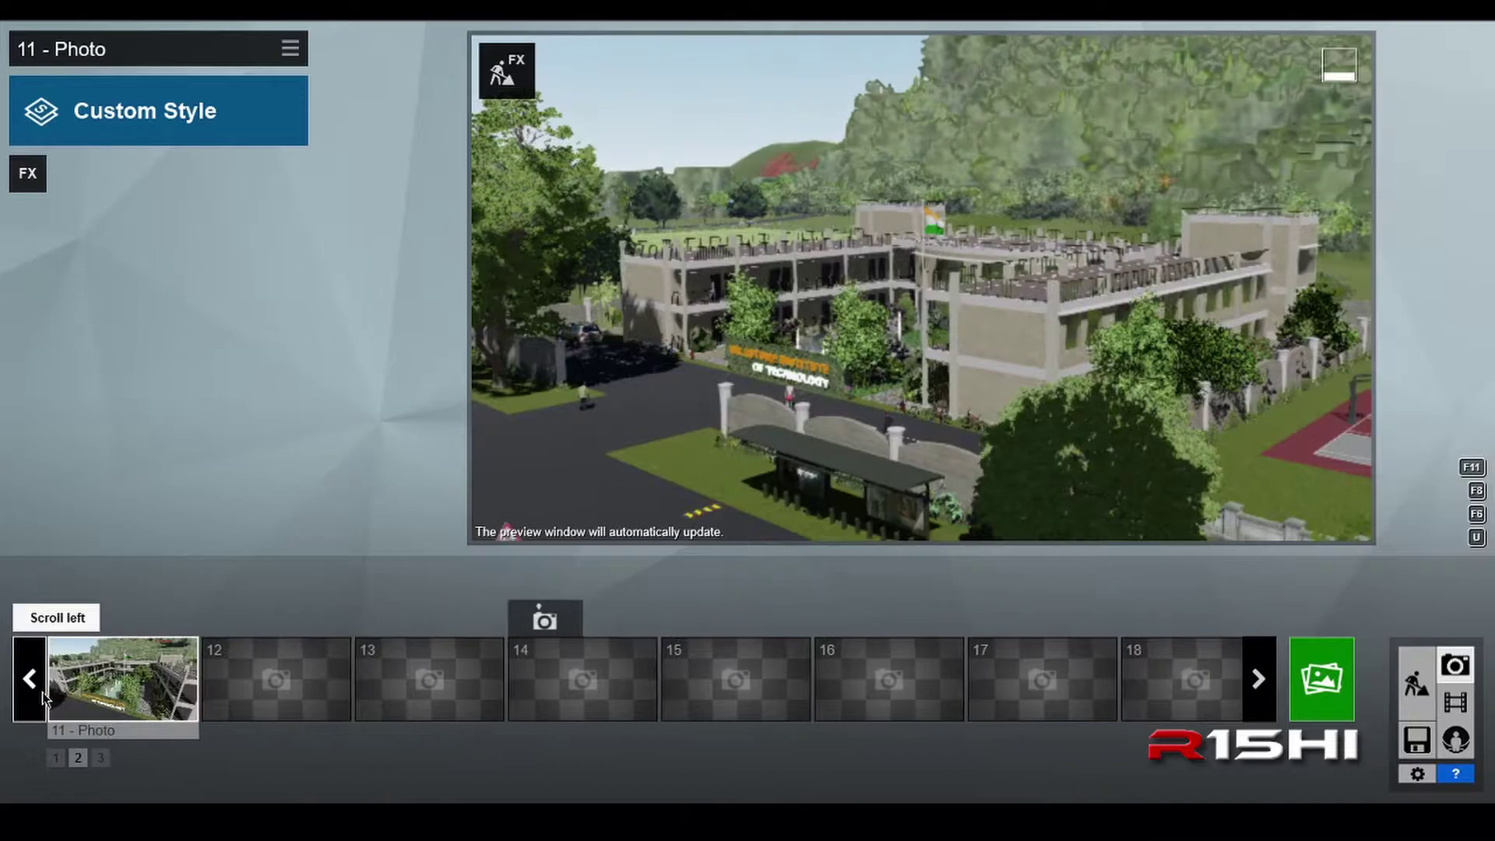
left_click(111, 684)
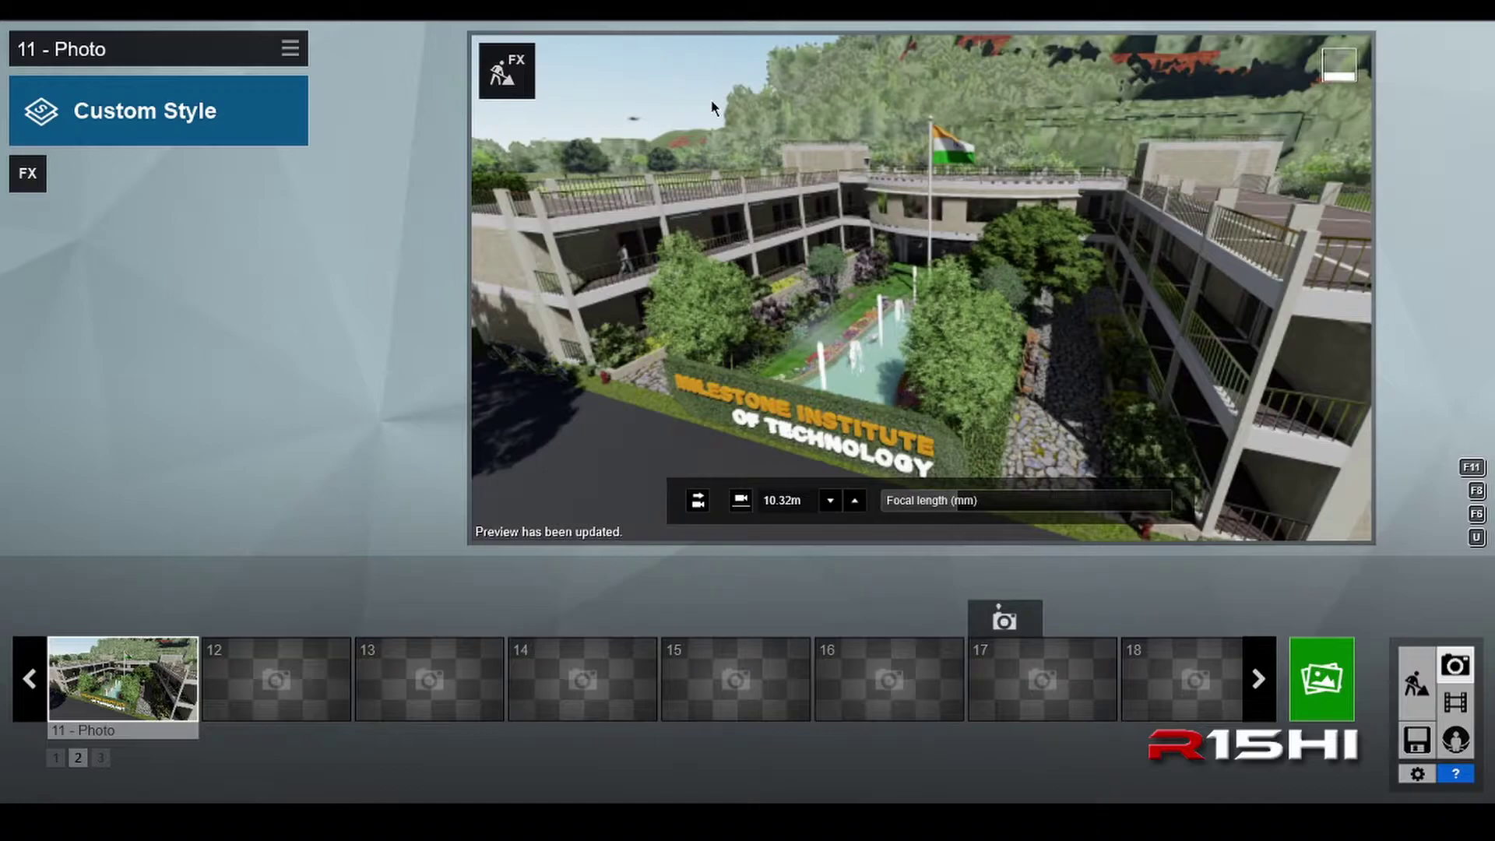
Open the photo effect library for photo 11 and look through its effect categories from Sun to Advanced
left_click(29, 175)
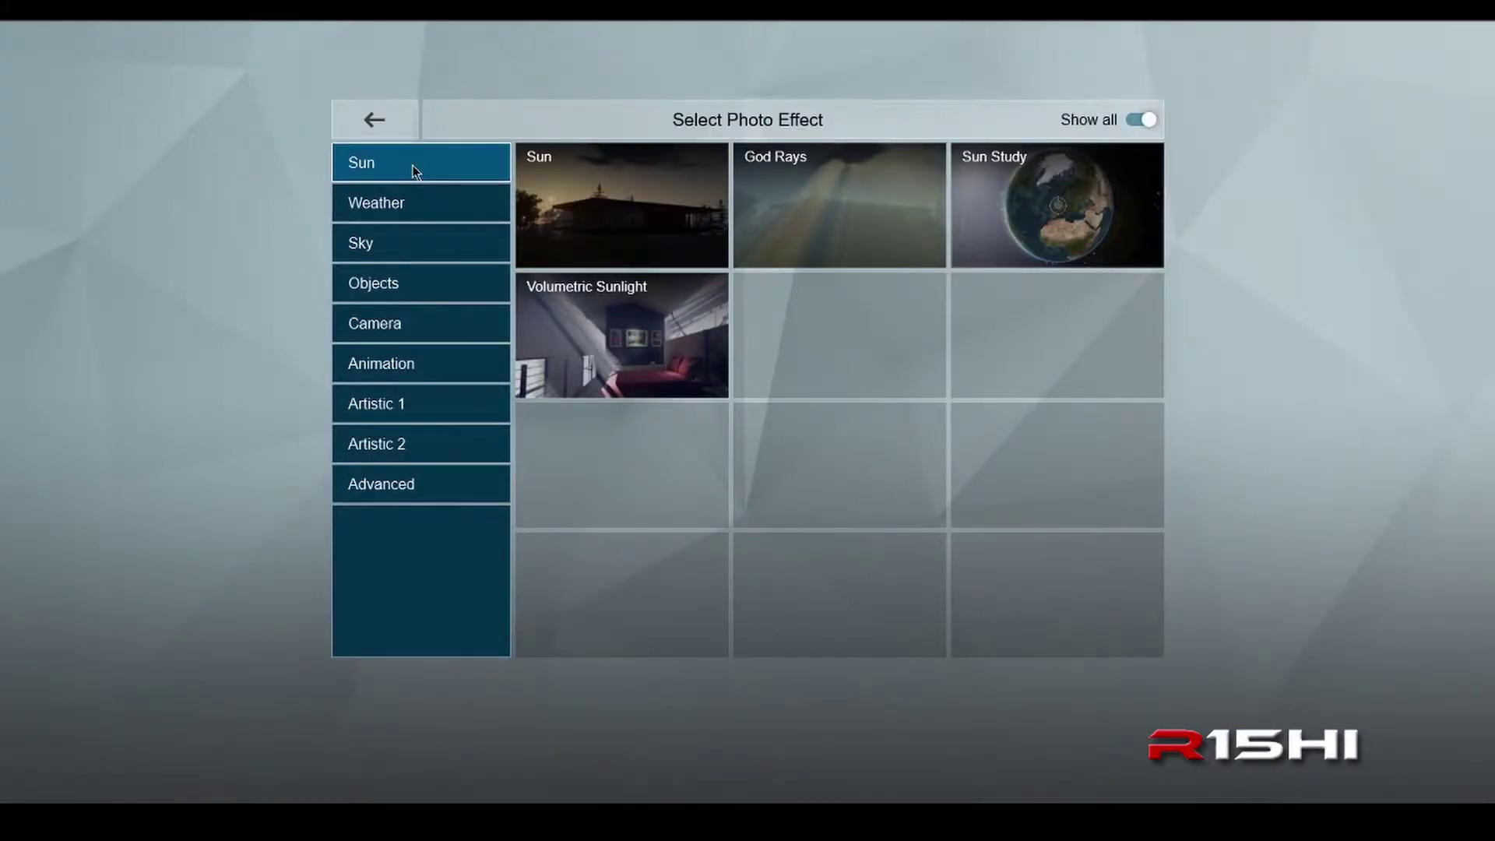
left_click(405, 207)
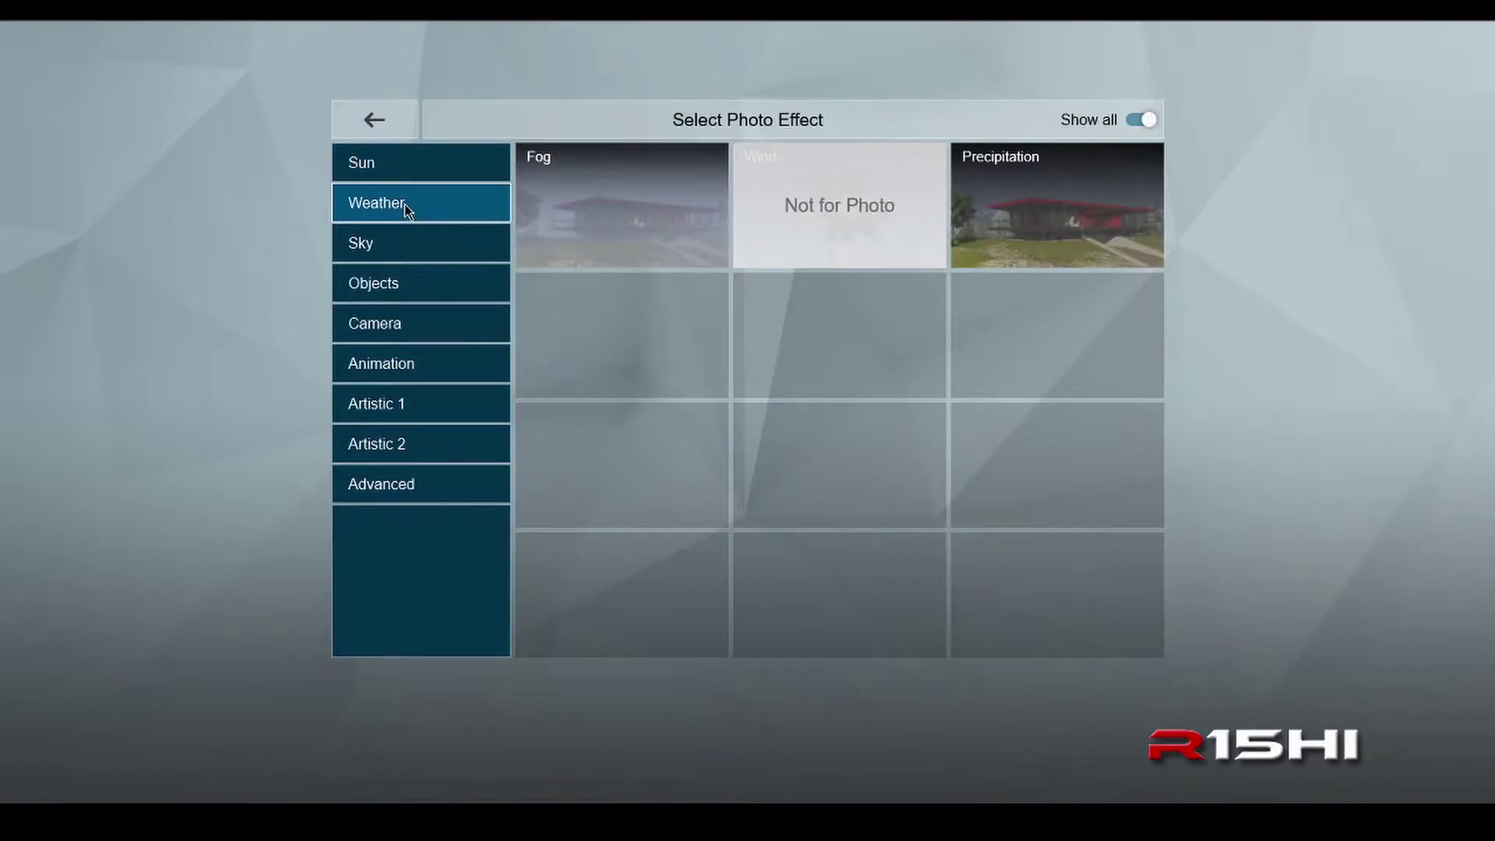
left_click(408, 246)
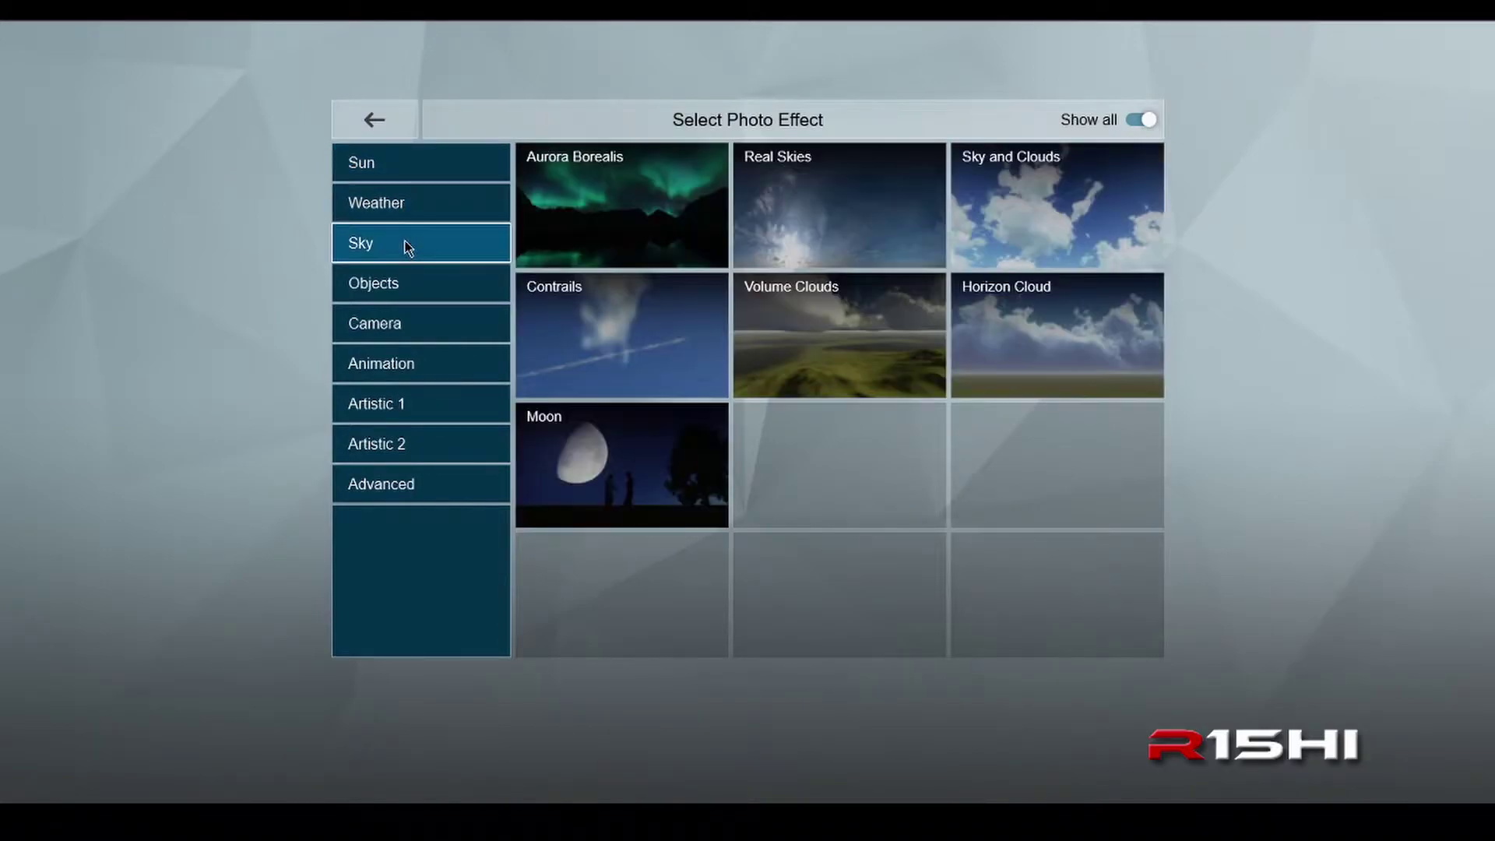
left_click(405, 286)
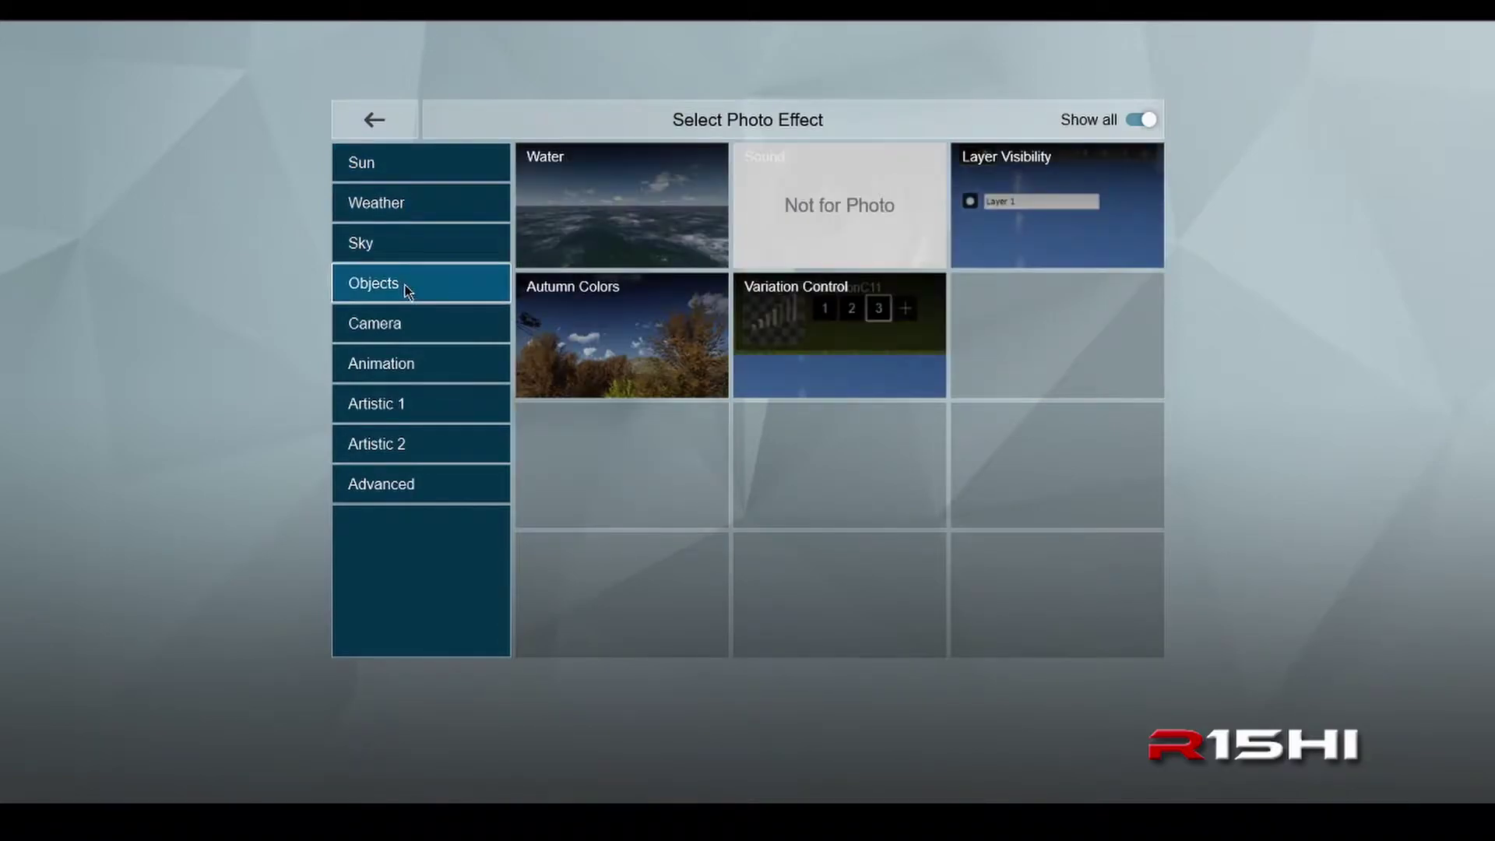
left_click(405, 326)
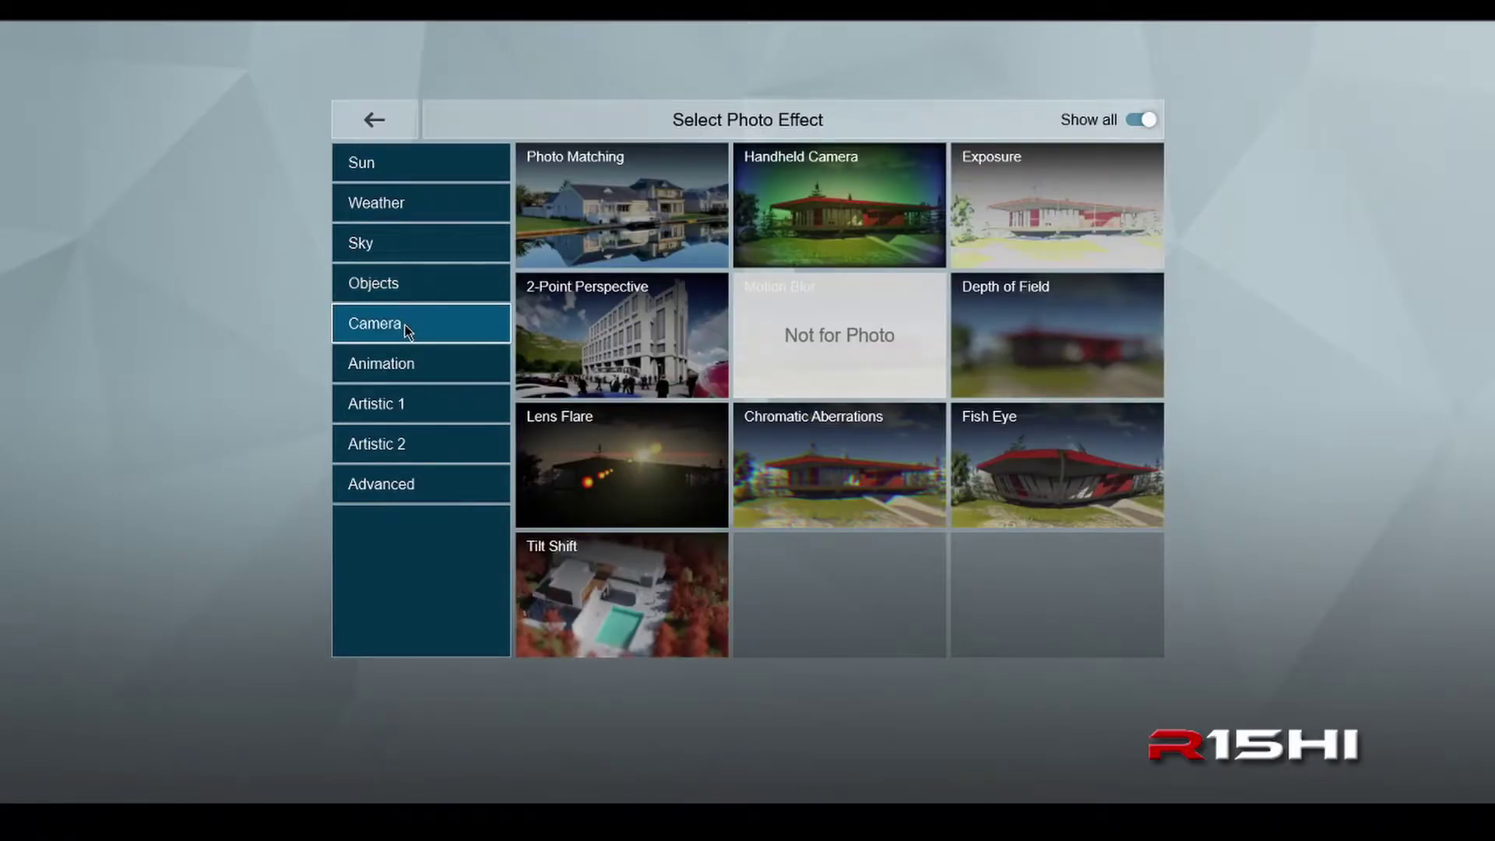
left_click(417, 176)
left_click(405, 204)
left_click(402, 244)
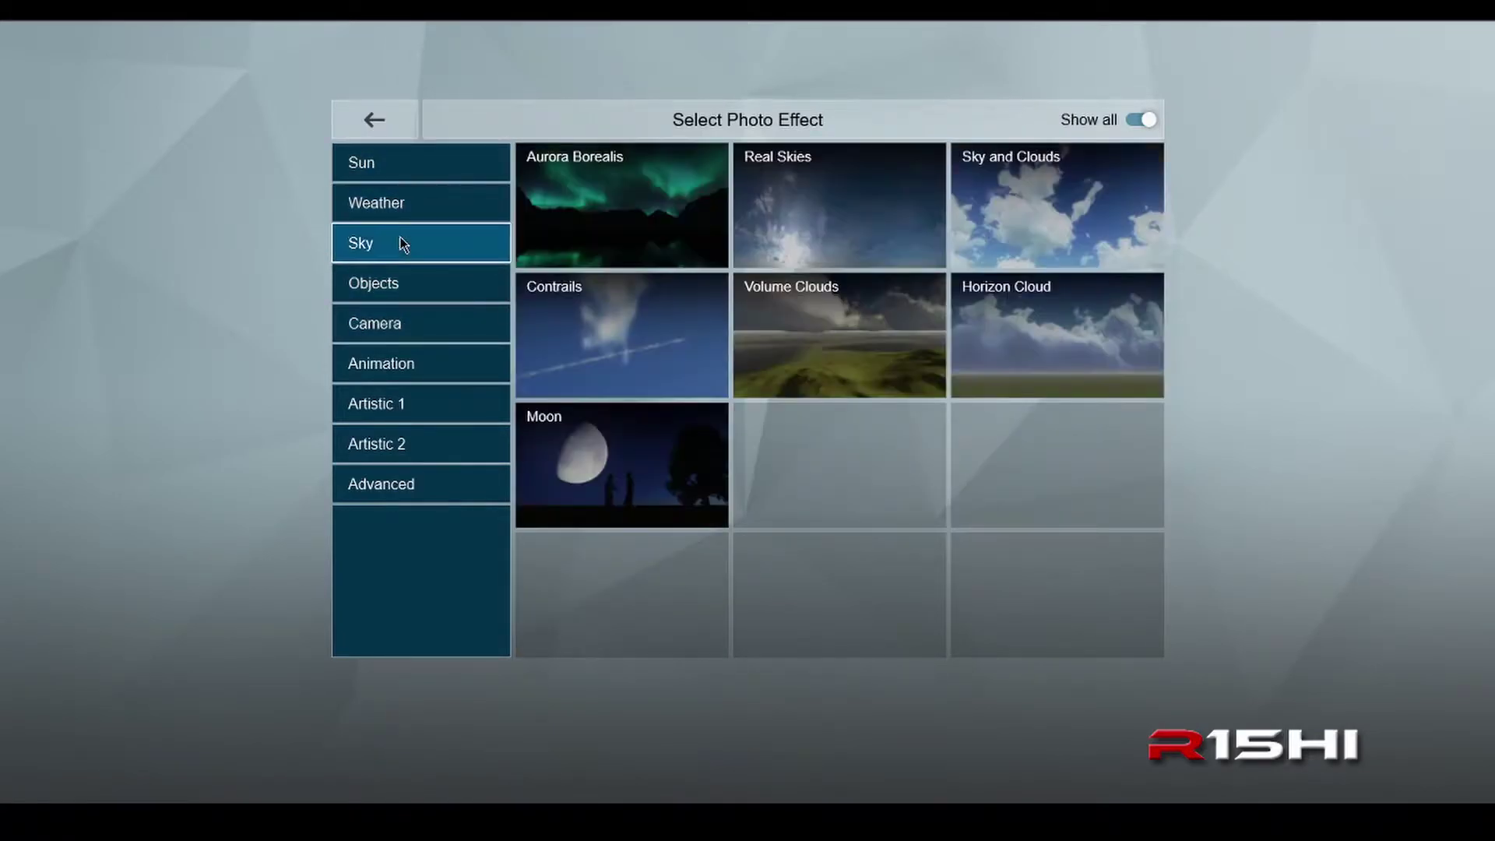
left_click(396, 290)
left_click(401, 336)
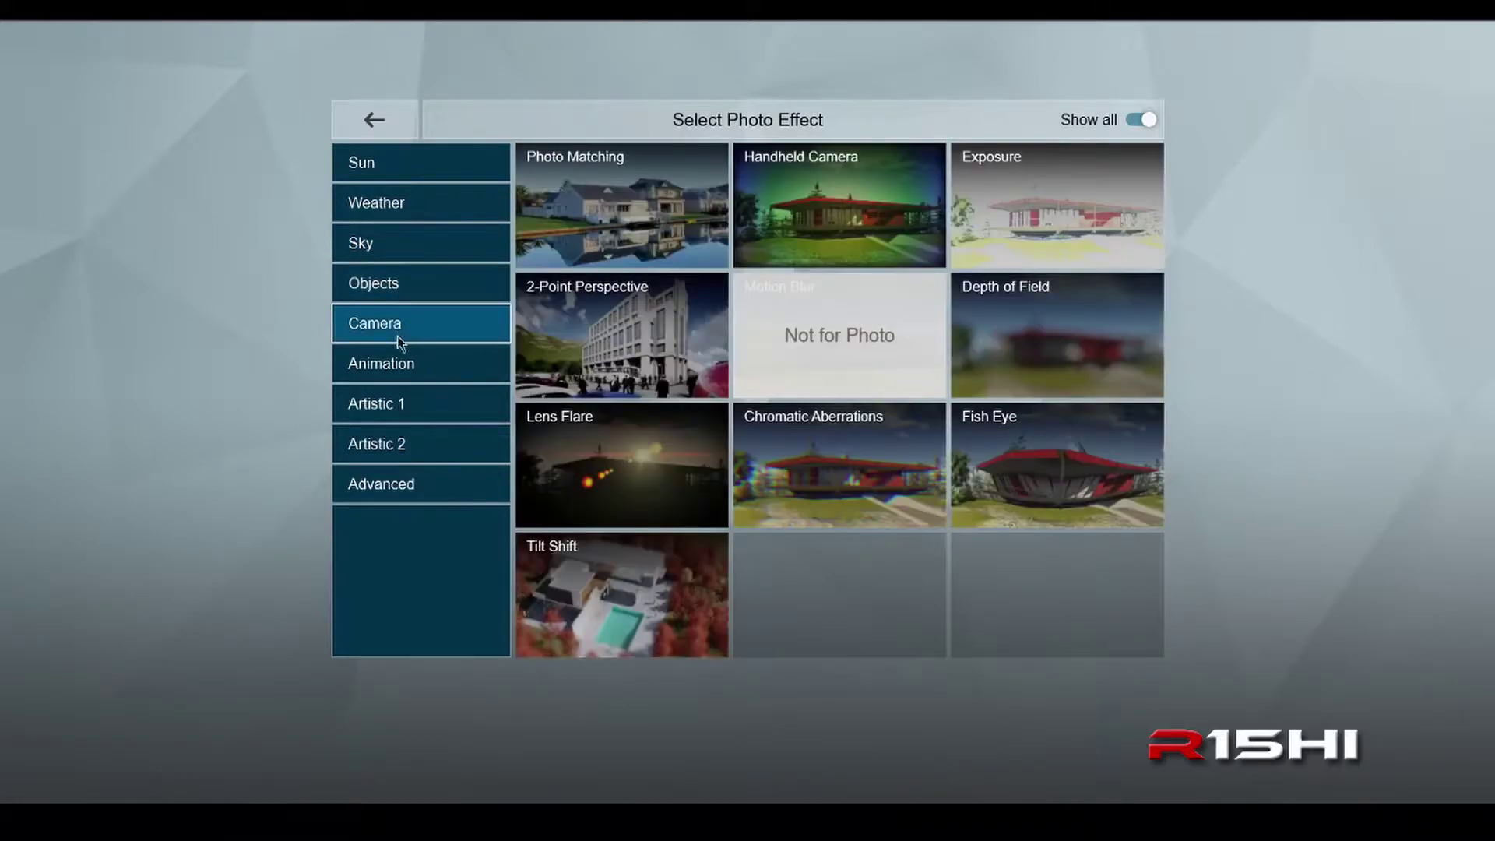
left_click(401, 371)
left_click(395, 421)
left_click(395, 444)
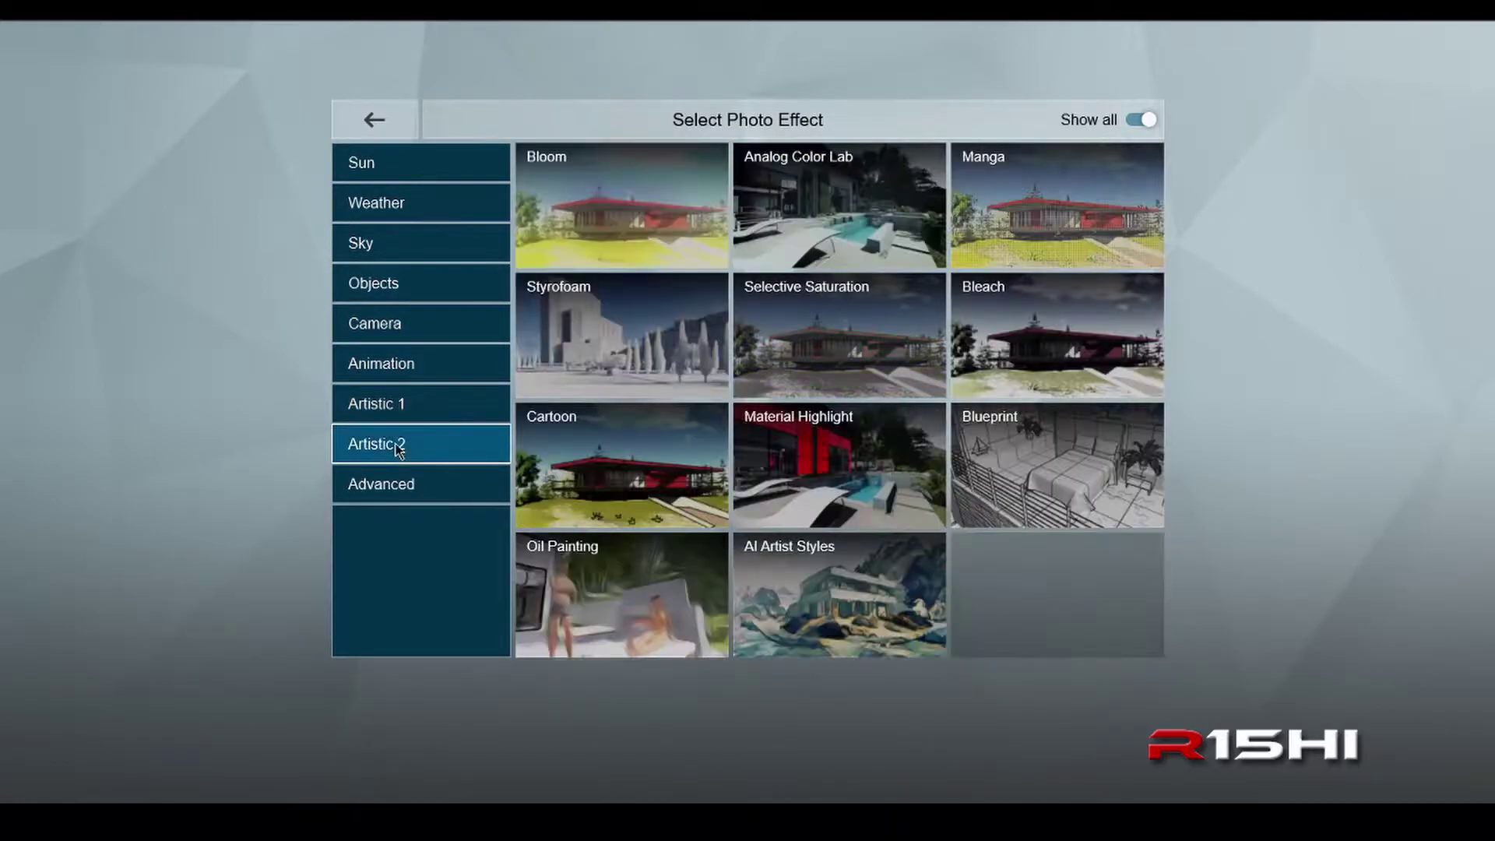
left_click(401, 491)
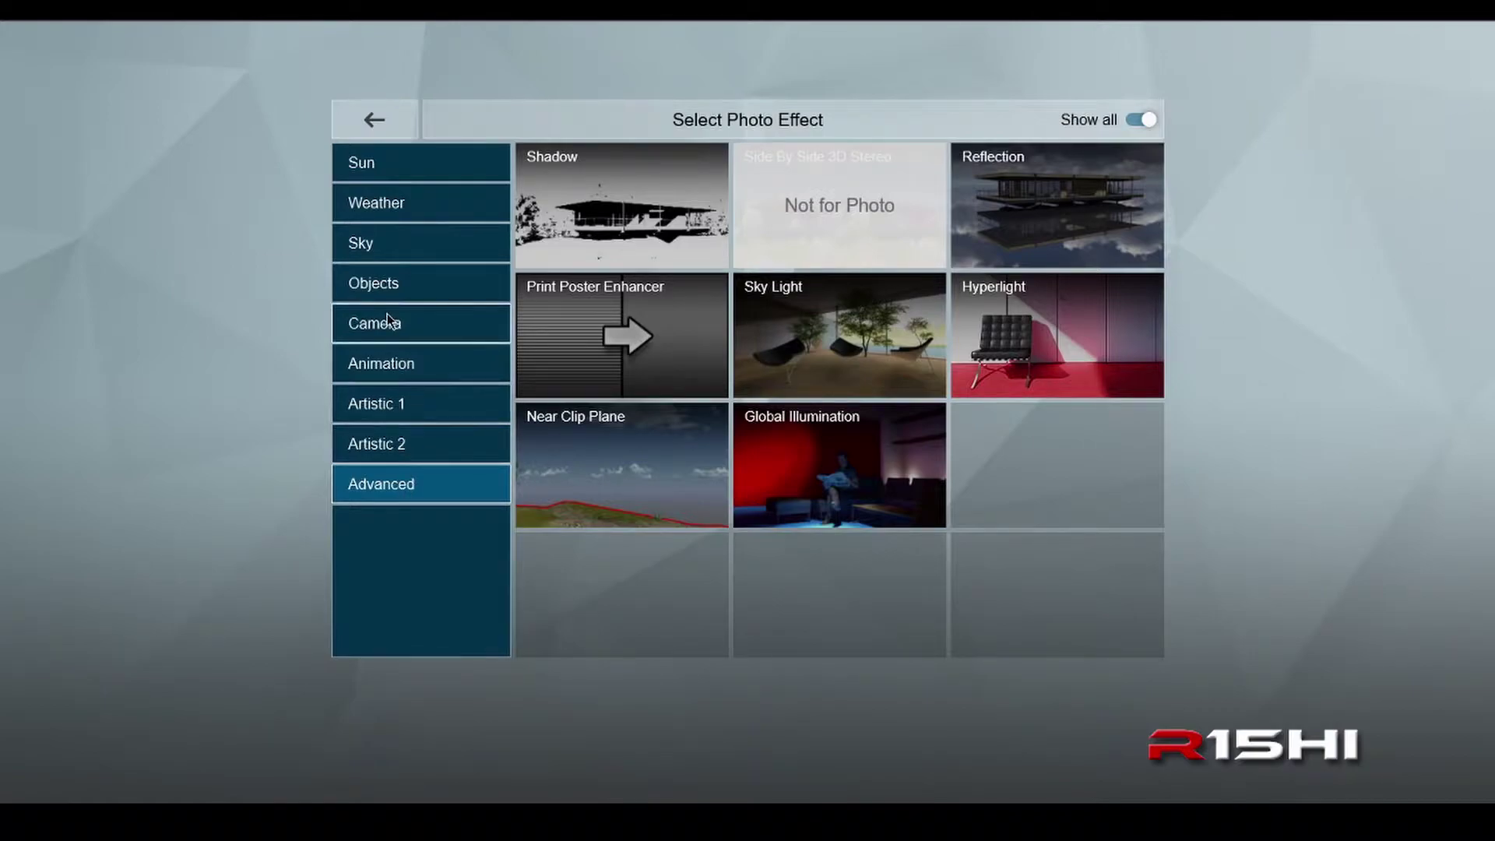
Add the Sun effect to photo 11 and try a sun height of 90° and then a much lower one
left_click(395, 173)
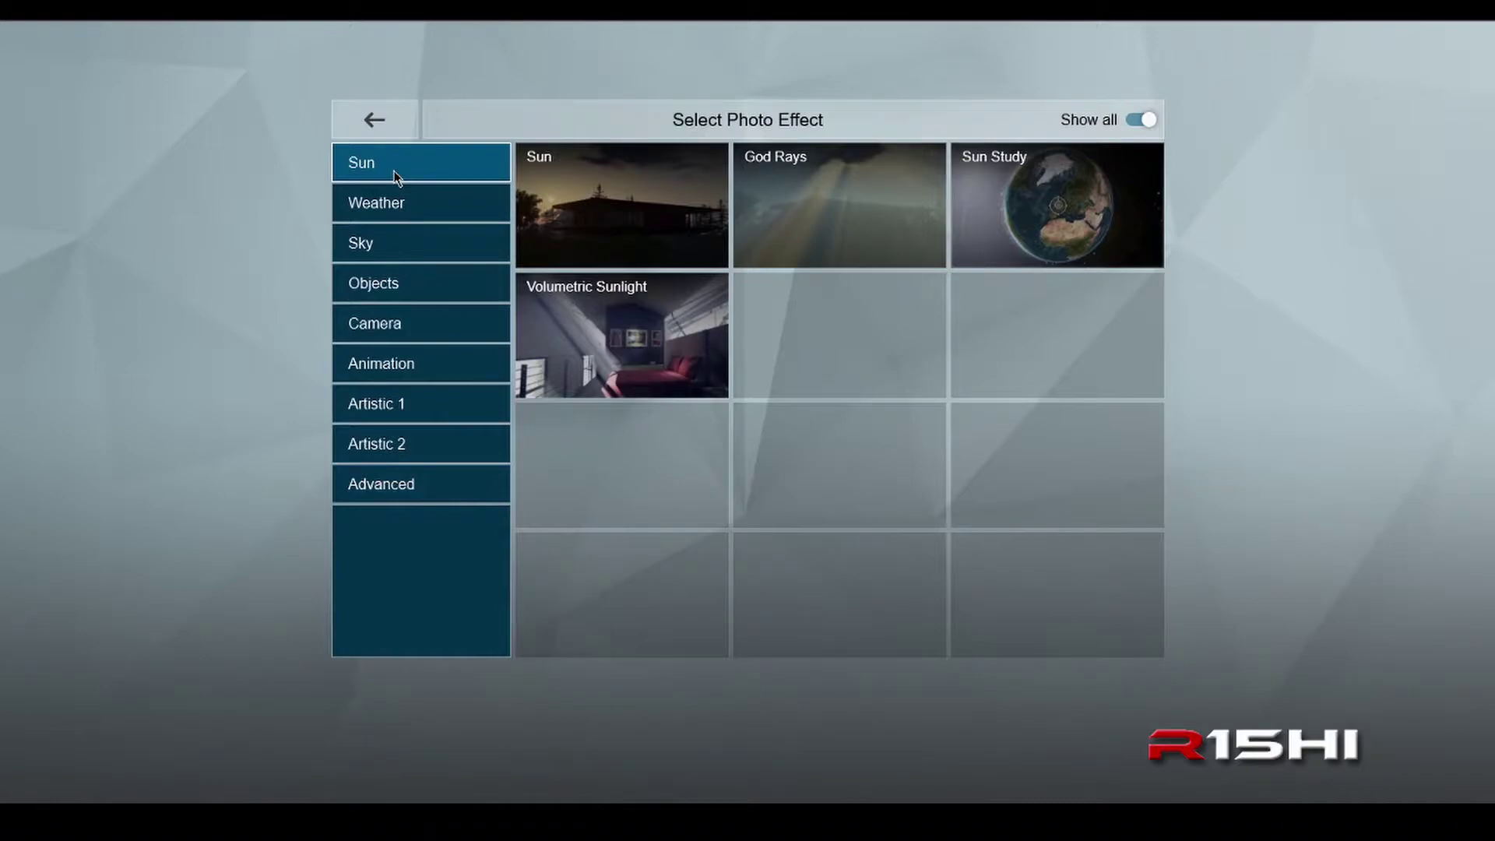
left_click(612, 206)
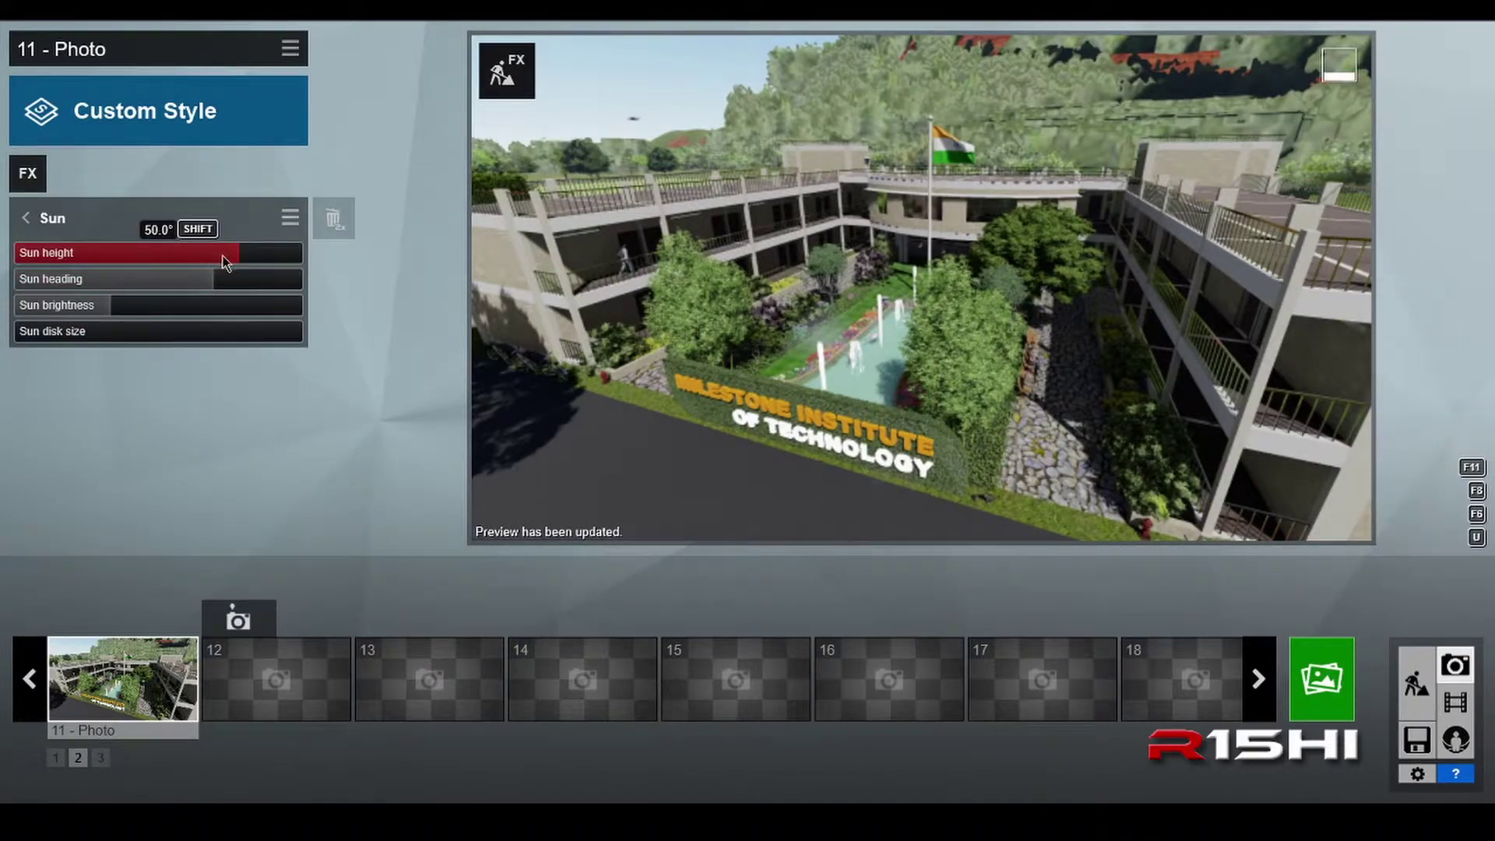
left_click_drag(228, 257, 321, 256)
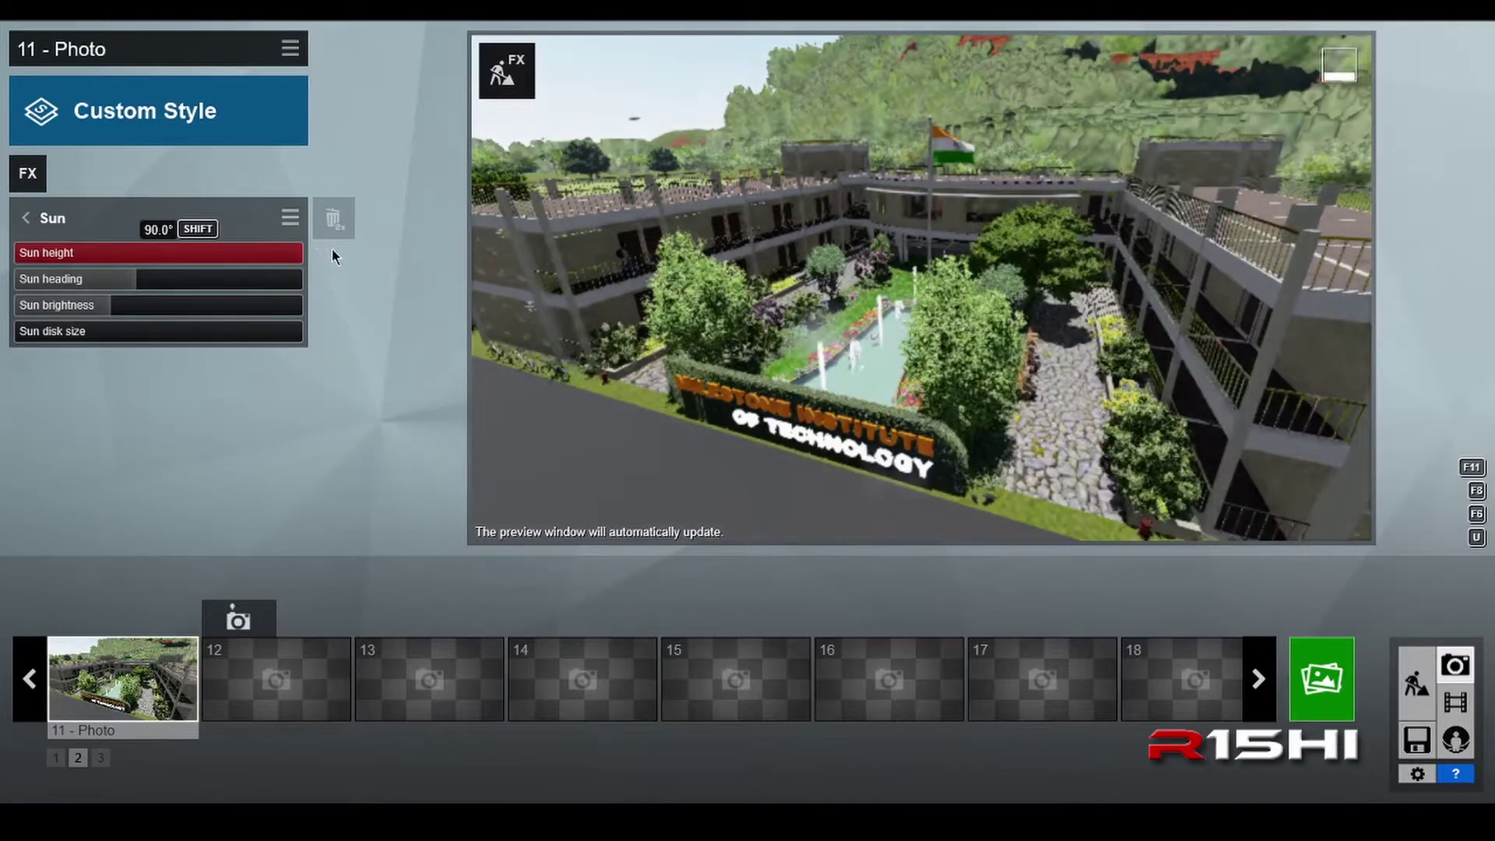
left_click_drag(302, 254, 177, 255)
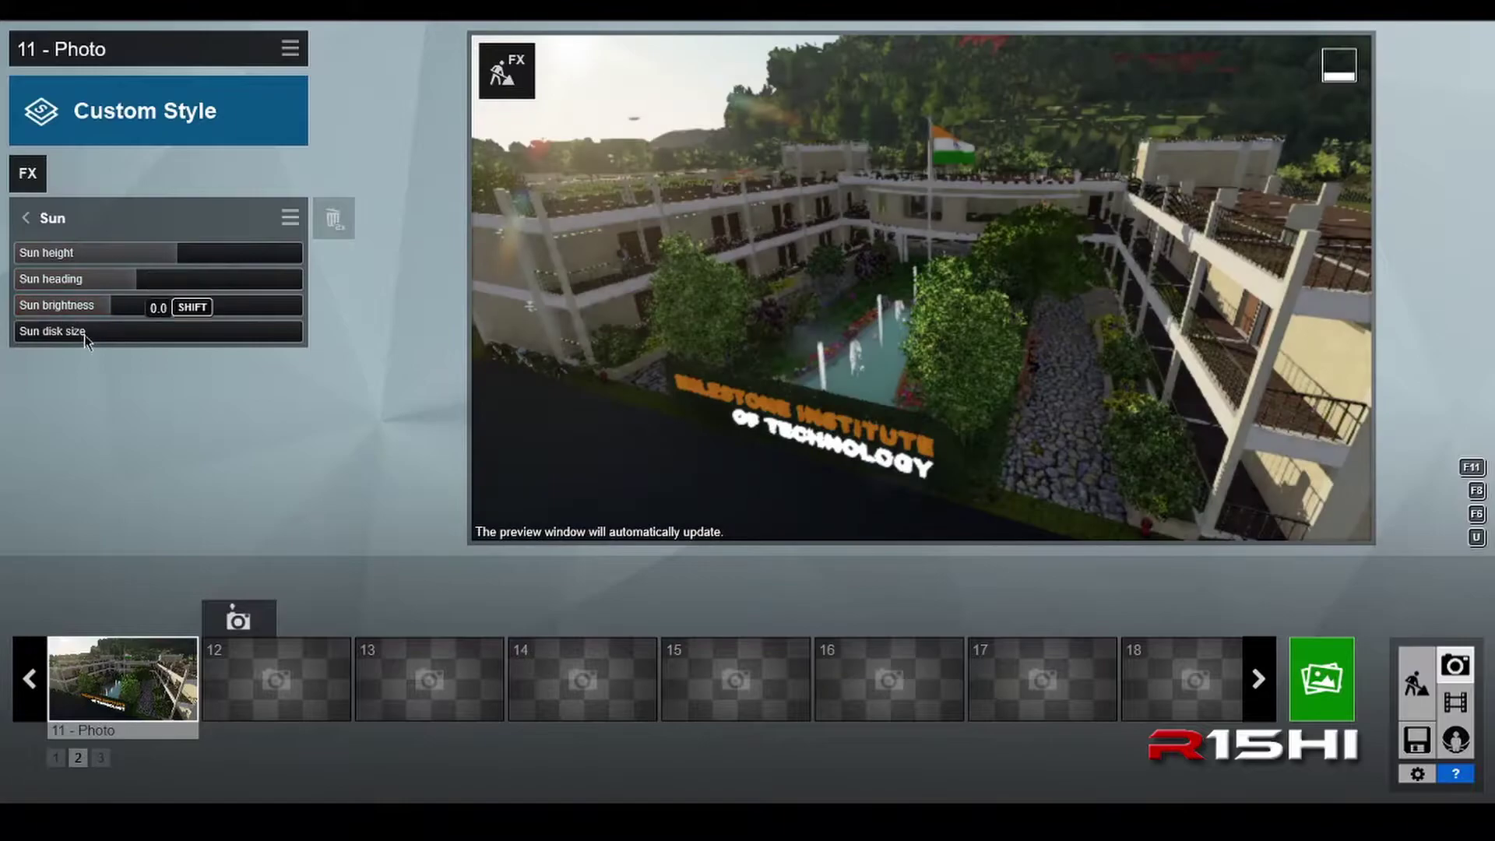
Enlarge the sun disk slightly and set the sun height to 22.2° with a lower sun heading
left_click_drag(28, 337, 56, 335)
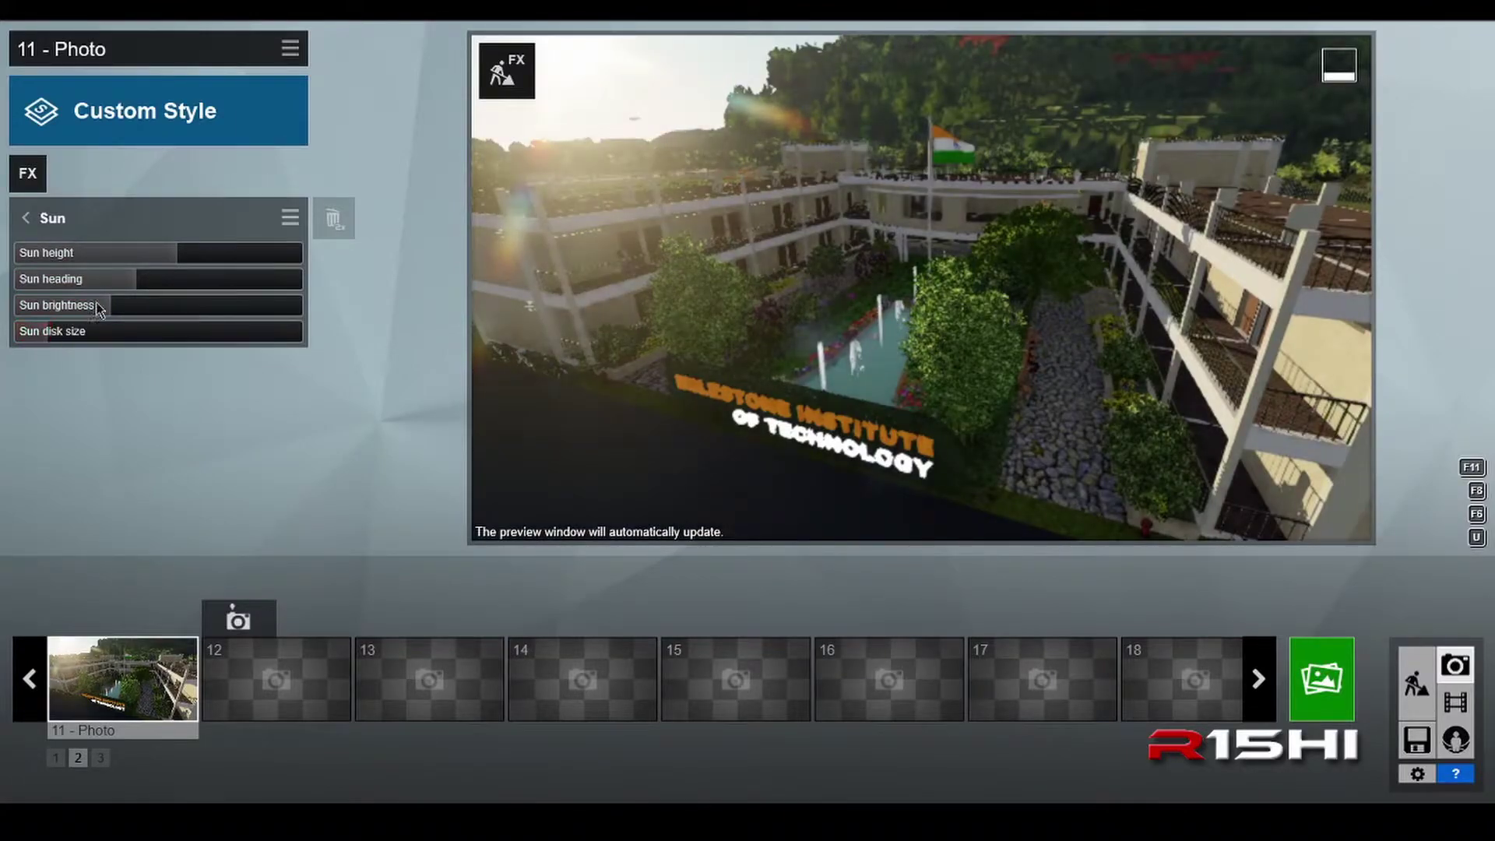
mouse_move(194, 257)
left_mouse_down()
mouse_move(263, 257)
mouse_move(39, 265)
mouse_move(190, 263)
mouse_move(123, 299)
mouse_move(152, 284)
mouse_move(112, 285)
mouse_move(207, 285)
mouse_move(69, 293)
mouse_move(175, 256)
mouse_move(309, 252)
mouse_move(147, 274)
mouse_move(190, 260)
left_mouse_up()
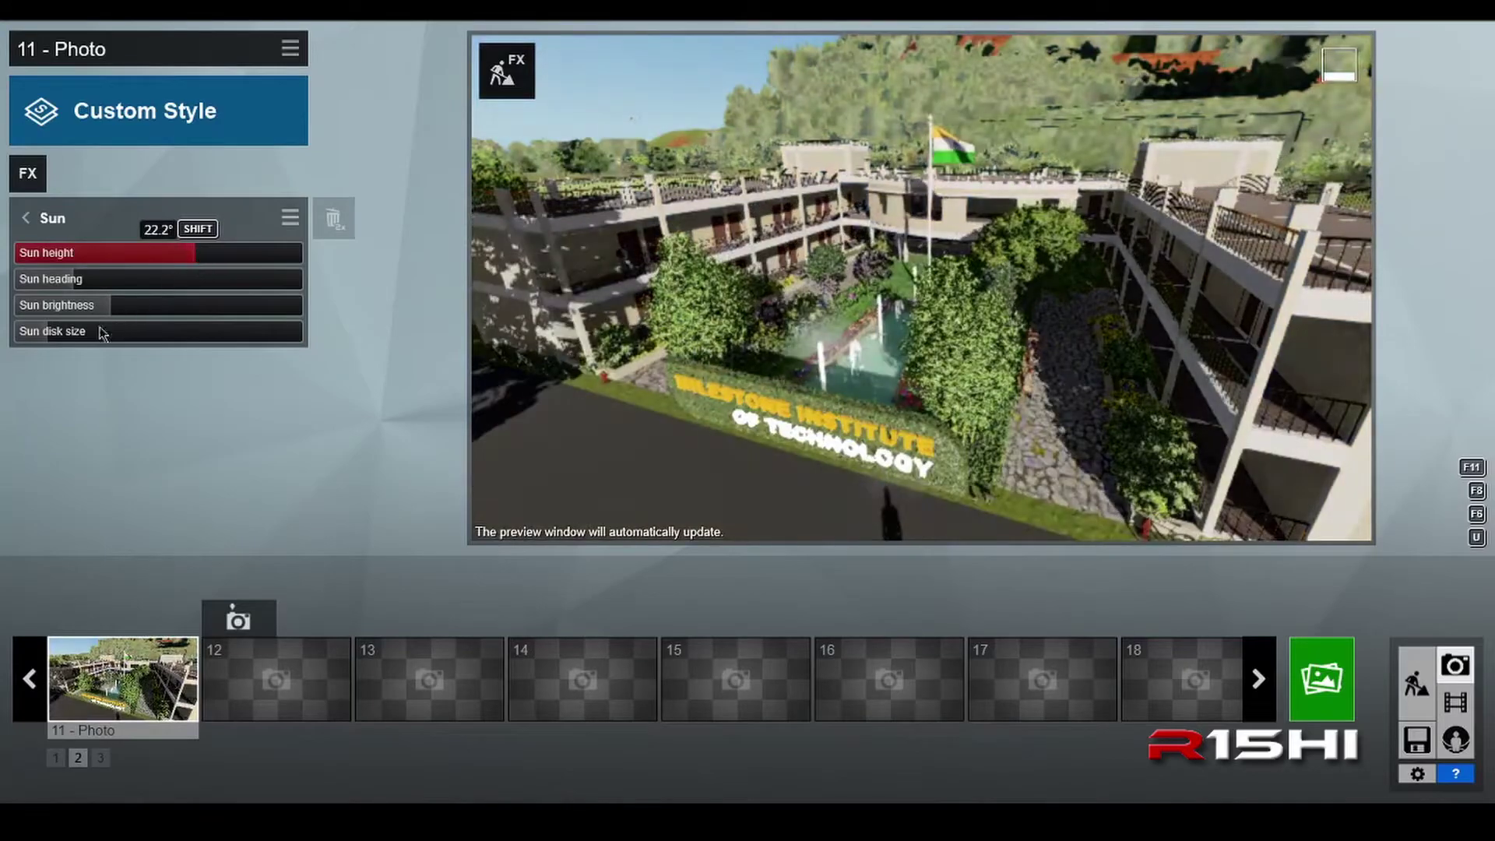
left_click(50, 337)
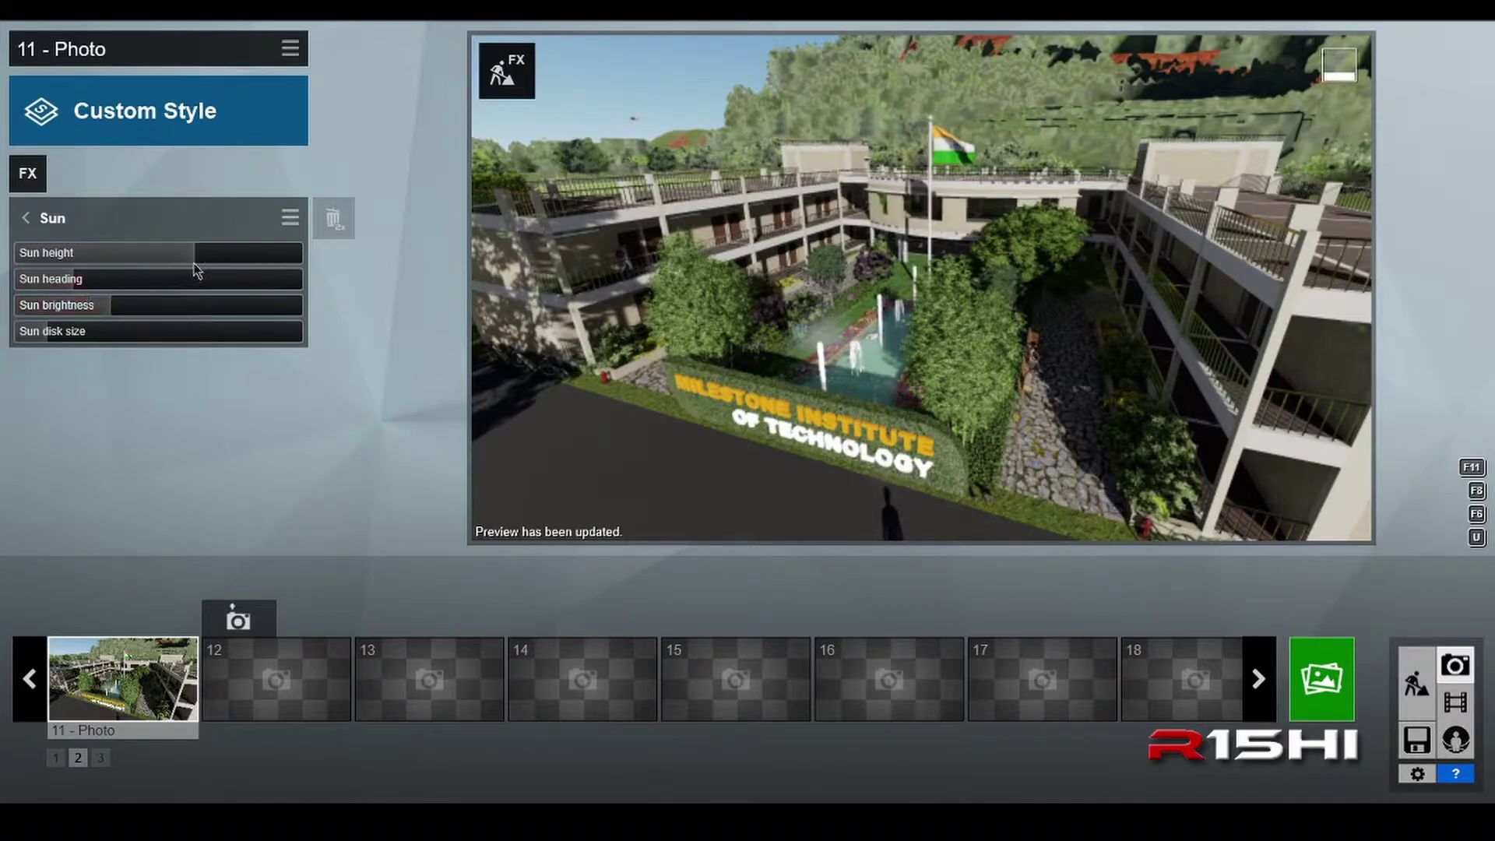
Raise the sun well above 22.2°, turn its heading so tree shadows fall on the front road, and close the Sun settings
mouse_move(194, 257)
left_mouse_down()
mouse_move(184, 265)
mouse_move(221, 258)
left_mouse_up()
left_click_drag(112, 278, 251, 260)
left_click_drag(133, 282, 116, 294)
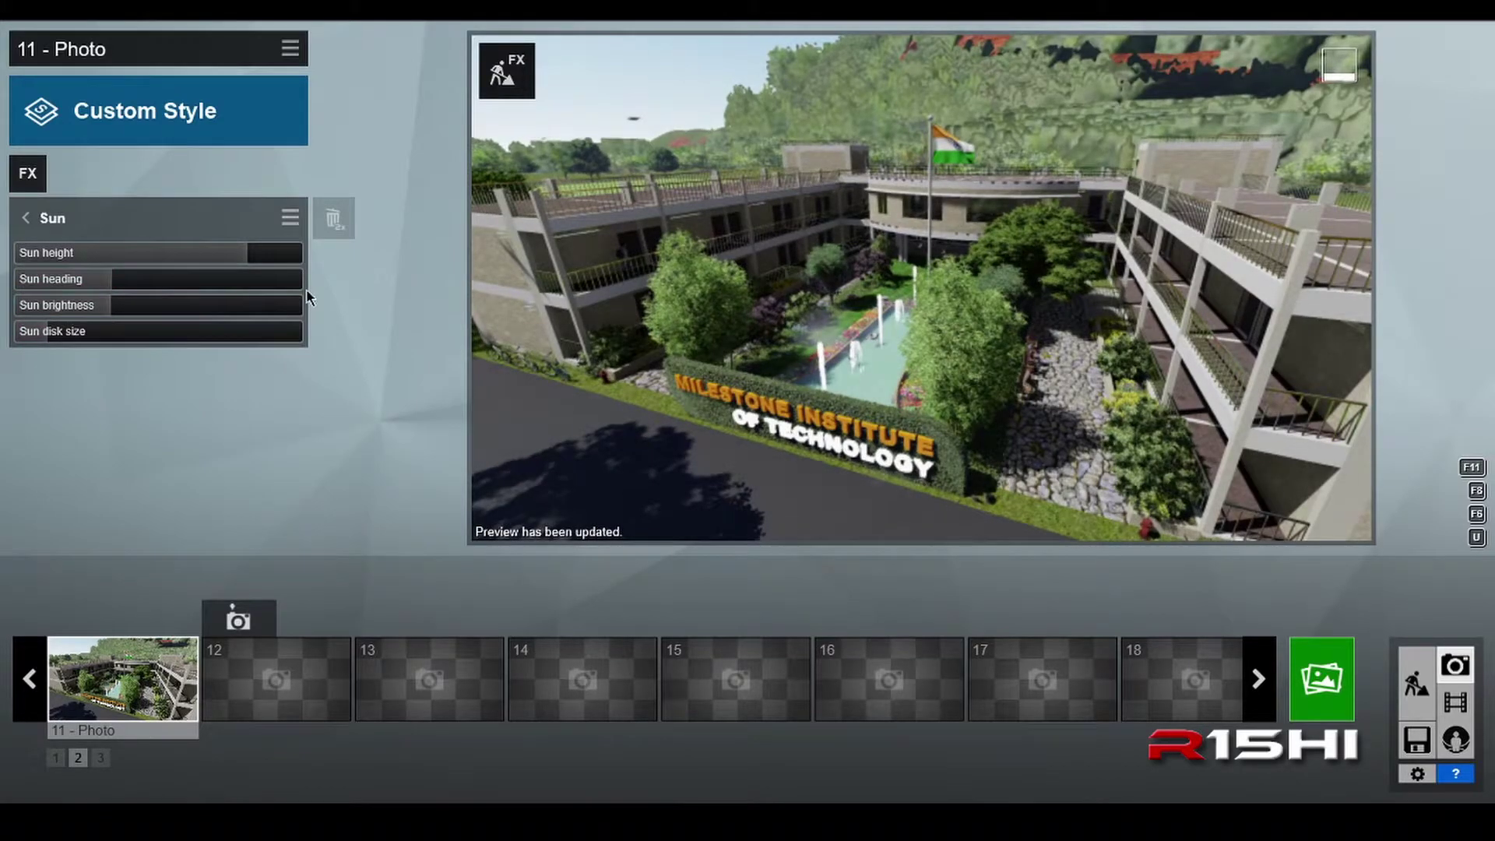
left_click(26, 218)
Examine the photo effects offered under Weather, Sky, Objects, Camera, Animation, Artistic 1, Artistic 2 and Advanced
left_click(28, 177)
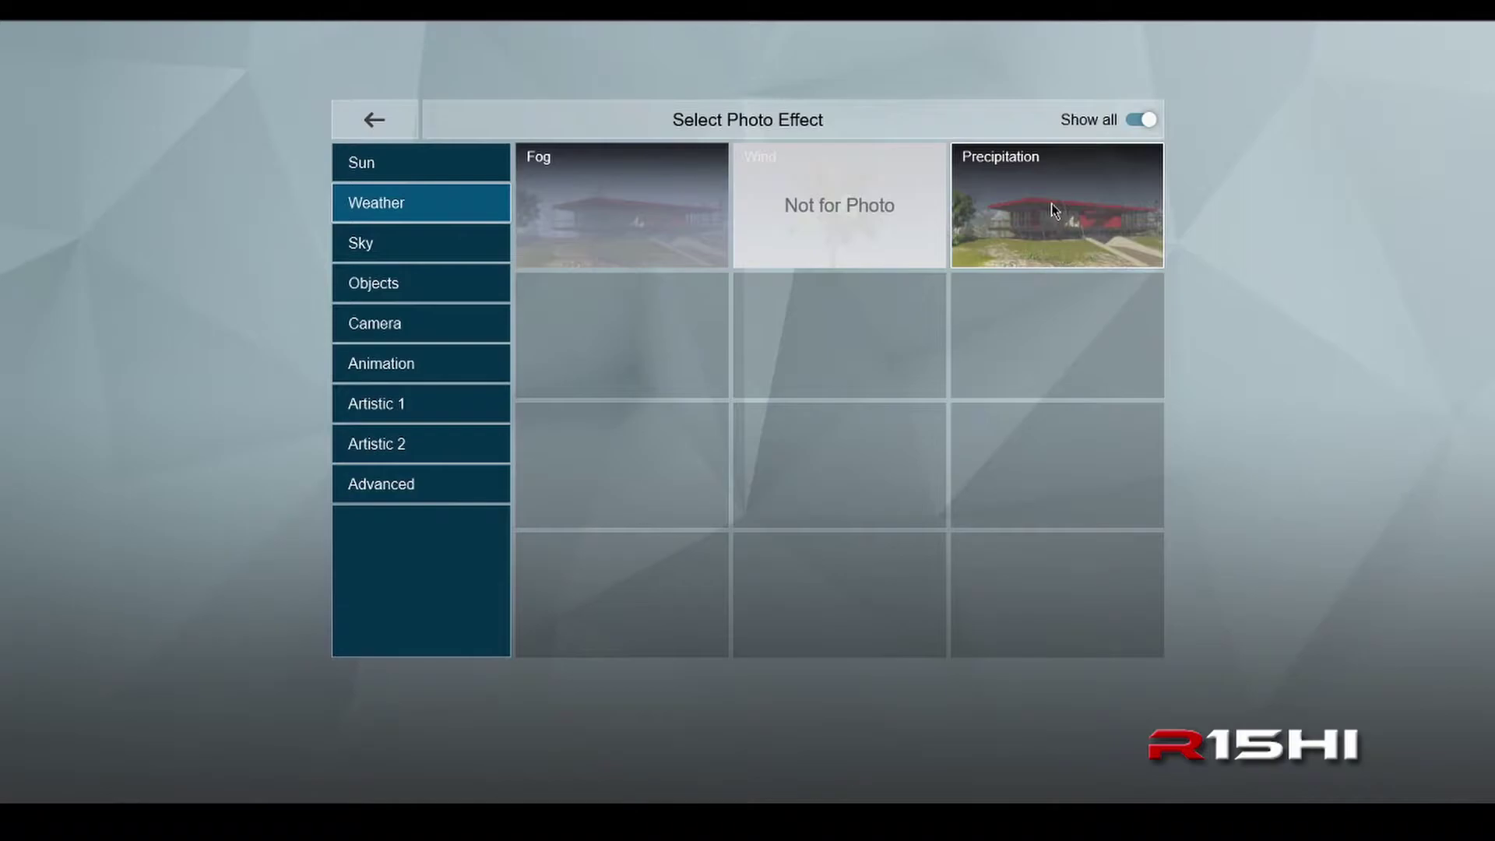
left_click(425, 243)
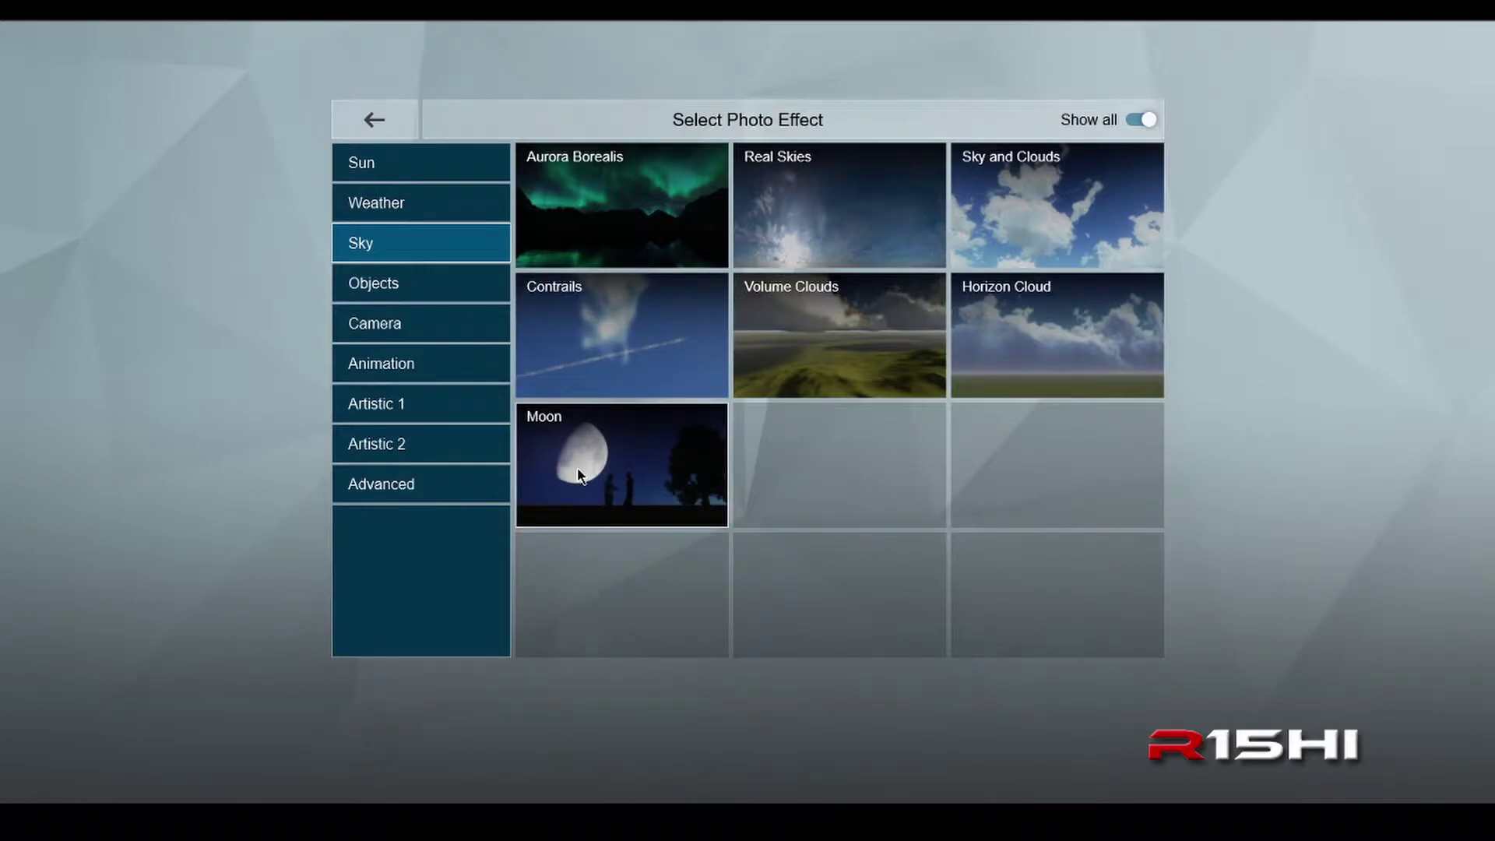
left_click(423, 296)
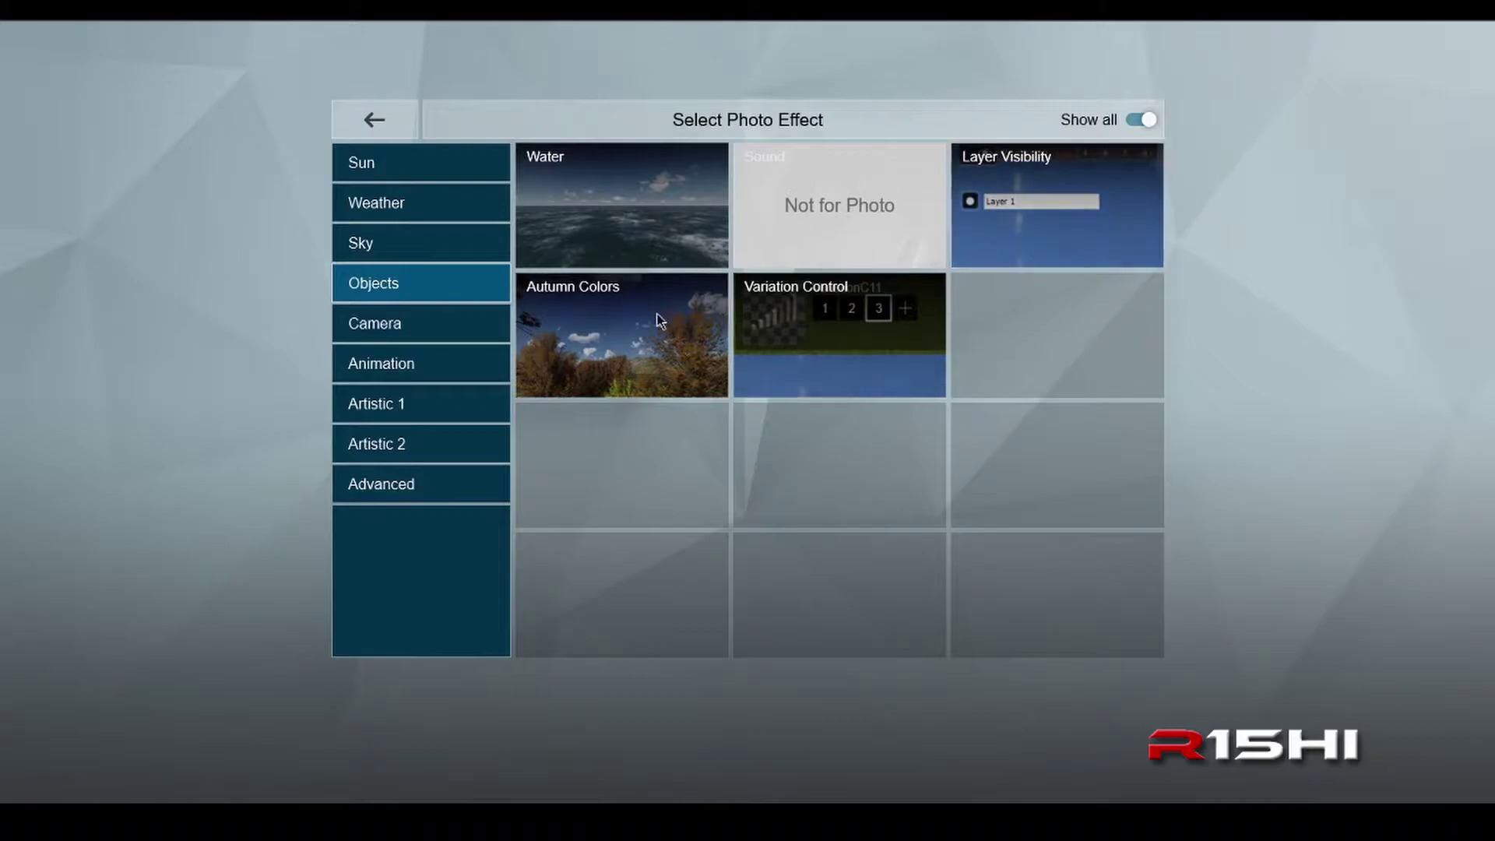
left_click(446, 337)
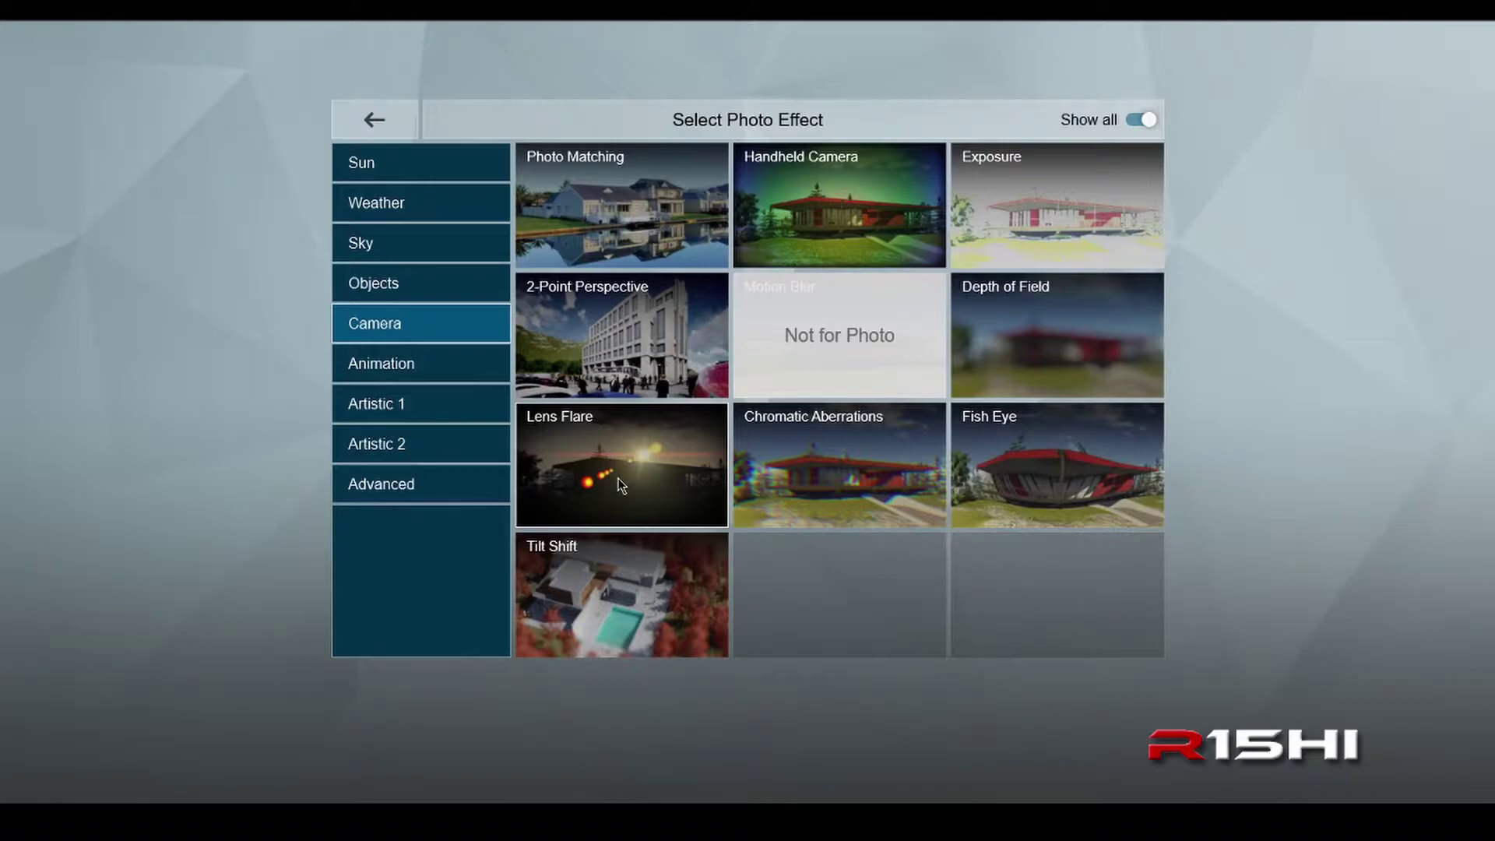
left_click(418, 374)
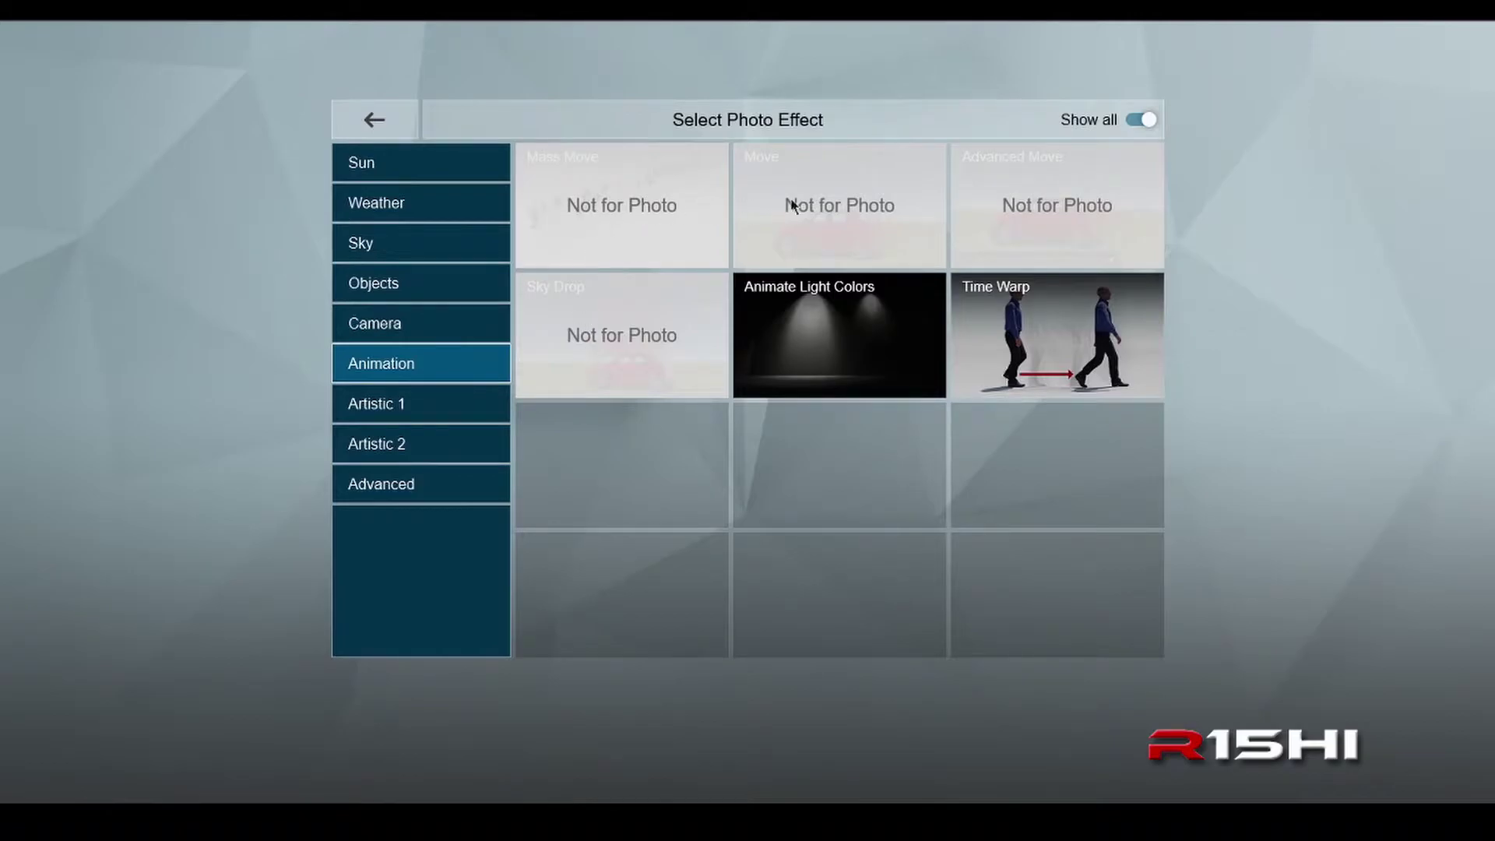
left_click(399, 408)
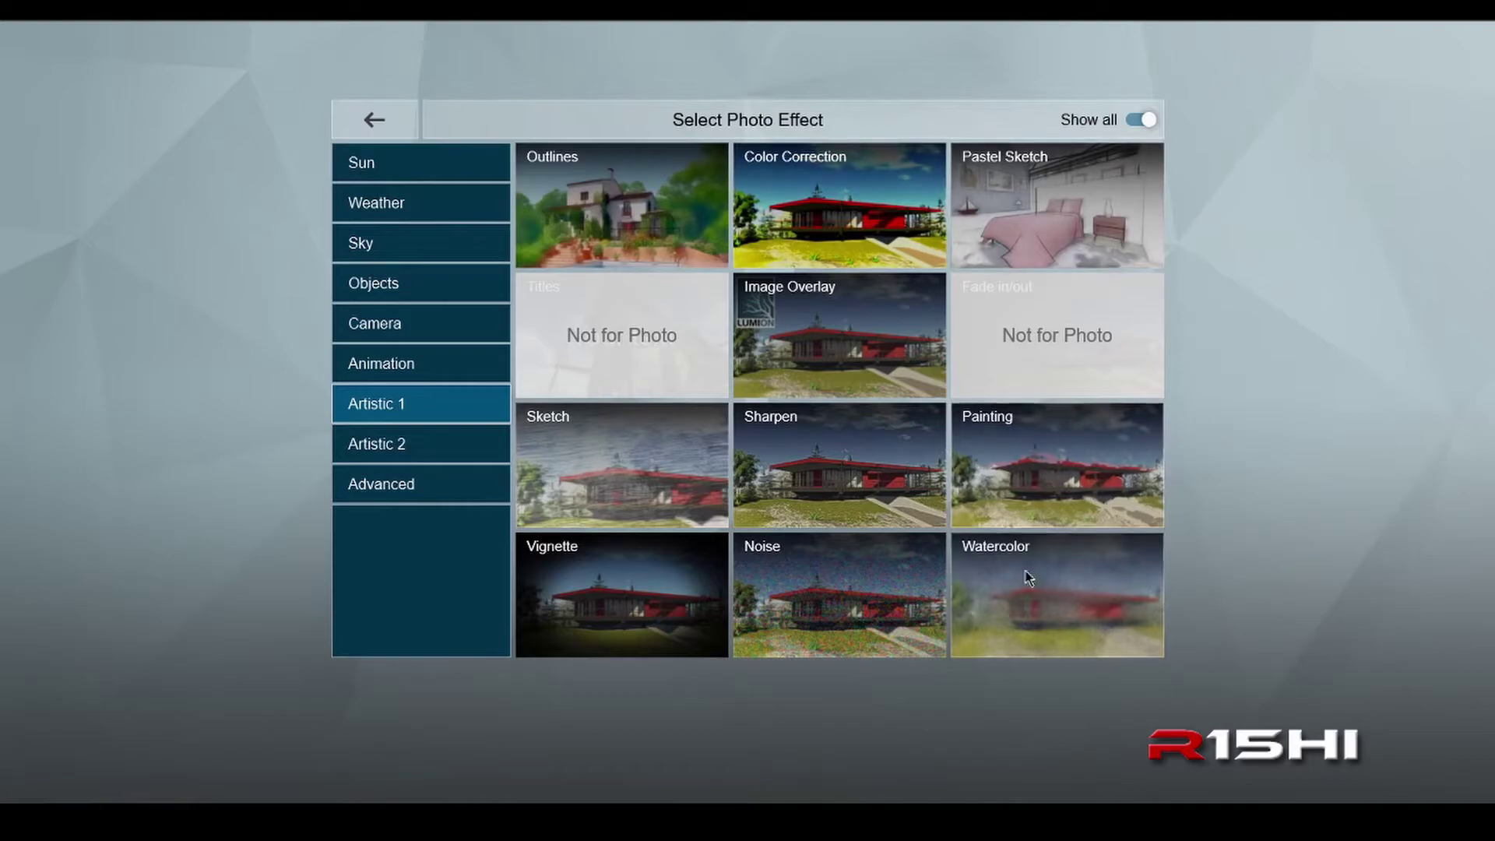
left_click(373, 444)
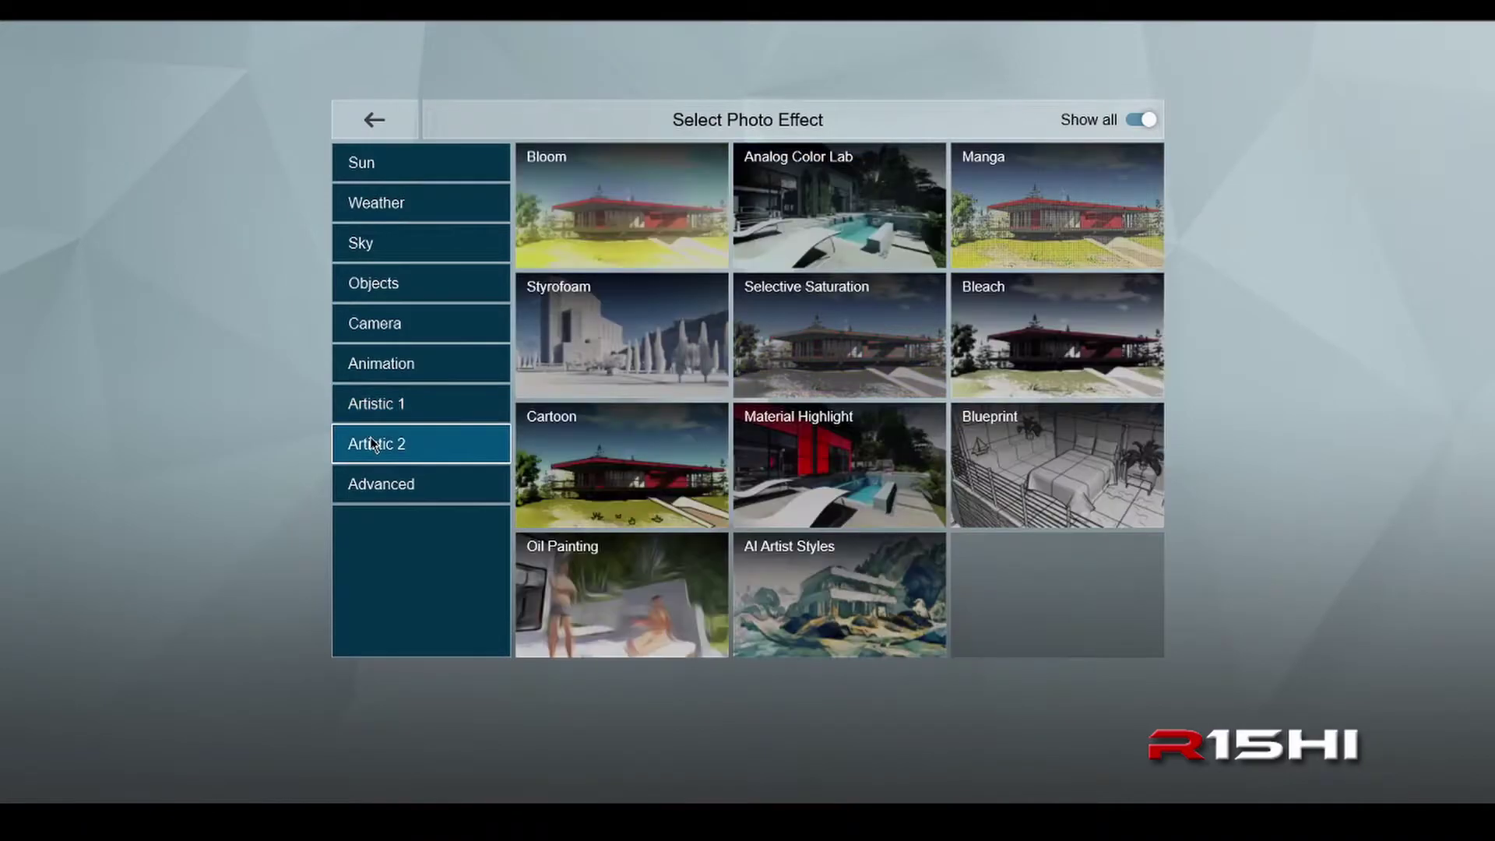
left_click(415, 494)
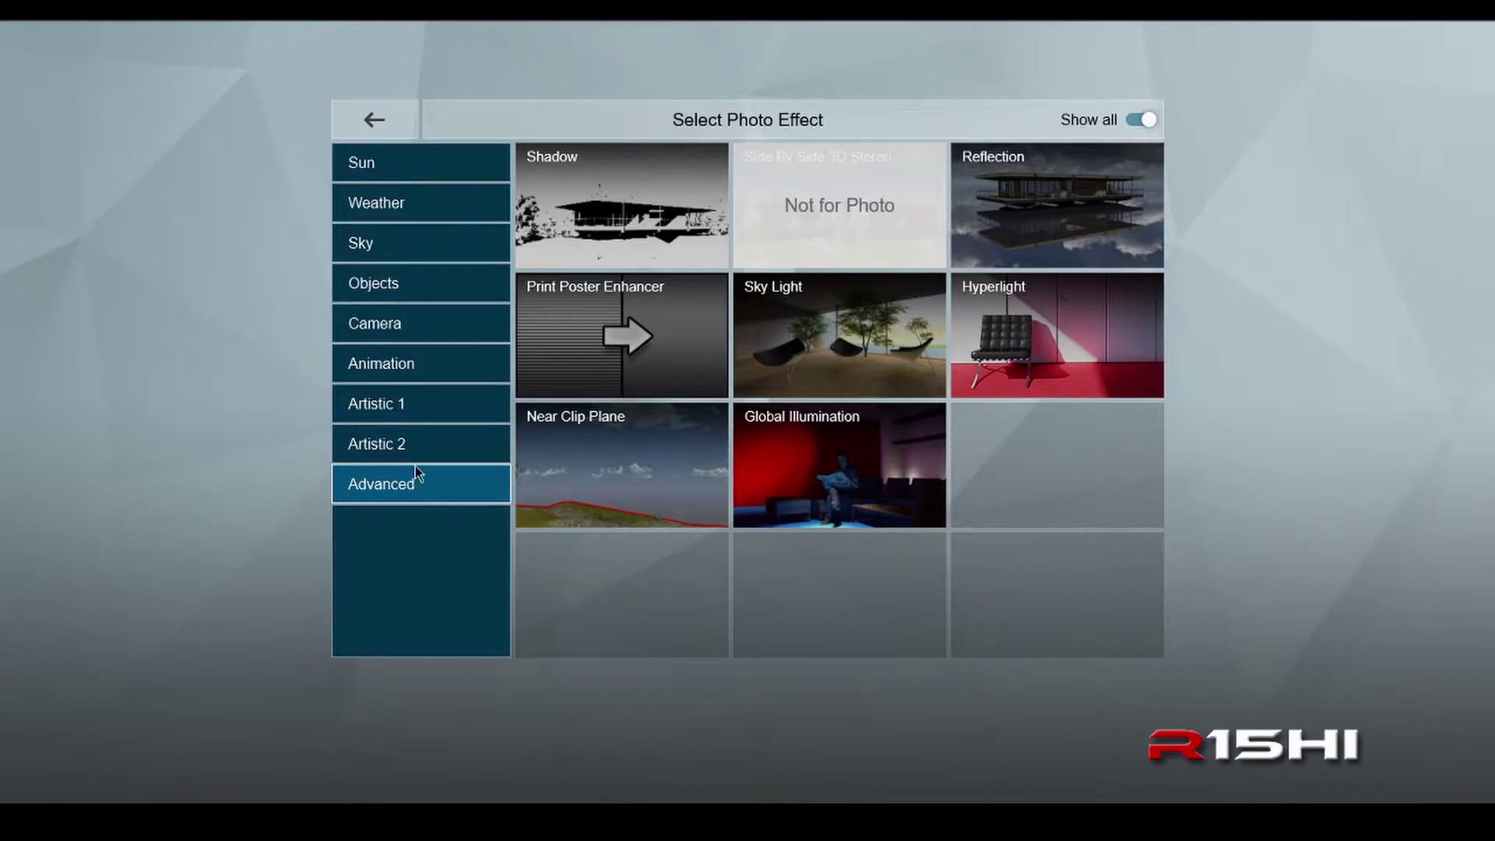
Add the Tilt Shift camera effect to photo 11 with a reduced amount, some rotation and a sharp area size of 0.6
left_click(433, 336)
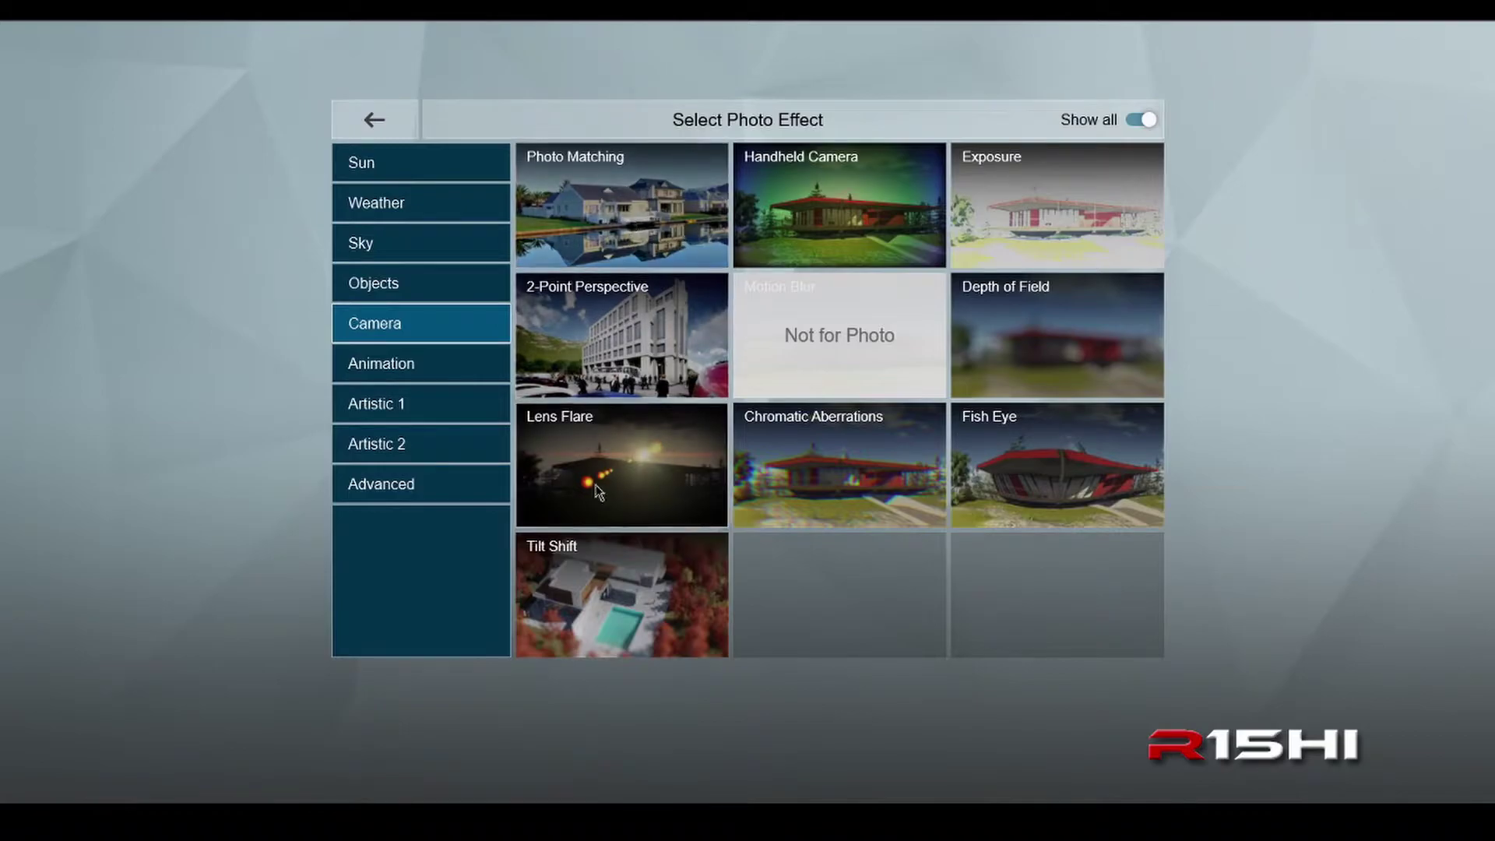
left_click(609, 596)
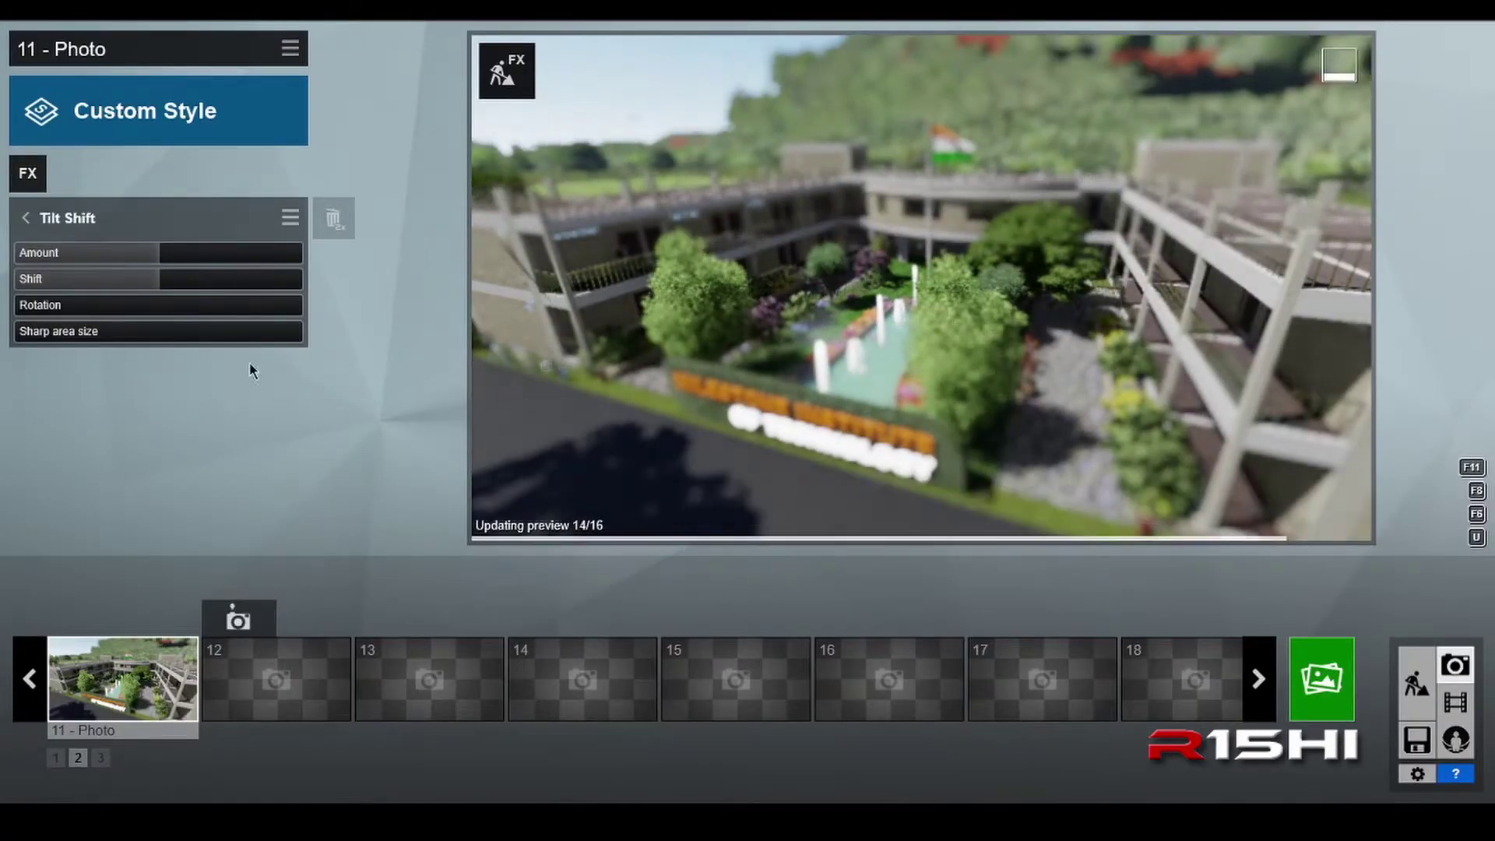
left_click_drag(156, 264, 85, 262)
mouse_move(174, 280)
left_mouse_down()
mouse_move(237, 281)
mouse_move(133, 281)
mouse_move(56, 313)
mouse_move(147, 311)
mouse_move(123, 311)
mouse_move(116, 280)
mouse_move(175, 282)
mouse_move(160, 284)
left_mouse_up()
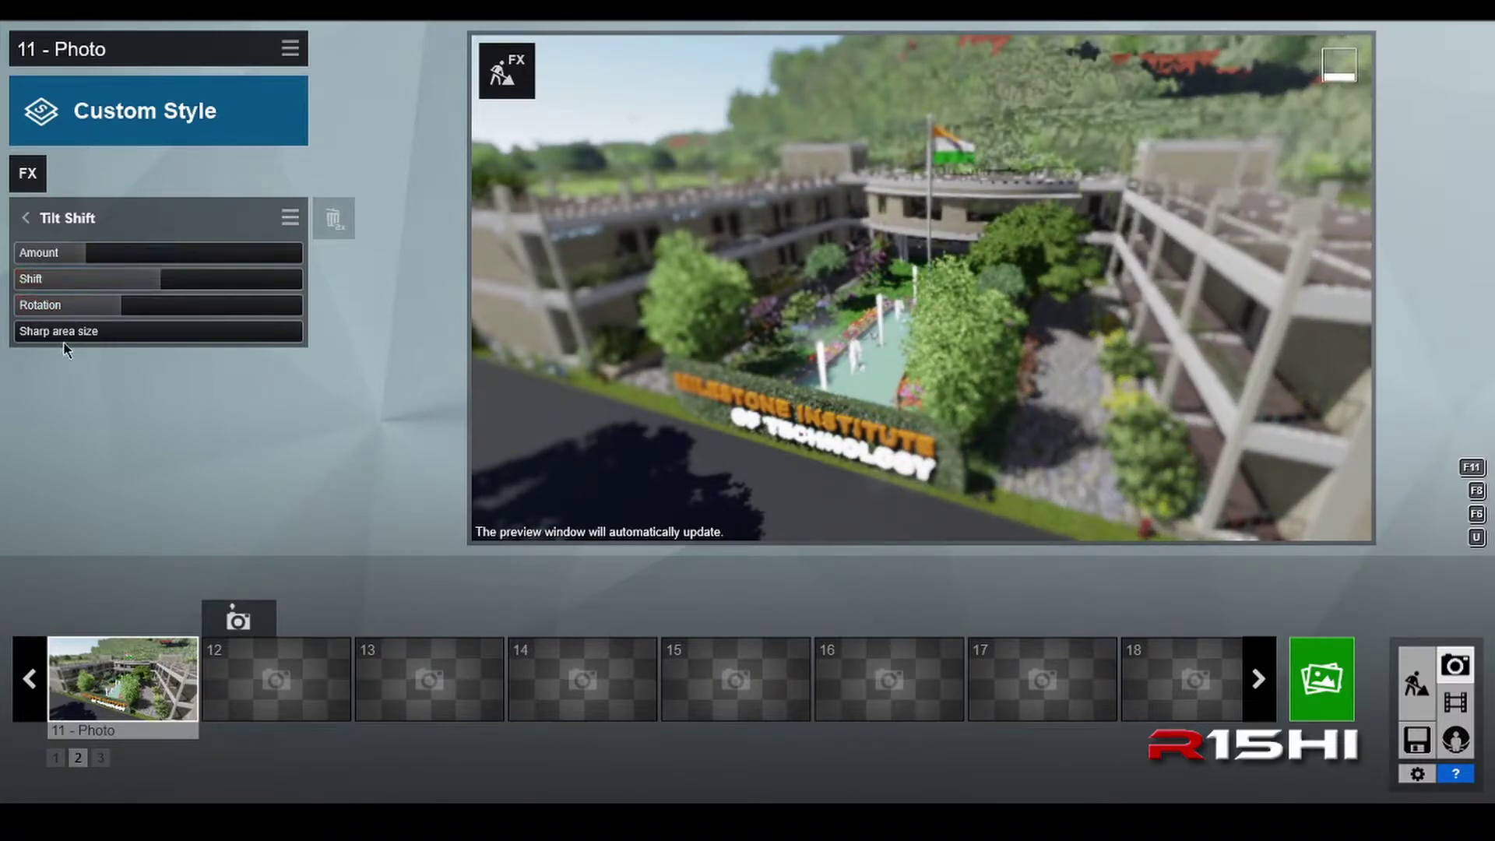
left_click_drag(66, 332, 181, 387)
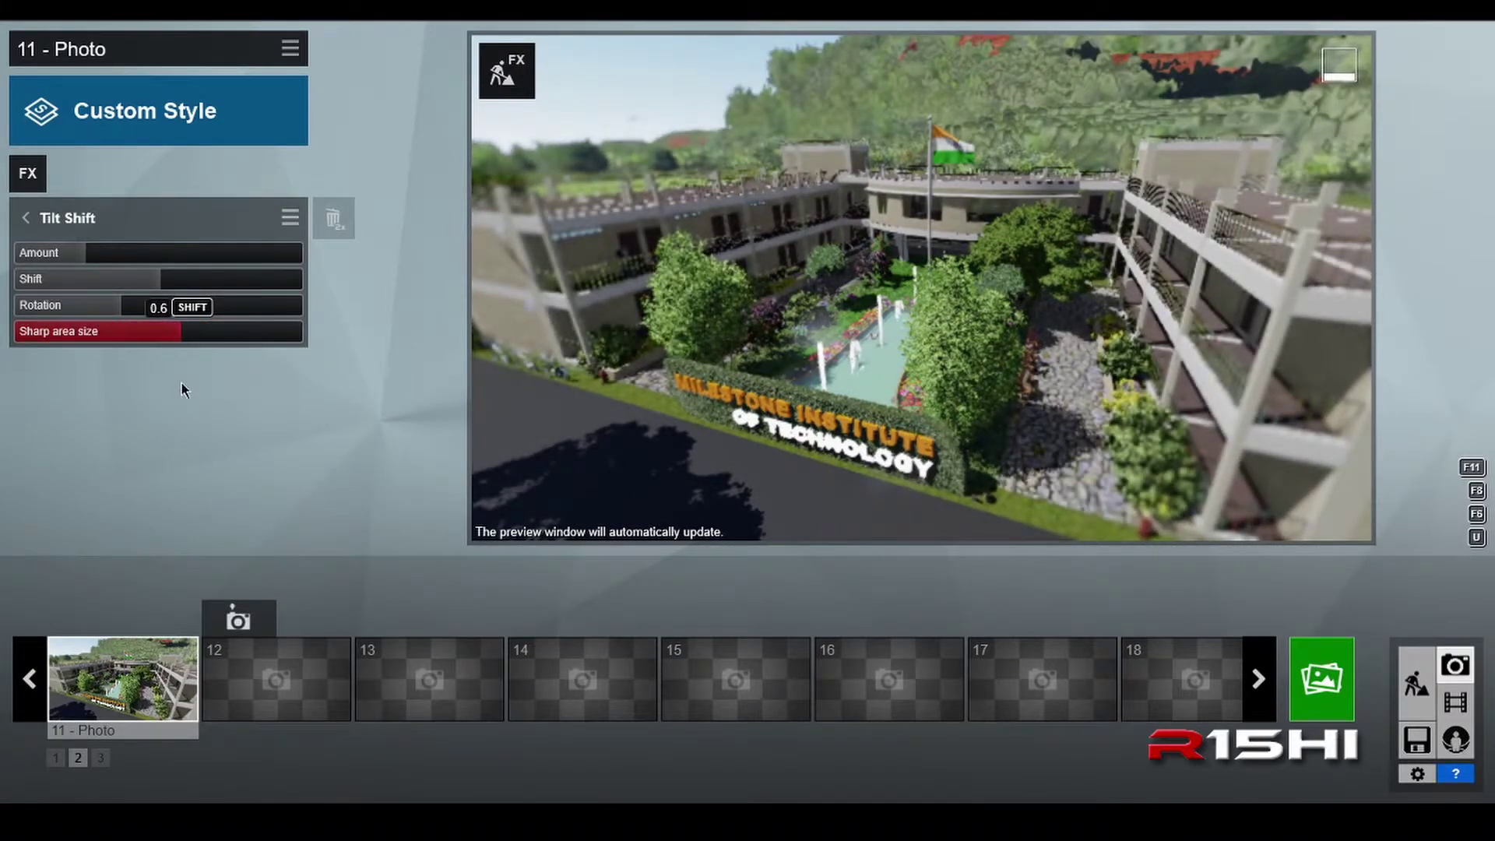
Reset the tilt shift rotation to zero, reduce the shift and amount, and slightly widen the sharp area to about 0.6
mouse_move(124, 305)
left_mouse_down()
mouse_move(3, 312)
mouse_move(104, 312)
mouse_move(5, 310)
mouse_move(160, 281)
mouse_move(128, 282)
left_mouse_up()
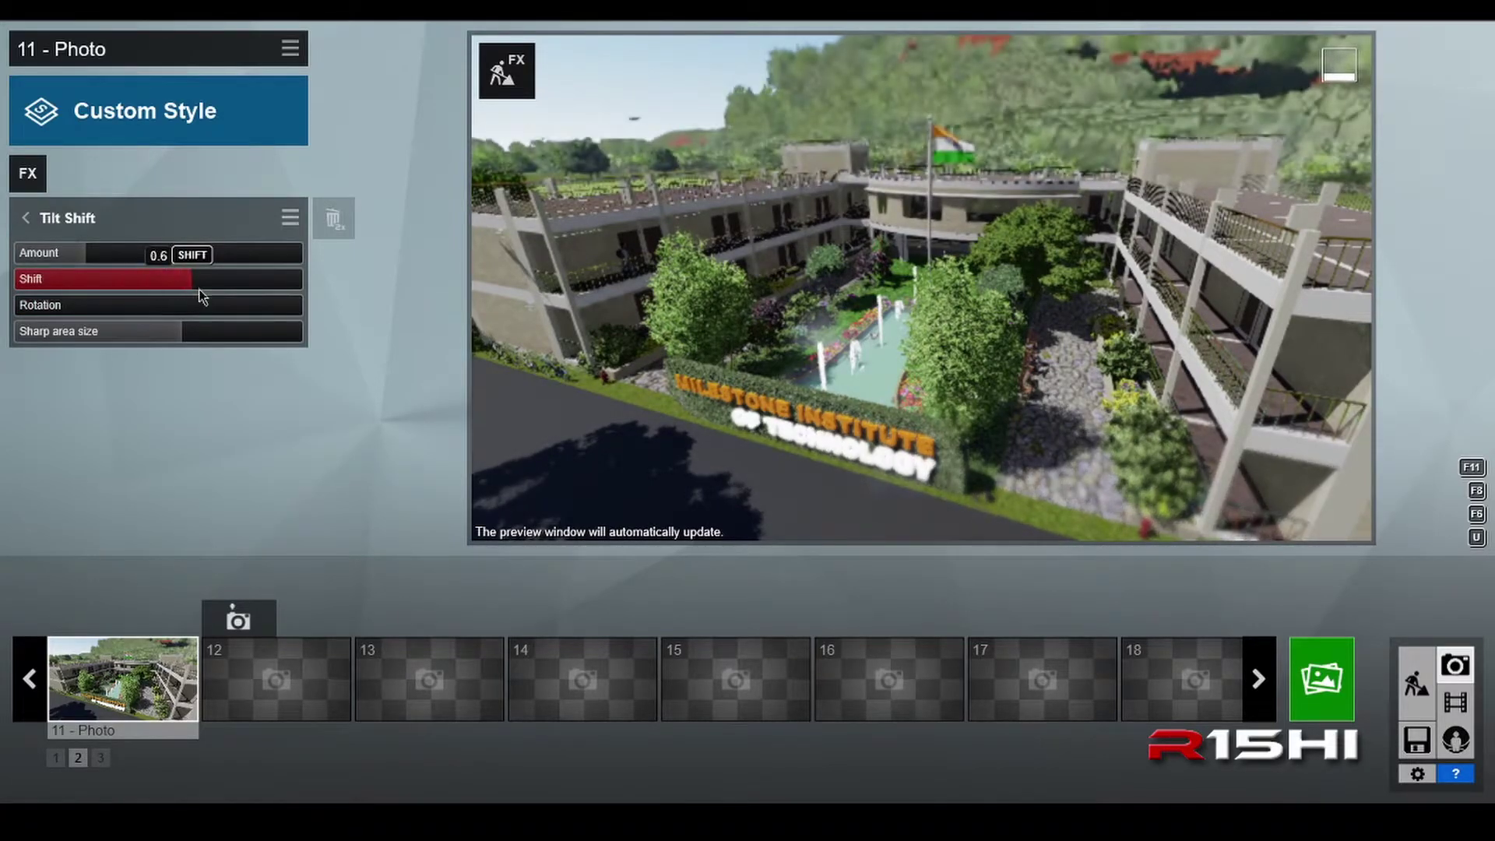
mouse_move(186, 342)
left_mouse_down()
mouse_move(300, 343)
mouse_move(204, 348)
left_mouse_up()
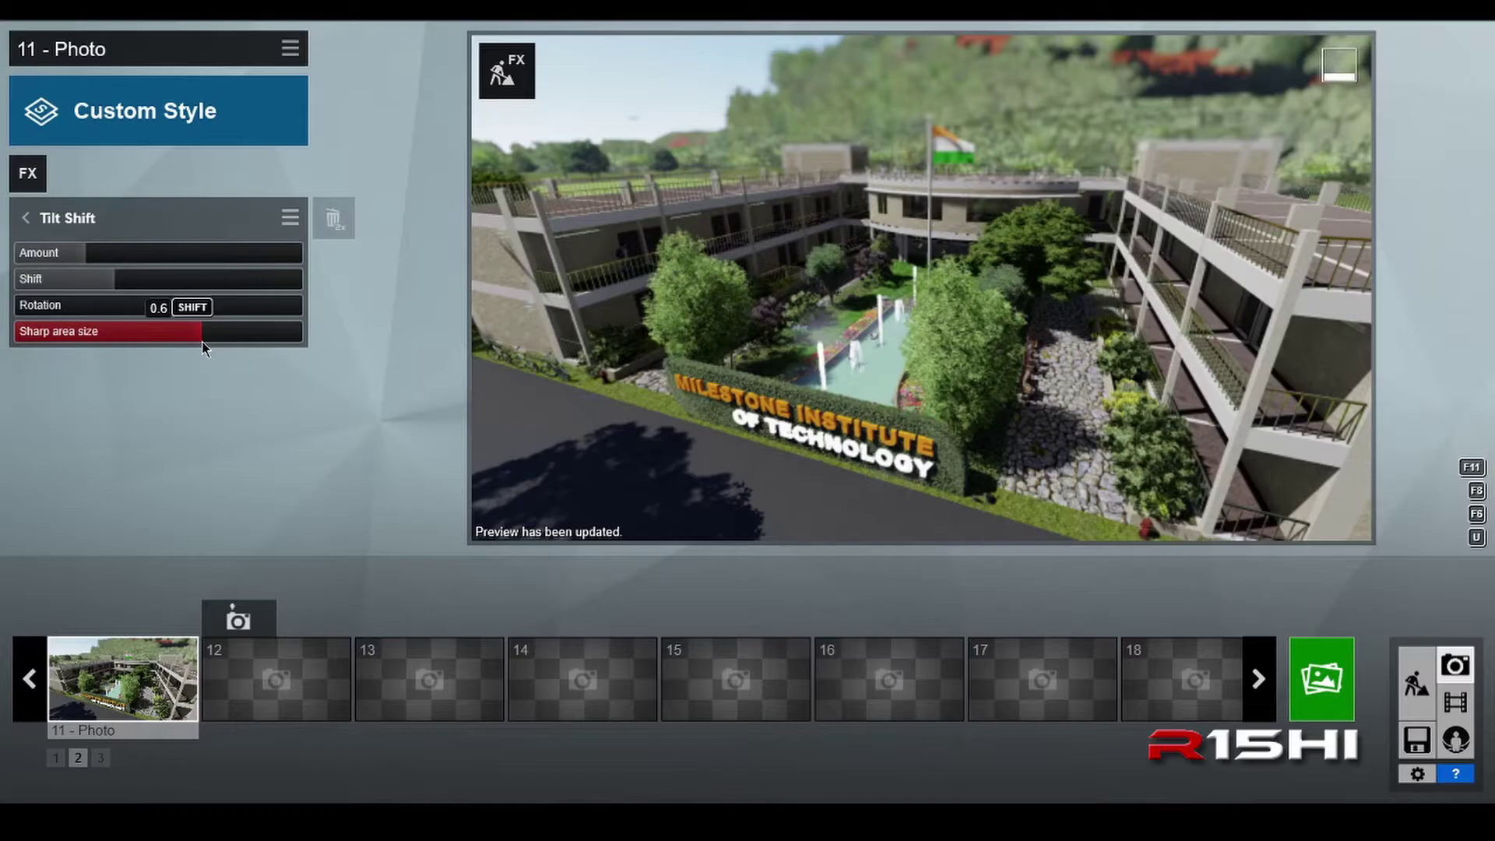
mouse_move(88, 266)
left_mouse_down()
mouse_move(42, 260)
mouse_move(61, 258)
left_mouse_up()
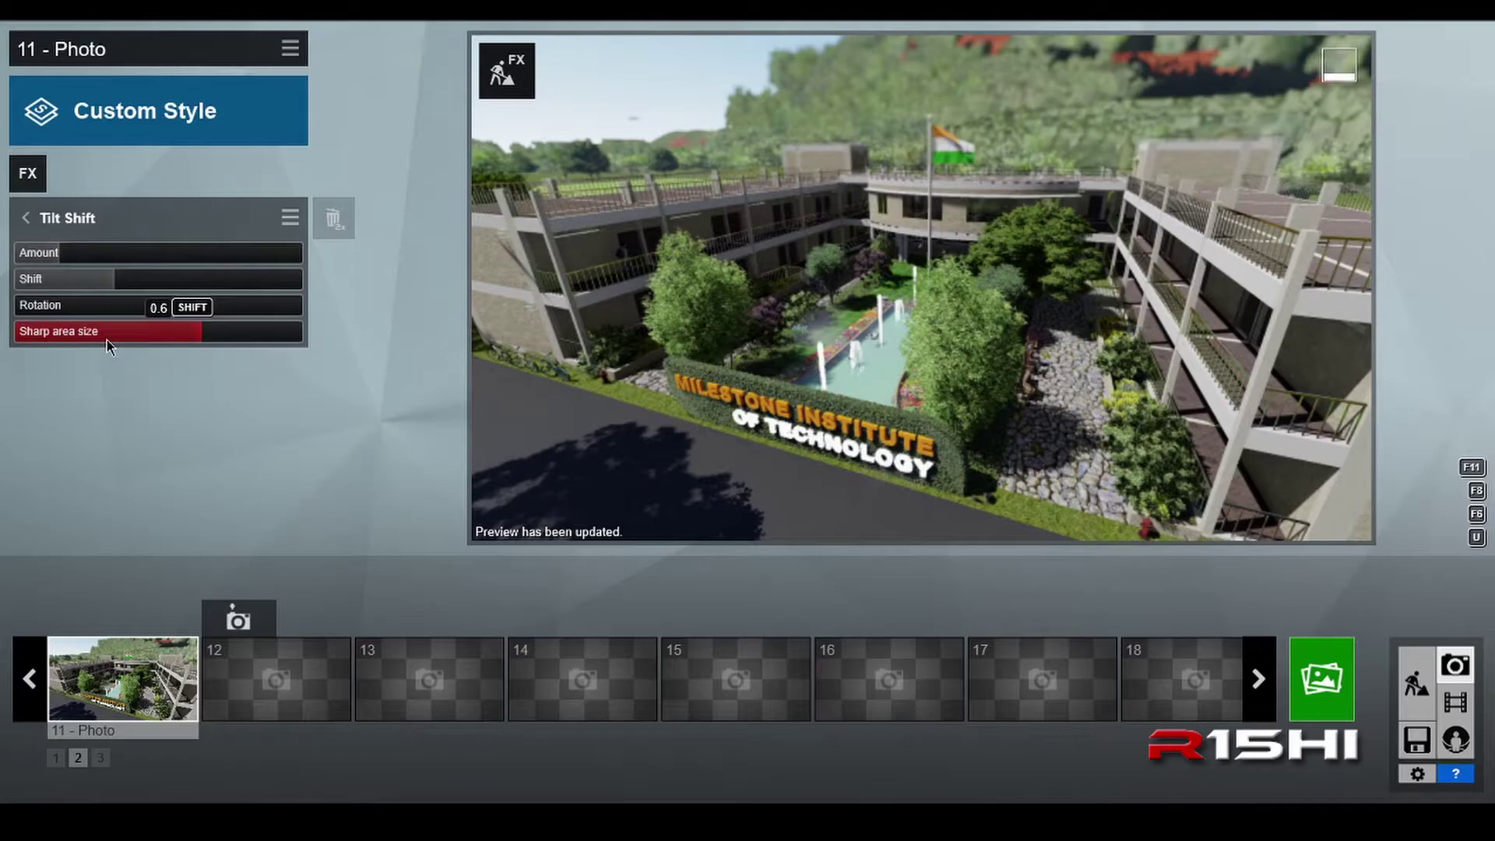
Raise the tilt shift amount, widen its sharp area slightly, and return to photo 11's effect list
left_click_drag(68, 258, 97, 257)
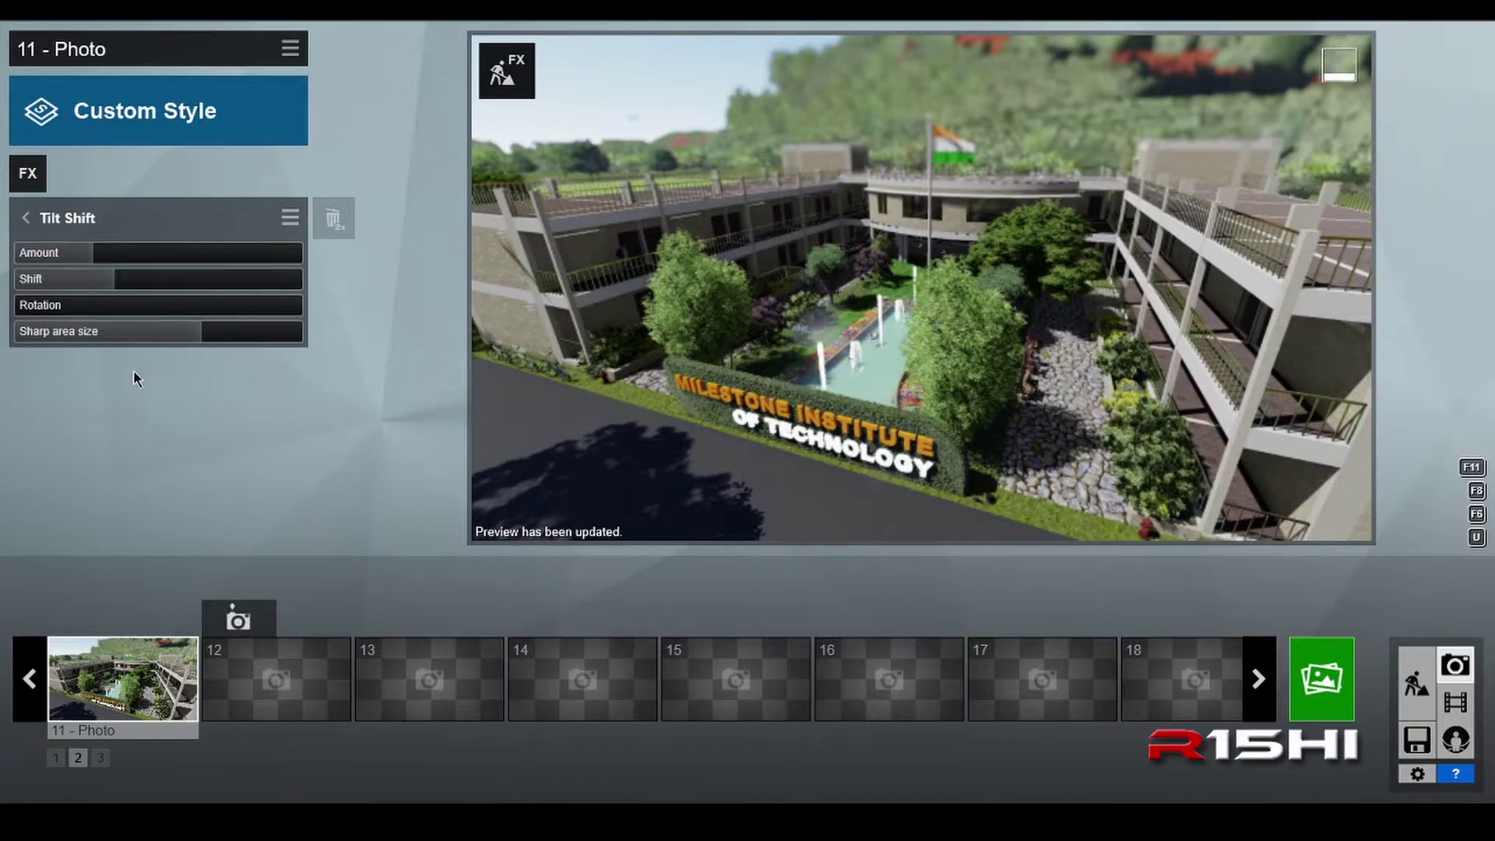
mouse_move(204, 332)
left_mouse_down()
mouse_move(343, 315)
mouse_move(245, 340)
mouse_move(85, 335)
mouse_move(208, 340)
left_mouse_up()
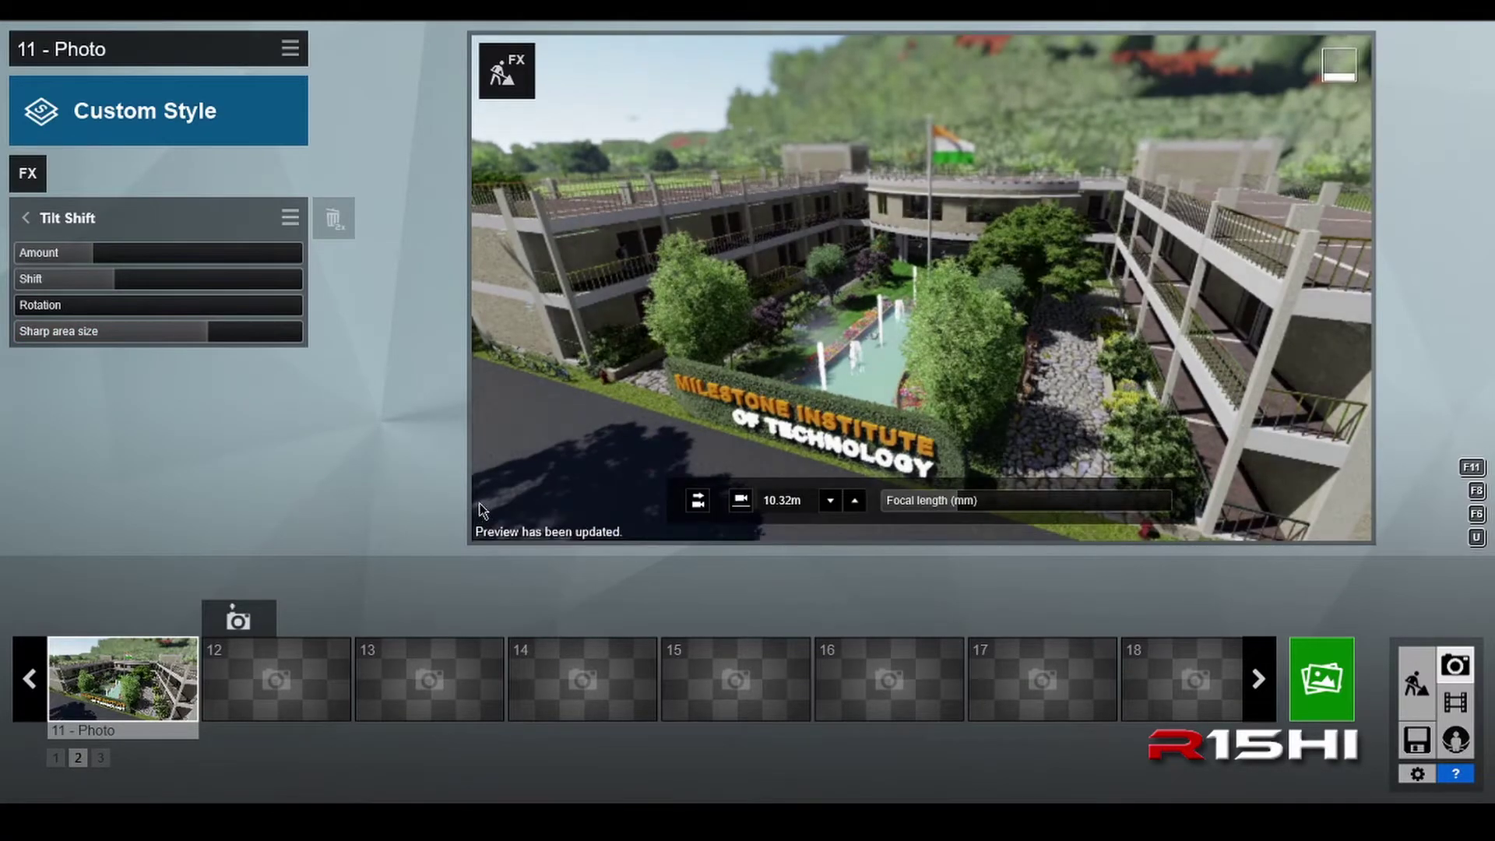
left_click(56, 225)
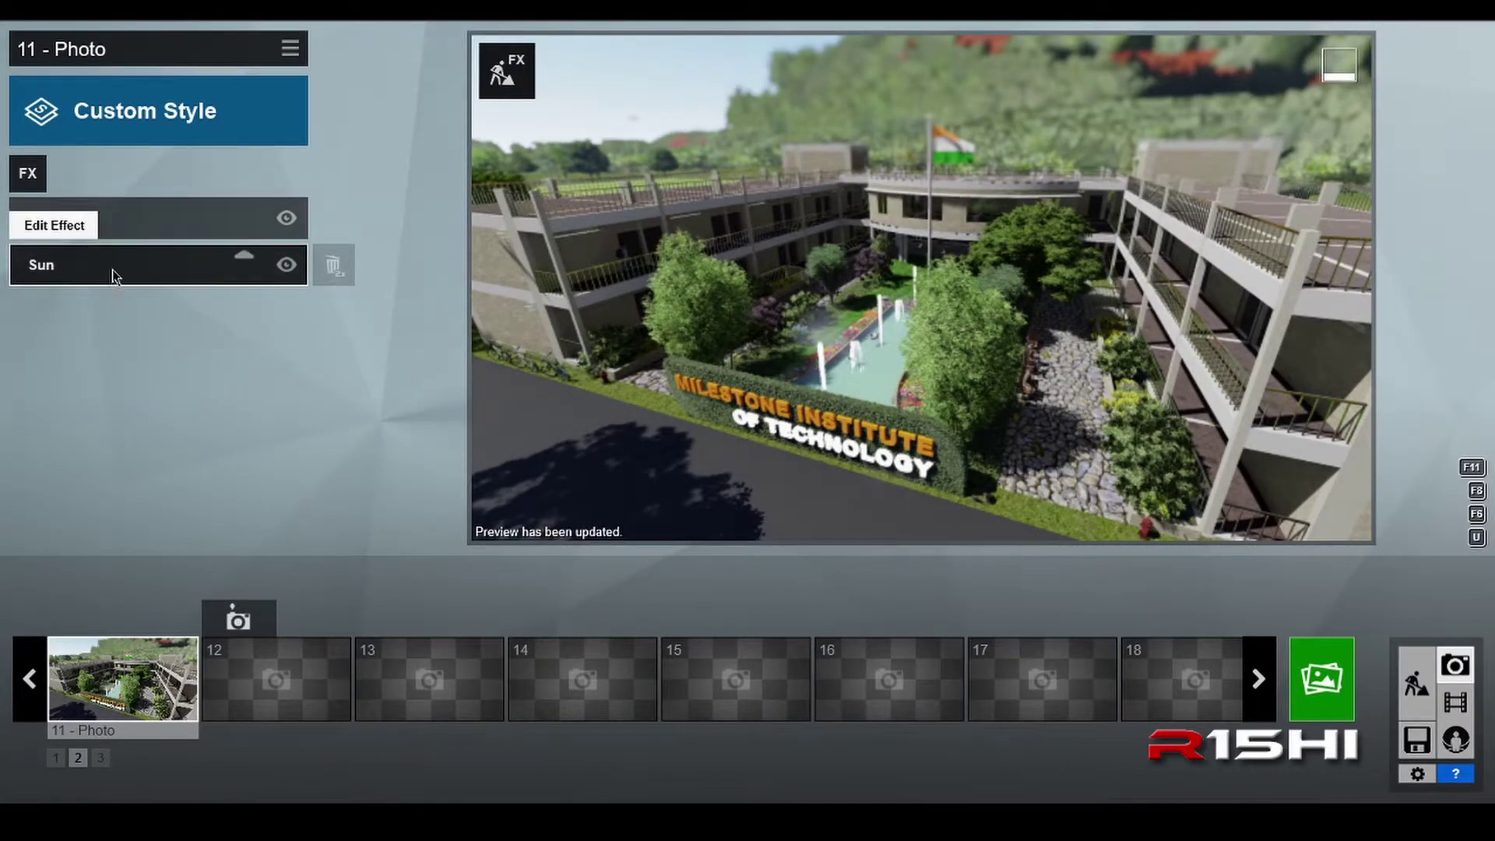
left_click(81, 268)
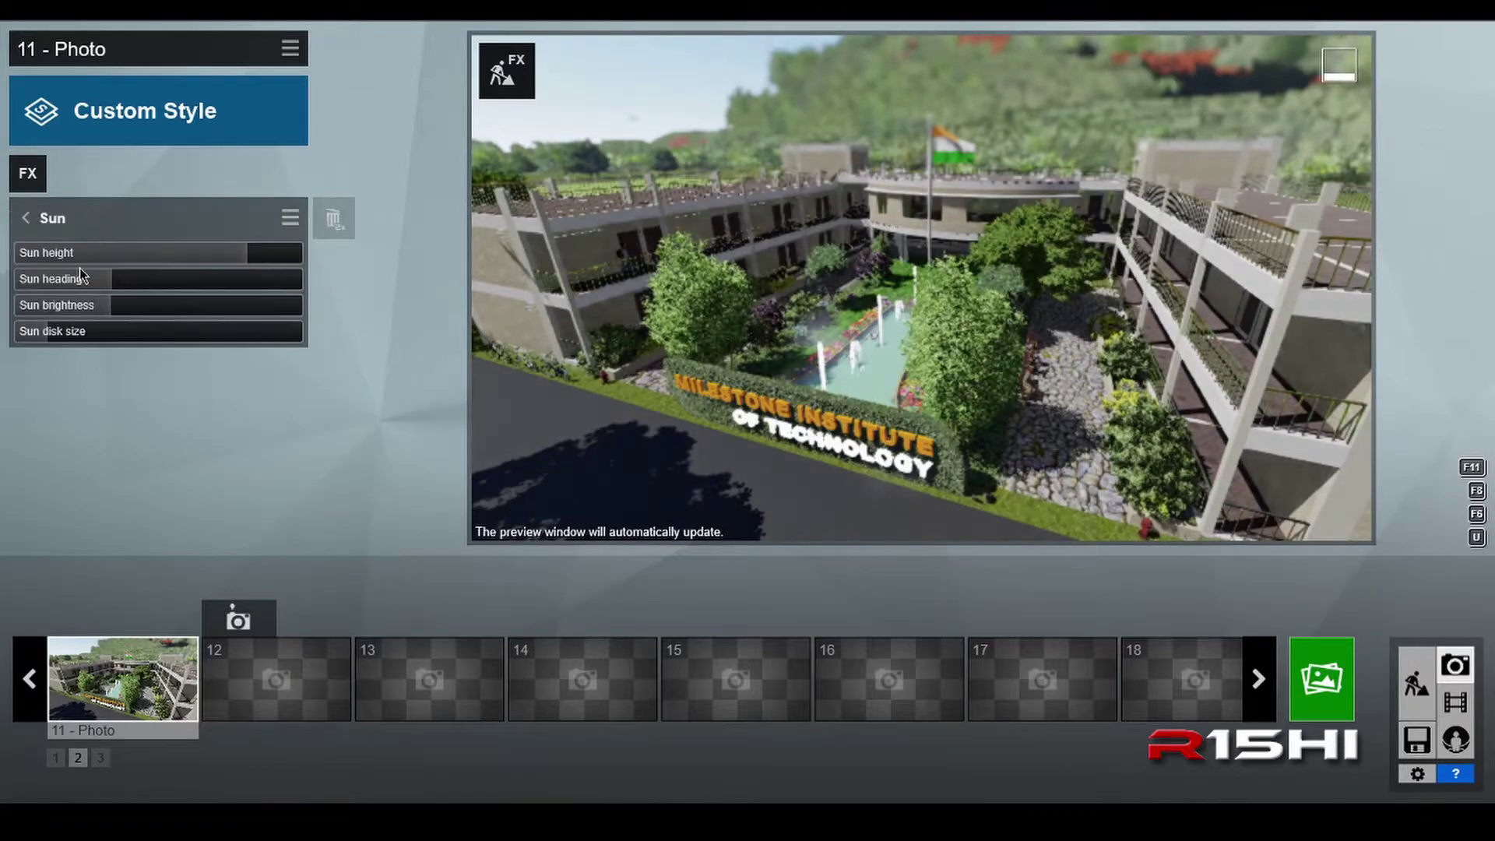
left_click(59, 221)
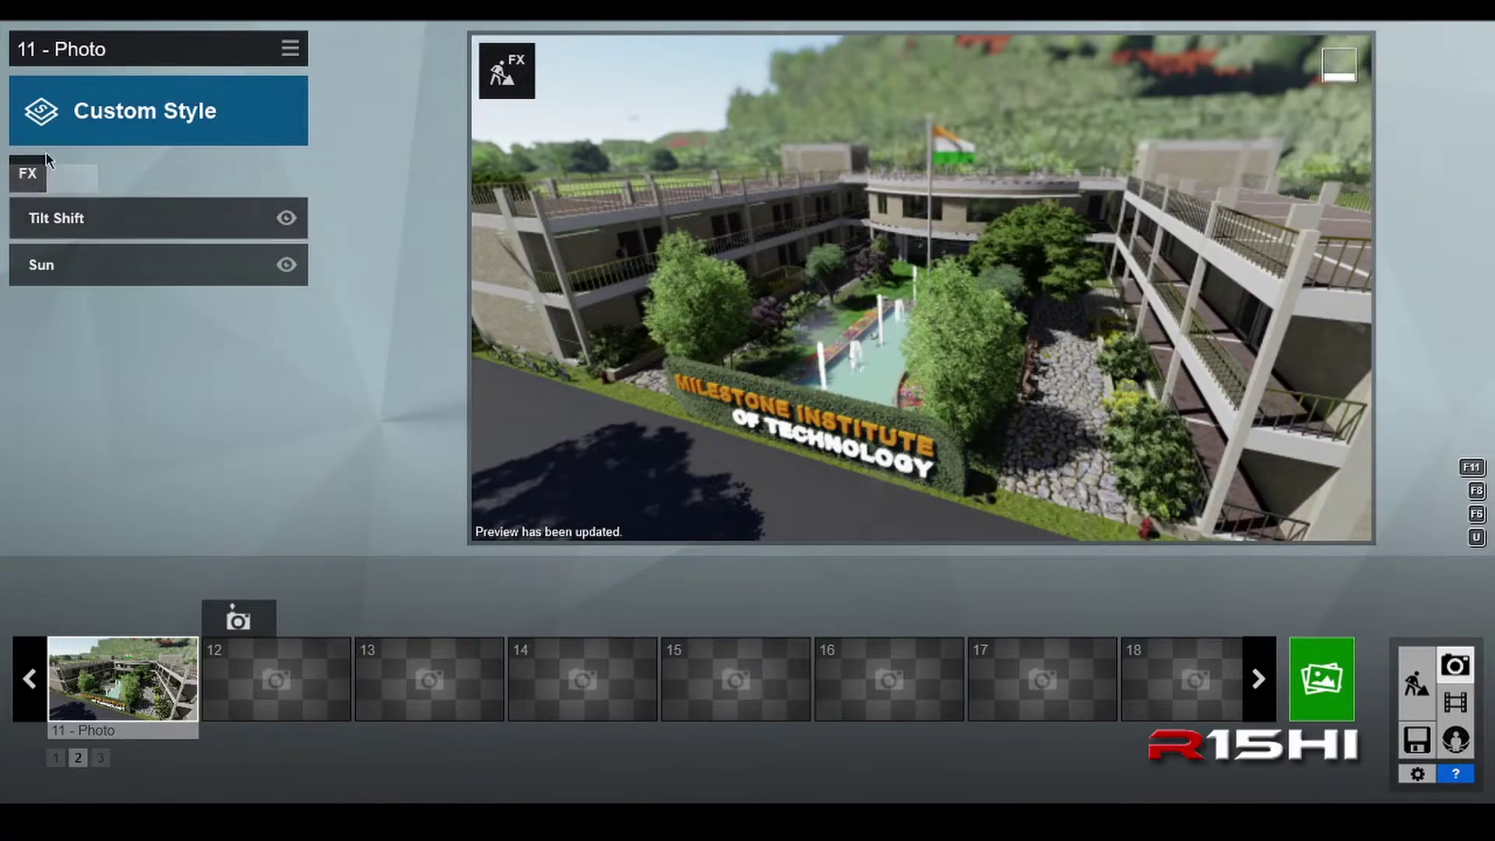
Add the Fog weather effect to photo 11 with increased density and falloff and a fog brightness of 0.6
left_click(28, 176)
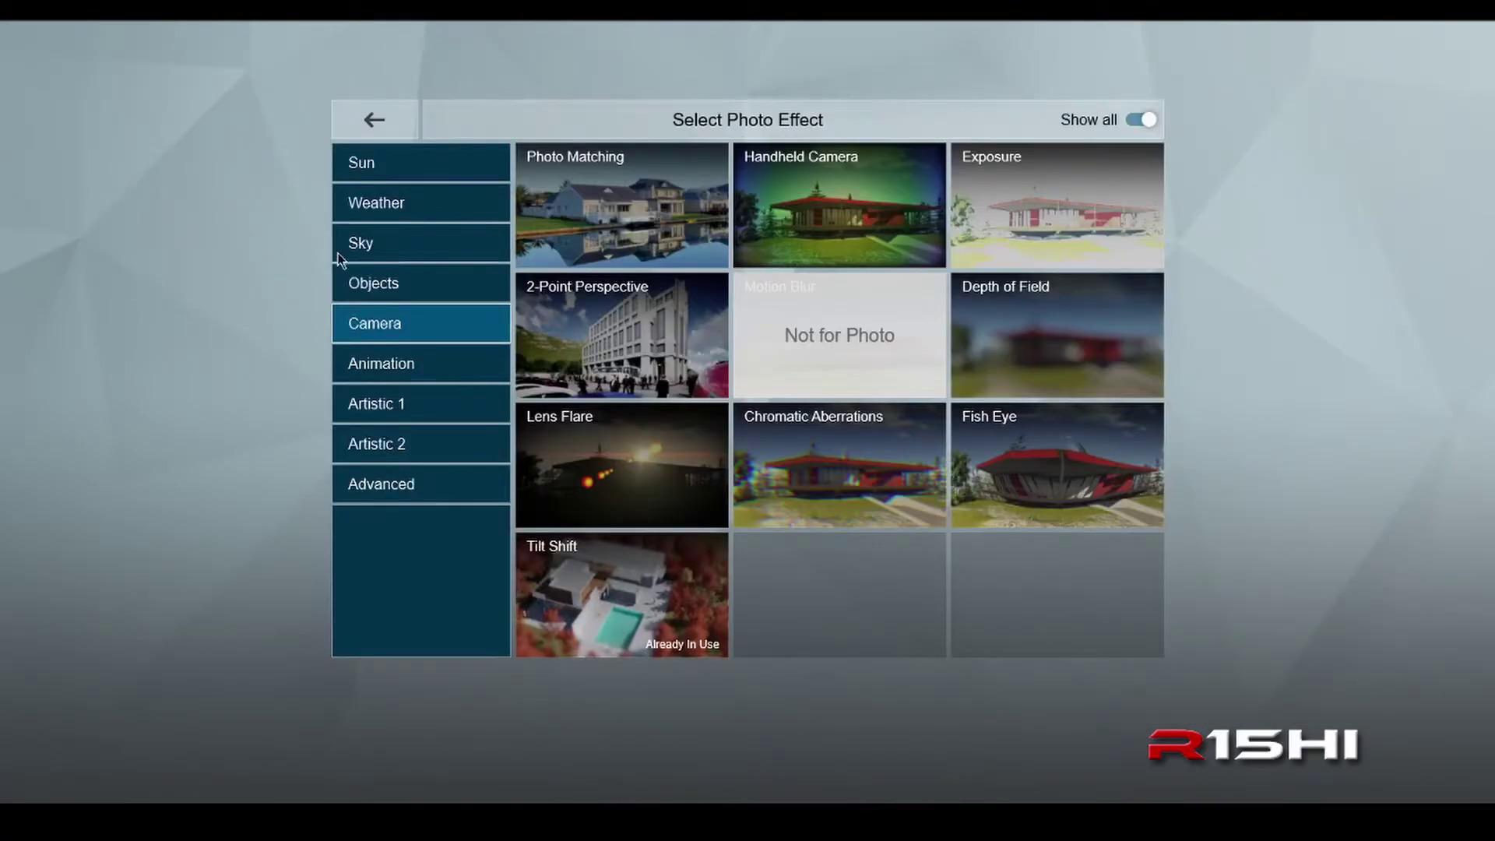
left_click(410, 214)
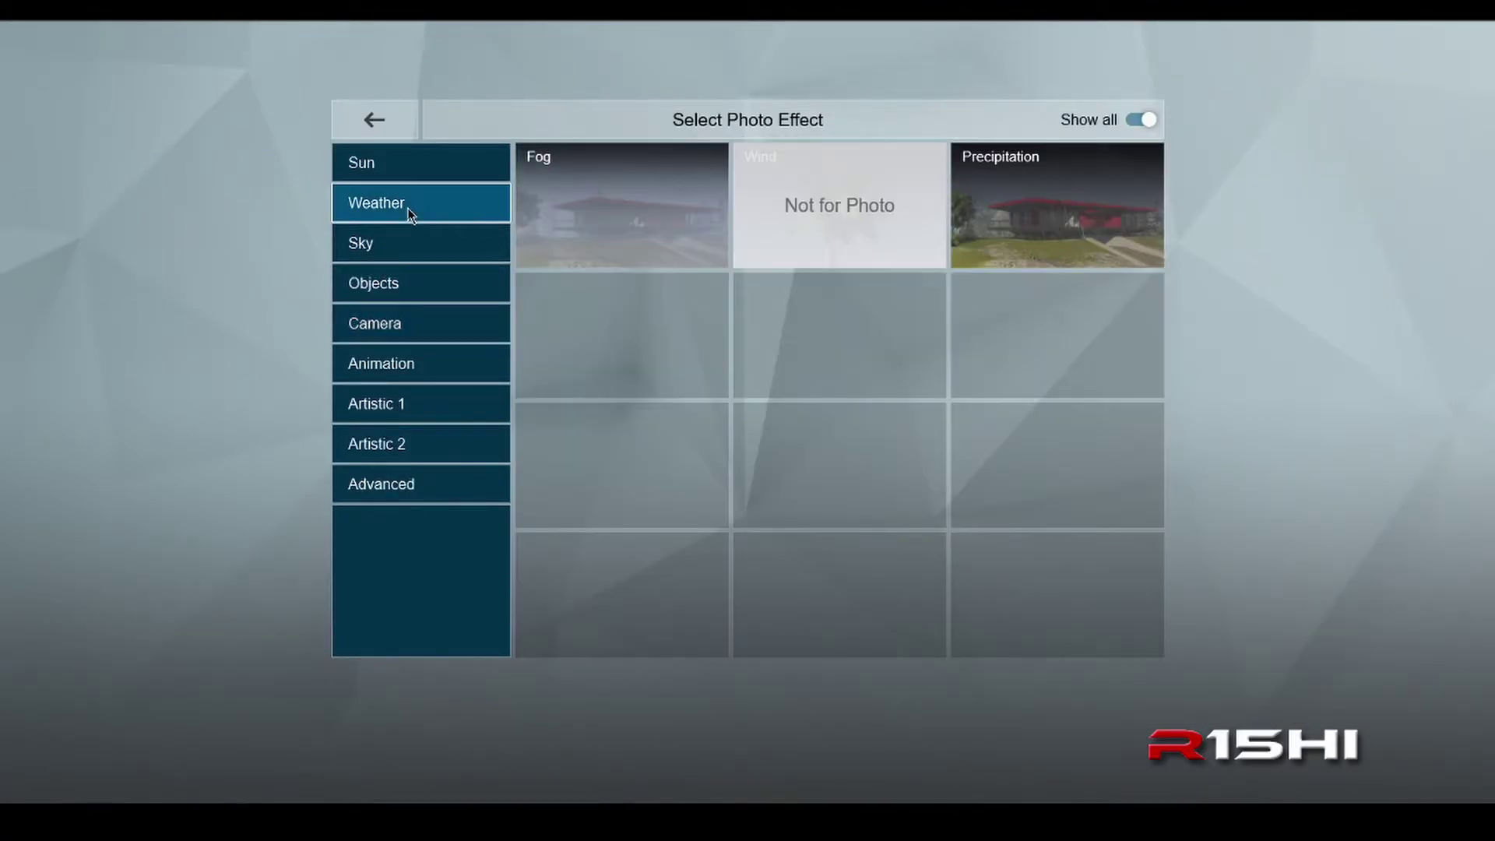
left_click(606, 222)
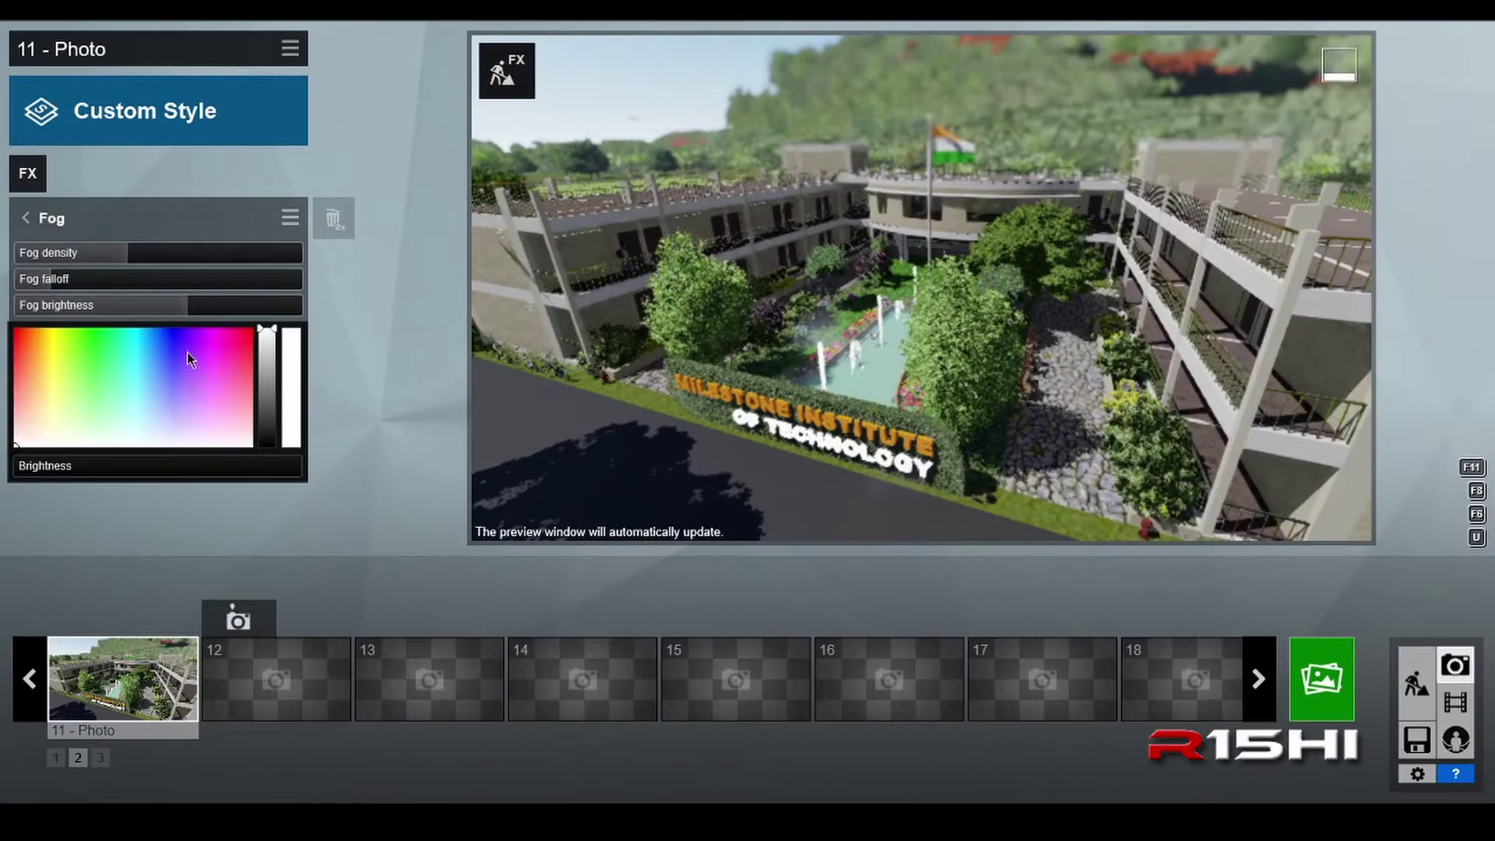
left_click_drag(119, 253, 133, 257)
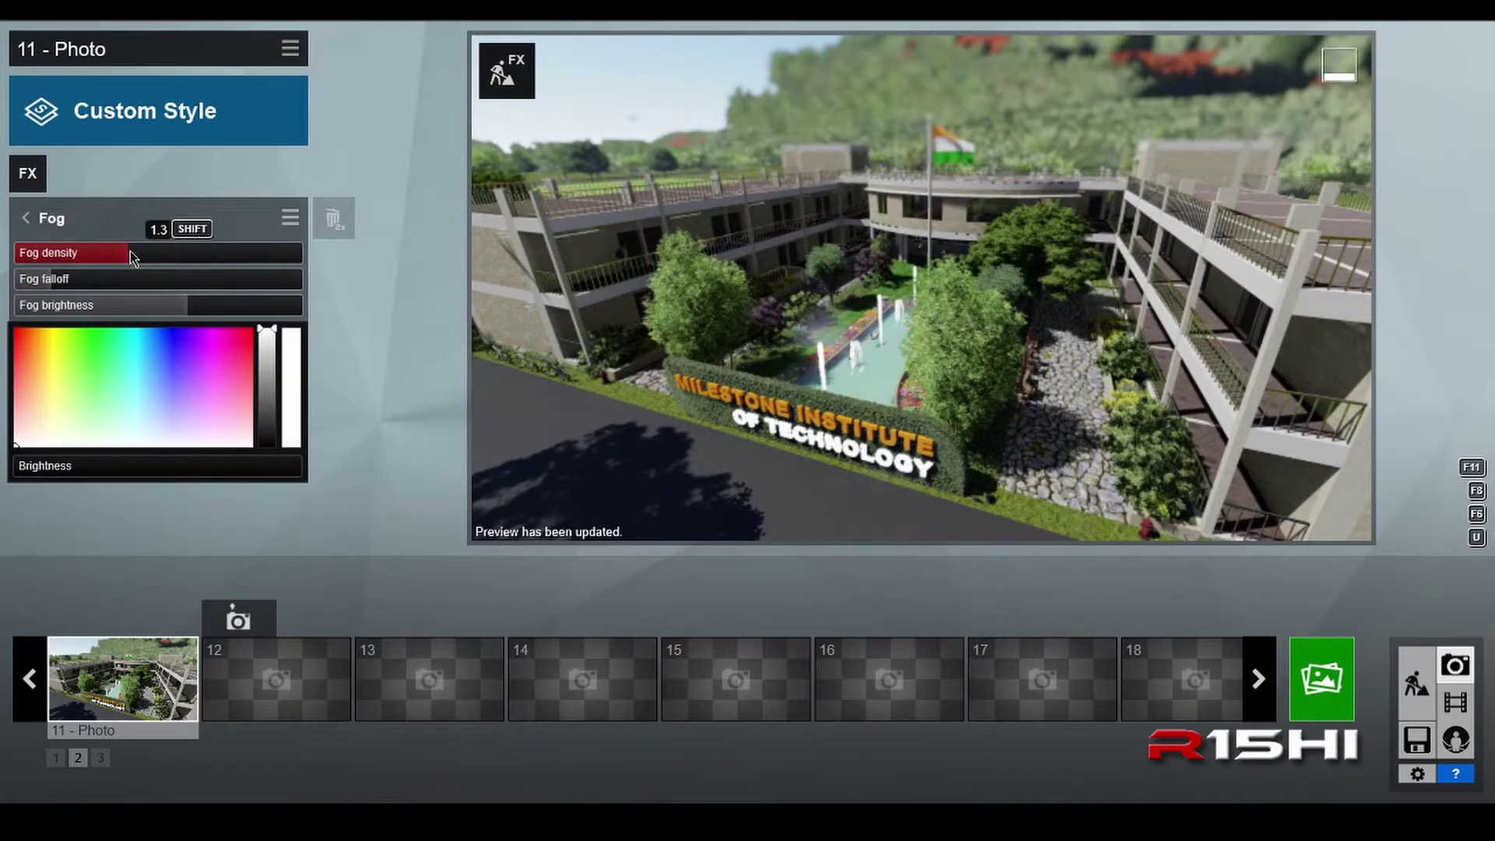
left_click_drag(47, 282, 187, 316)
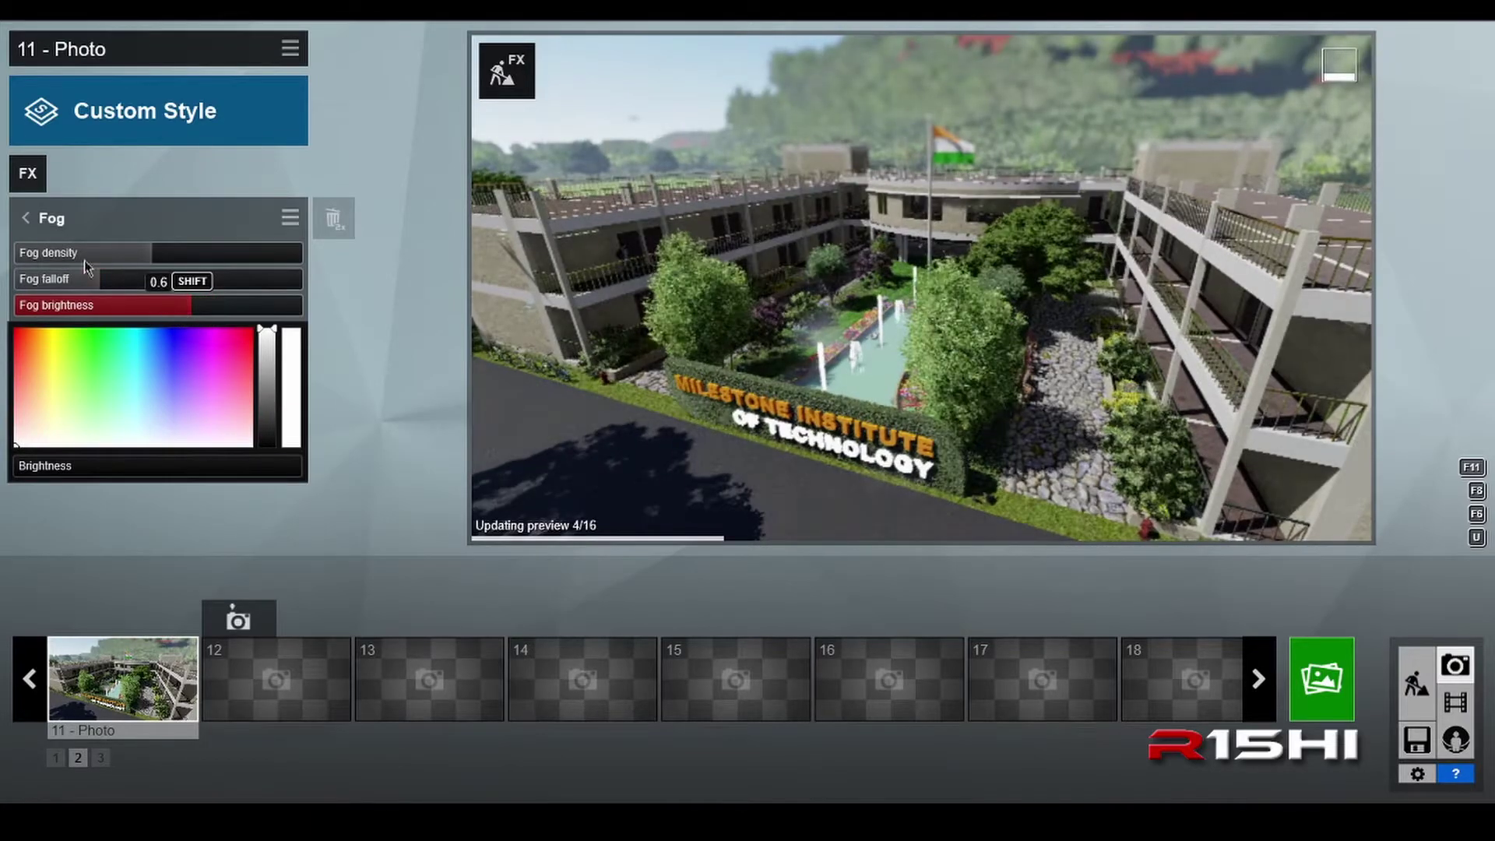
left_click(26, 218)
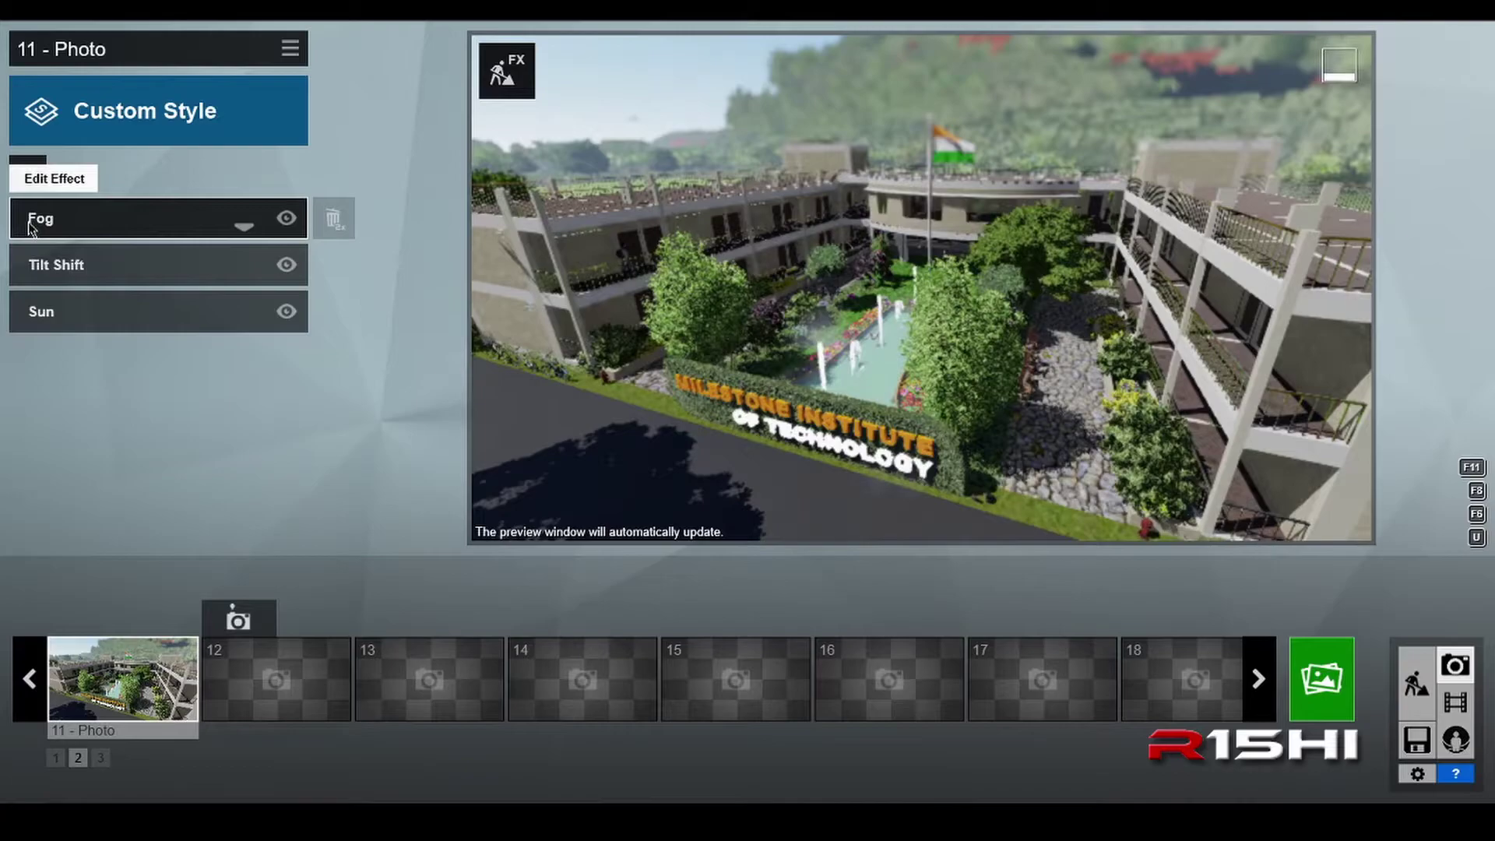
Lower photo 11's sun height to 19.3° and close the Sun settings
left_click(87, 310)
mouse_move(200, 256)
left_mouse_down()
mouse_move(236, 259)
mouse_move(192, 262)
left_mouse_up()
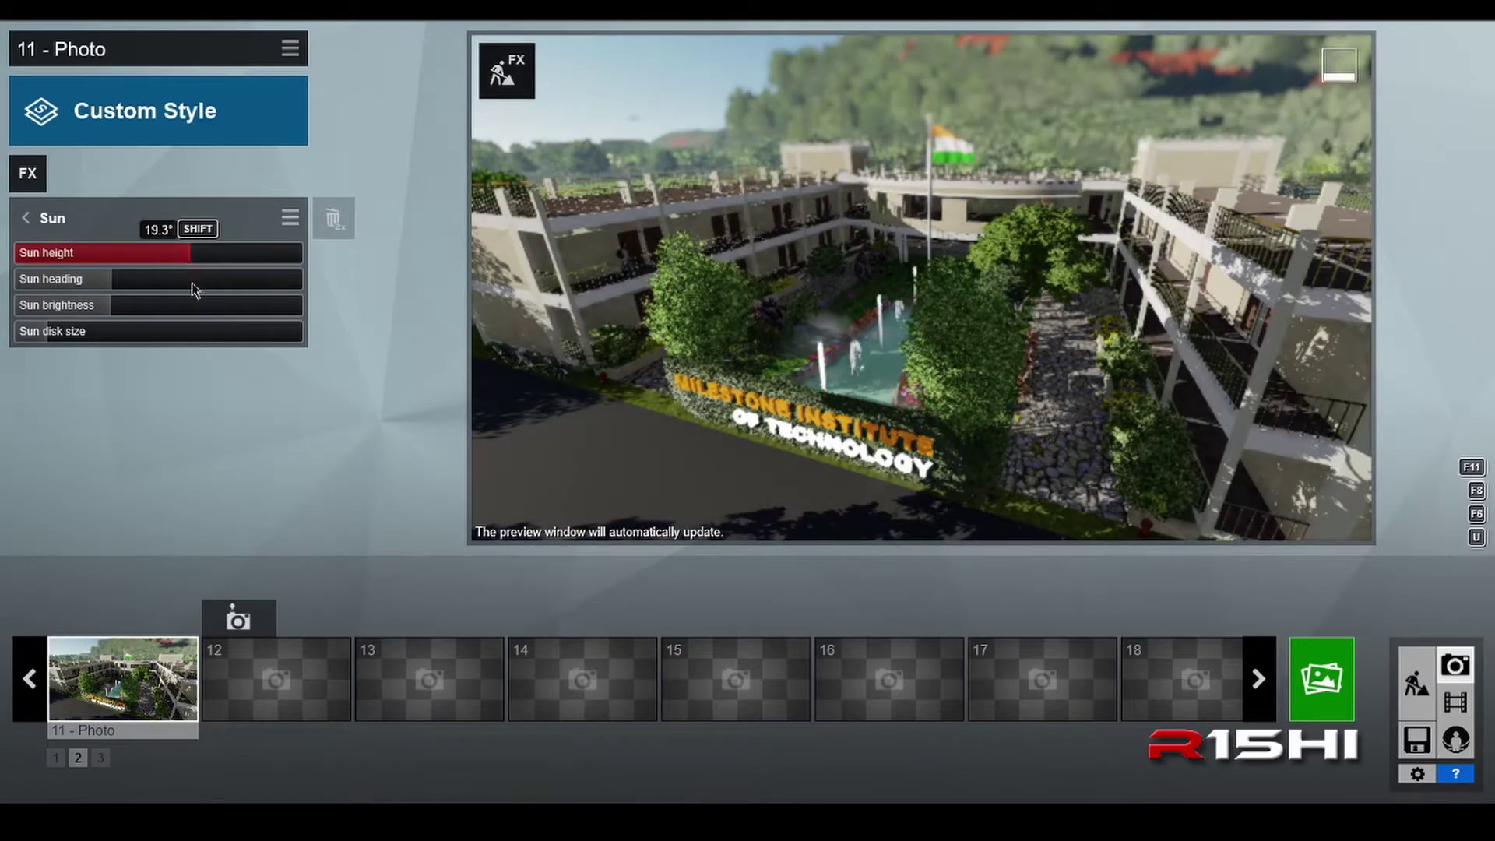
left_click(37, 224)
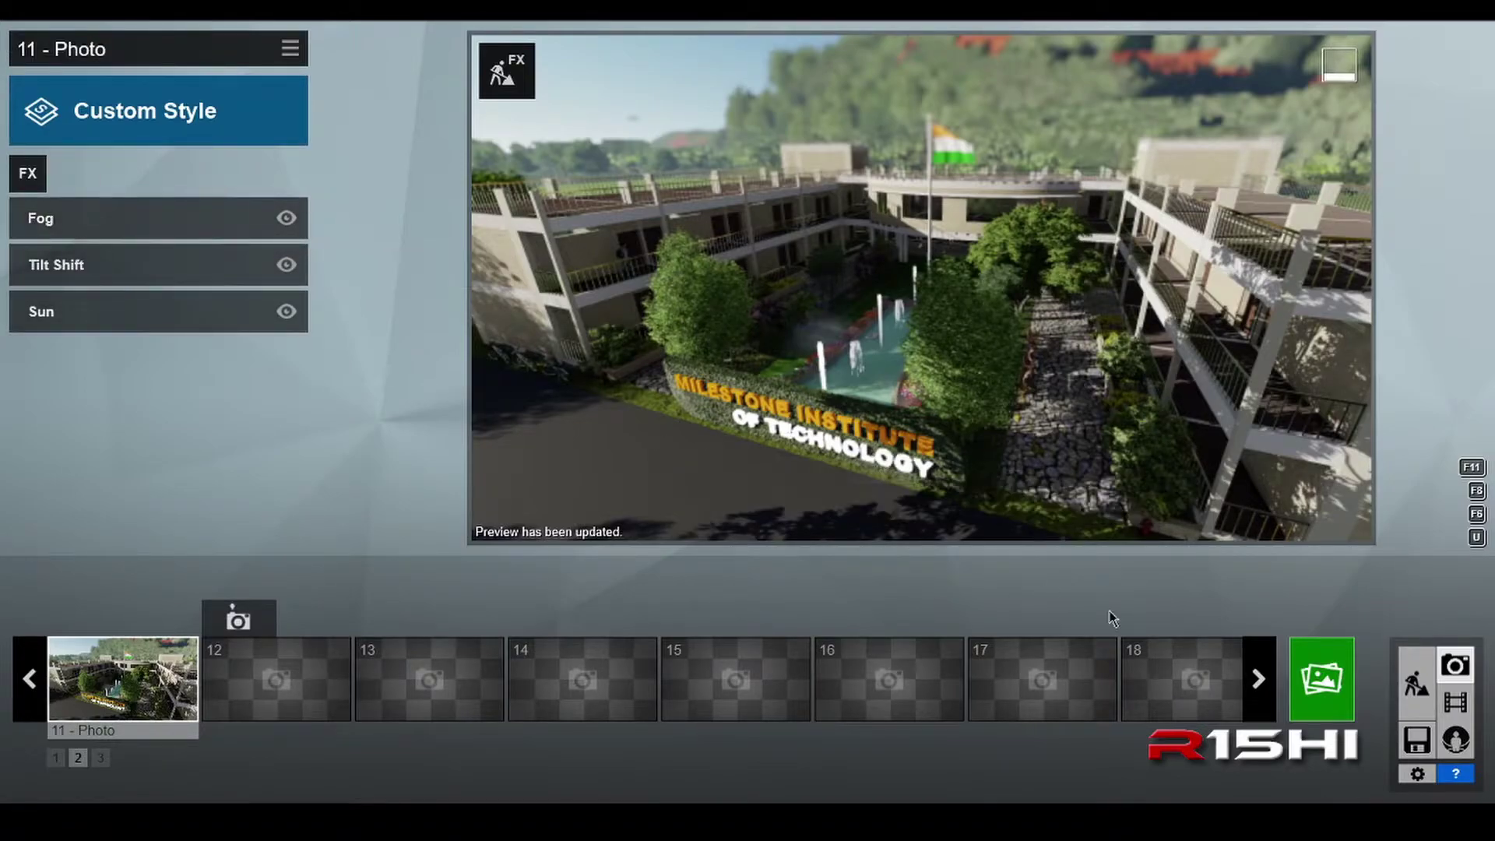
Render the current shot at Print size, 3840x2160, saving it as DAY4.jpg in the SCHOOL PROJECT folder
left_click(1321, 697)
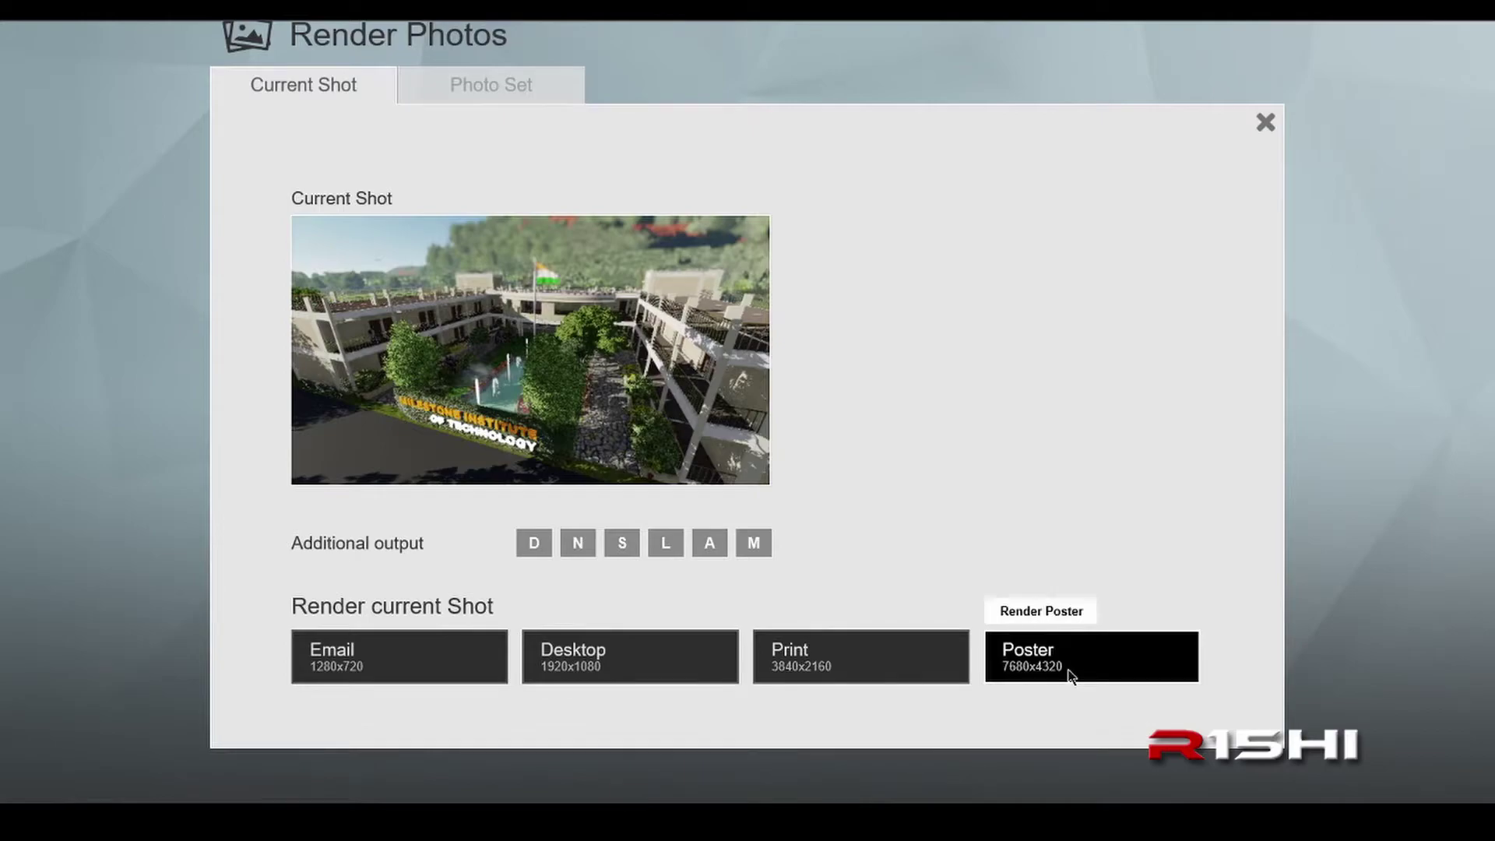
left_click(855, 677)
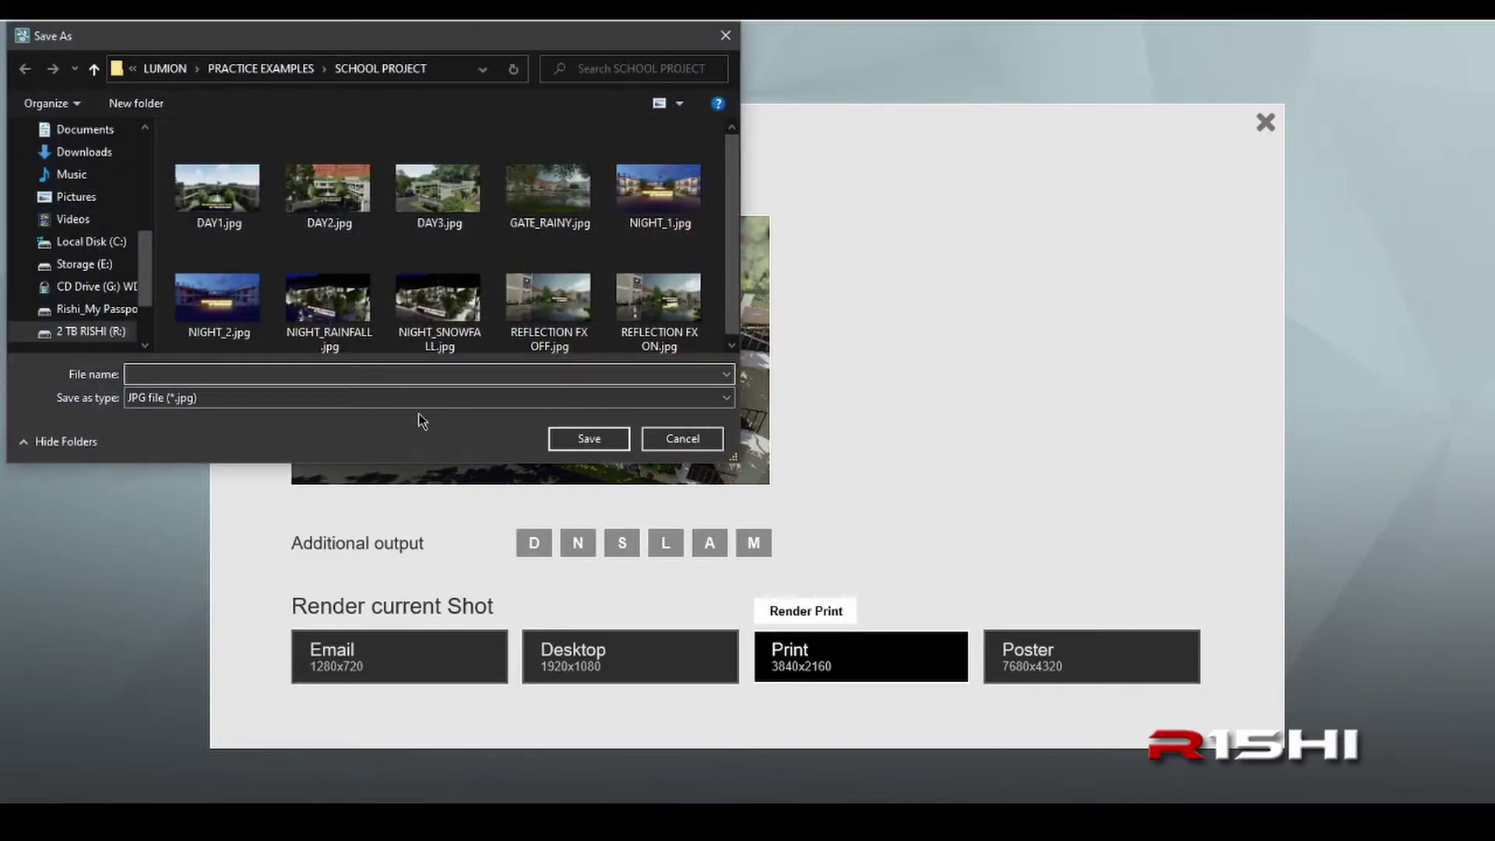
left_click(435, 215)
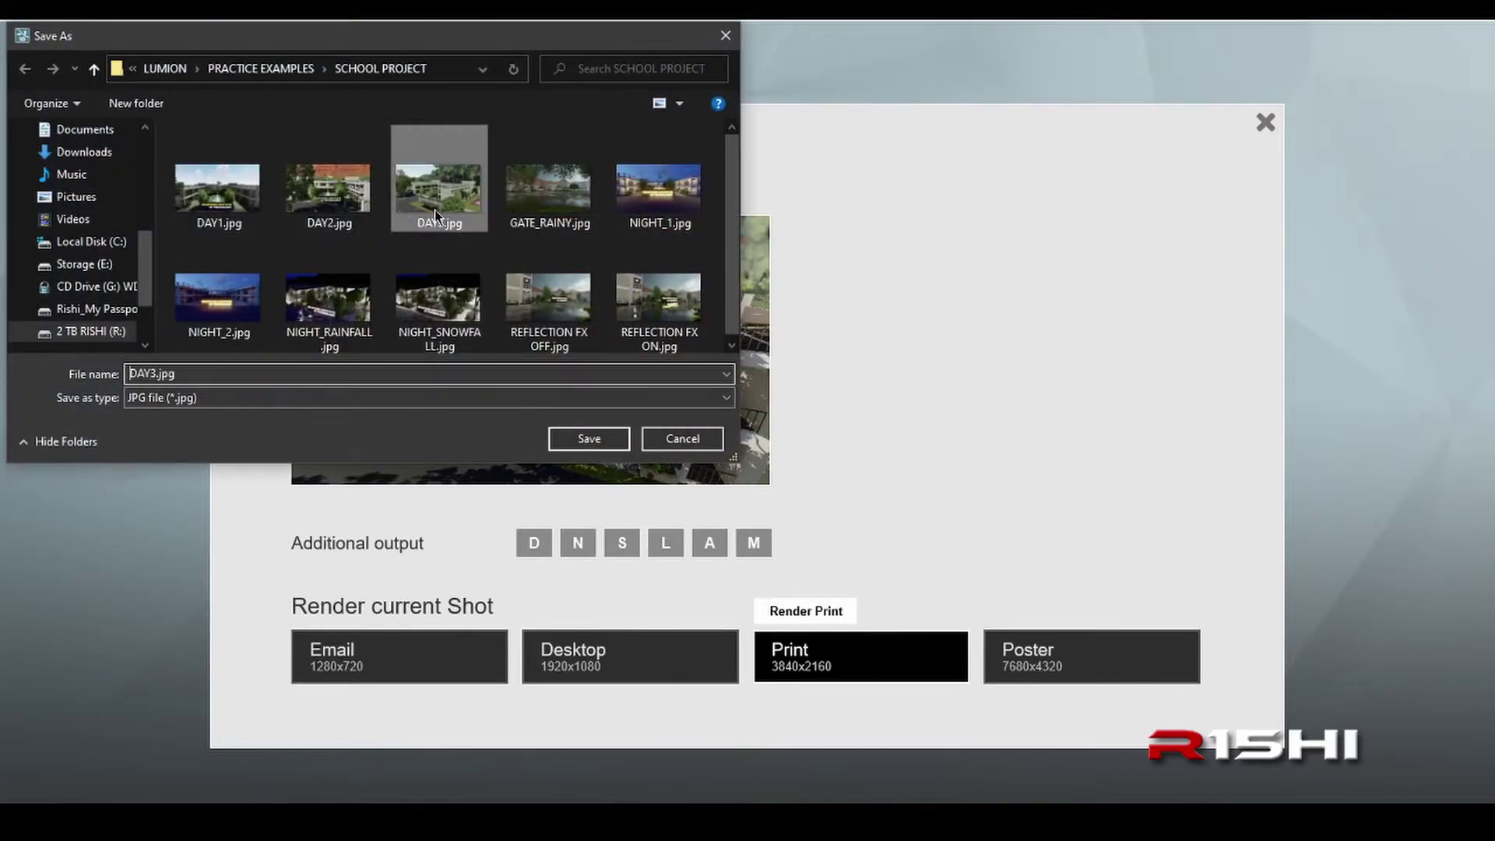
left_click(164, 374)
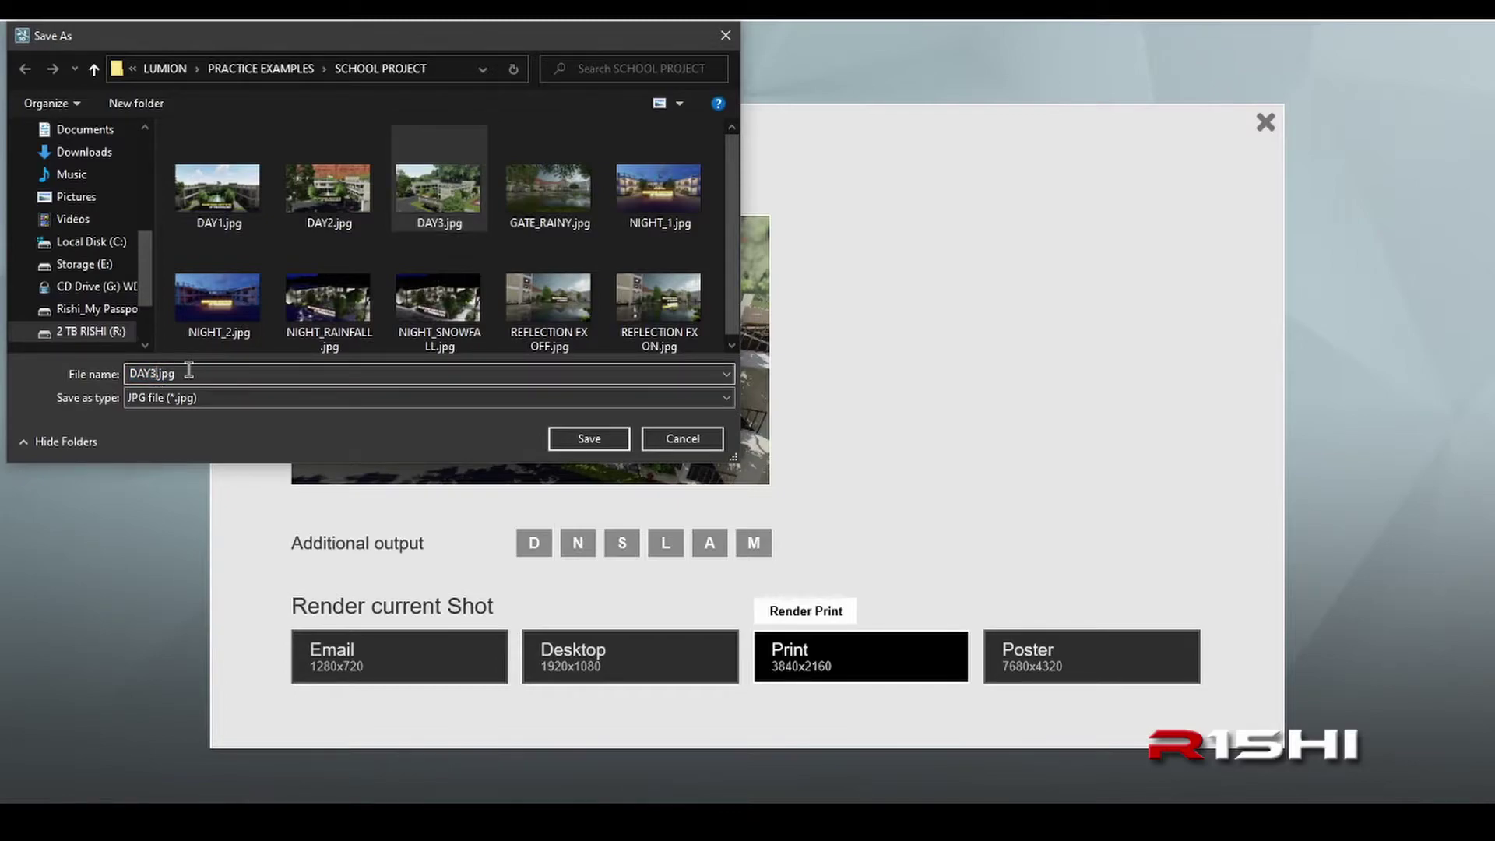
key("BackSpace")
type("4")
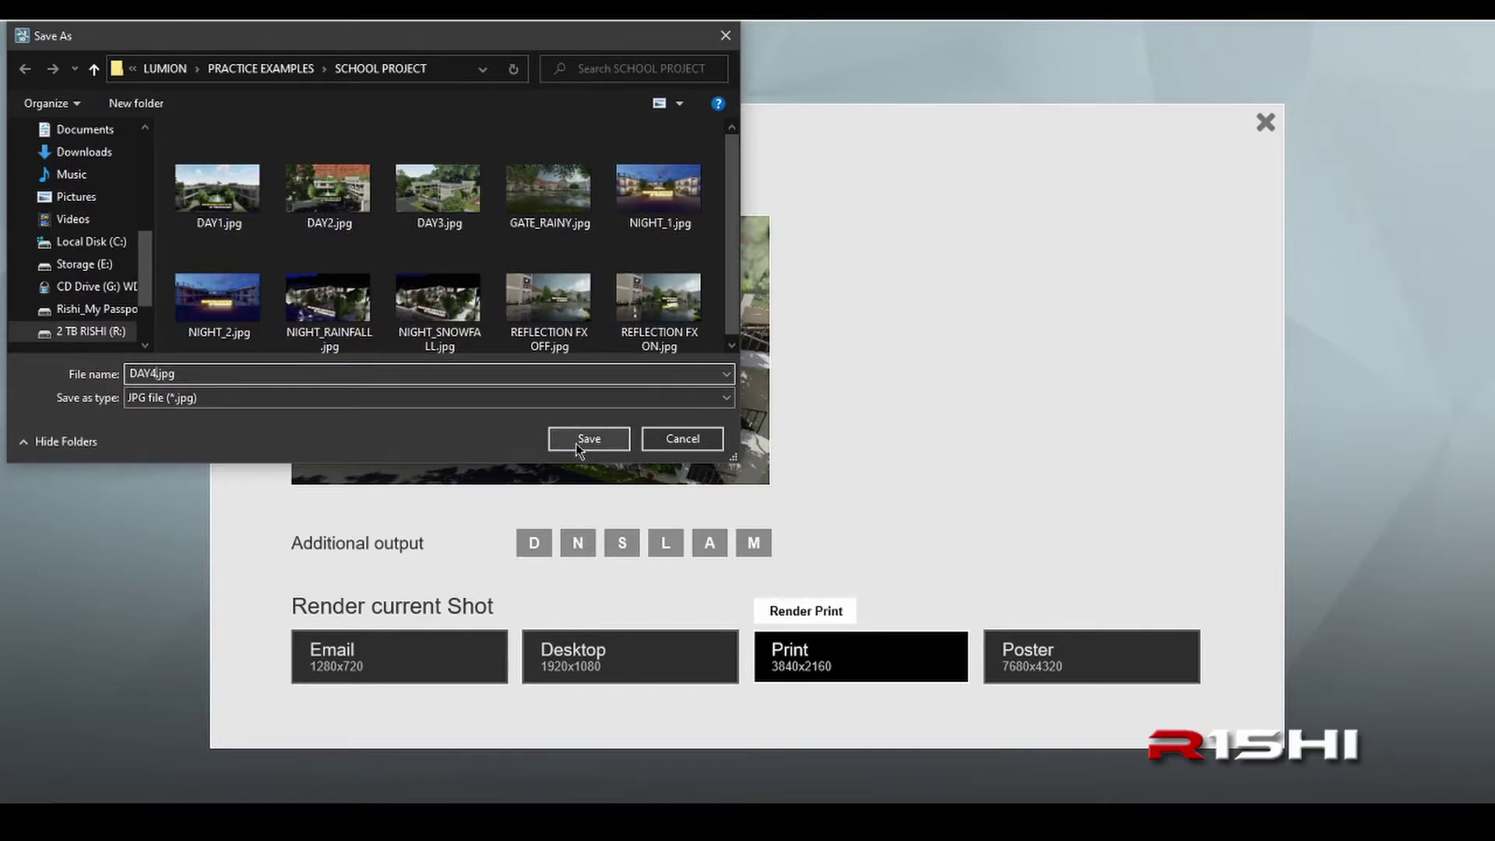
left_click(584, 398)
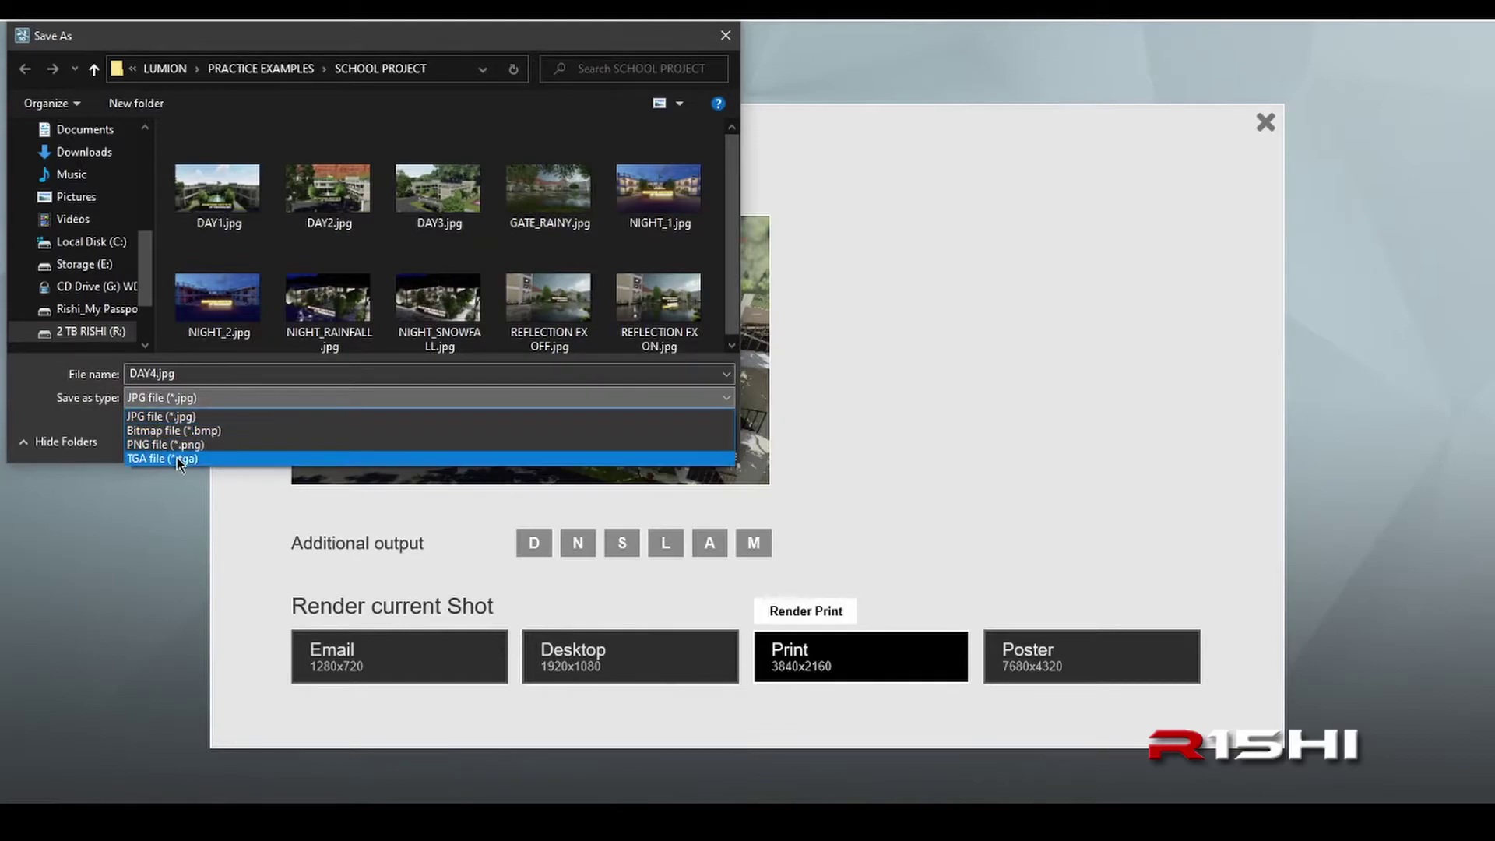
left_click(215, 403)
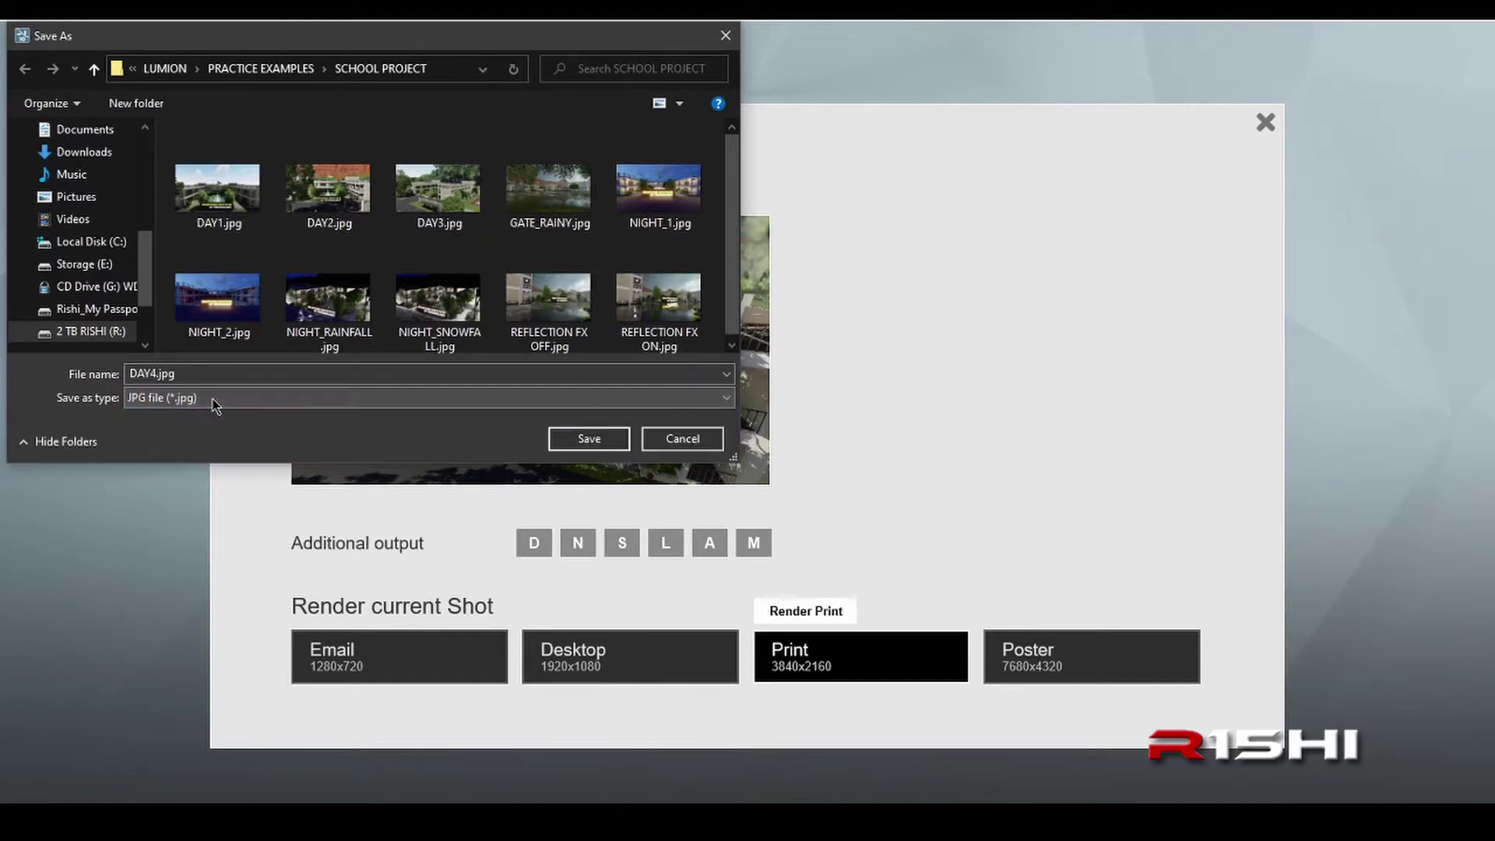
left_click(588, 439)
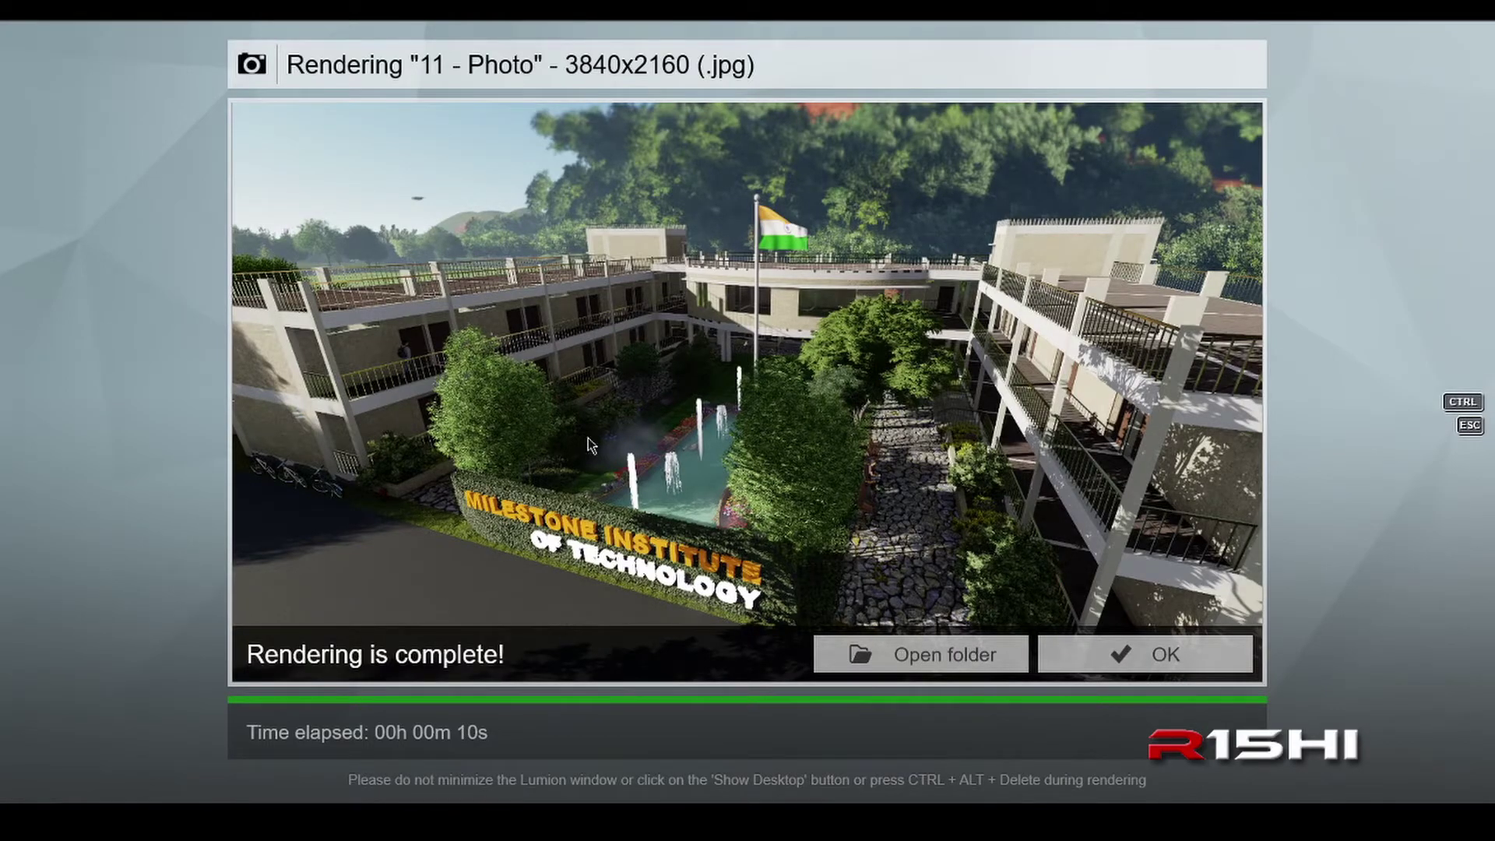
Open the render's output folder and view the DAY4.jpg image
left_click(925, 656)
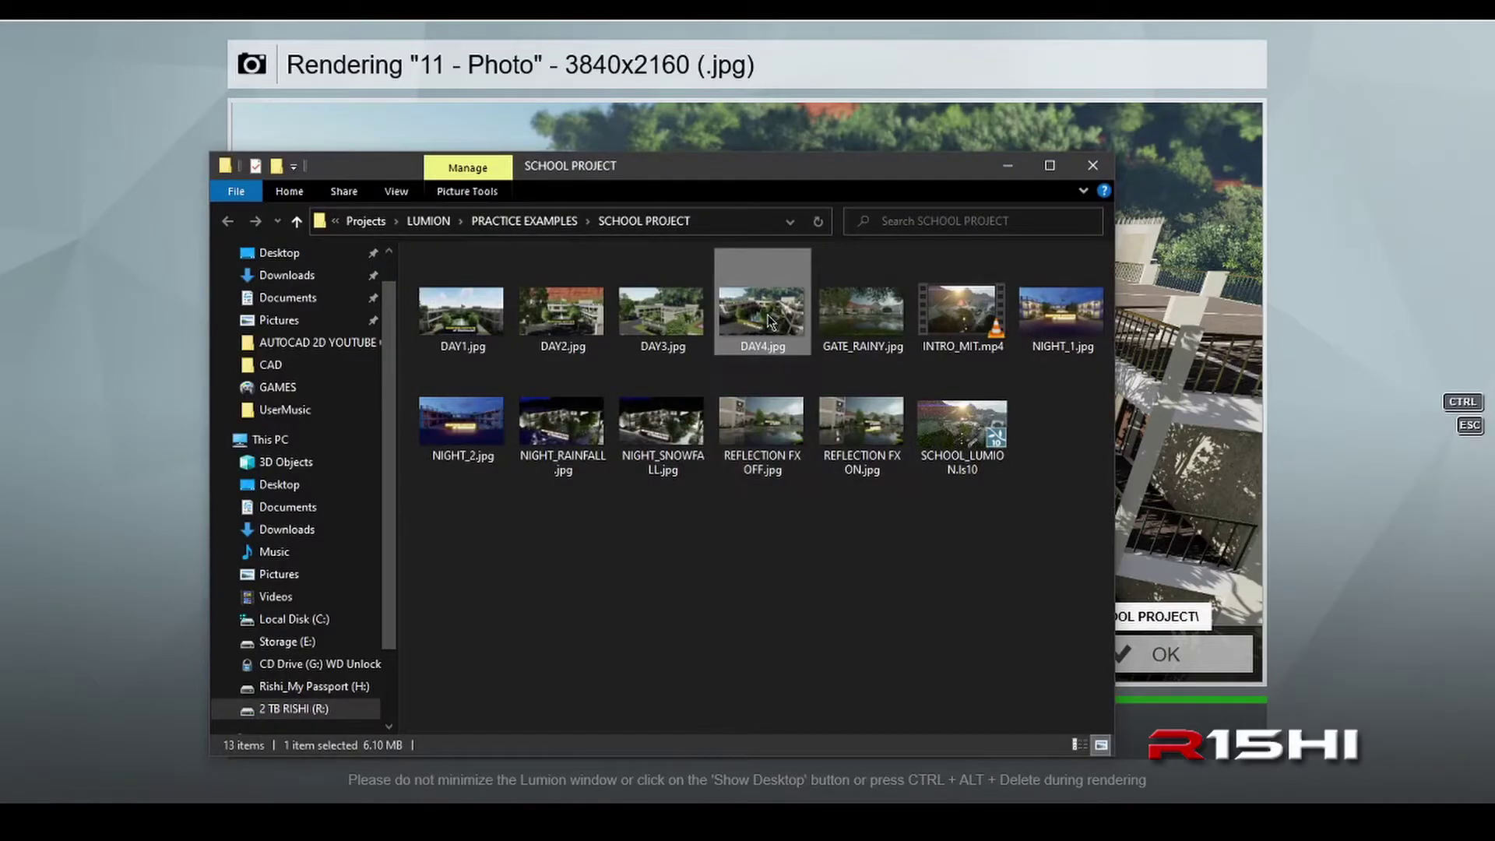
double_click(772, 322)
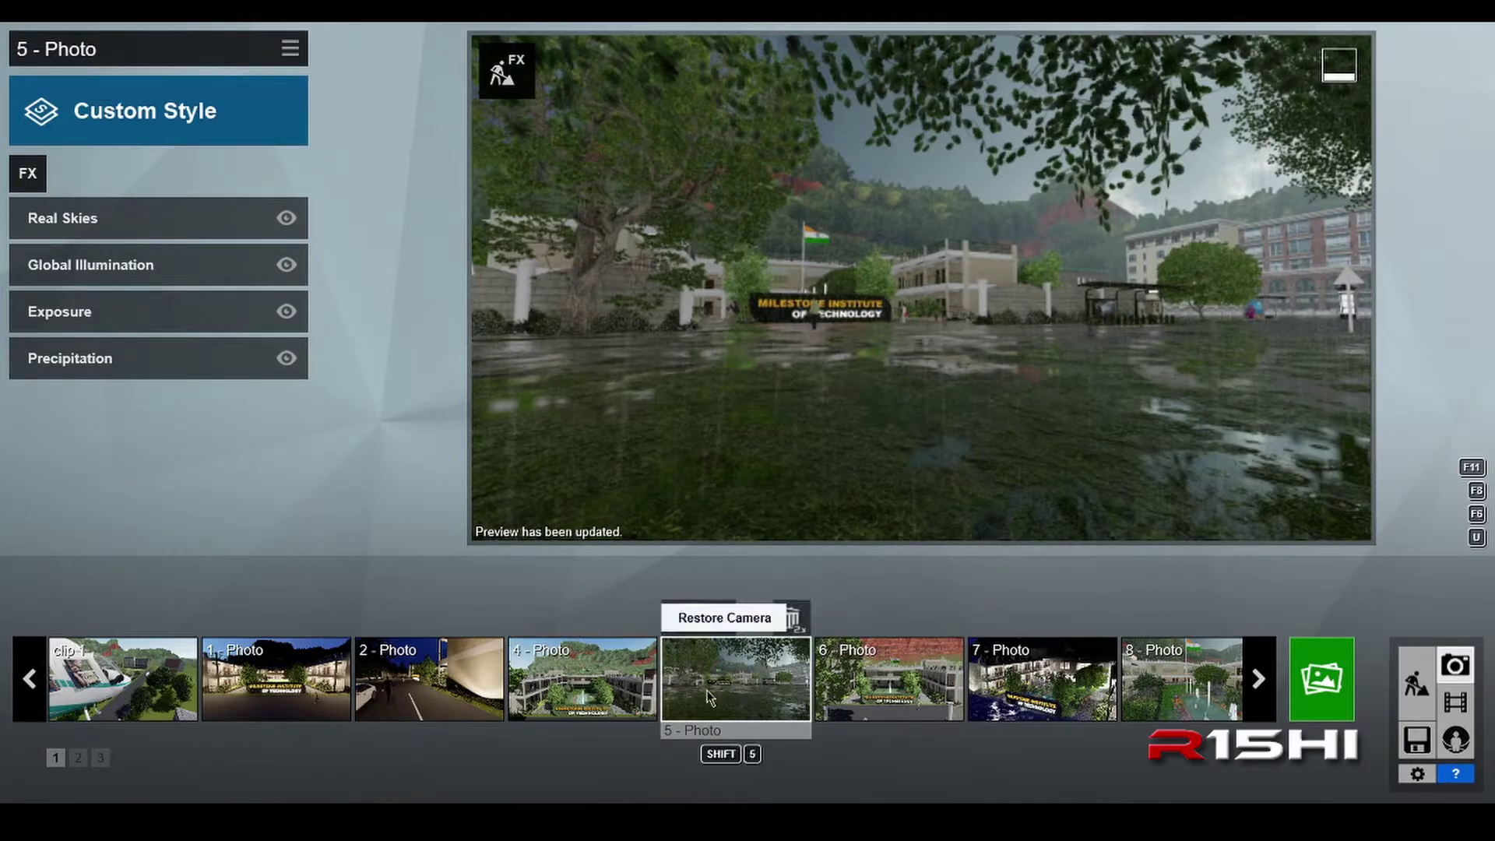
Copy all the effects of photo 5
left_click(290, 51)
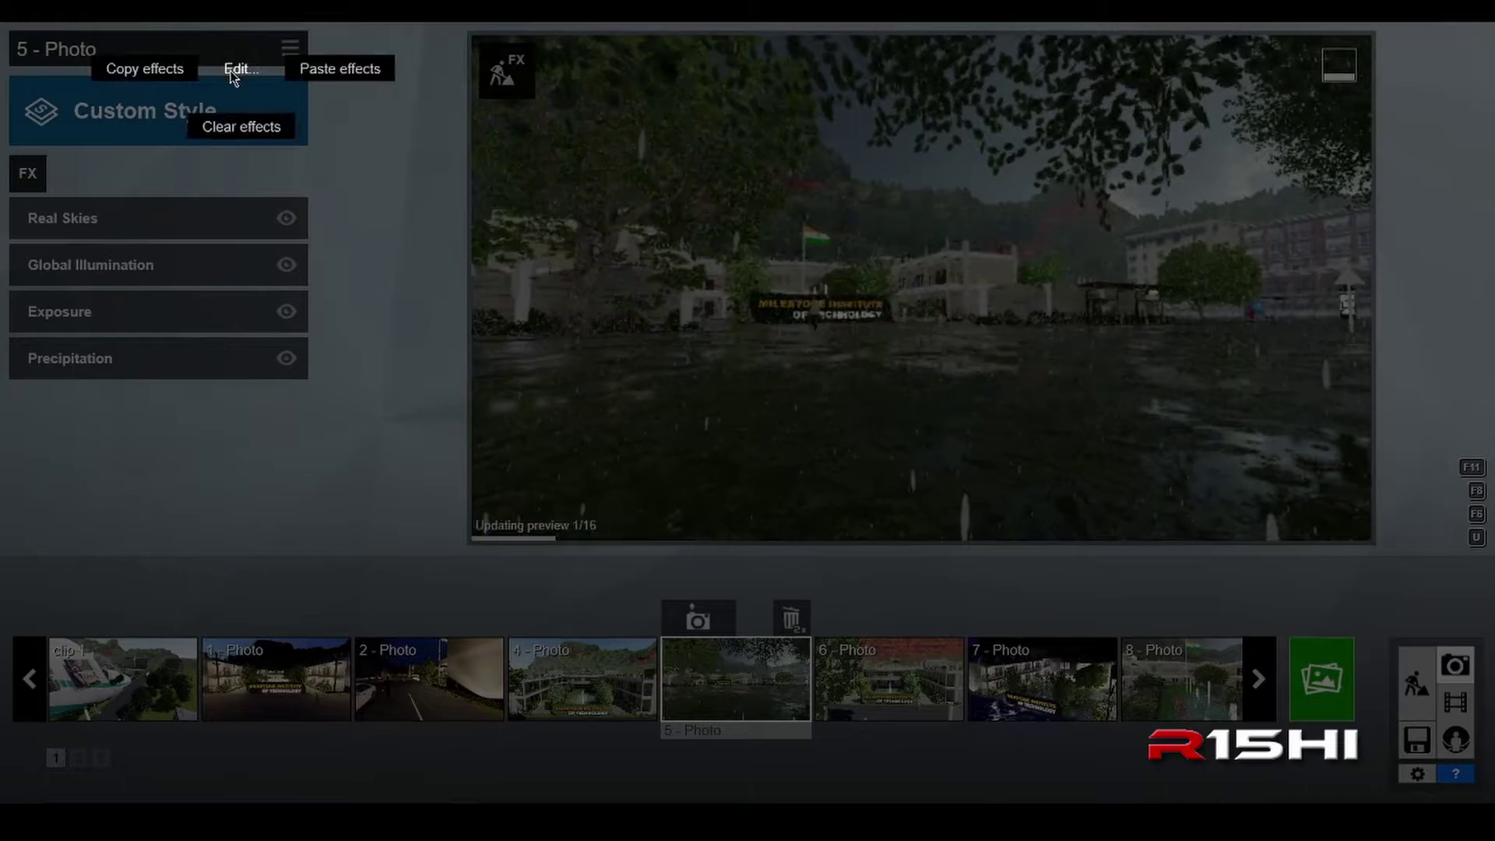
left_click(146, 72)
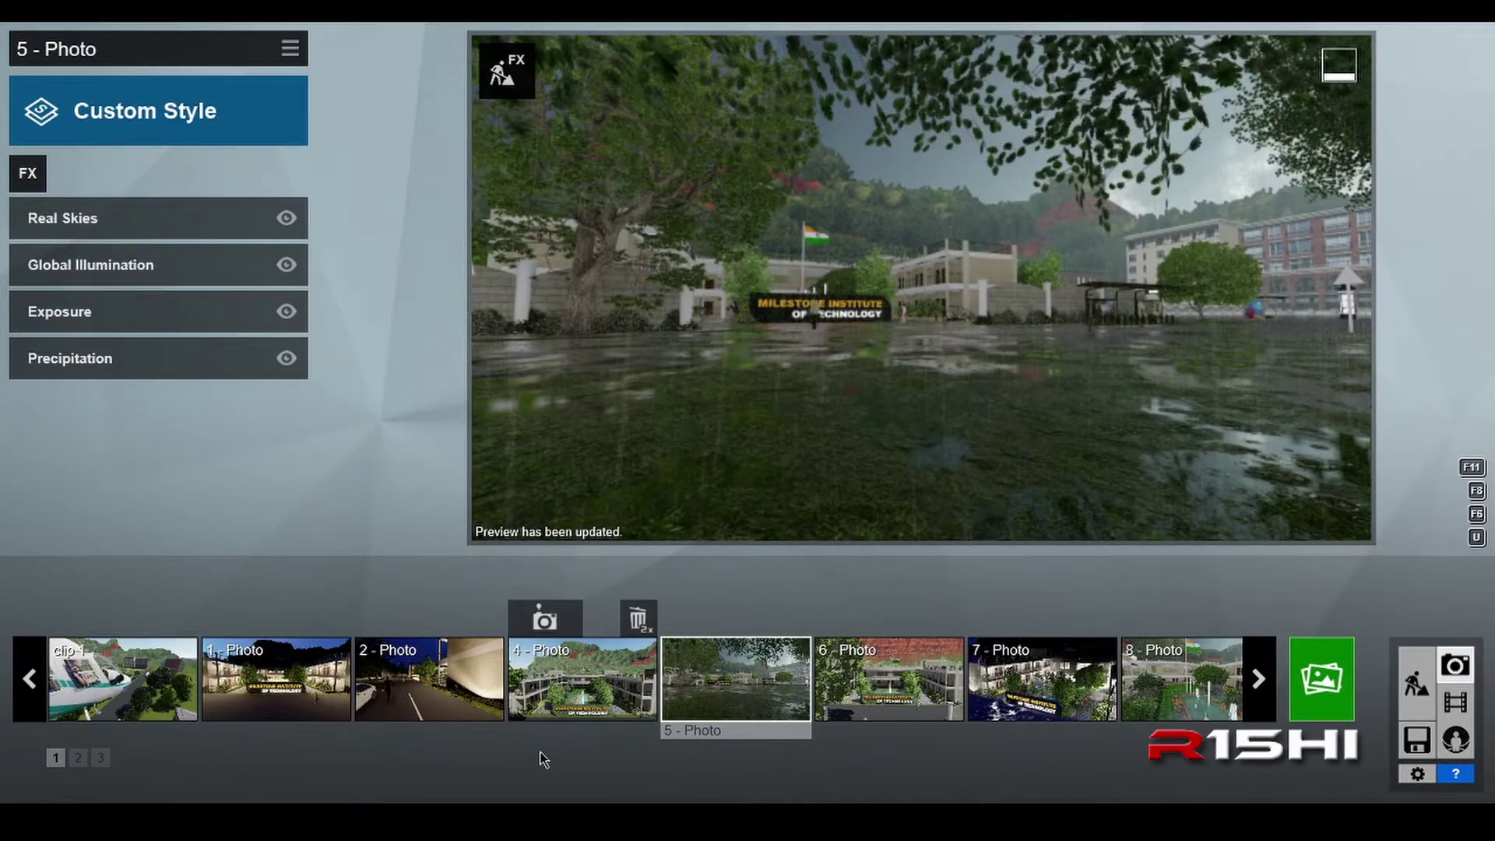
Remove the Real Skies, Global Illumination, Exposure and Precipitation effects from photo 8
left_click(1191, 685)
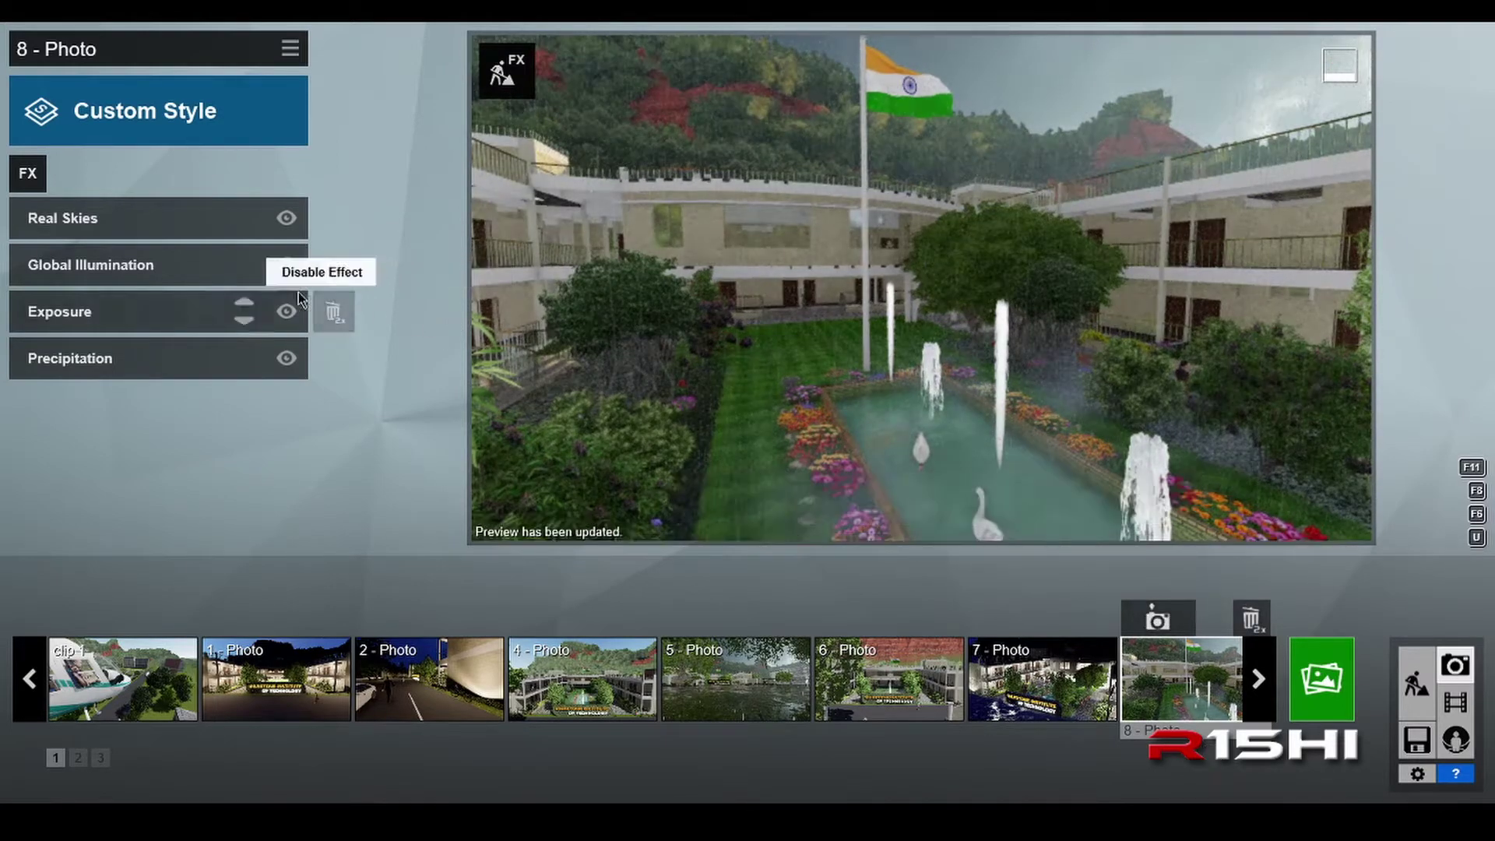
double_click(334, 218)
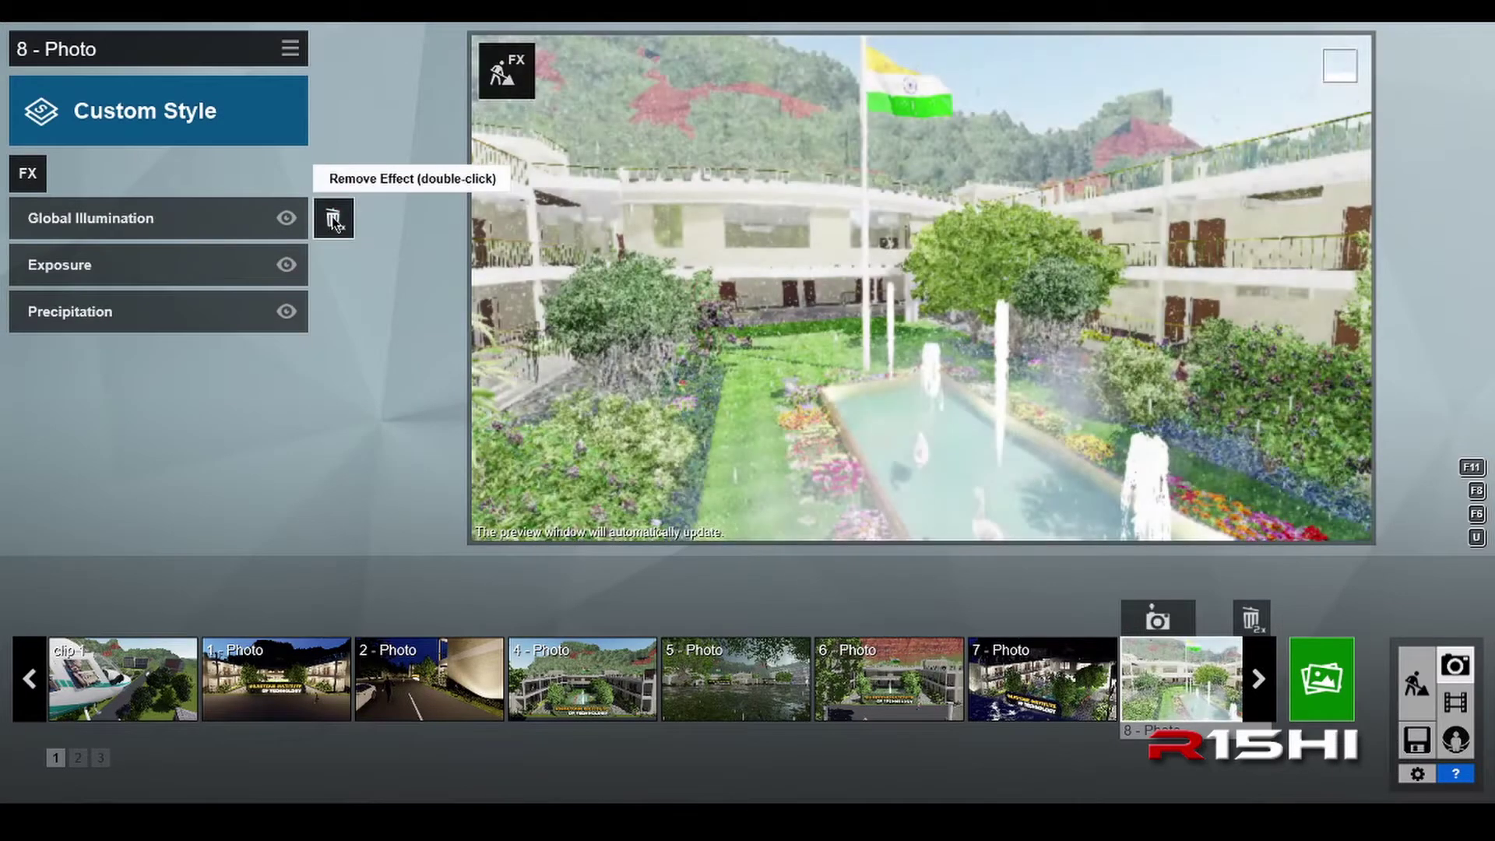
double_click(333, 219)
double_click(333, 218)
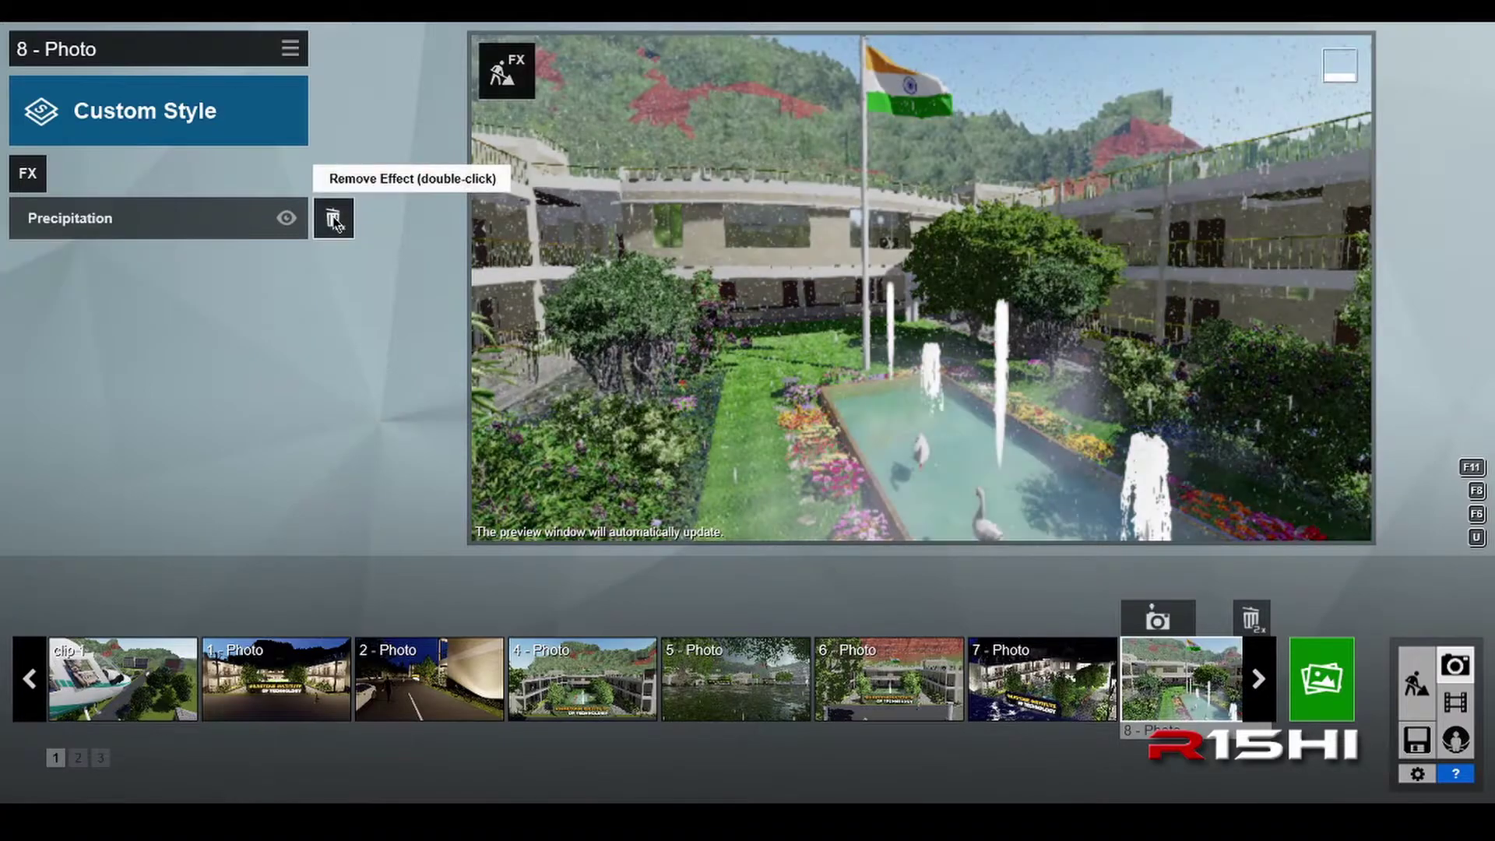
double_click(333, 219)
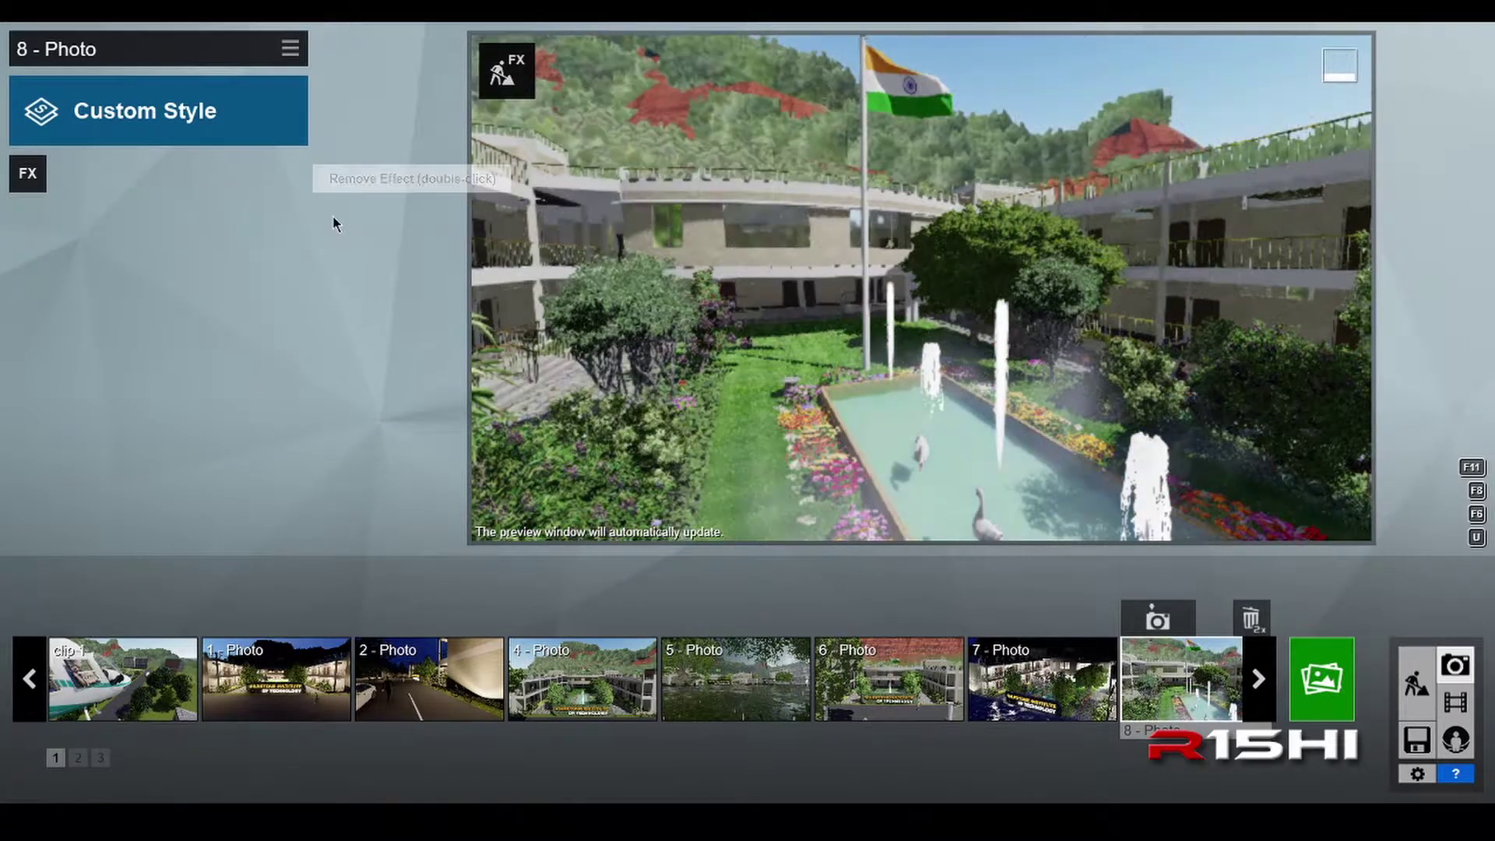
Paste the effects copied from photo 5 onto photo 8
left_click(292, 50)
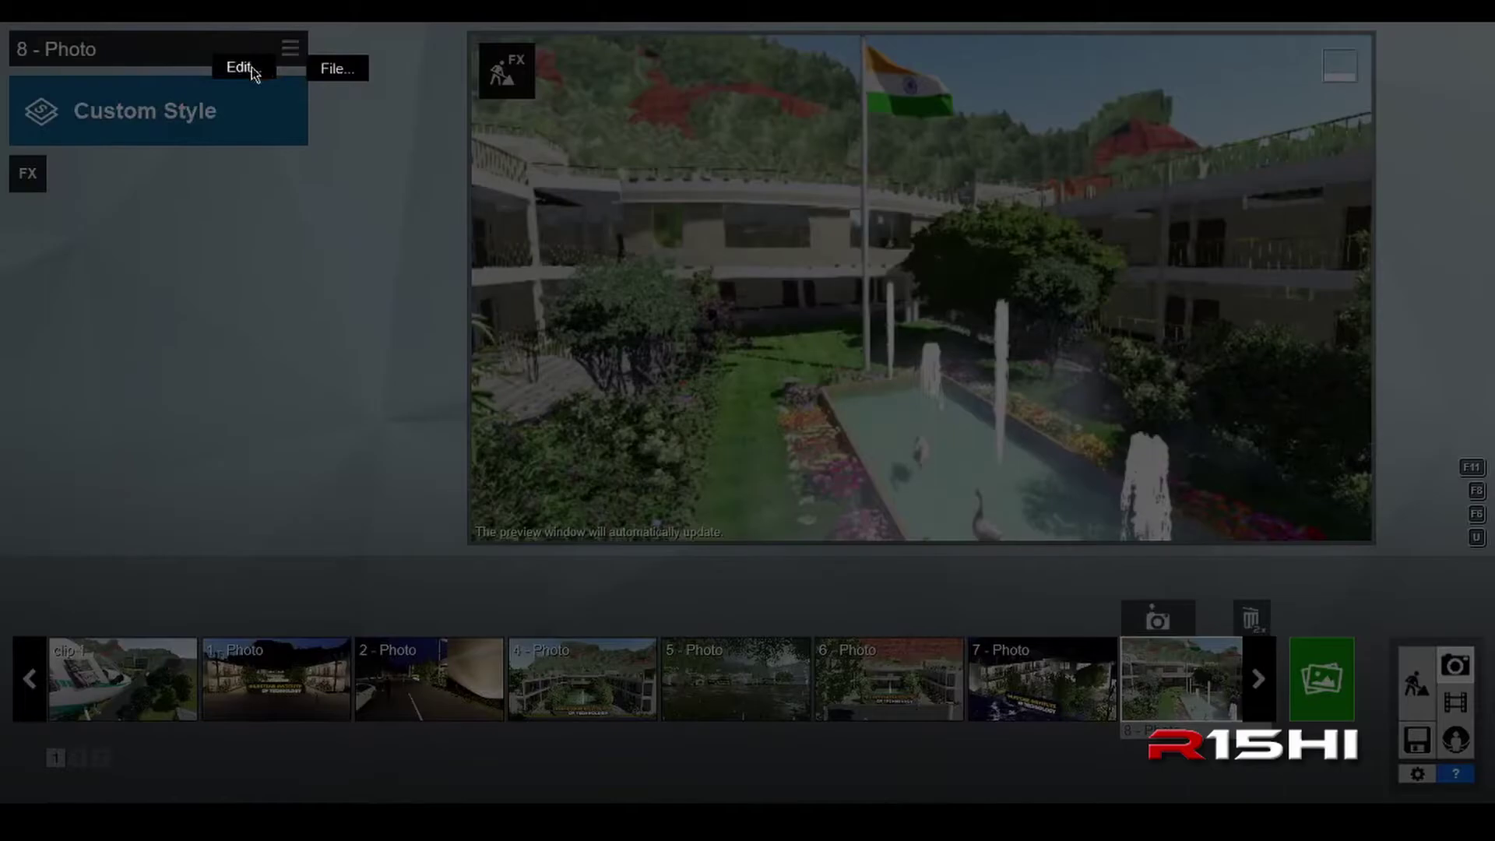
mouse_move(250, 70)
left_click(345, 71)
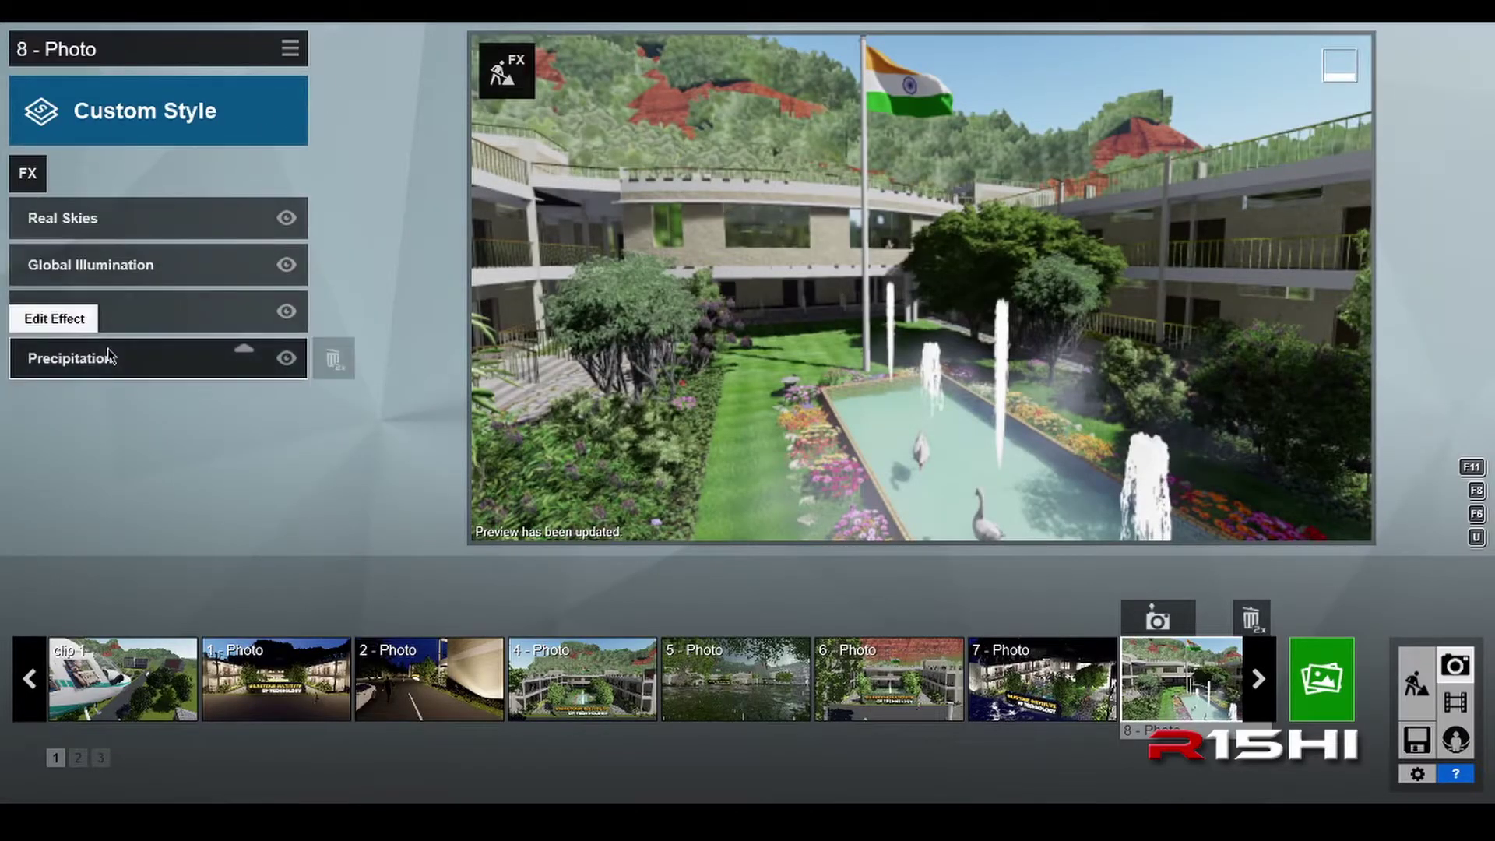
mouse_move(895, 417)
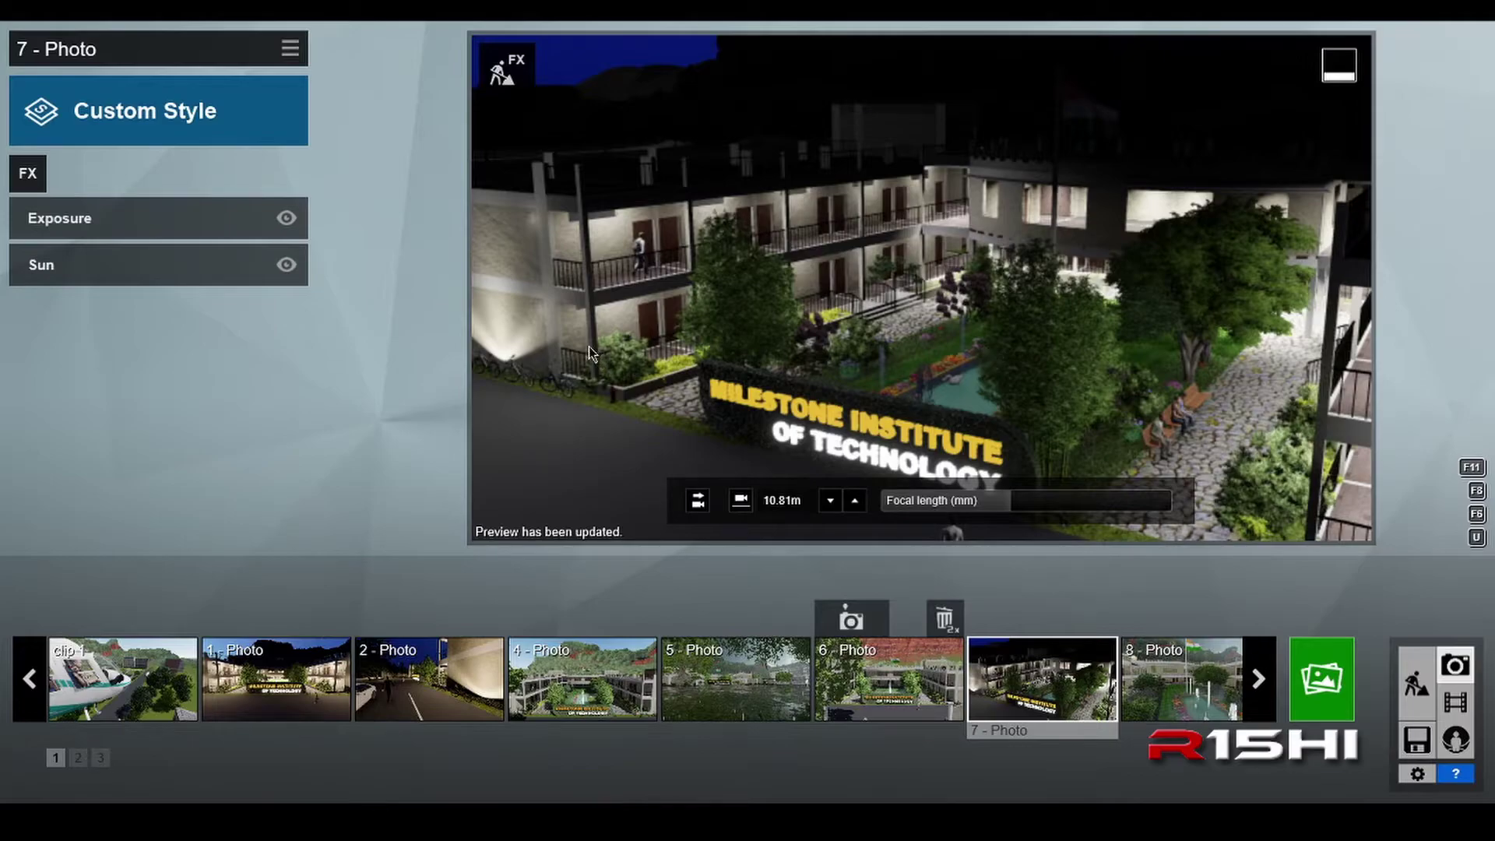
Add the Precipitation weather effect to the night view in photo 7
left_click(31, 176)
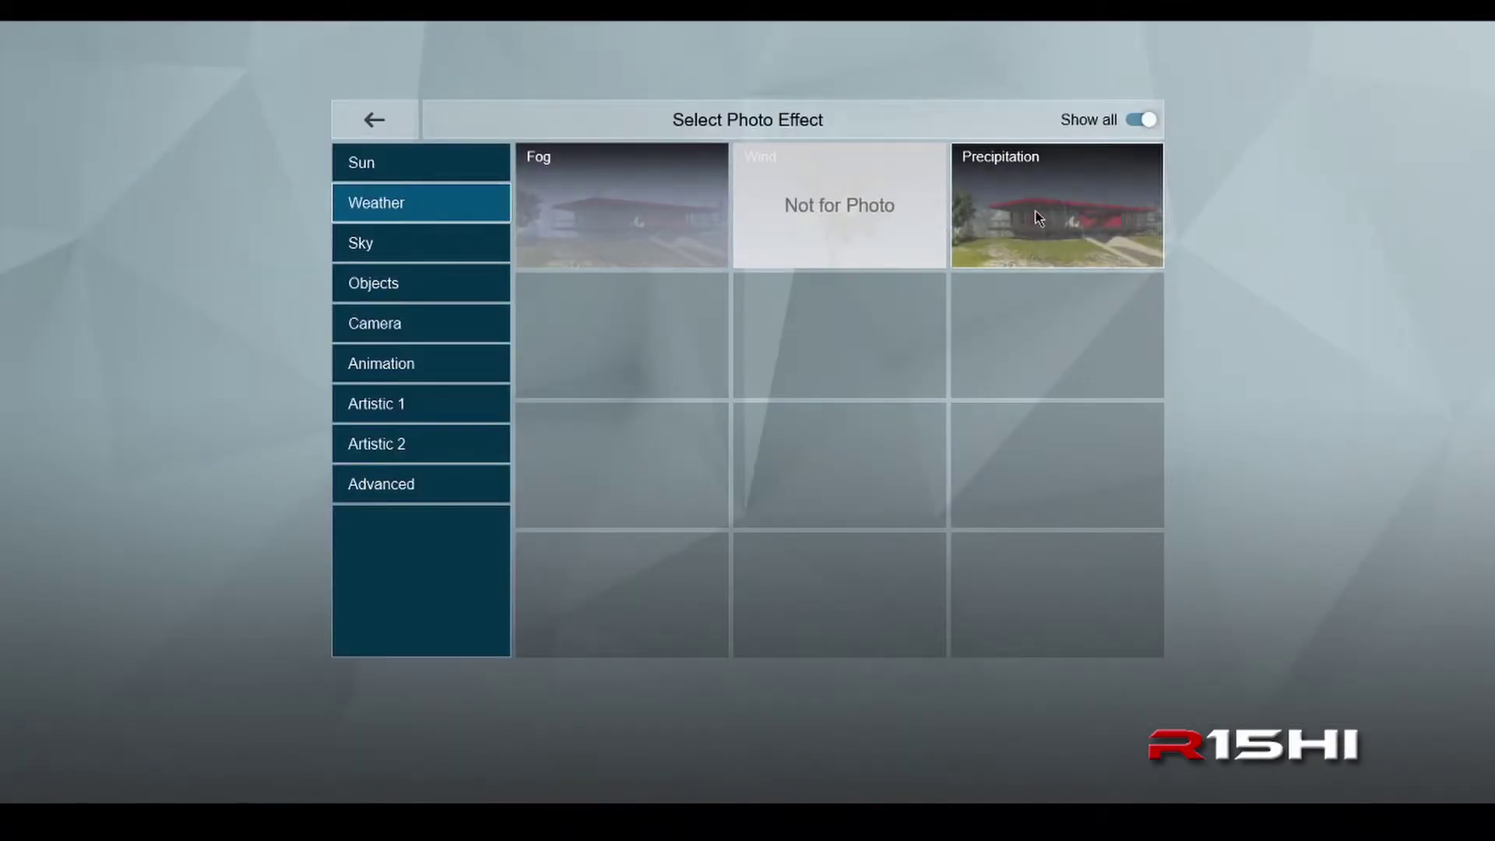
left_click(1053, 196)
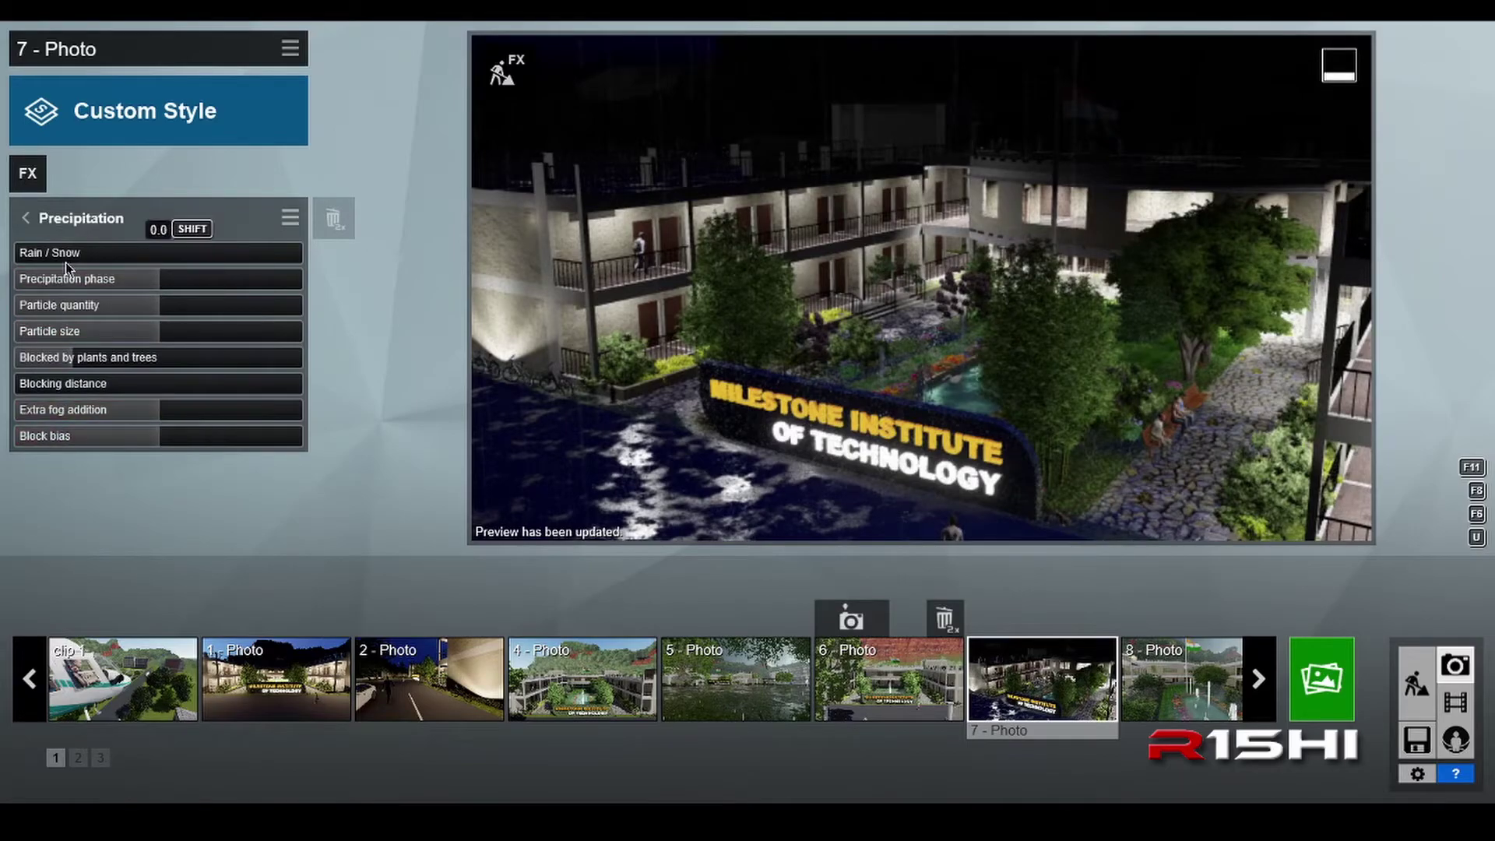
mouse_move(730, 533)
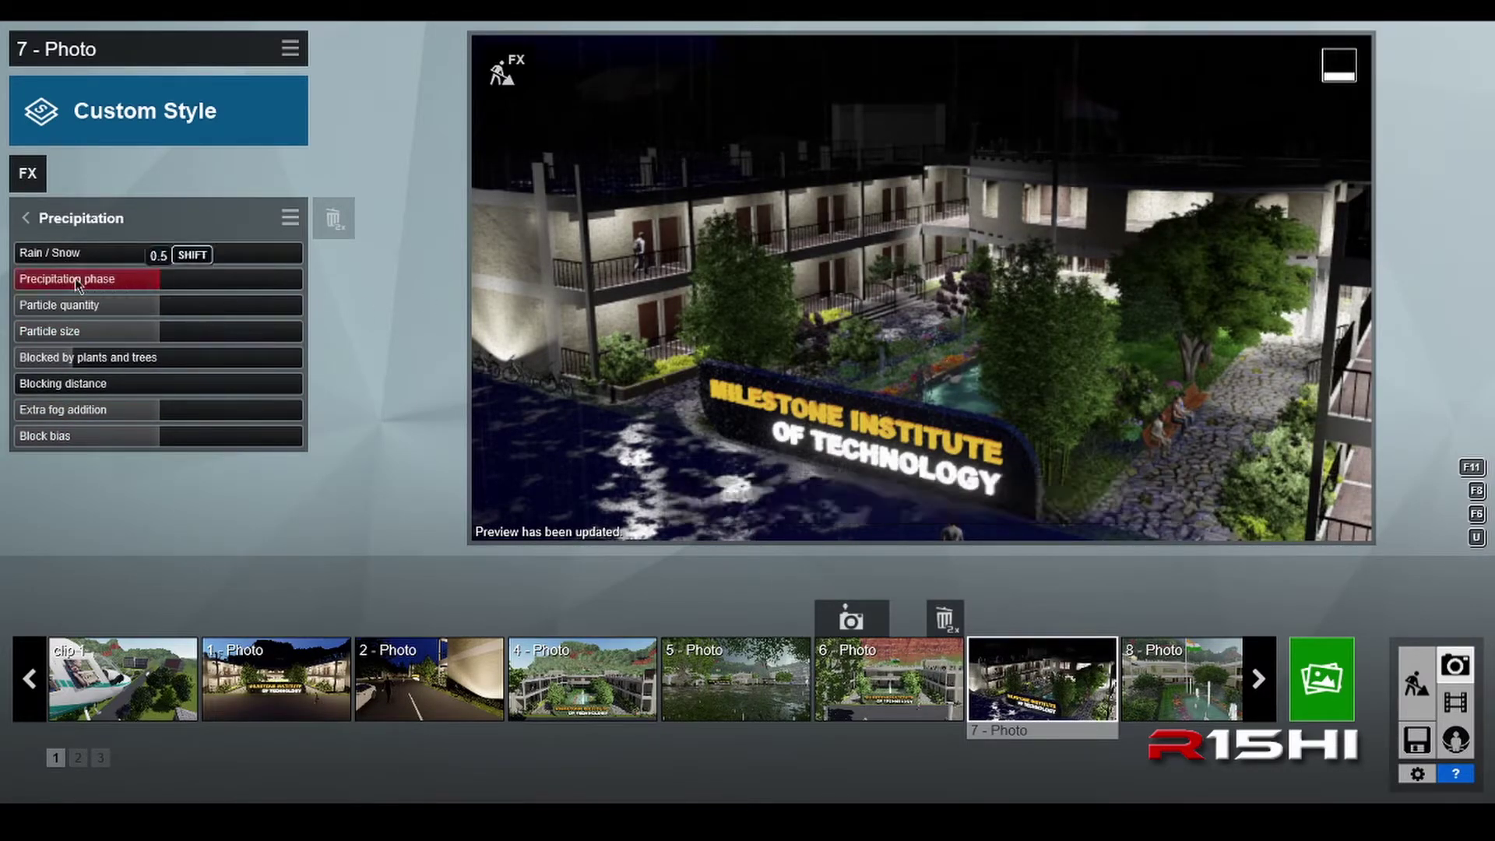
Try the Rain / Snow setting on photo 7's Precipitation effect, return it to rain, and adjust the Precipitation phase around 0.5
mouse_move(29, 259)
left_mouse_down()
mouse_move(236, 261)
mouse_move(40, 272)
left_mouse_up()
mouse_move(160, 285)
left_mouse_down()
mouse_move(40, 286)
mouse_move(300, 290)
mouse_move(152, 286)
mouse_move(221, 258)
mouse_move(167, 283)
mouse_move(247, 284)
mouse_move(109, 307)
mouse_move(41, 289)
mouse_move(166, 290)
left_mouse_up()
left_click_drag(94, 254, 9, 278)
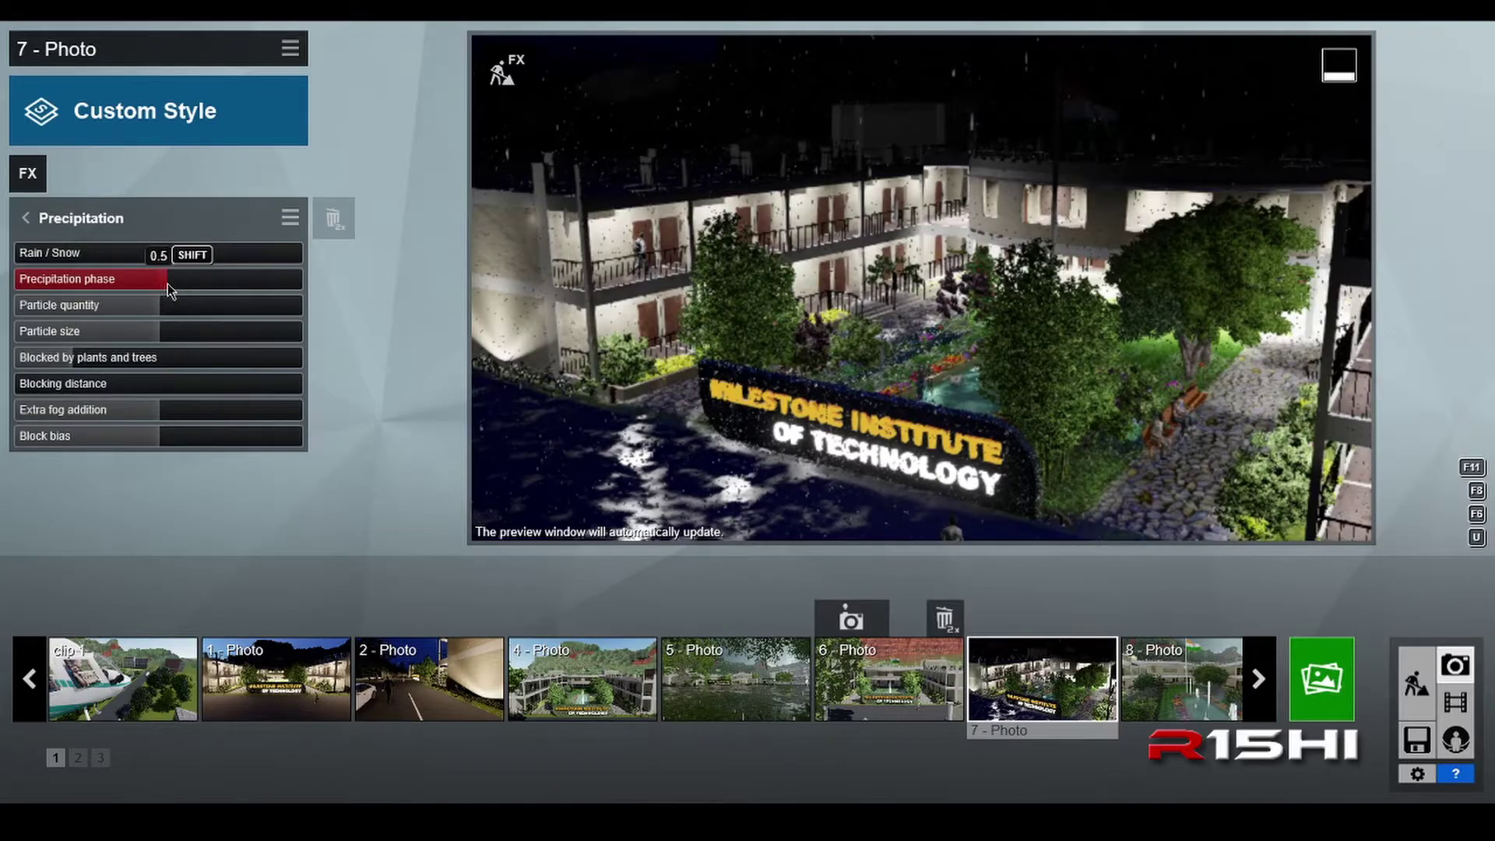
left_click_drag(170, 290, 152, 296)
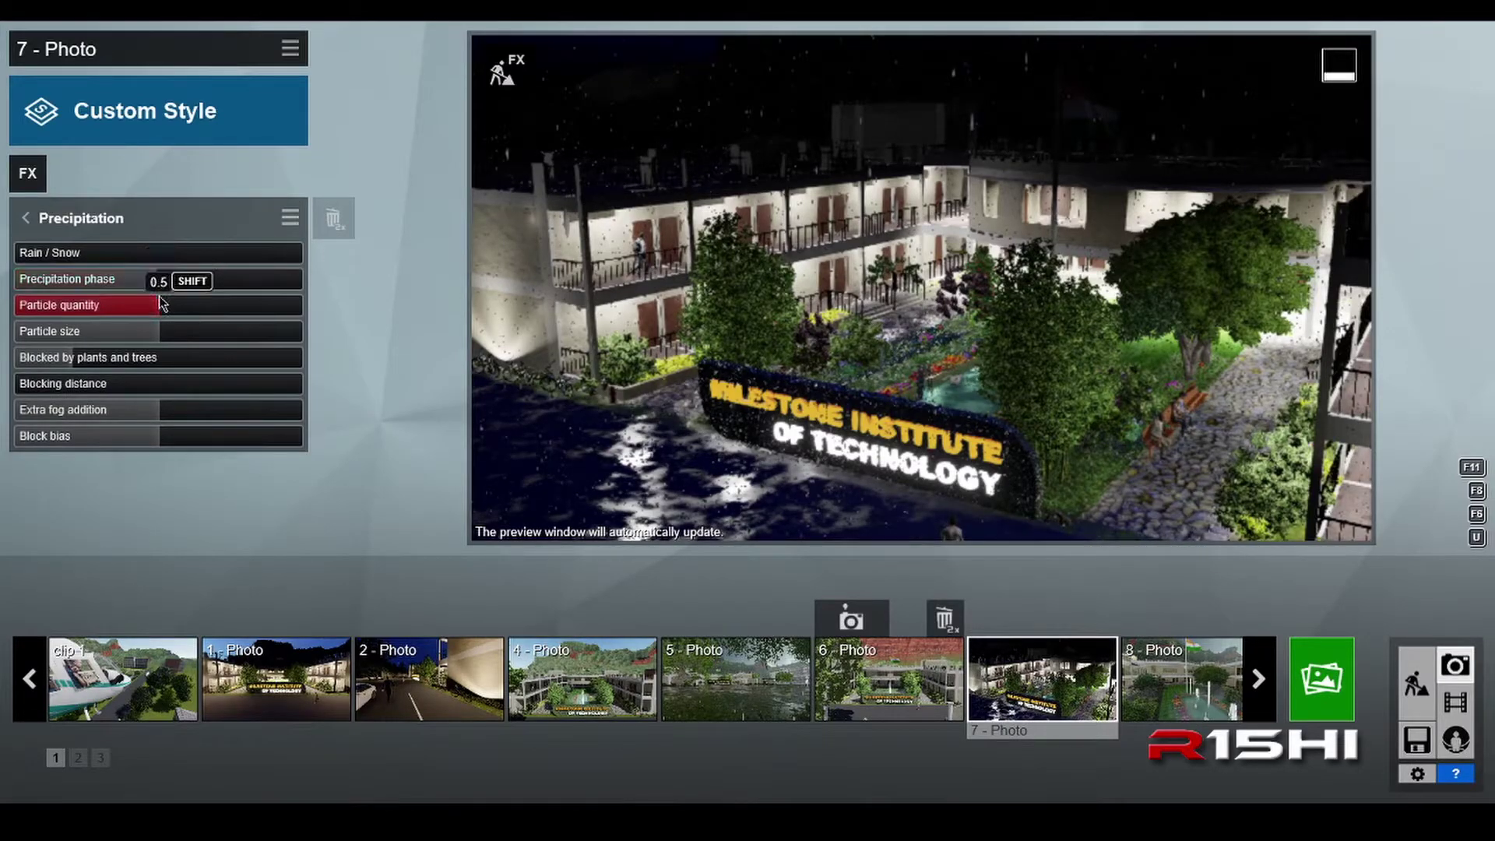
Slightly lower the rain's particle quantity and size, reduce Blocked by plants and trees to about 0.1, and raise Extra fog addition
left_click_drag(160, 311, 137, 336)
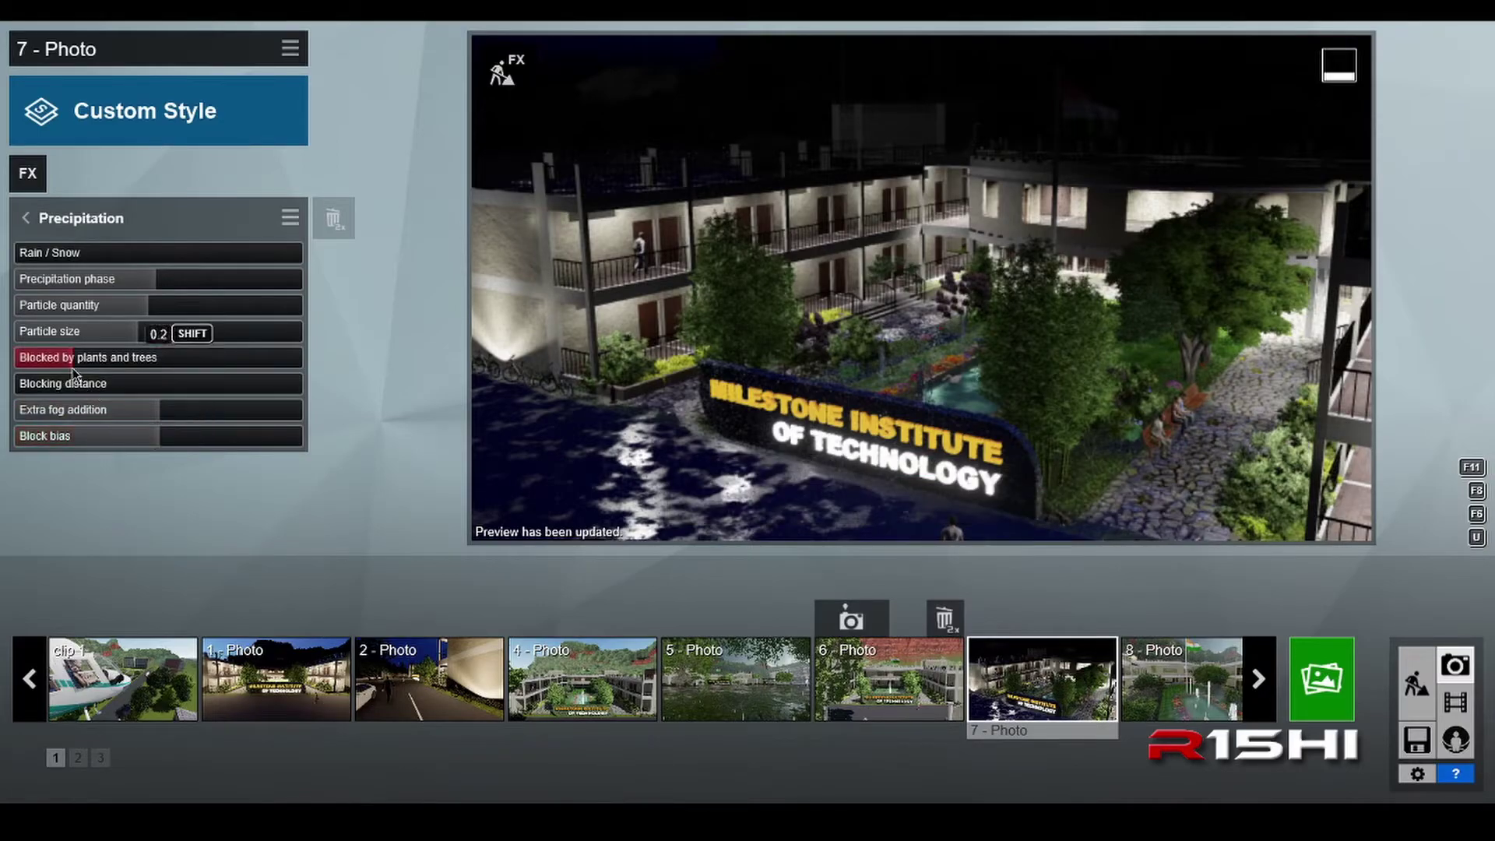
mouse_move(73, 369)
left_mouse_down()
mouse_move(244, 365)
mouse_move(53, 387)
left_mouse_up()
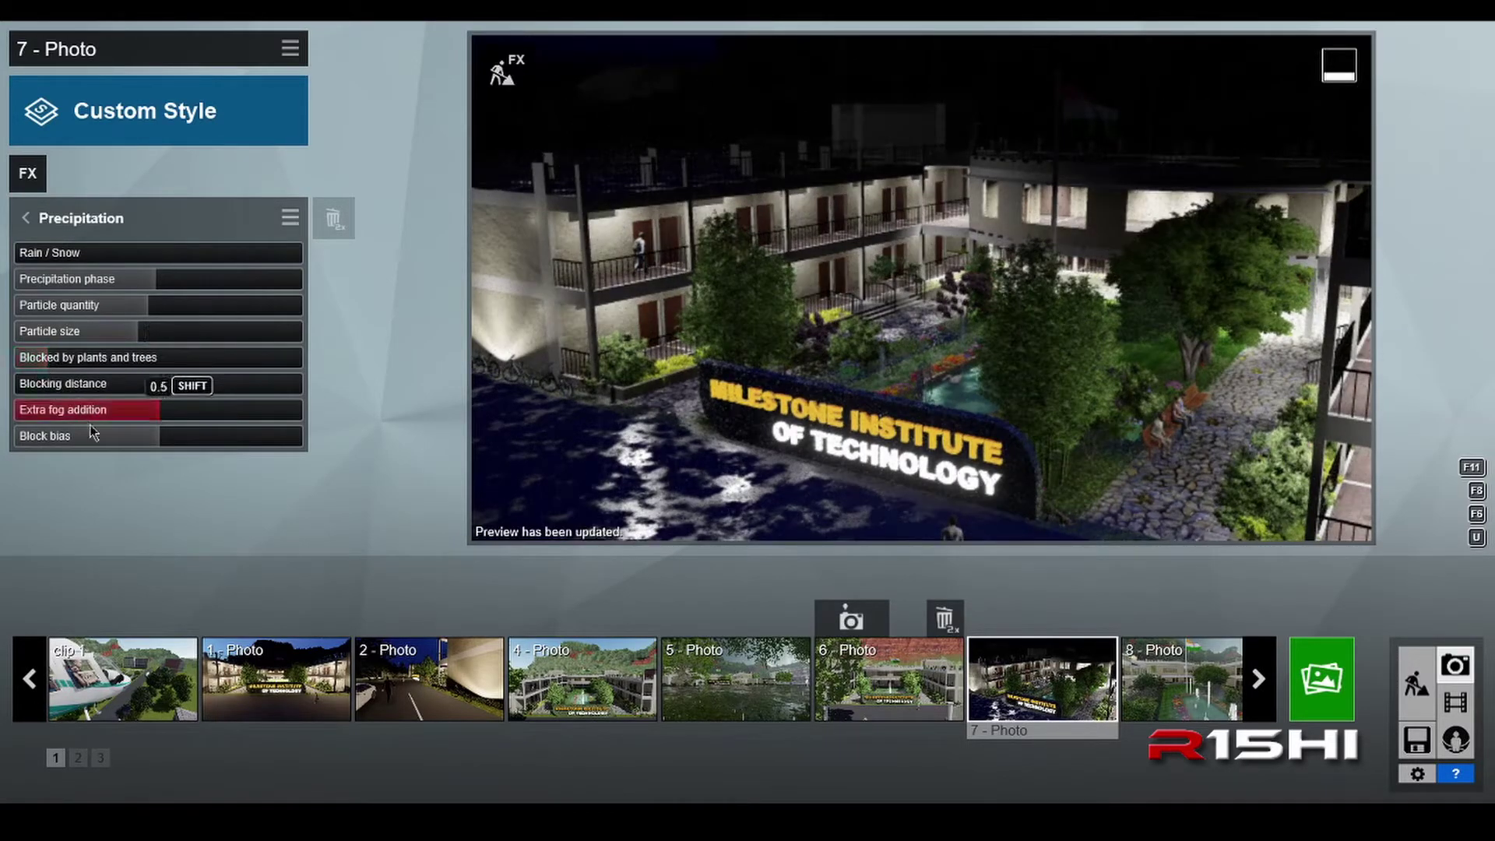
mouse_move(24, 388)
left_mouse_down()
mouse_move(221, 390)
mouse_move(18, 403)
mouse_move(42, 396)
left_mouse_up()
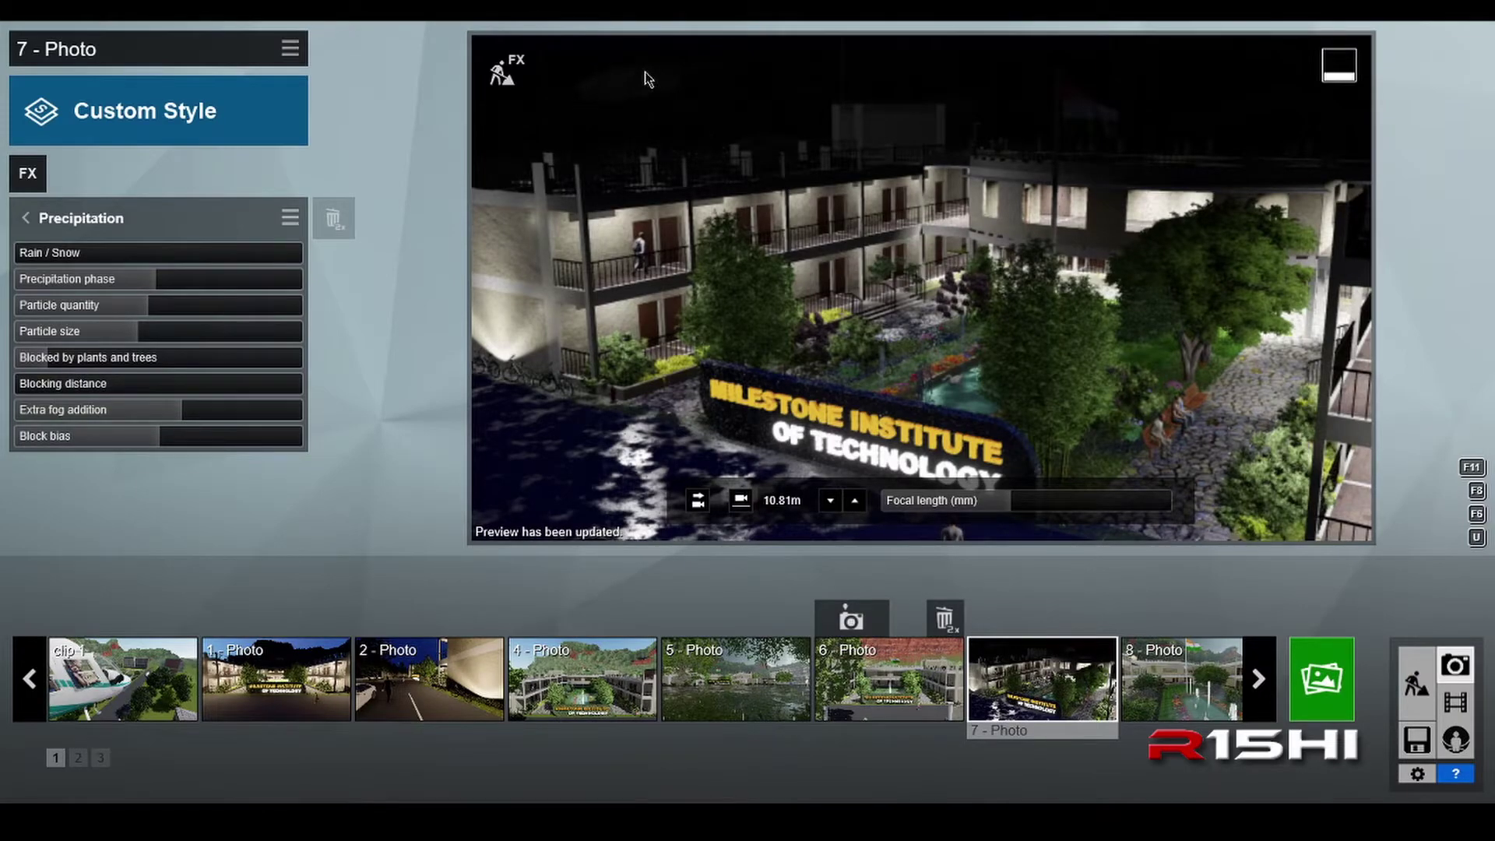
Raise photo 7's Sun height to about 24.5° to view the rain in daylight
left_click(26, 218)
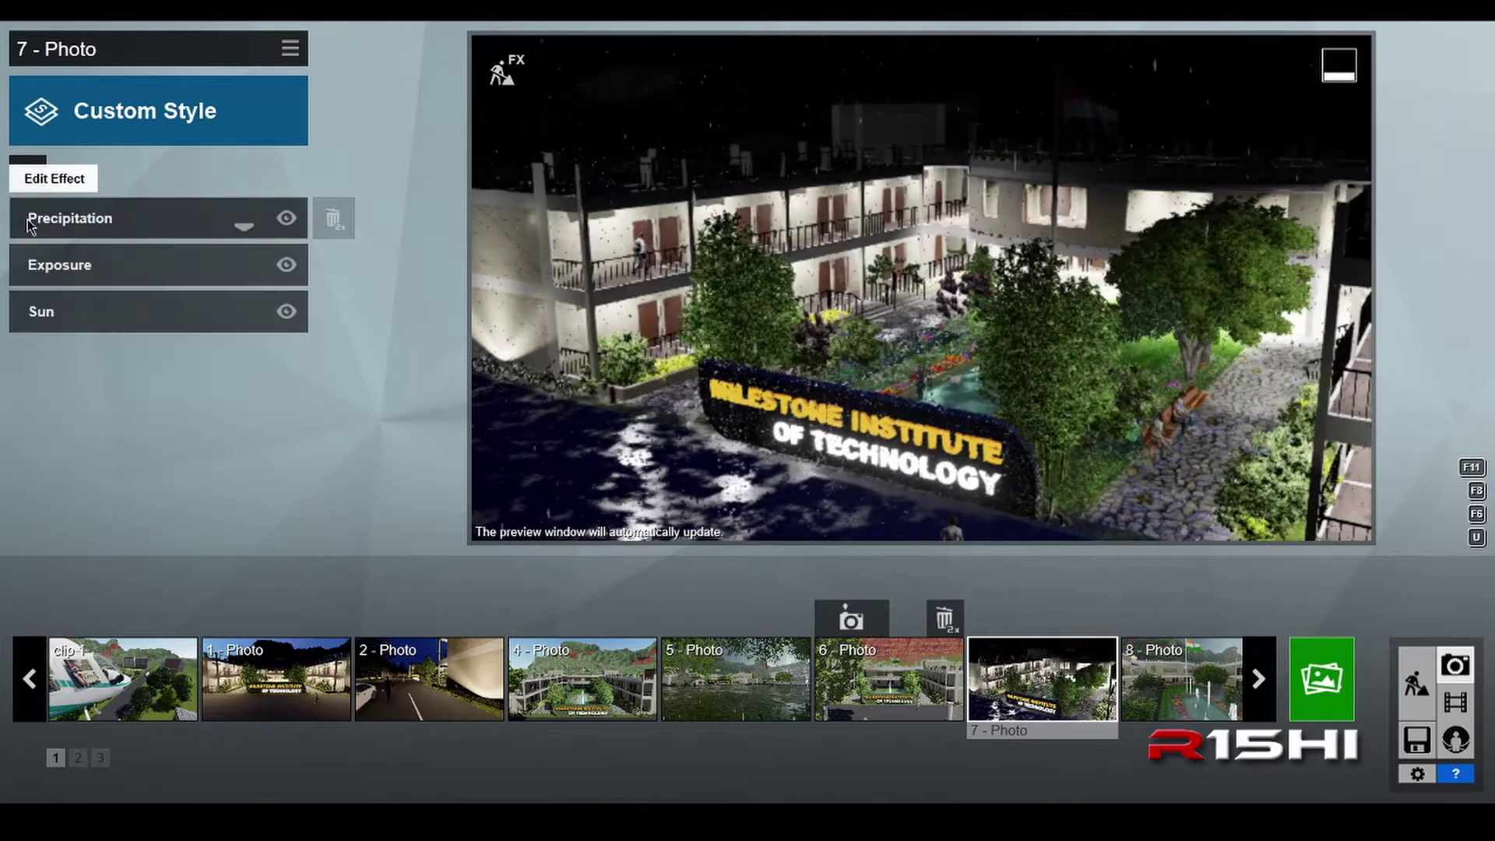
left_click(63, 316)
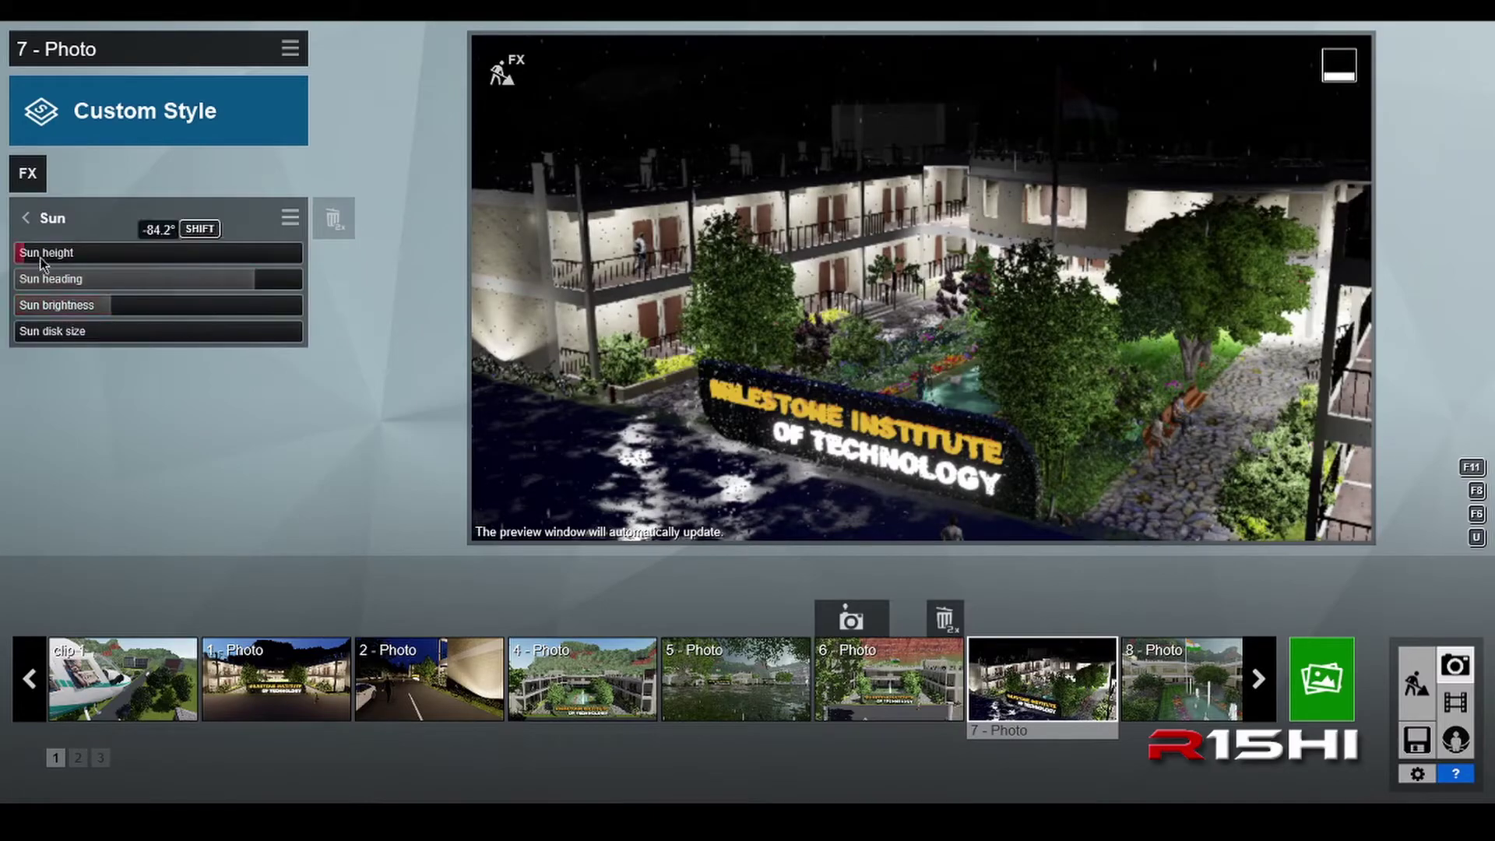
left_click_drag(44, 261, 199, 262)
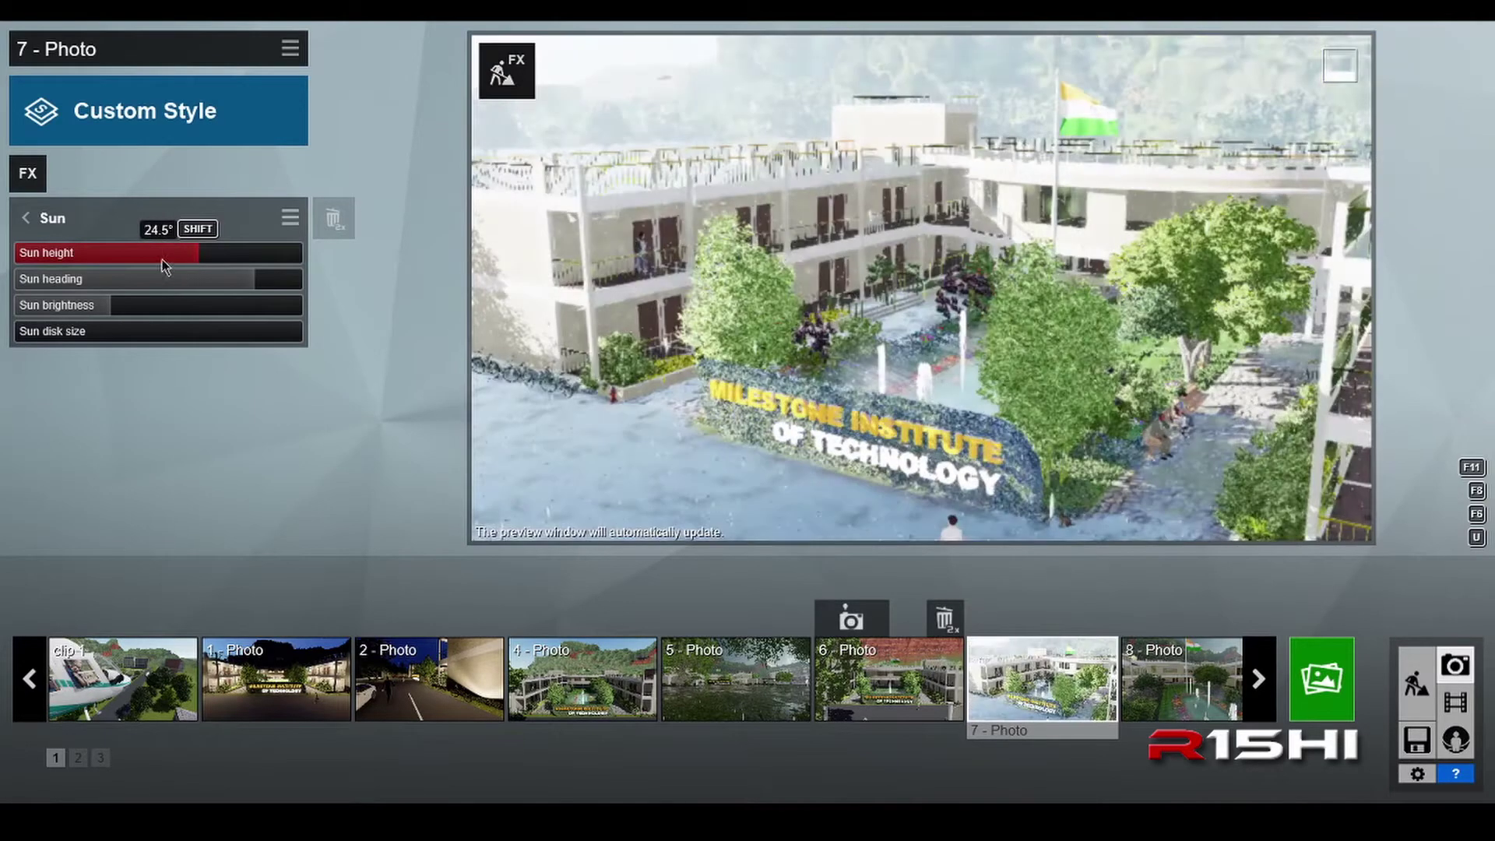
left_click(25, 218)
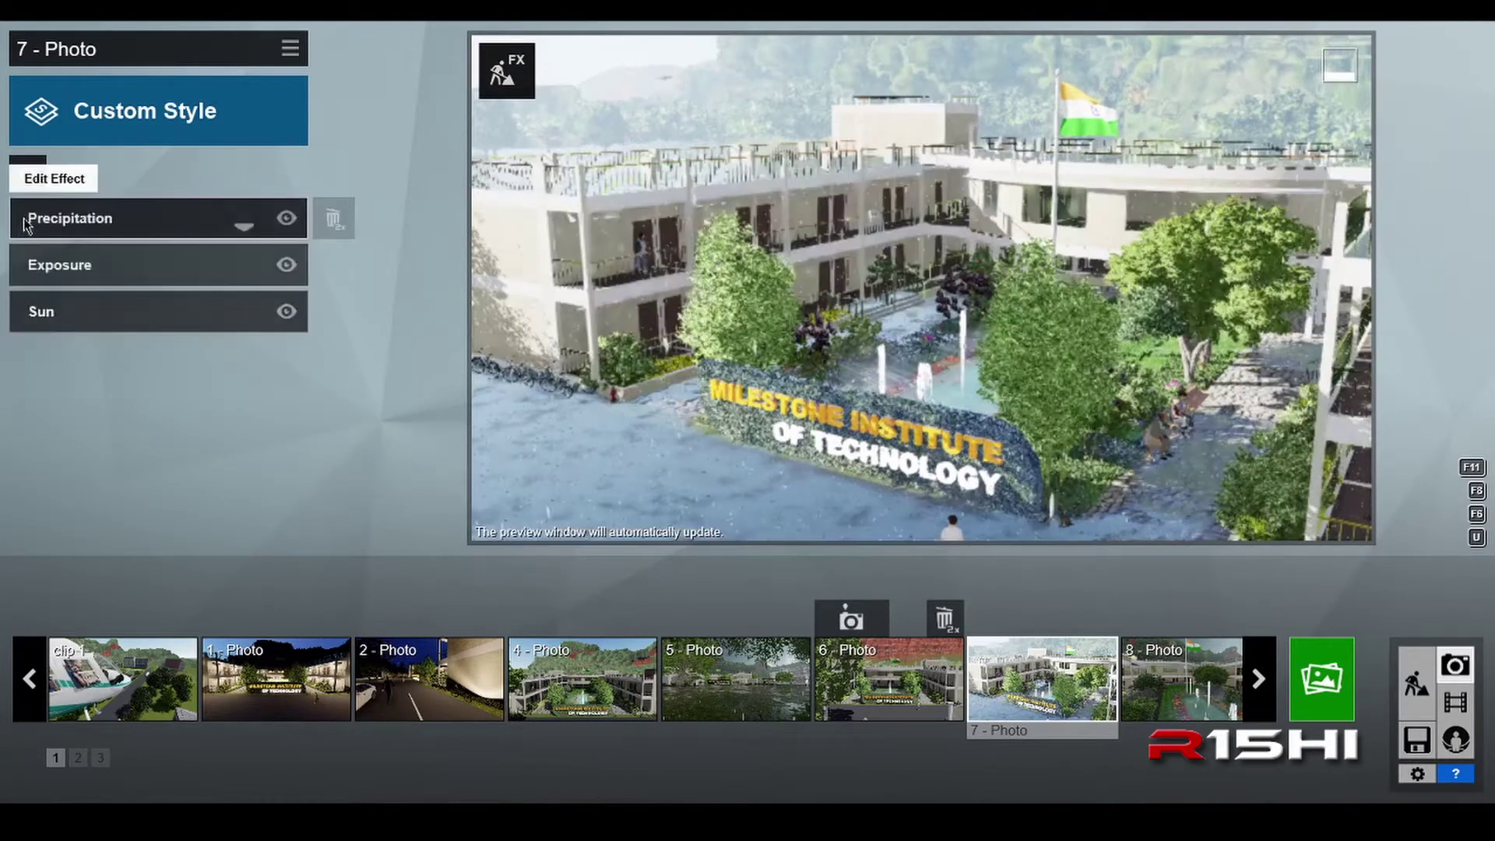
Lower the Precipitation effect's Extra fog addition, slightly increase the particle size, and reduce the Precipitation phase to about 0.5
left_click(113, 225)
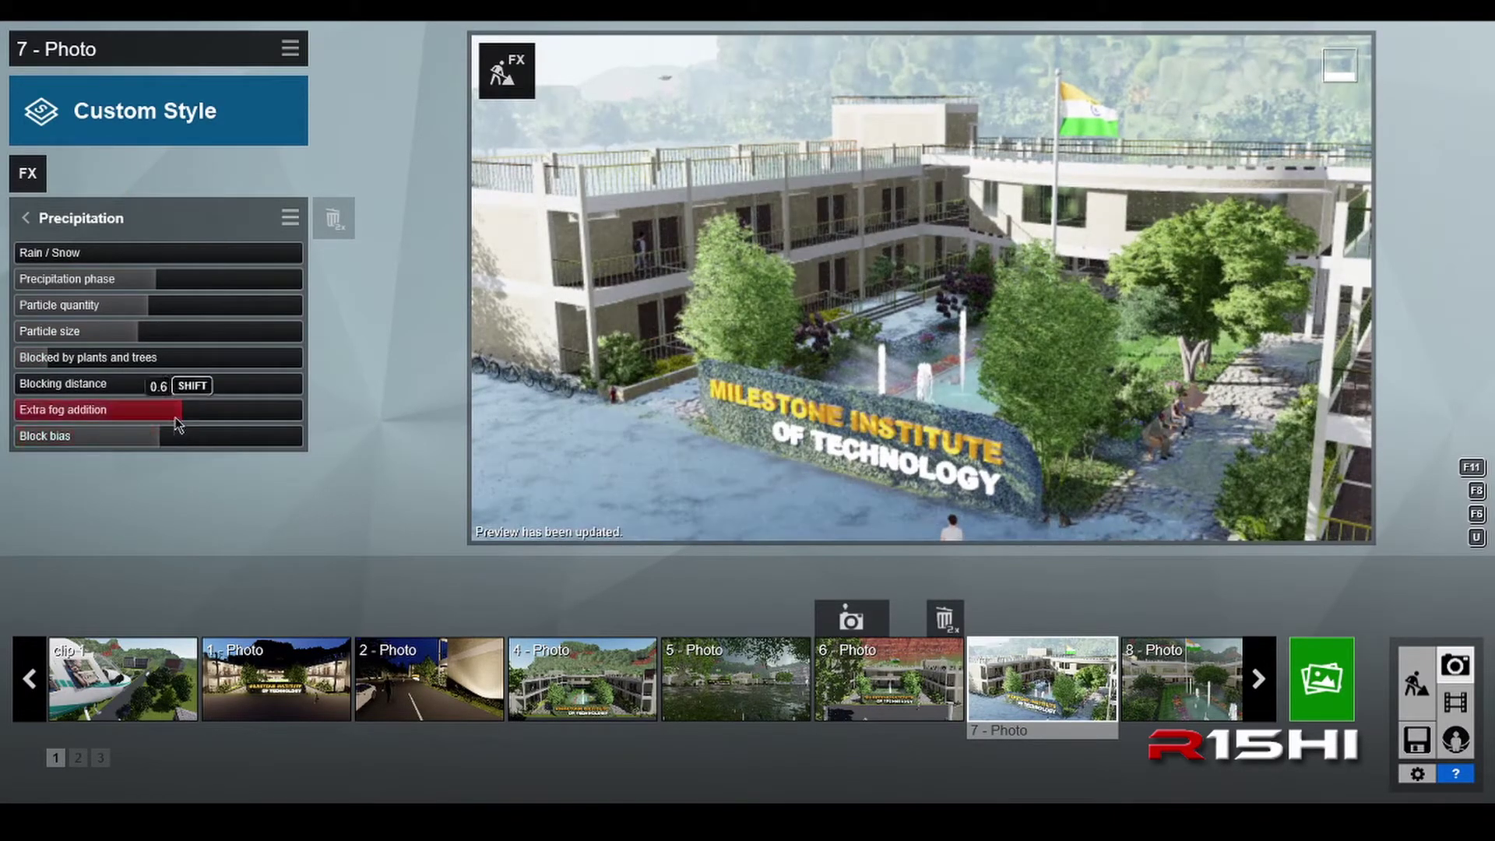
left_click_drag(181, 418, 113, 422)
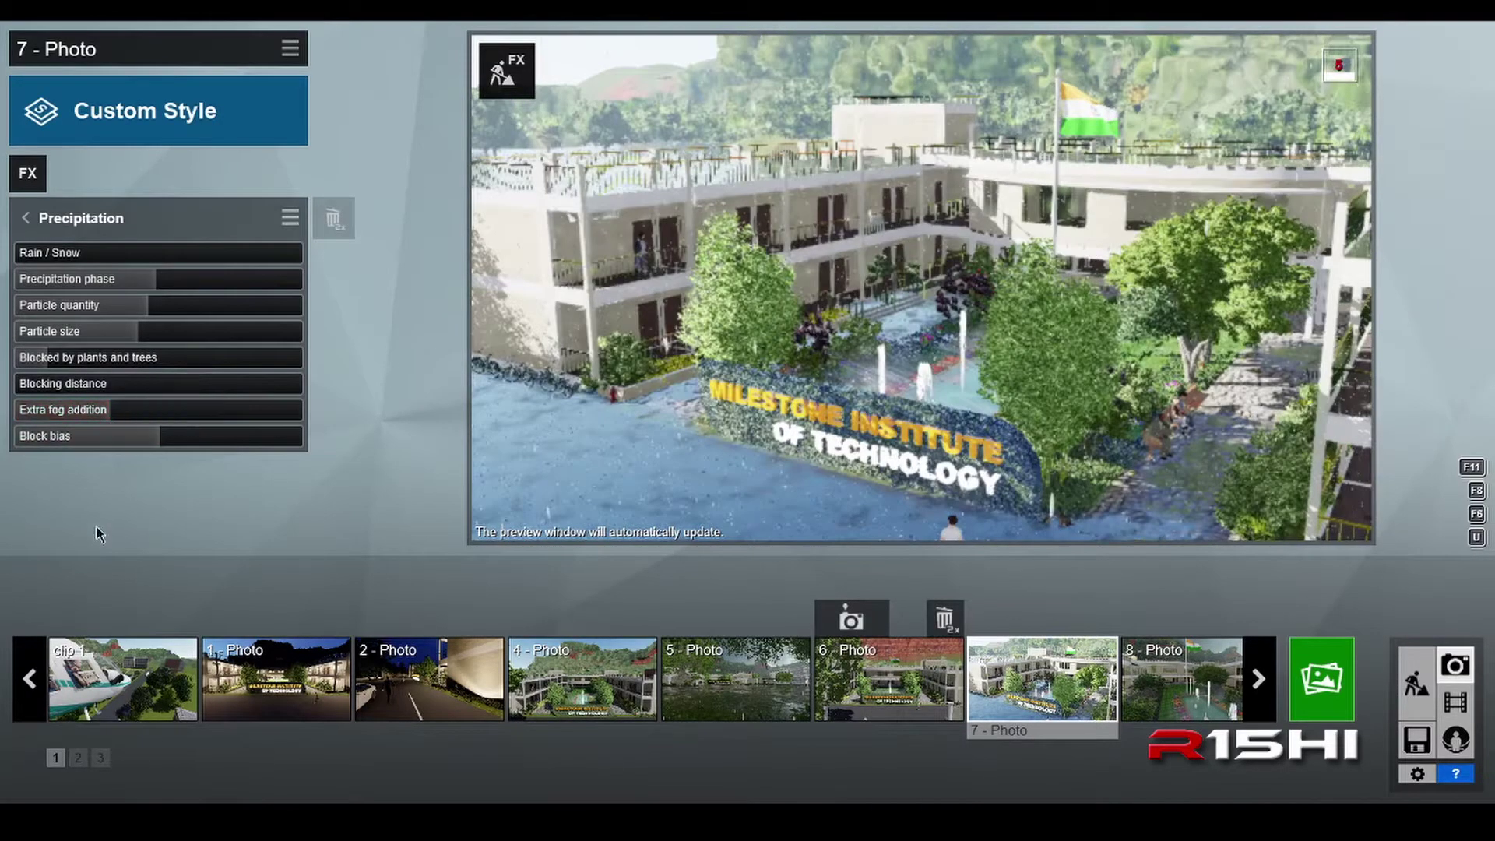
left_click(74, 417)
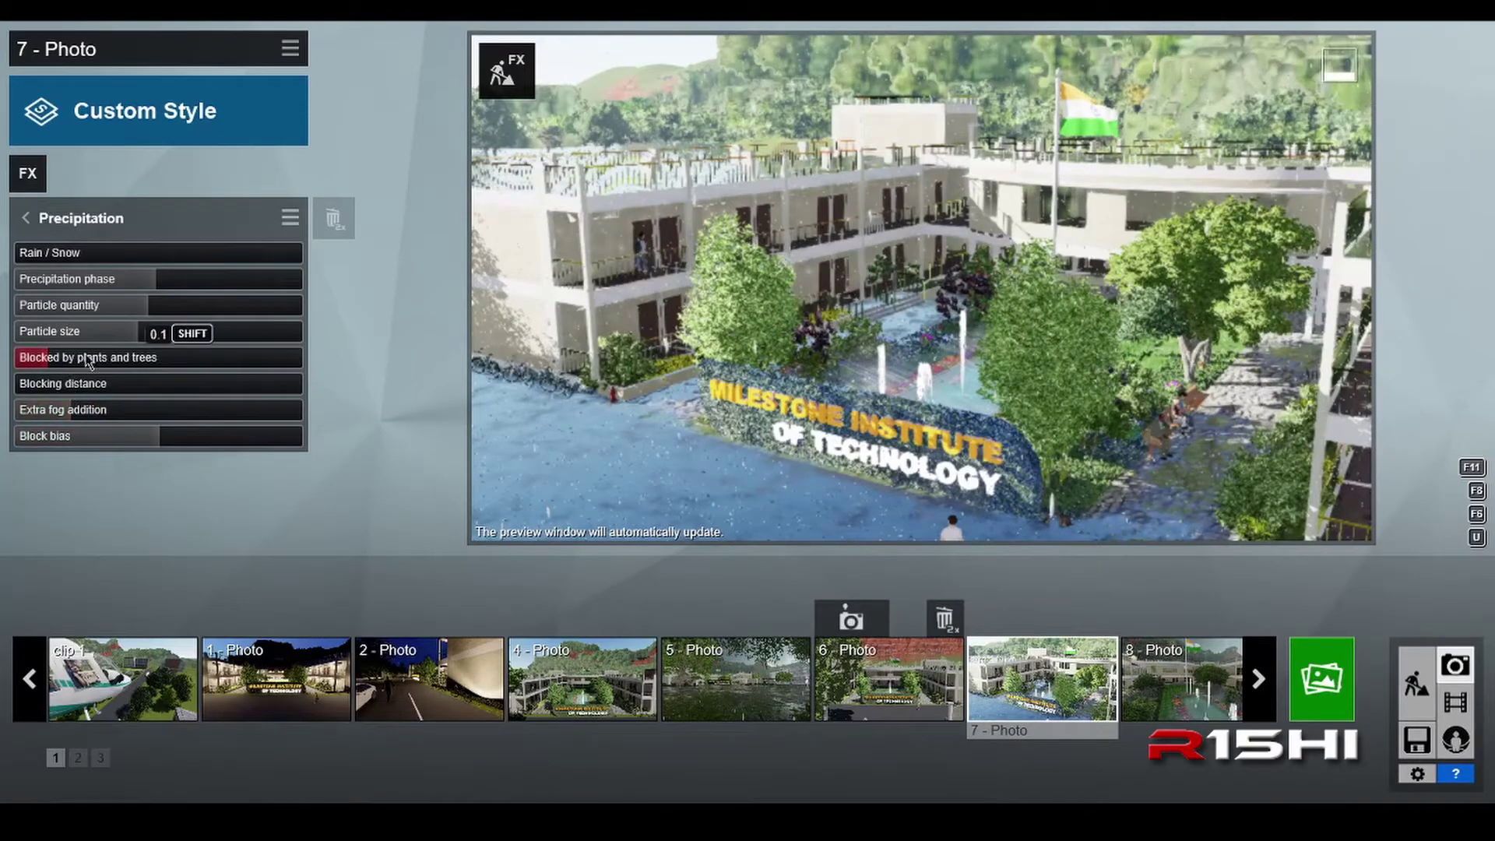
mouse_move(136, 340)
left_mouse_down()
mouse_move(122, 344)
mouse_move(159, 350)
left_mouse_up()
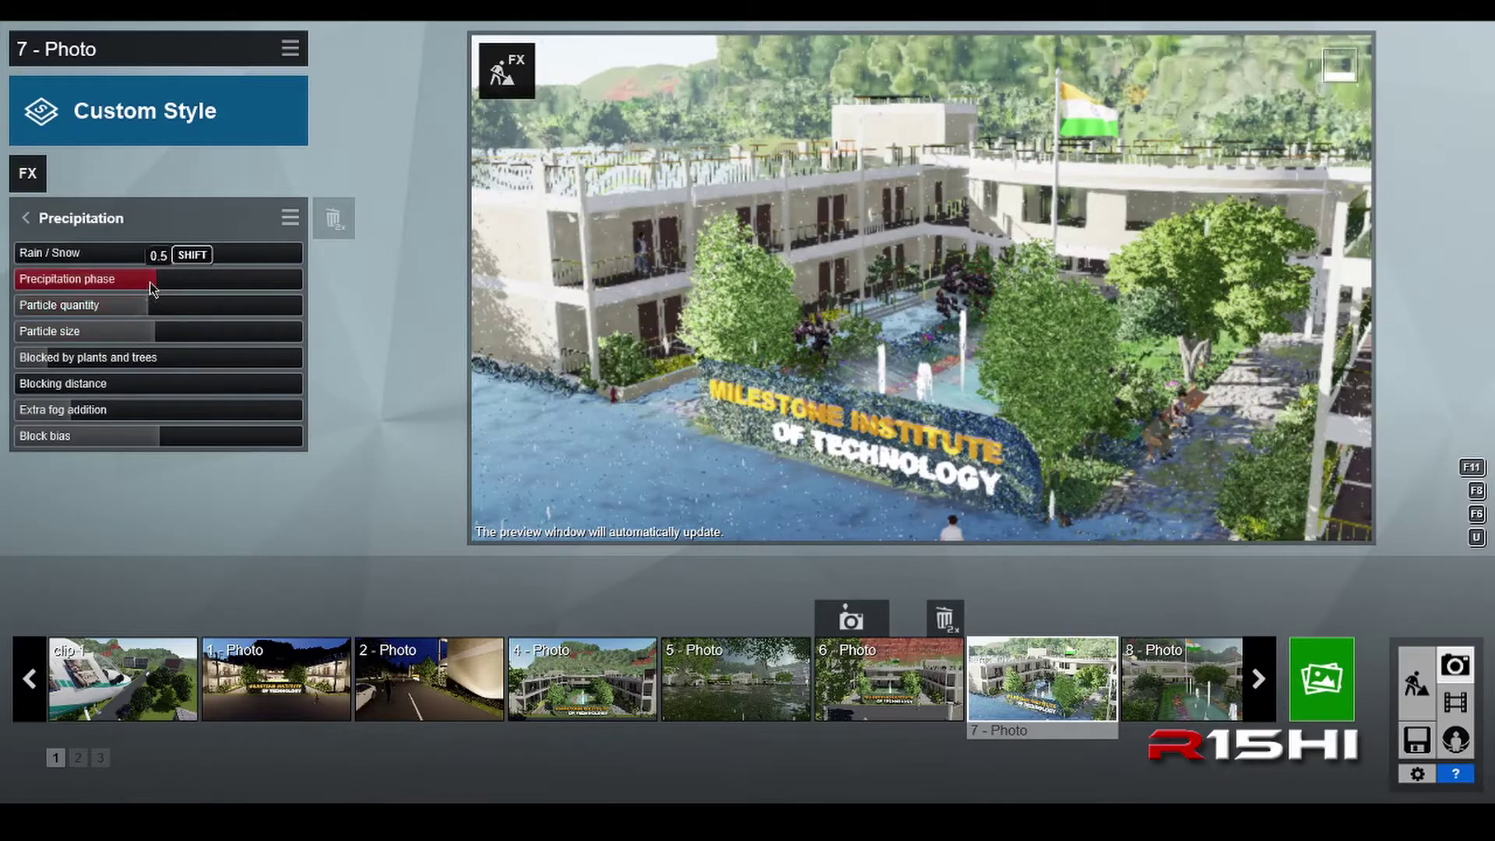
left_click_drag(153, 286, 147, 290)
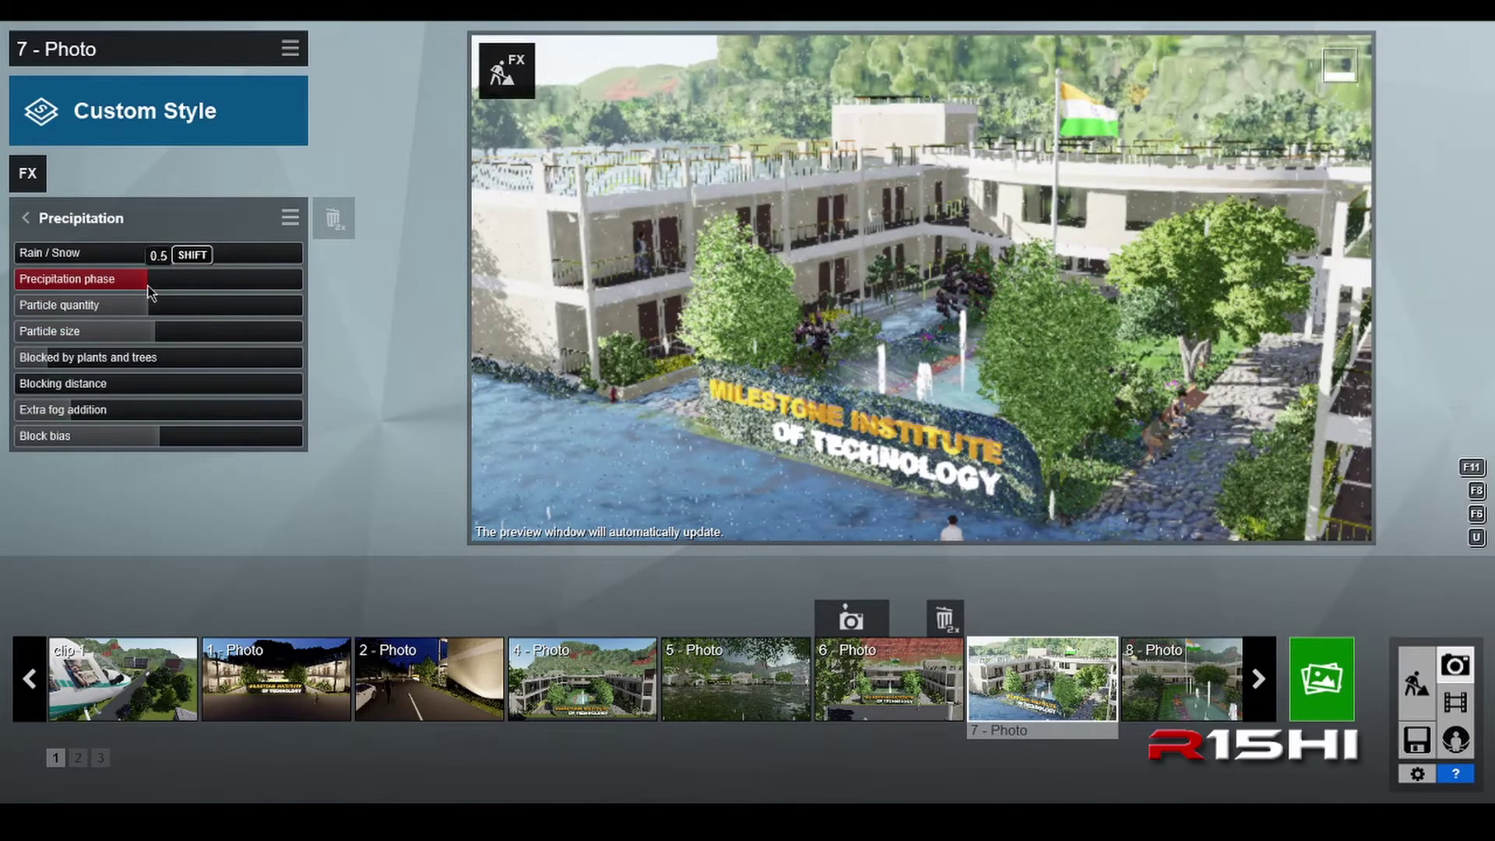
left_click(42, 220)
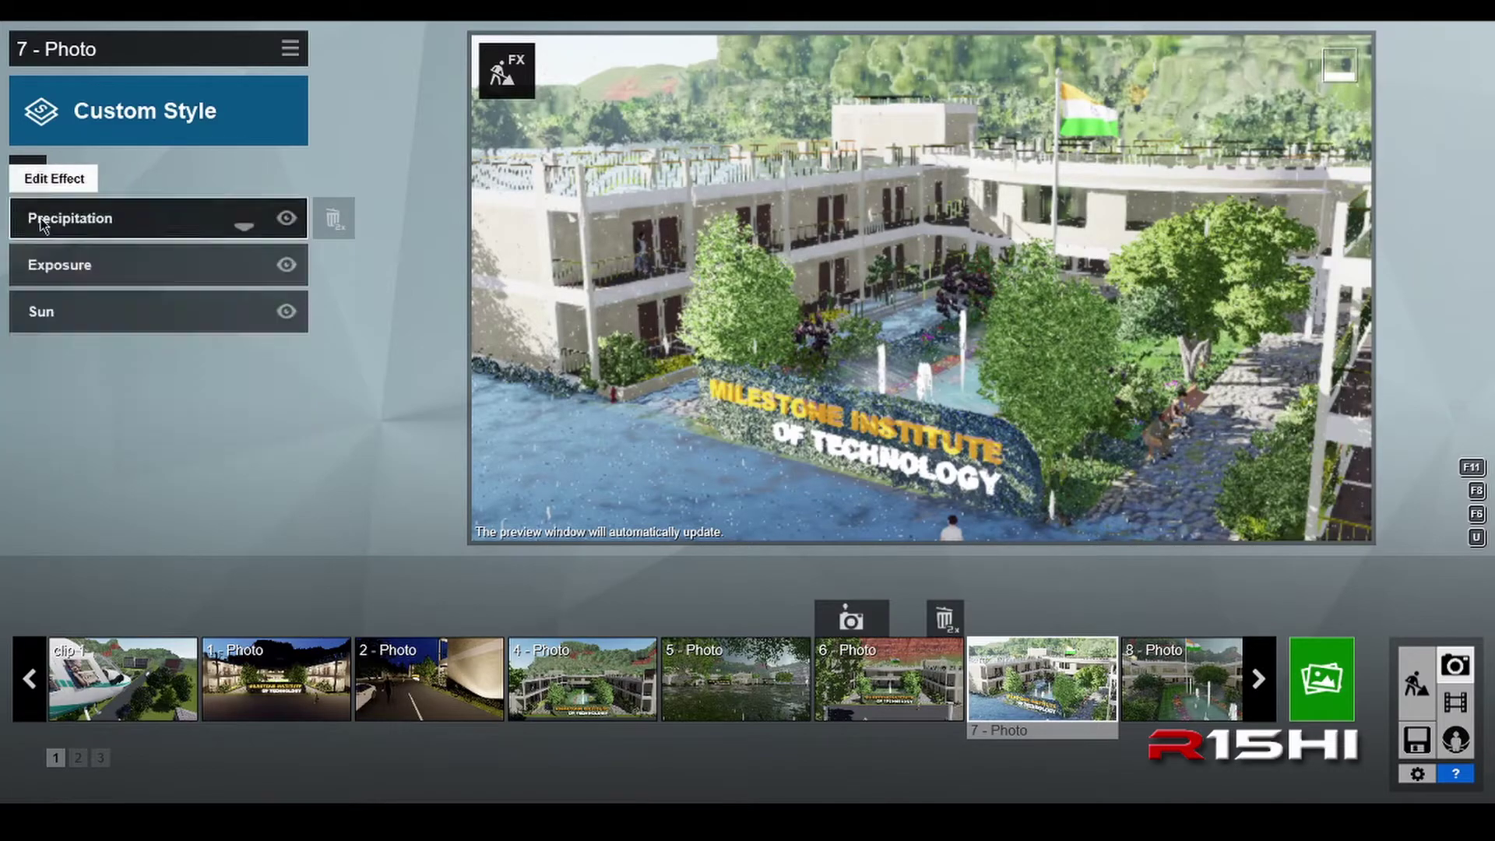
Lower the Sun height to its minimum for a night scene in photo 7 and reopen the Precipitation settings
left_click(47, 310)
left_click_drag(184, 260, 19, 280)
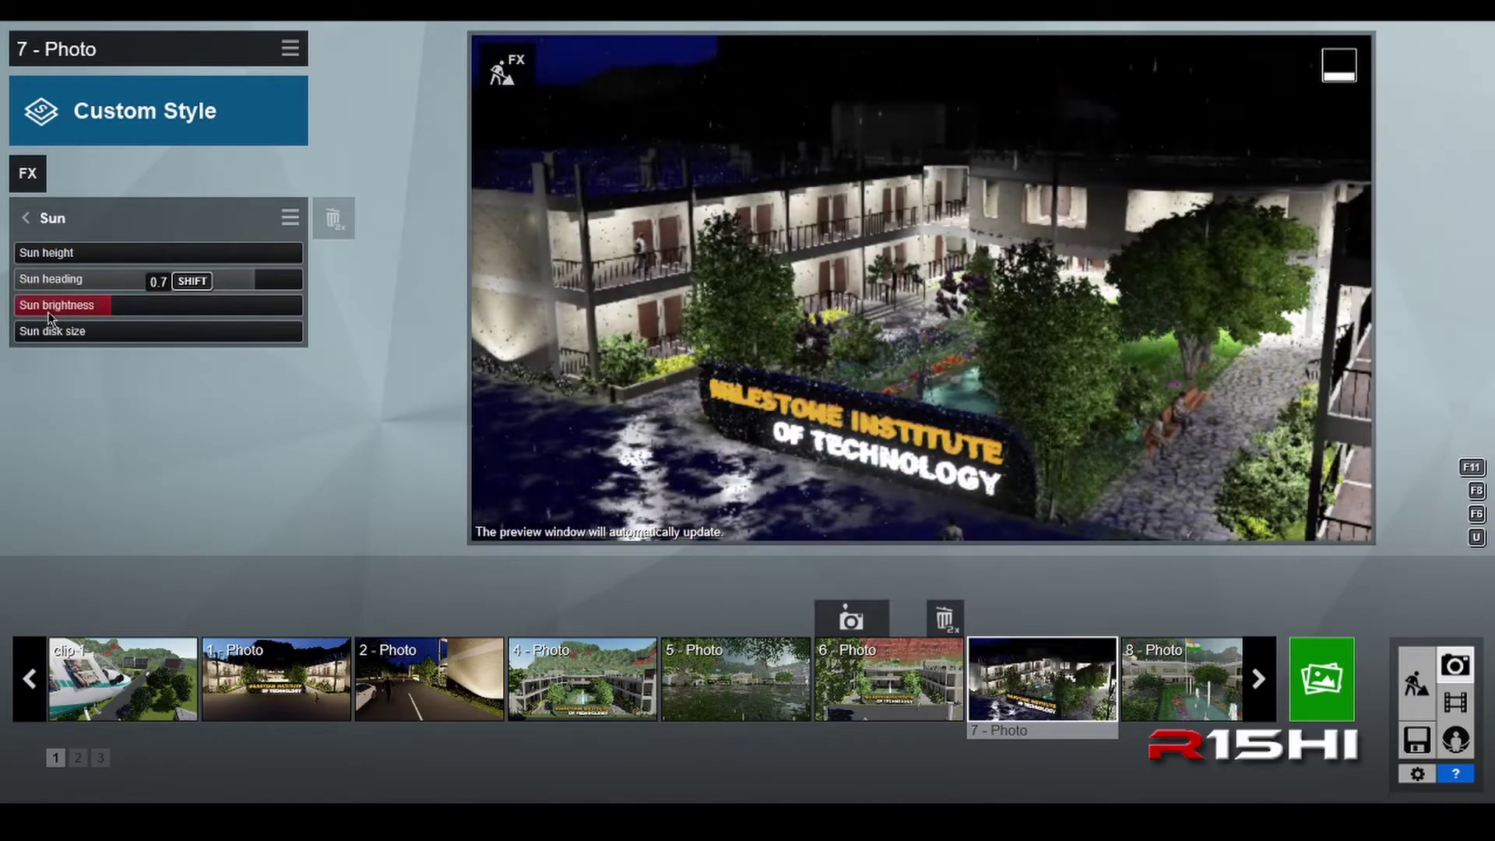
left_click(28, 220)
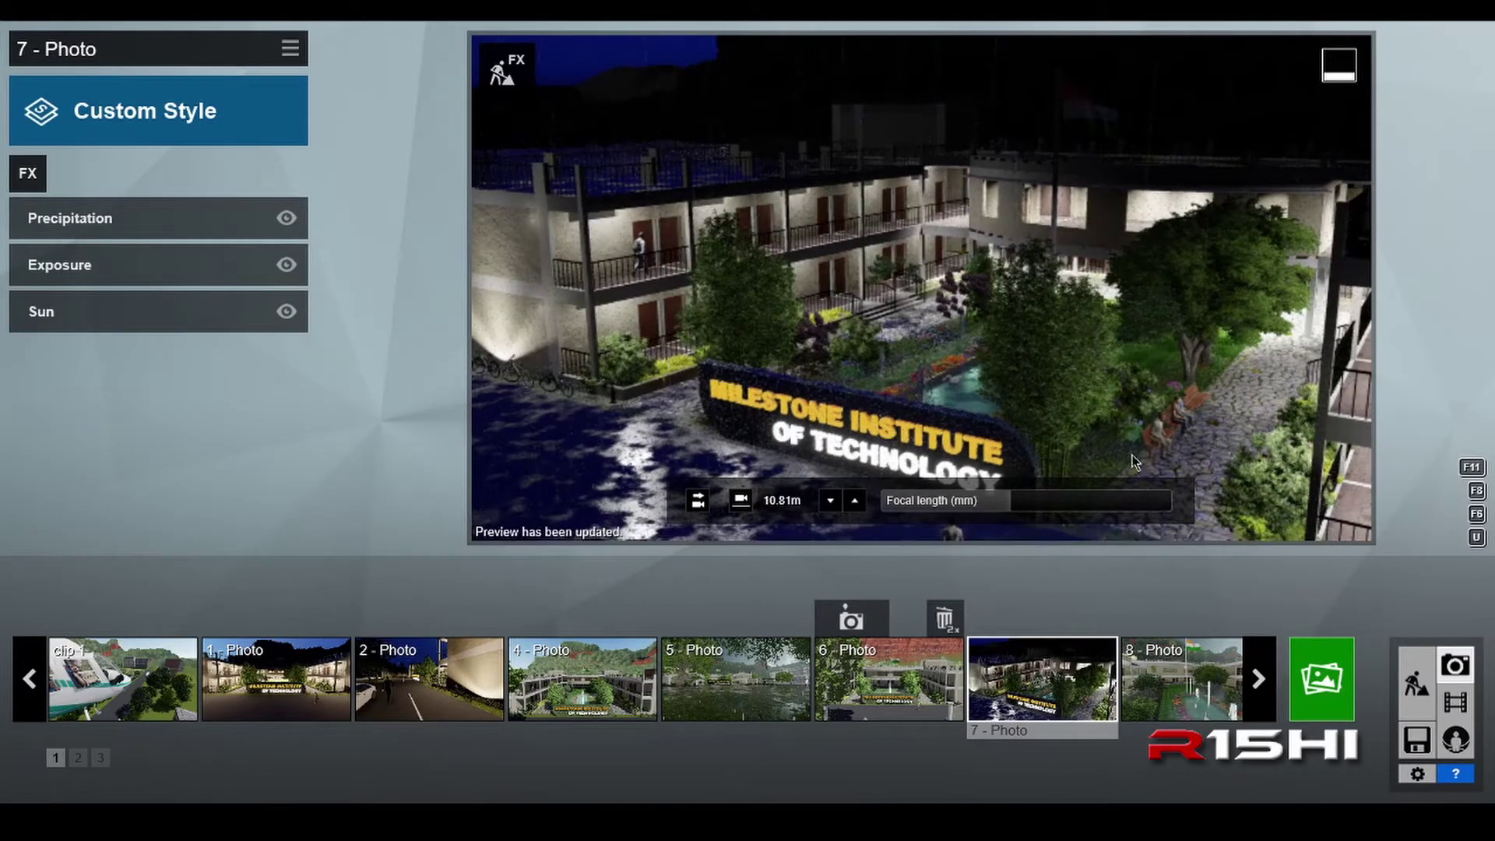
left_click(70, 219)
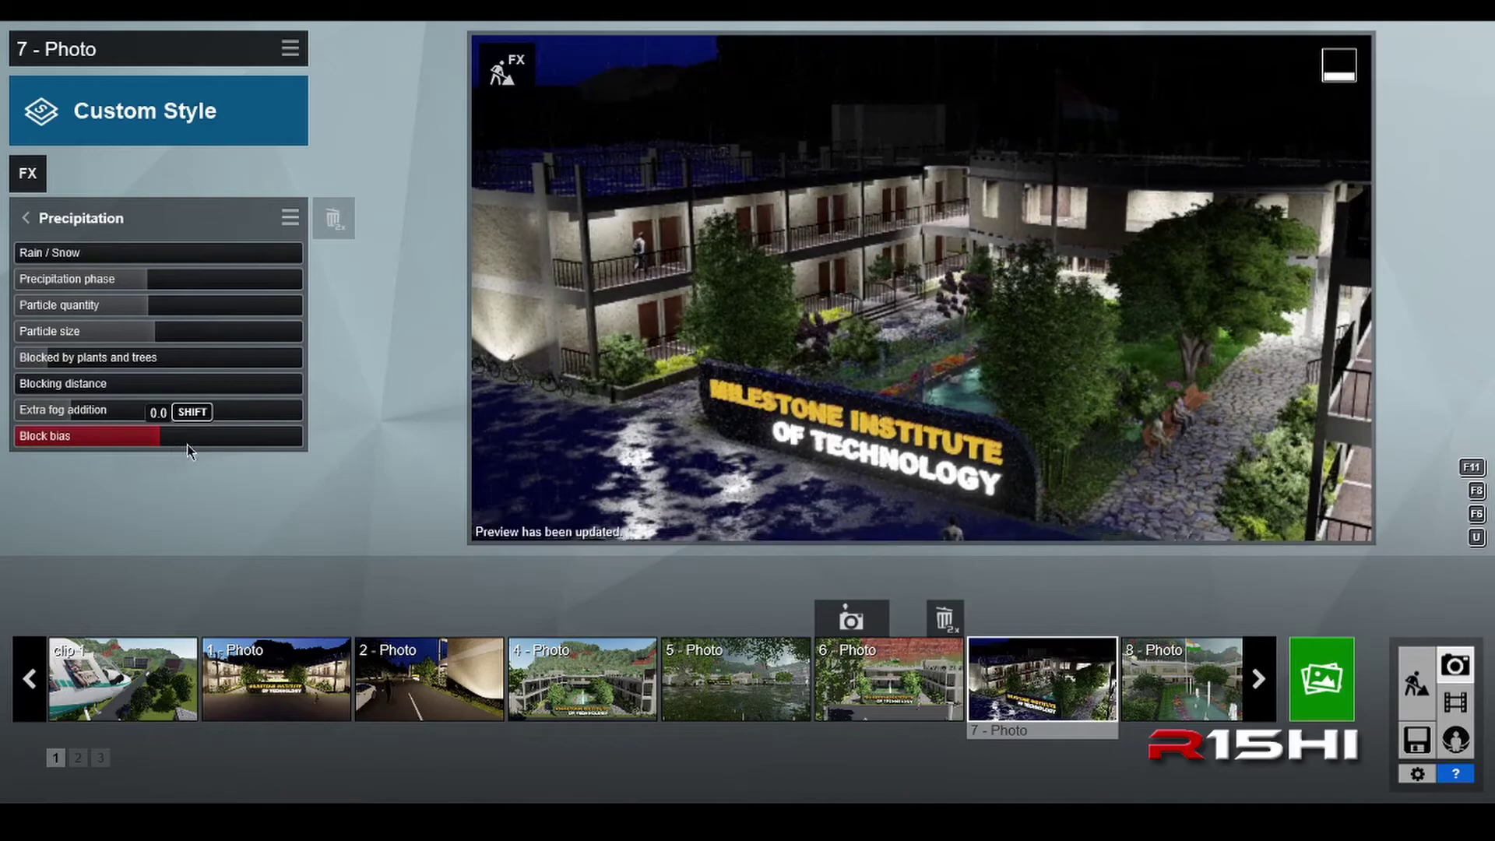
Start rendering the current shot of photo 7 at Print size, 3840x2160
mouse_move(787, 508)
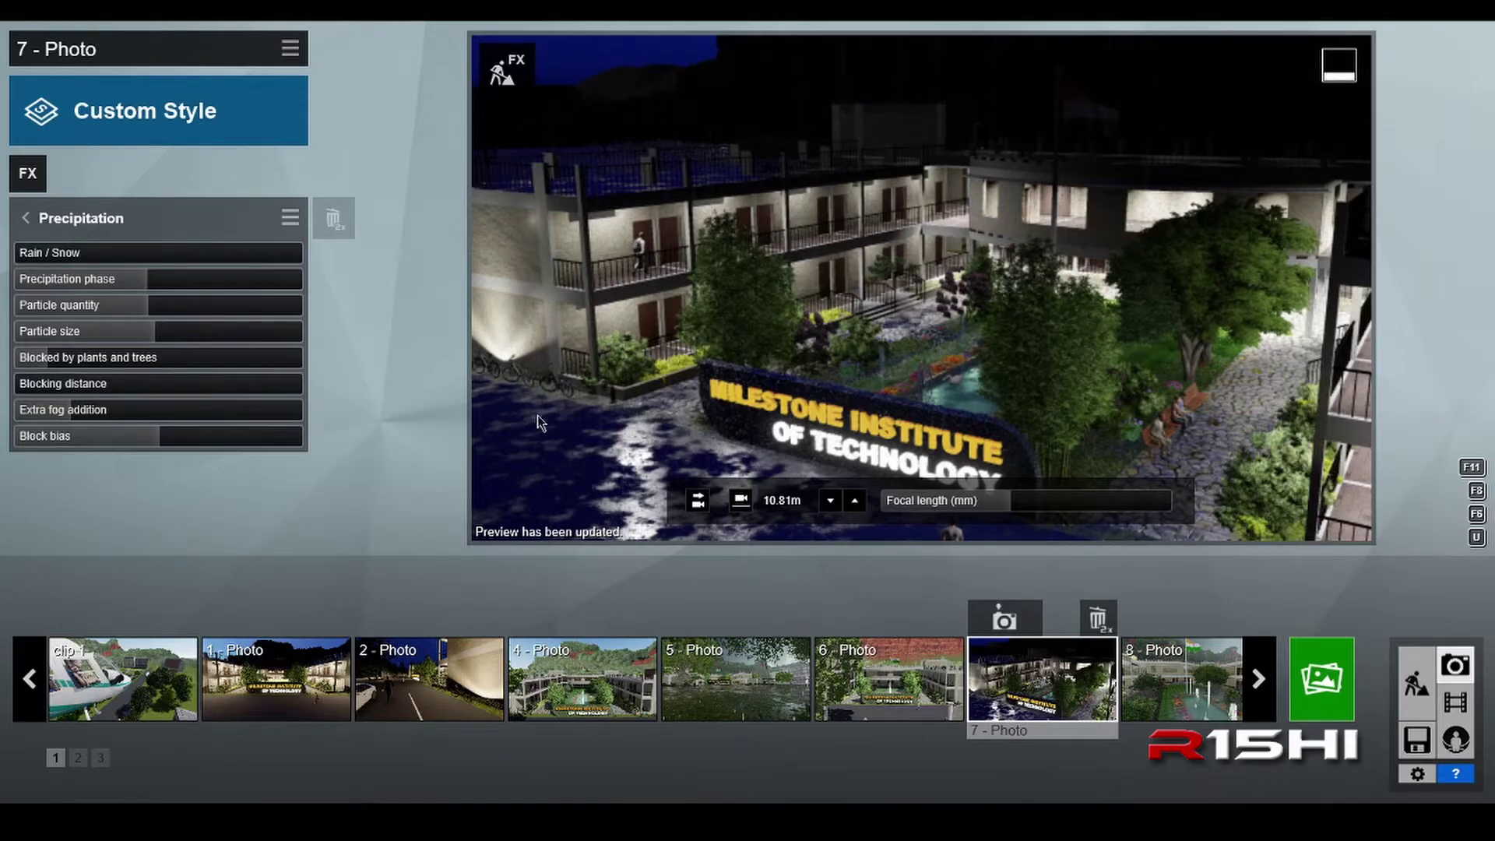
left_click(1316, 698)
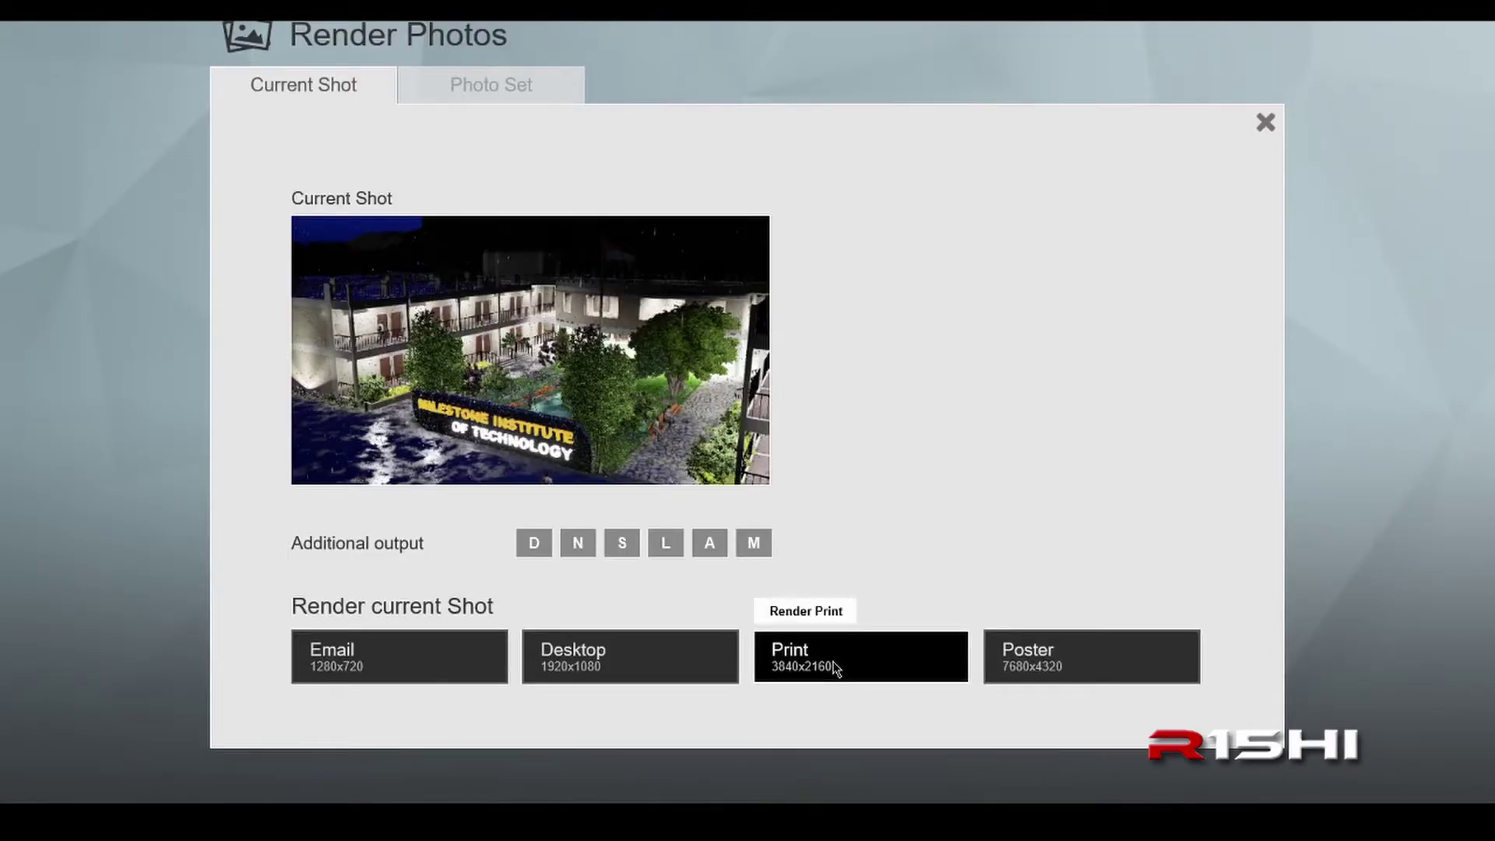
left_click(537, 549)
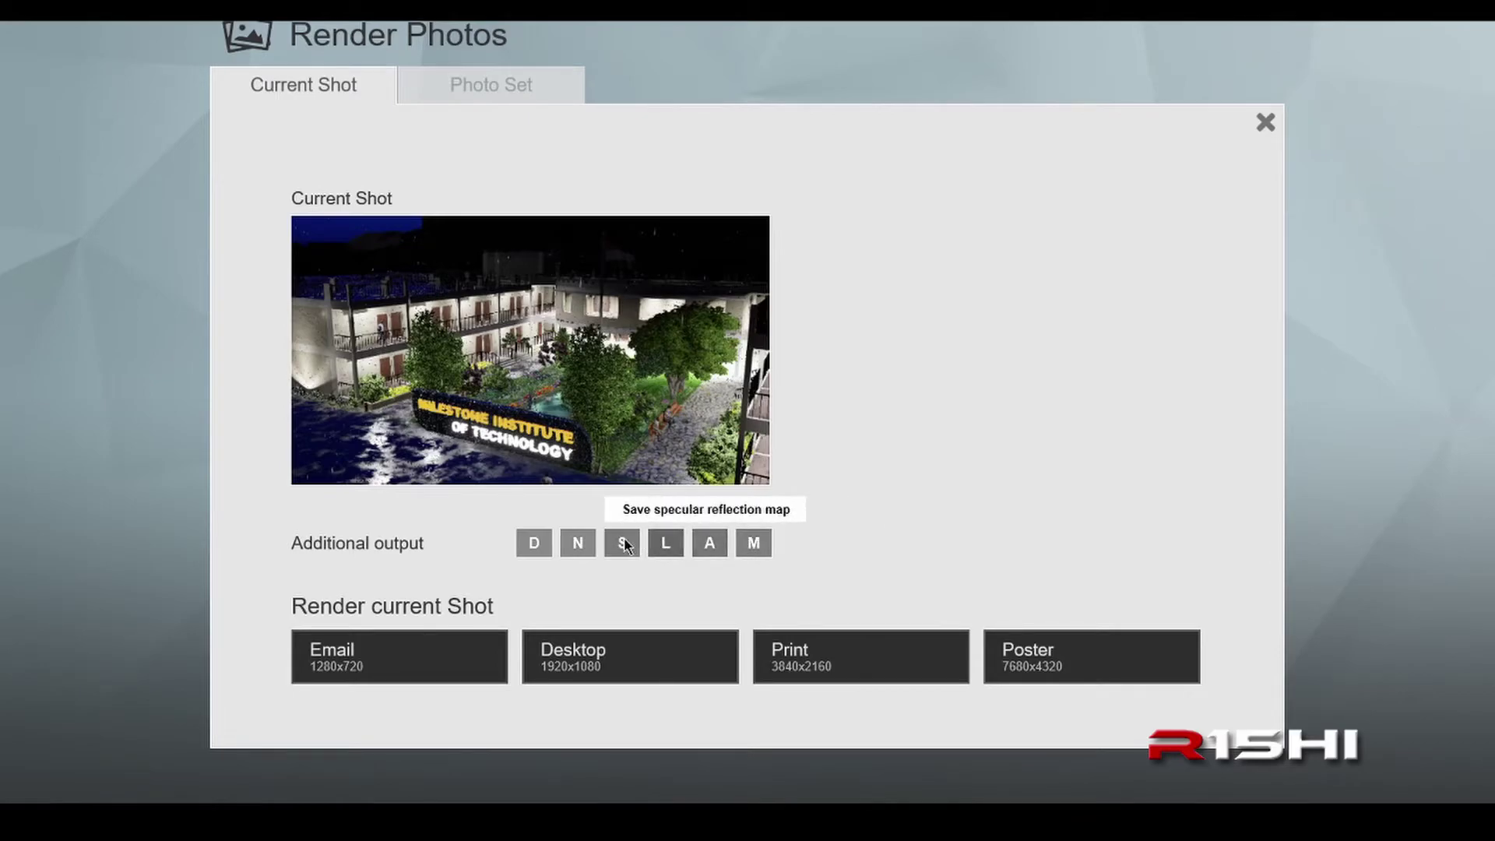
left_click(837, 670)
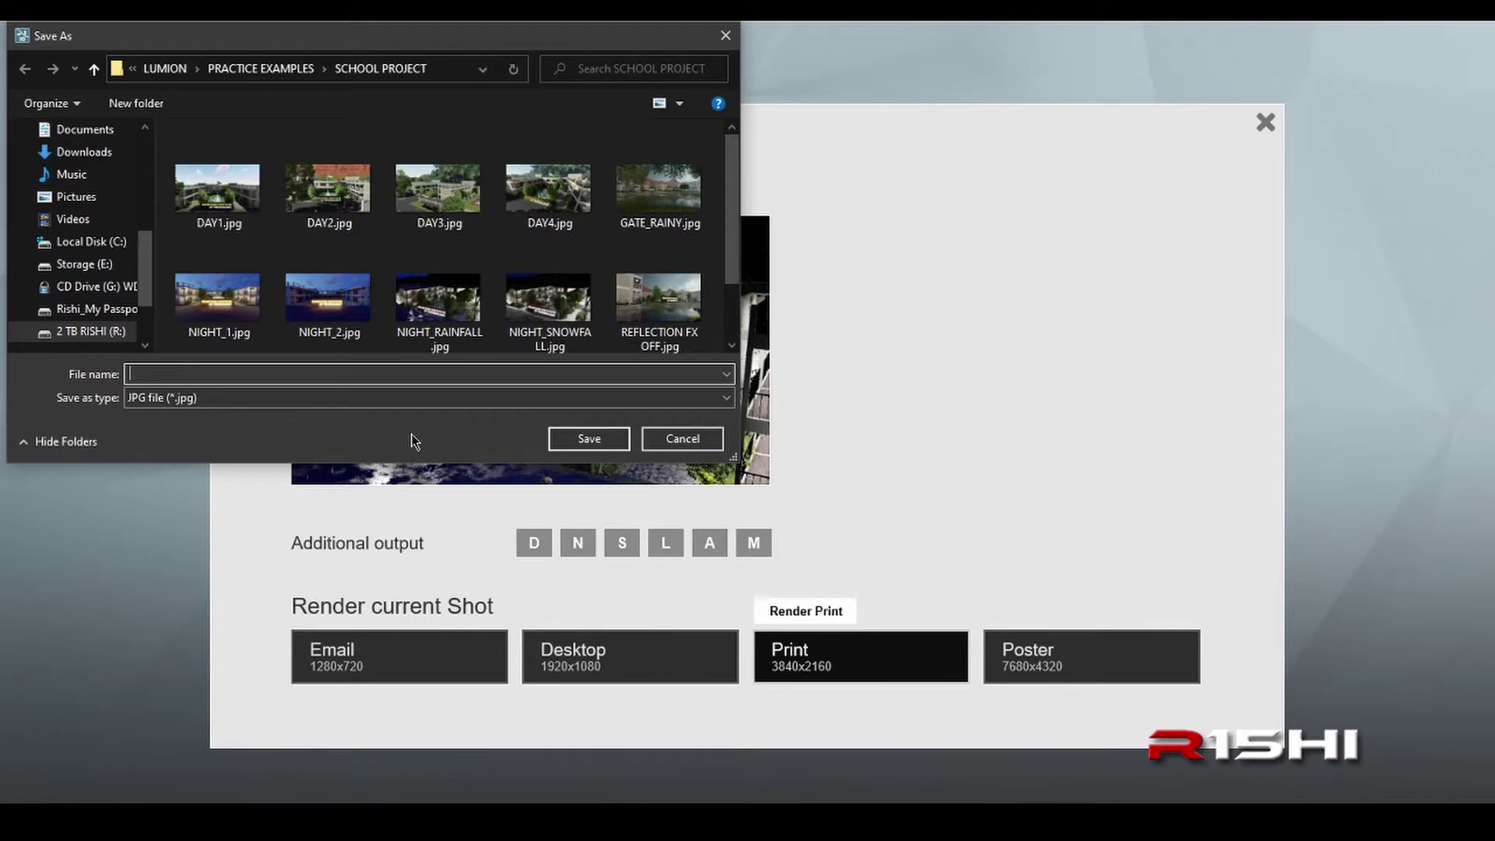
Save the render in the SCHOOL PROJECT folder as NIGHT_RAINFALL_NO REFLECTIONS FX.jpg, basing the name on the existing night rainfall file
left_click(439, 300)
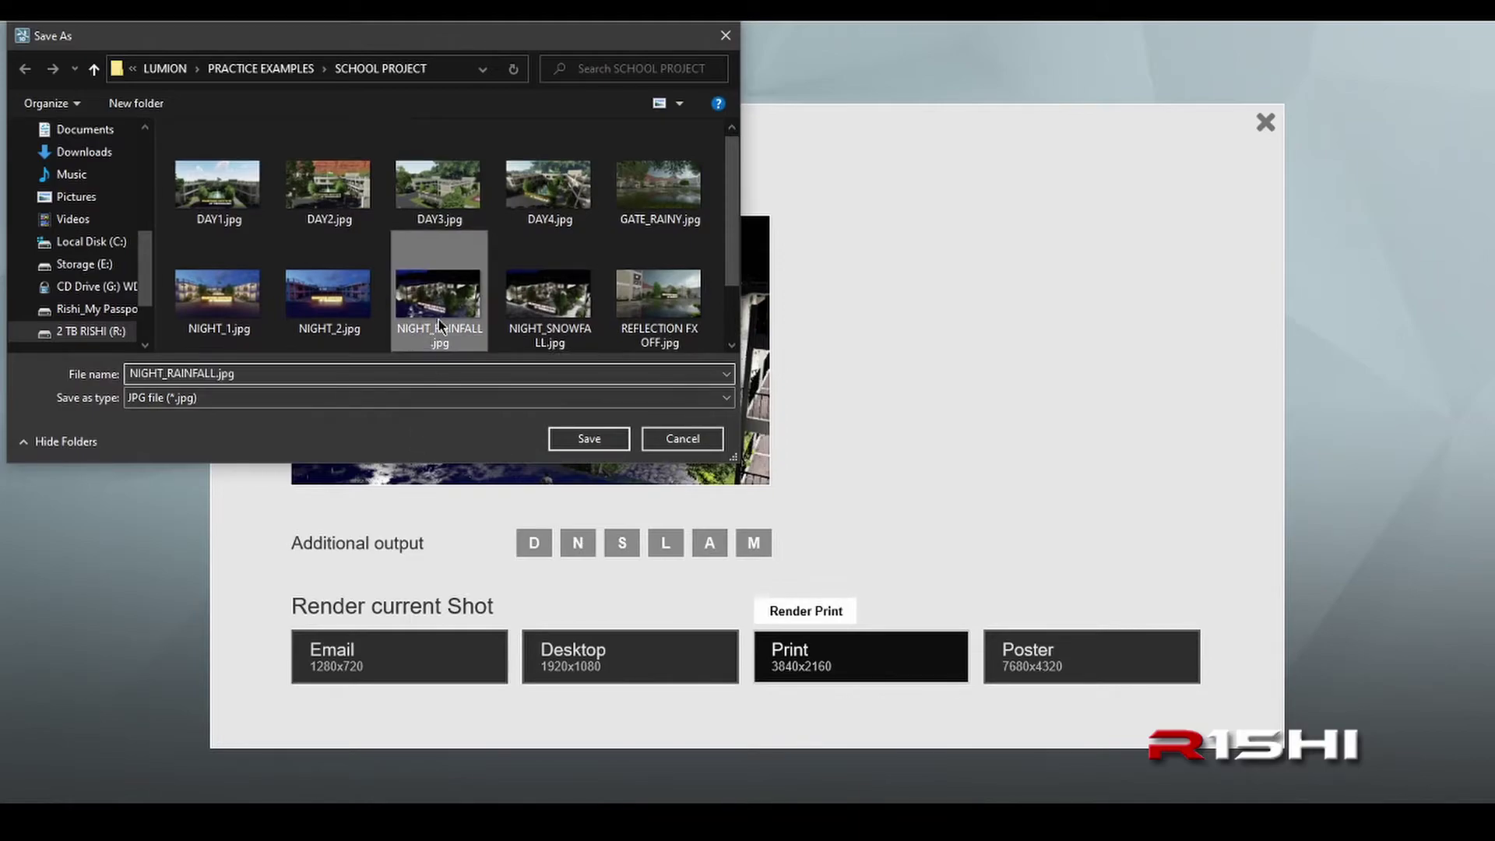
double_click(221, 375)
left_click(219, 375)
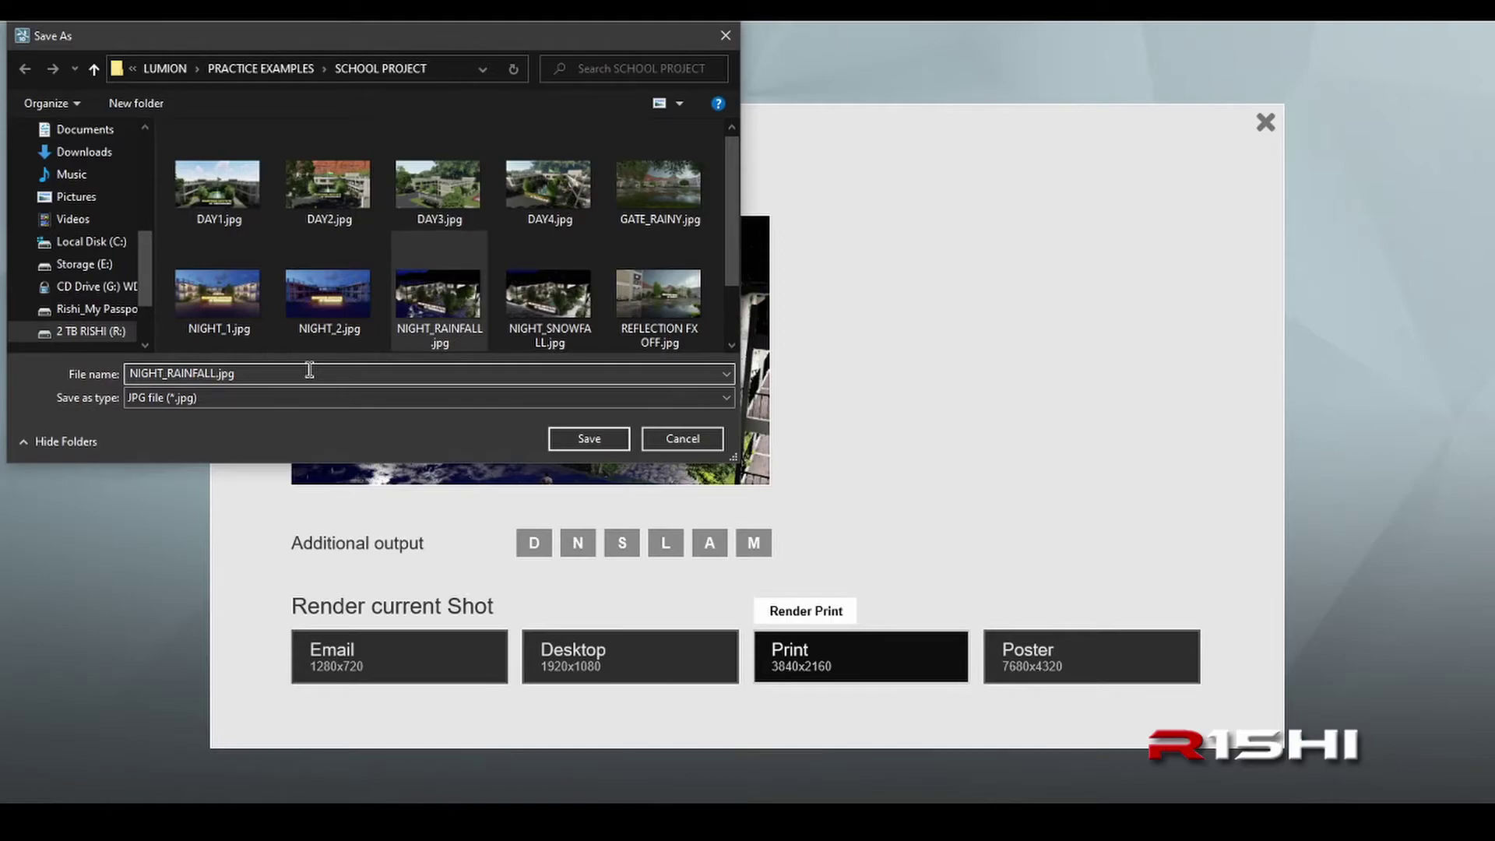
type("_")
type("NO REFE")
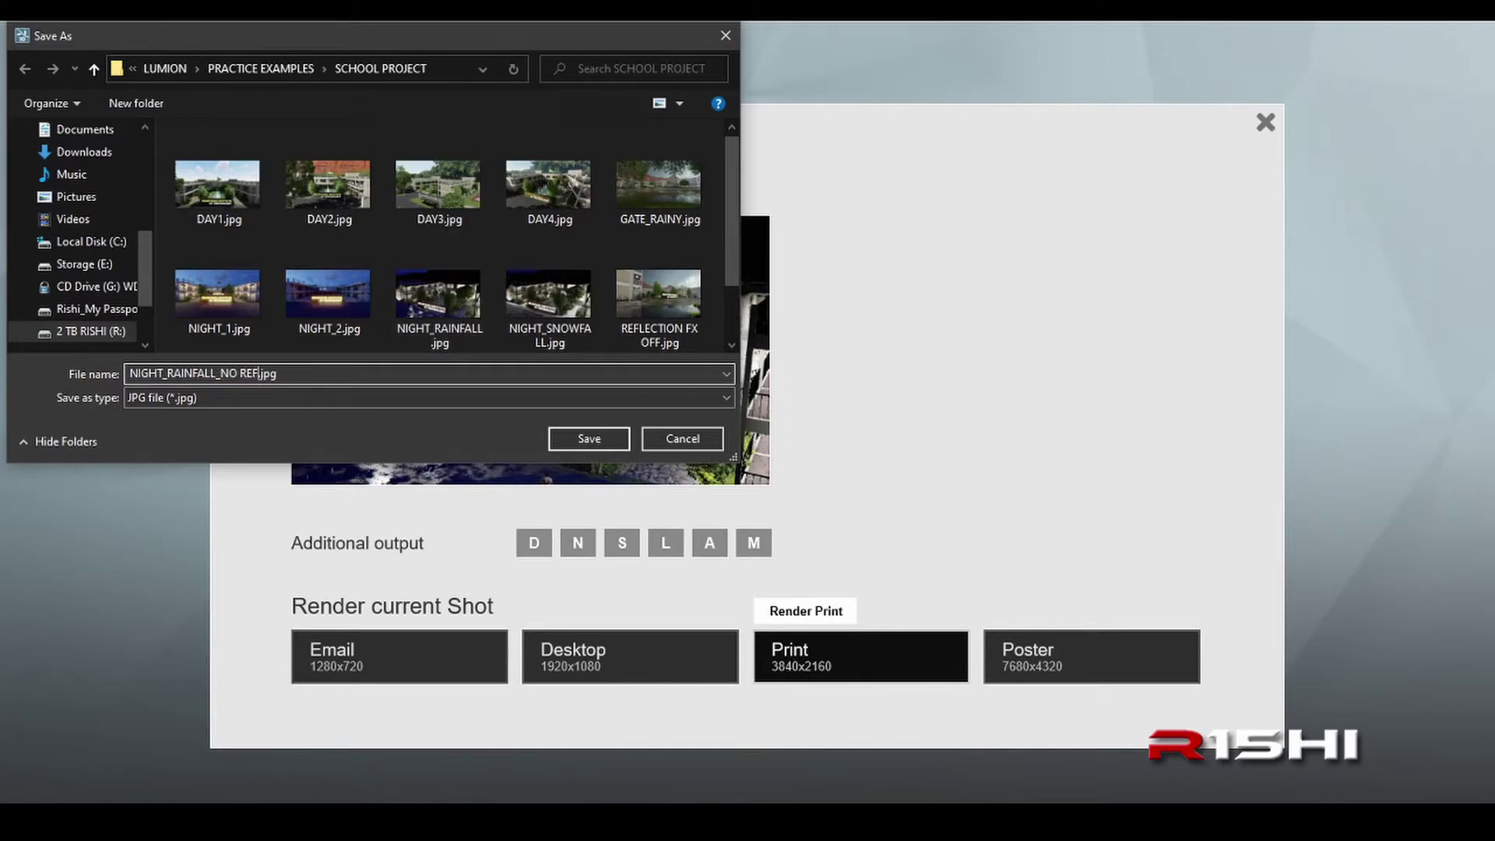
type("LECTIONS FX")
left_click(583, 444)
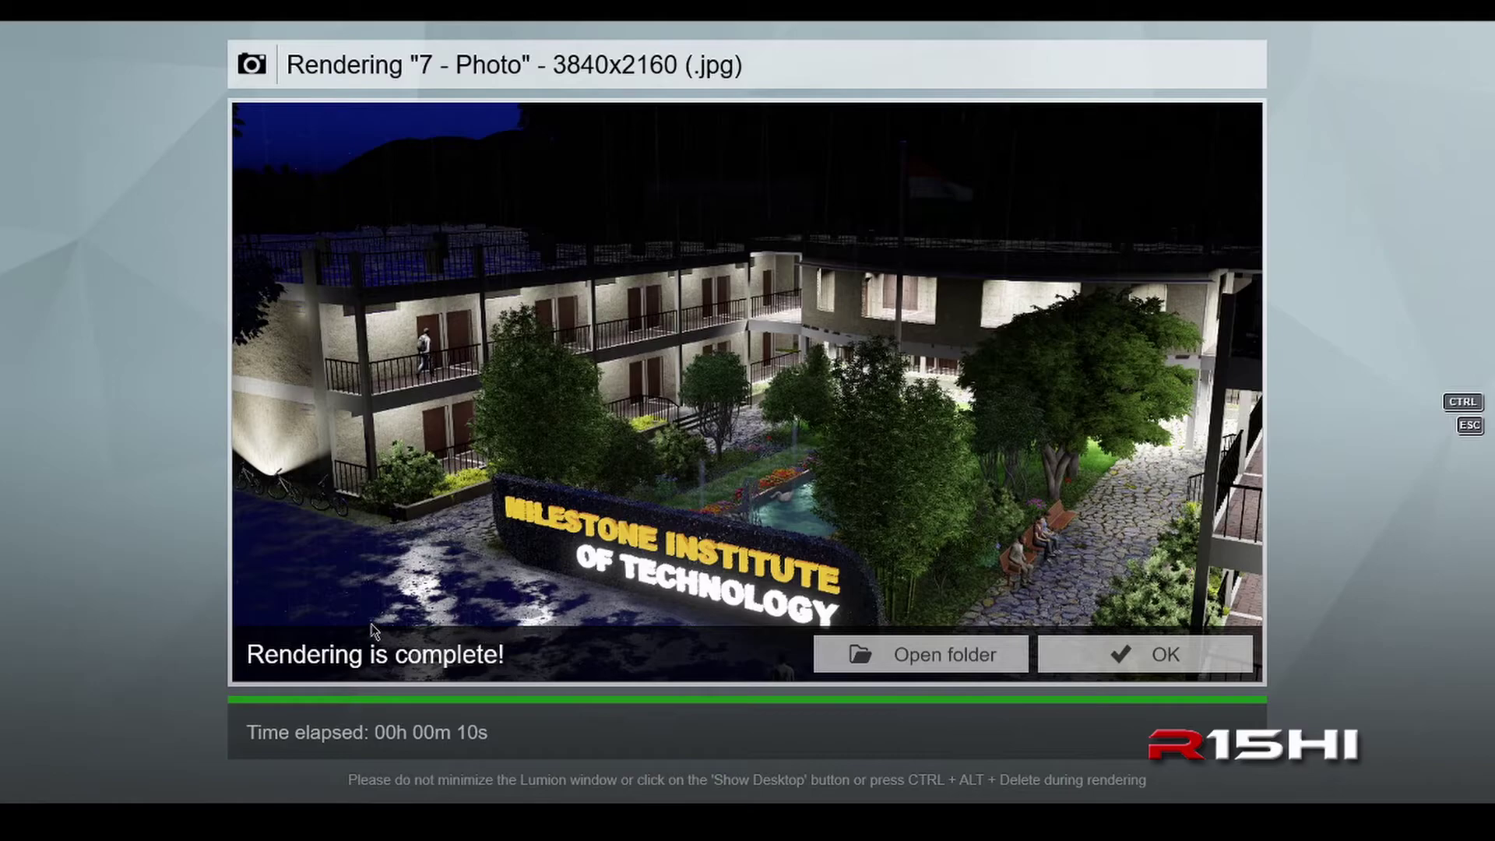
Open the rendered night rainfall image from its output folder and examine the raindrops, puddles and wet ground up close
left_click(1002, 659)
double_click(666, 382)
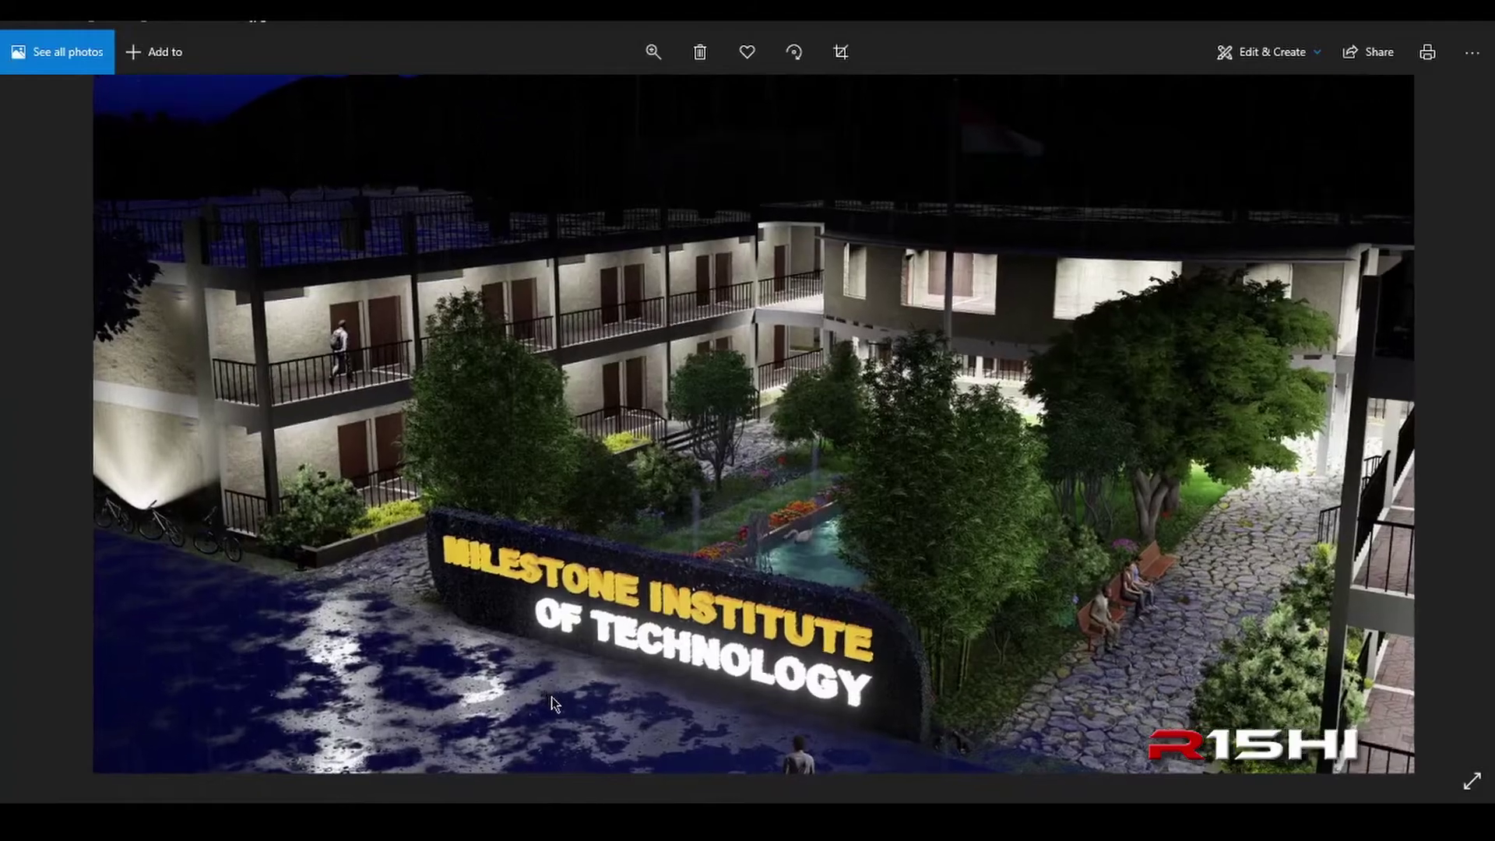
scroll(552, 696, "up", 5)
left_click_drag(476, 593, 975, 460)
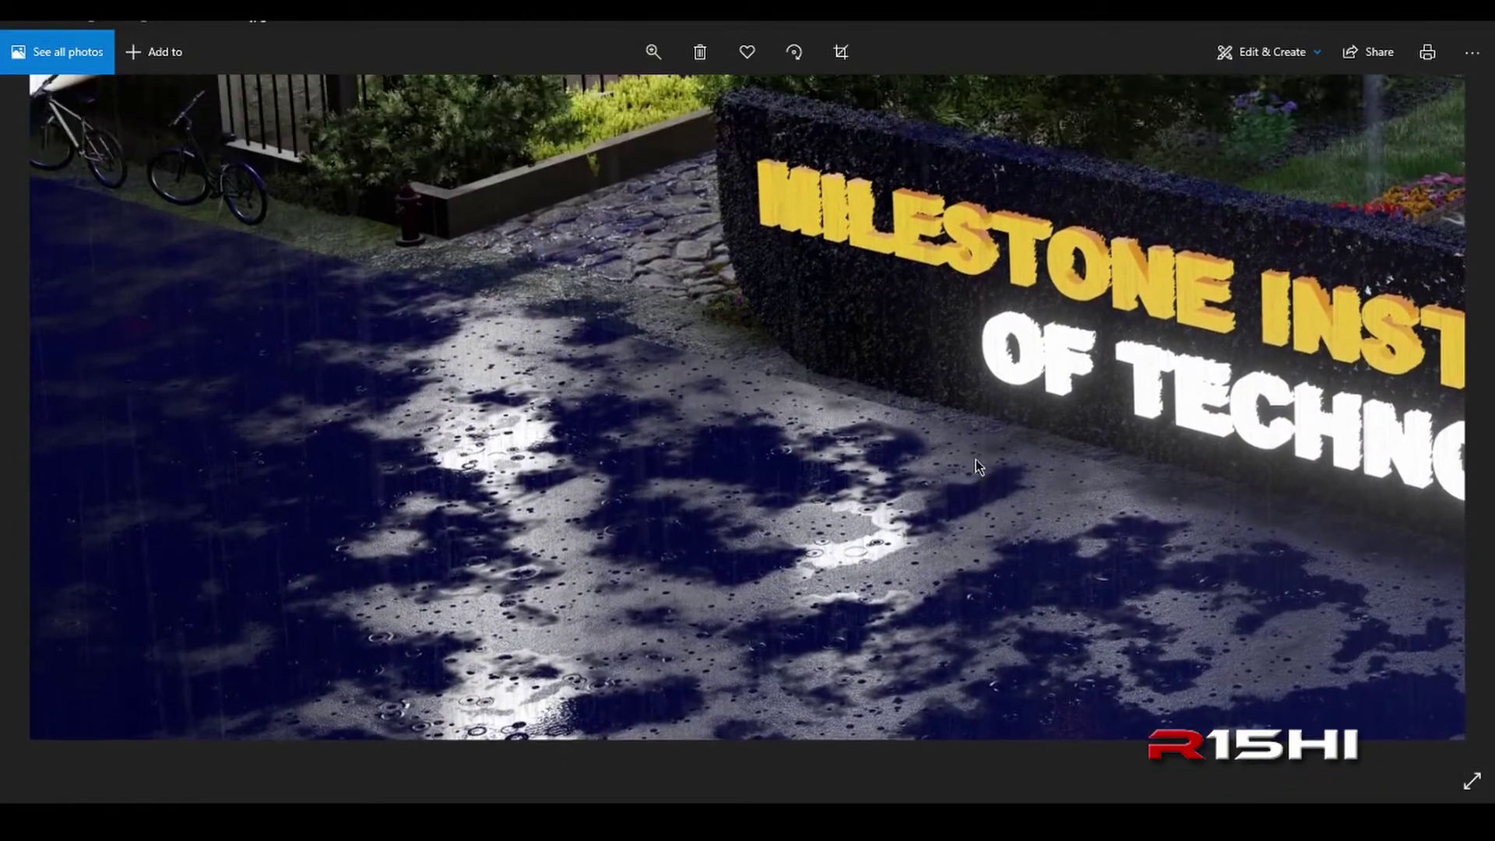
left_click_drag(730, 455, 713, 510)
scroll(797, 645, "up", 3)
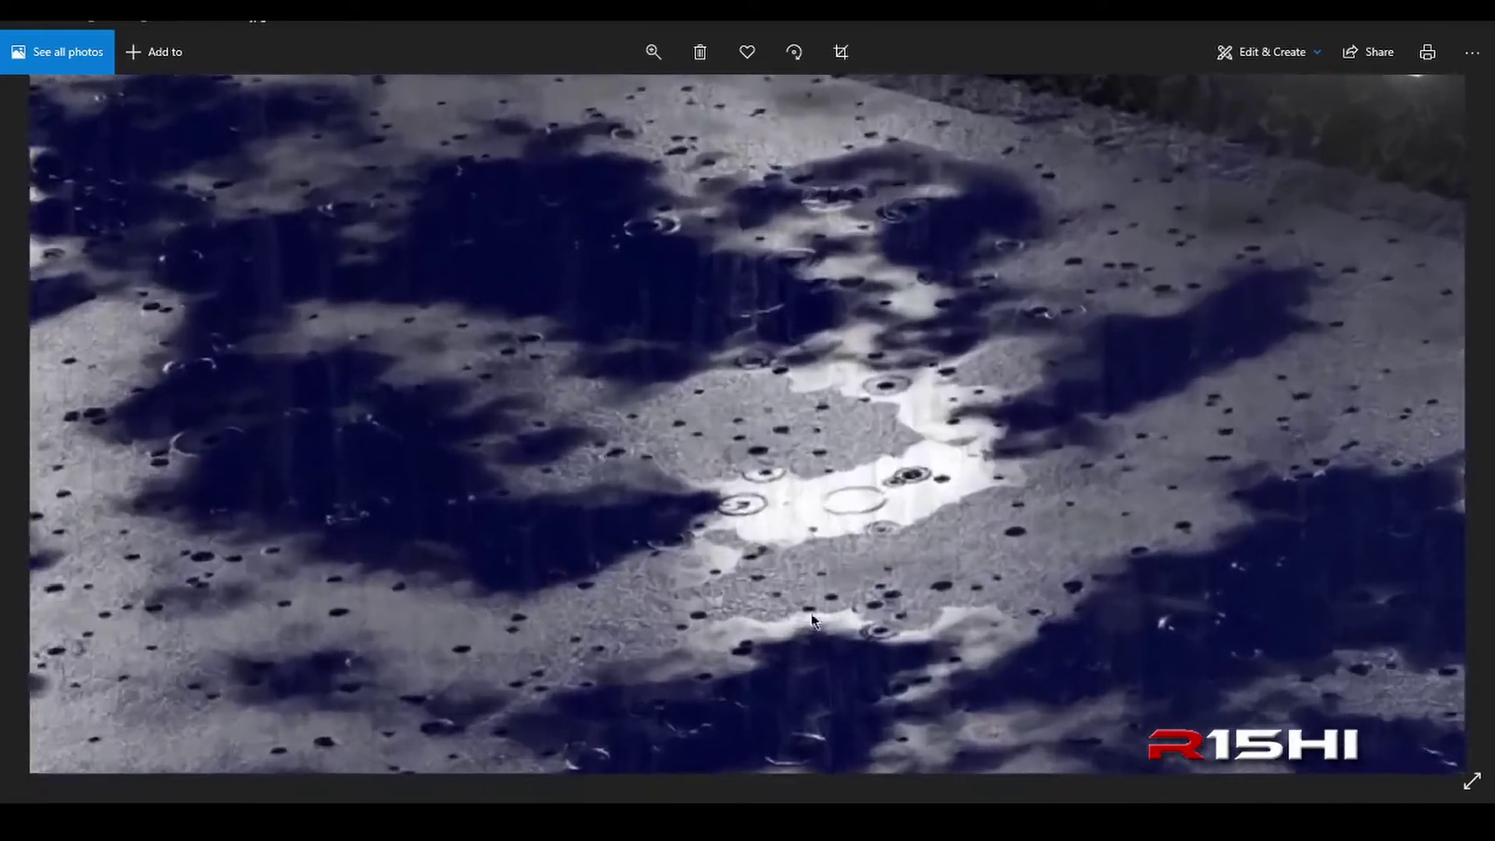
scroll(876, 501, "down", 5)
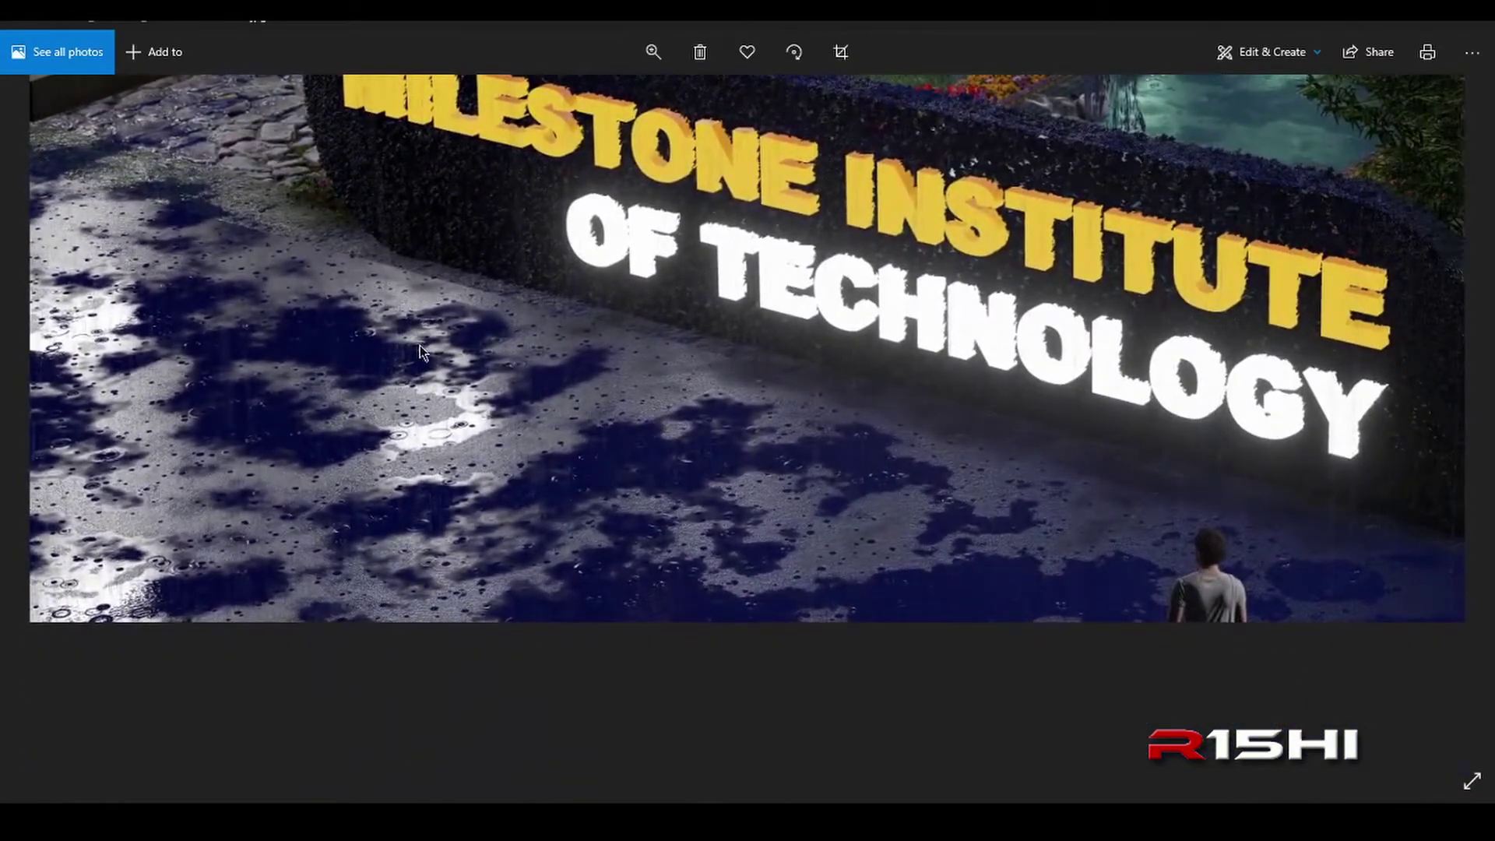
scroll(419, 345, "down", 3)
scroll(809, 569, "up", 3)
left_click_drag(808, 569, 775, 570)
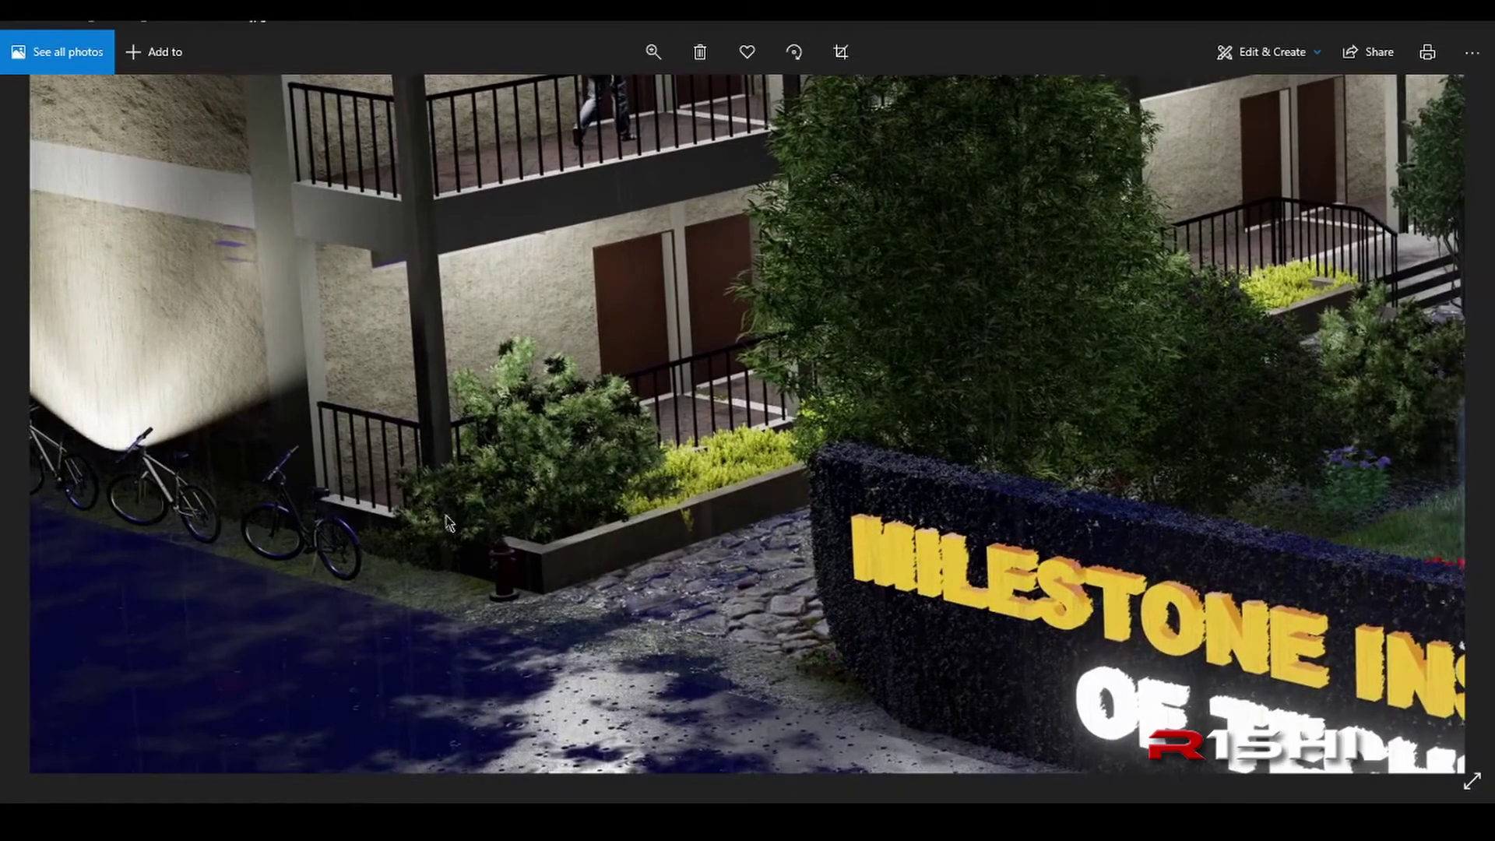
scroll(355, 544, "down", 5)
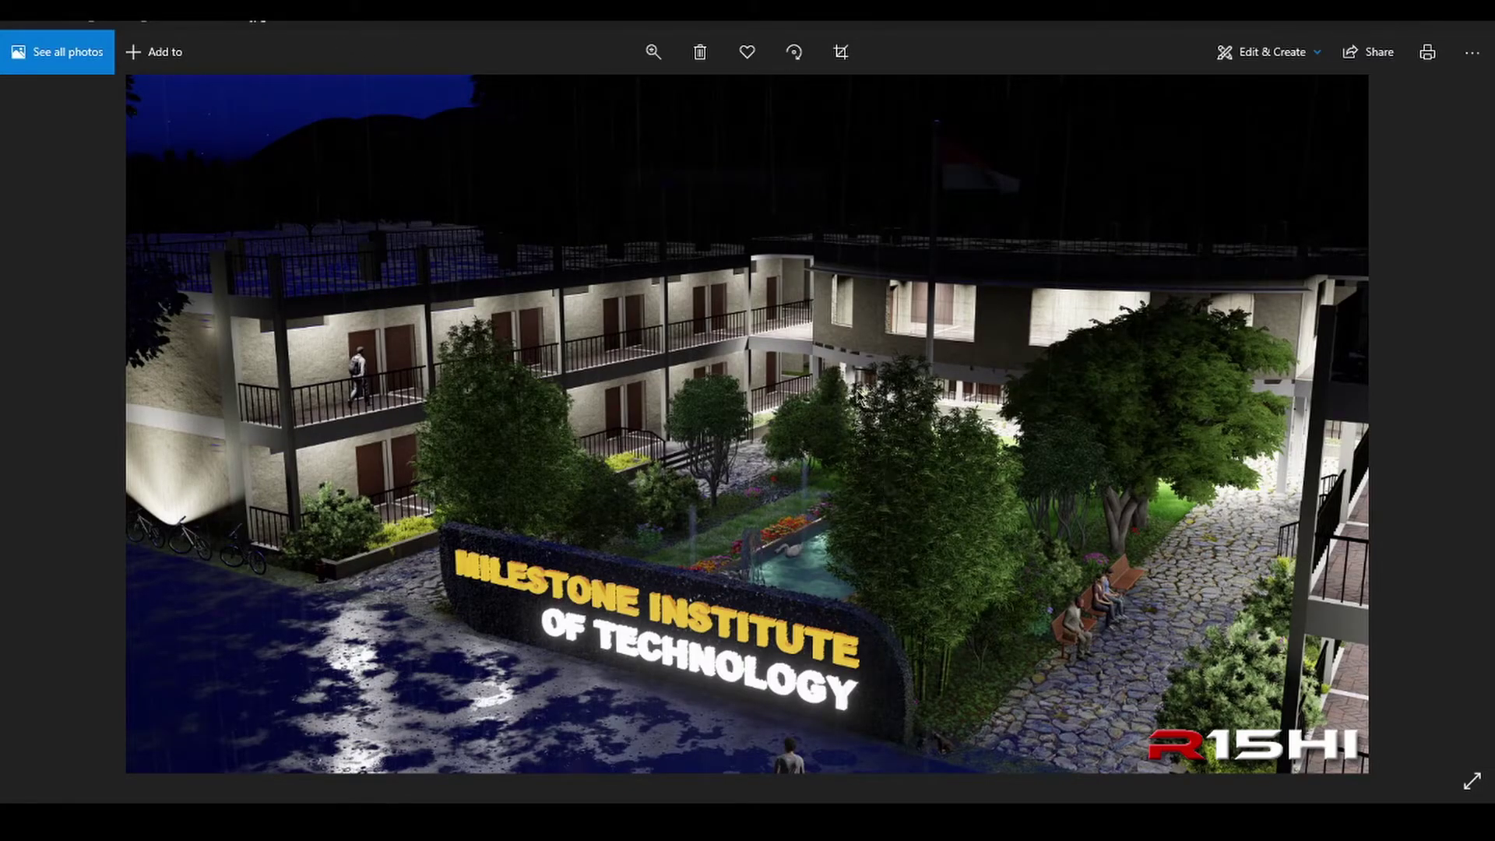
Close the image, minimize the output folder, and dismiss the finished render to return to photo 7
left_click(1474, 25)
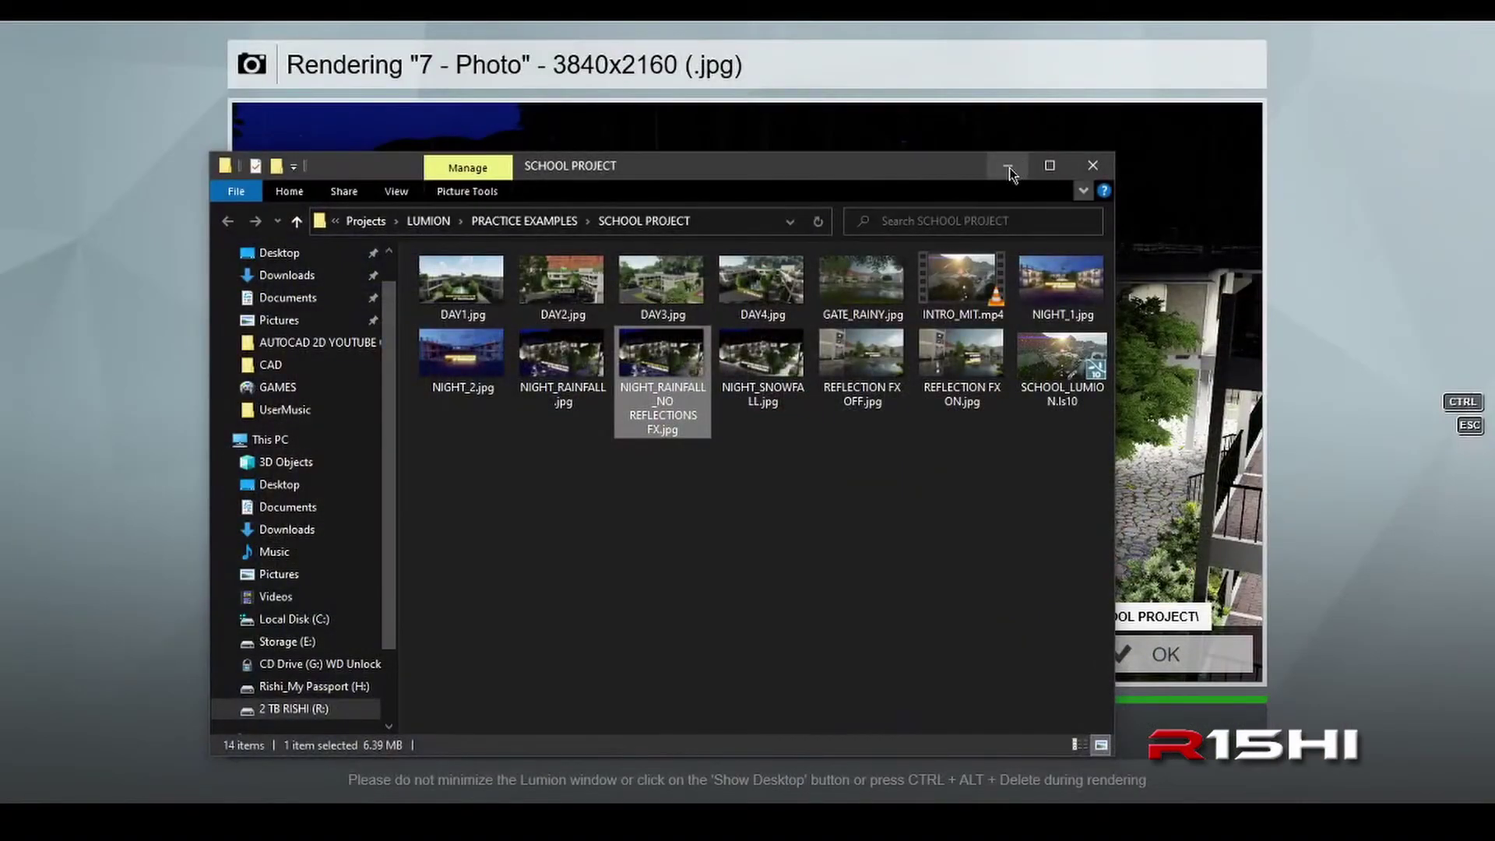
left_click(1009, 166)
left_click(1129, 656)
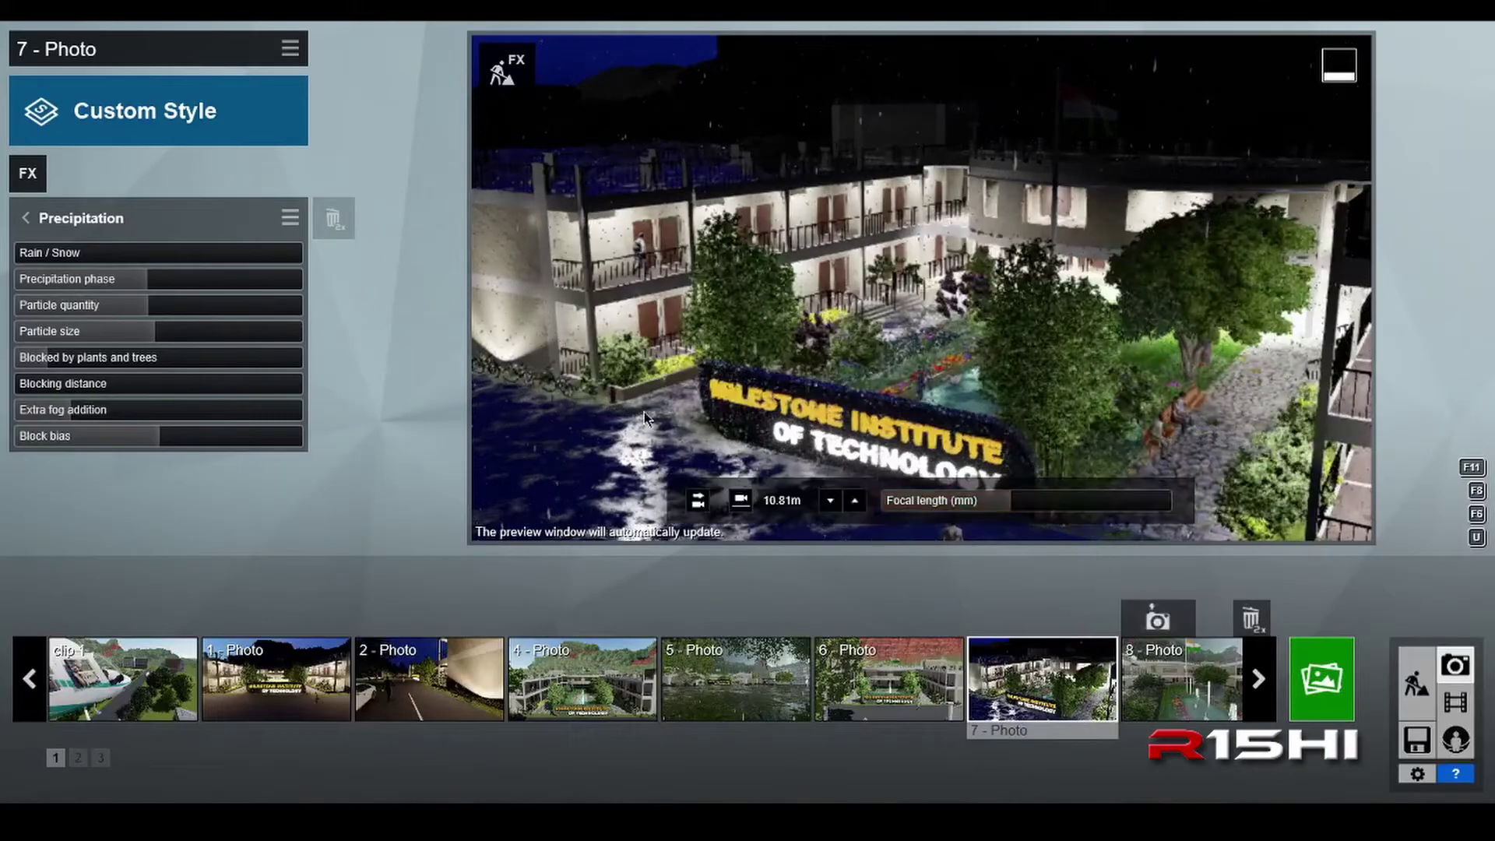
Add the Reflection effect from the Advanced category to photo 7
left_click(38, 182)
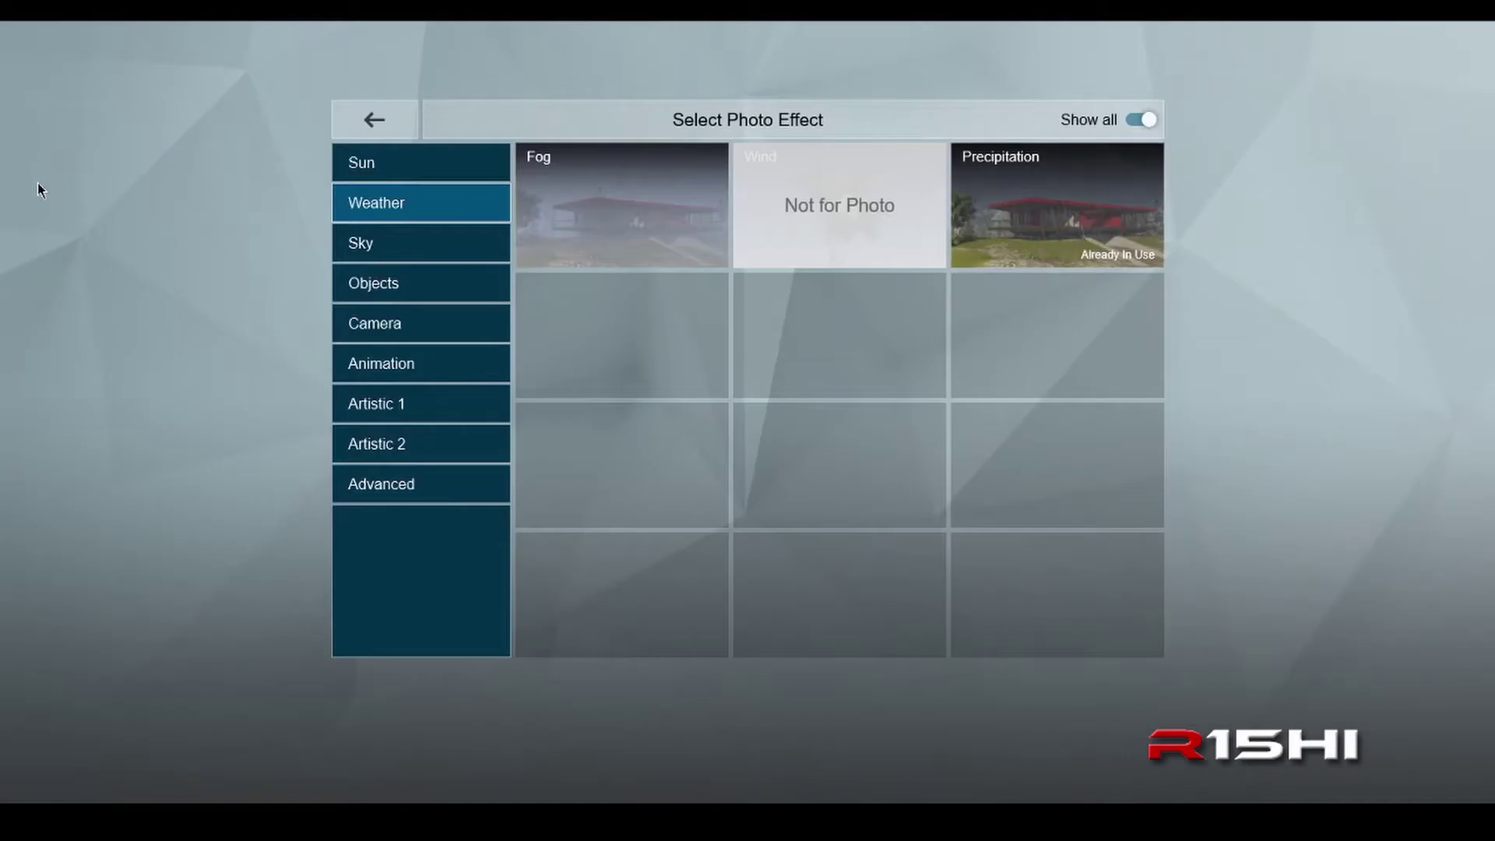
left_click(418, 497)
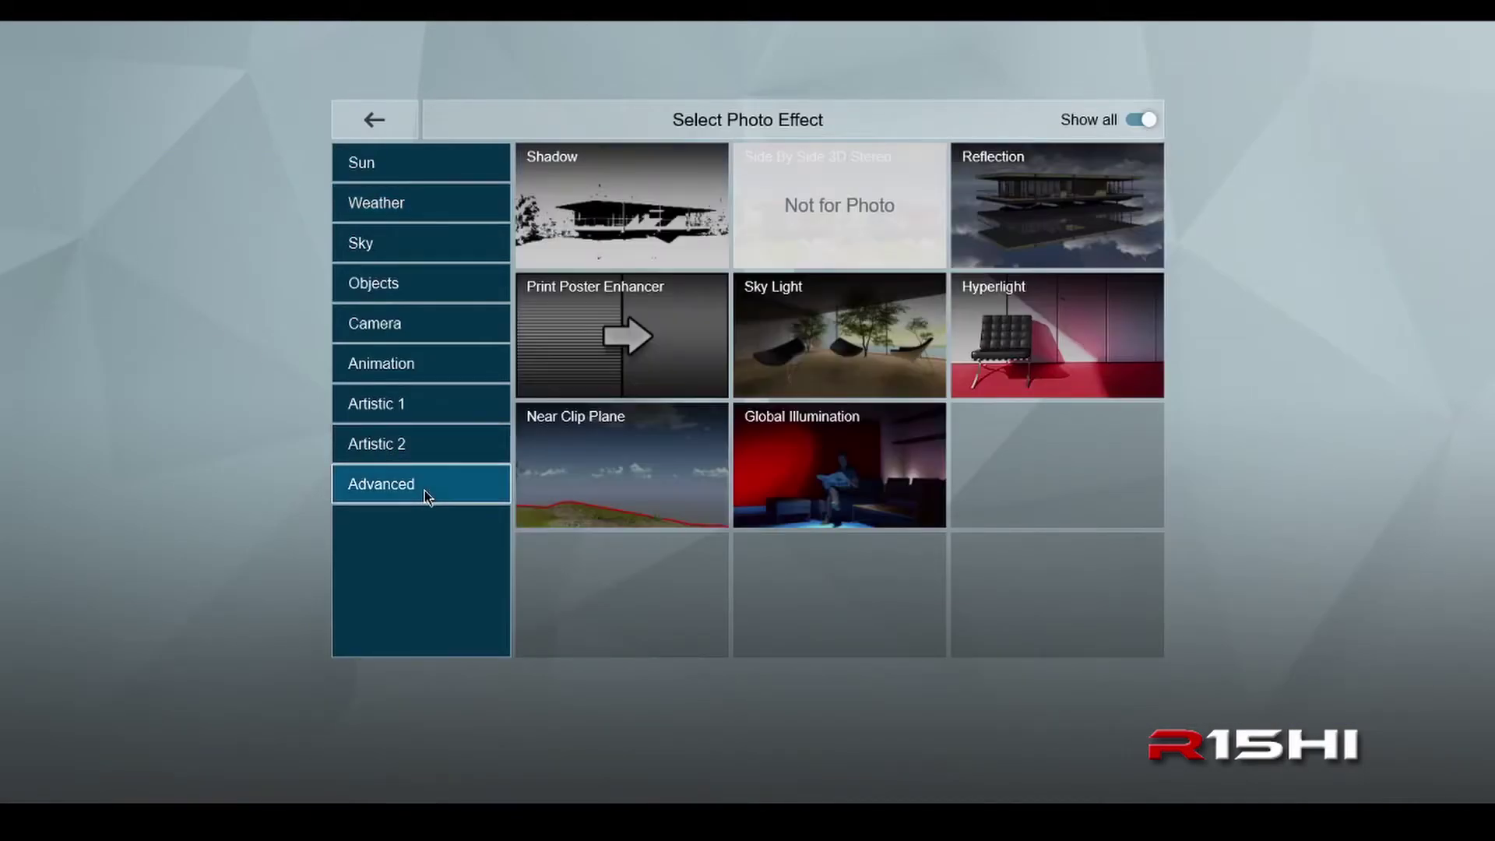
left_click(1039, 200)
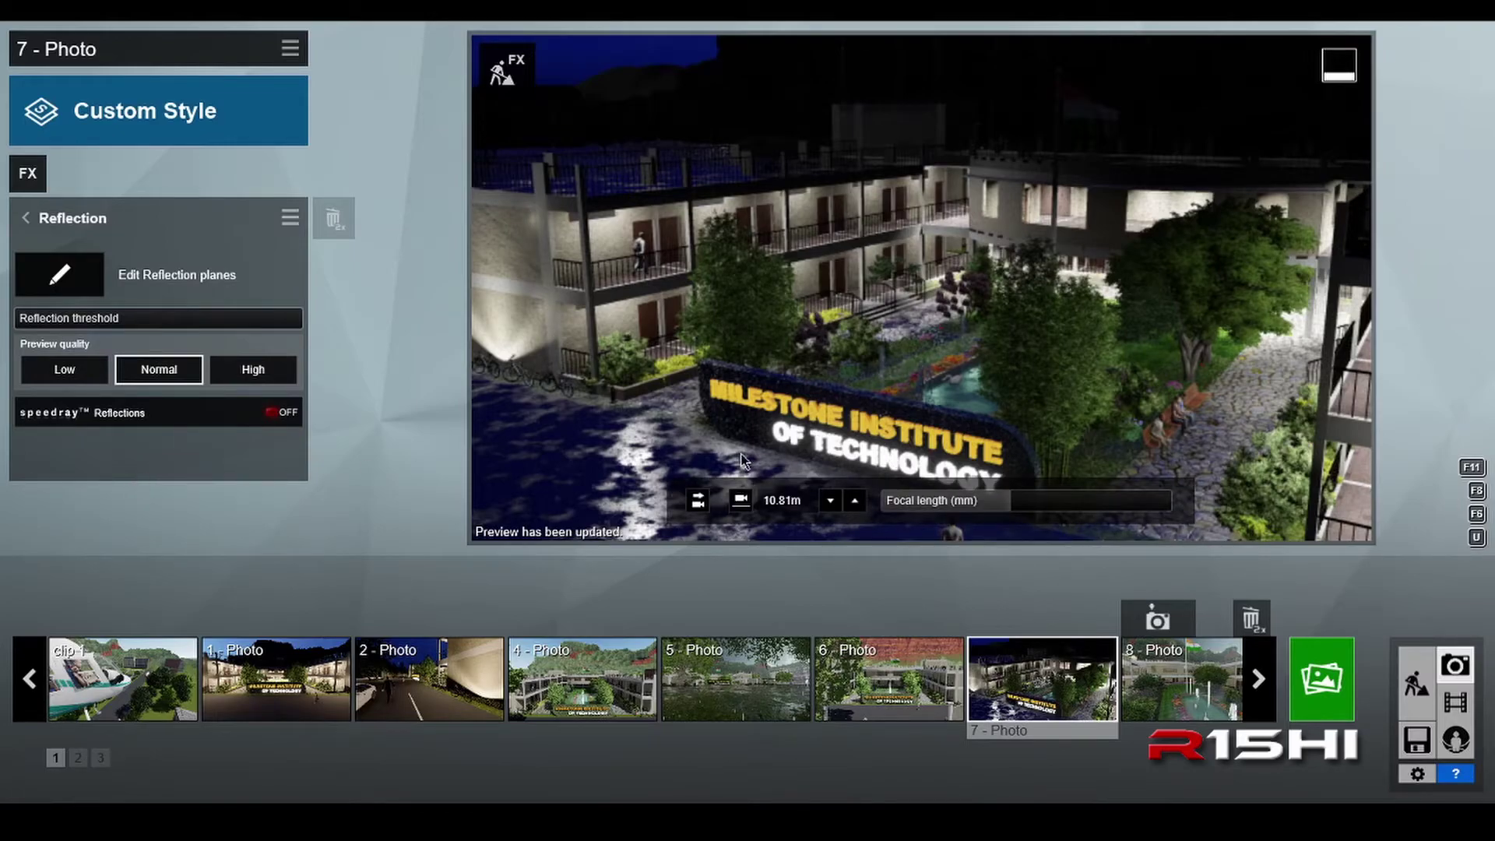
Generate the reflection planes automatically for photo 7, accept them, and turn on Speedray Reflections
left_click(60, 277)
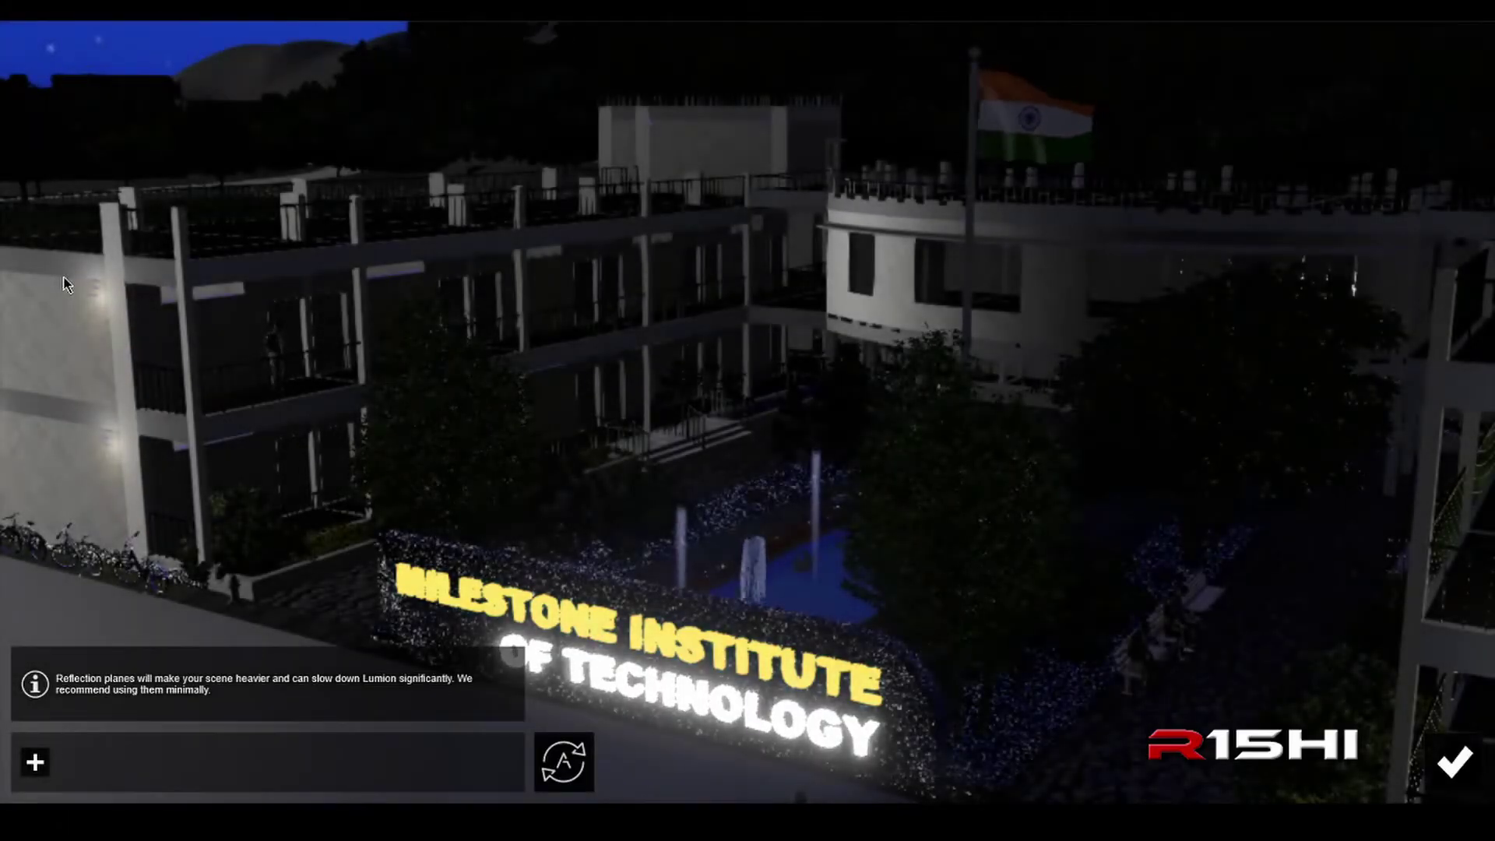
left_click(35, 763)
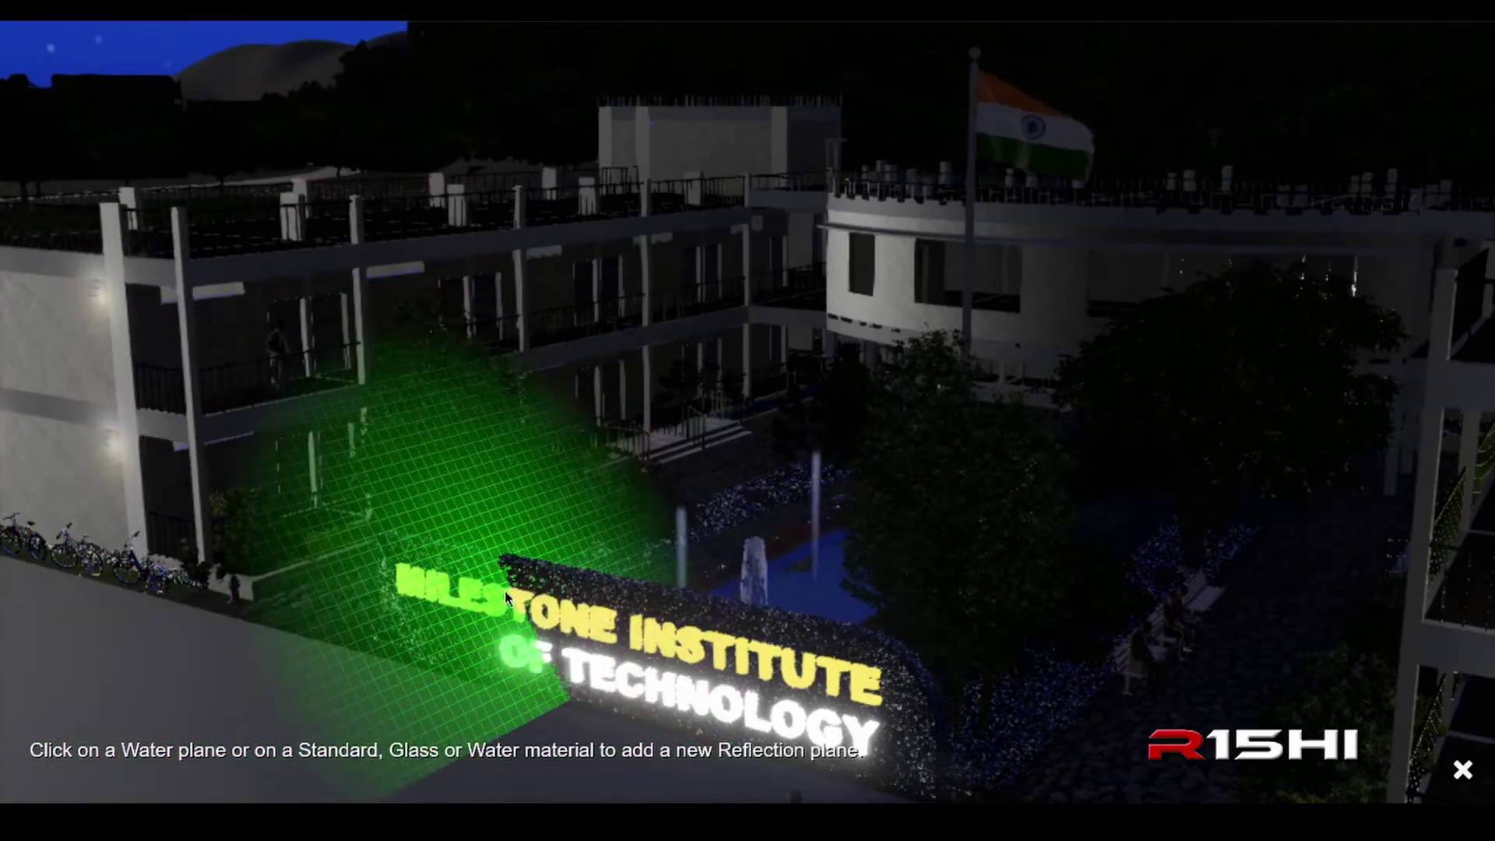
left_click(1463, 770)
left_click(579, 782)
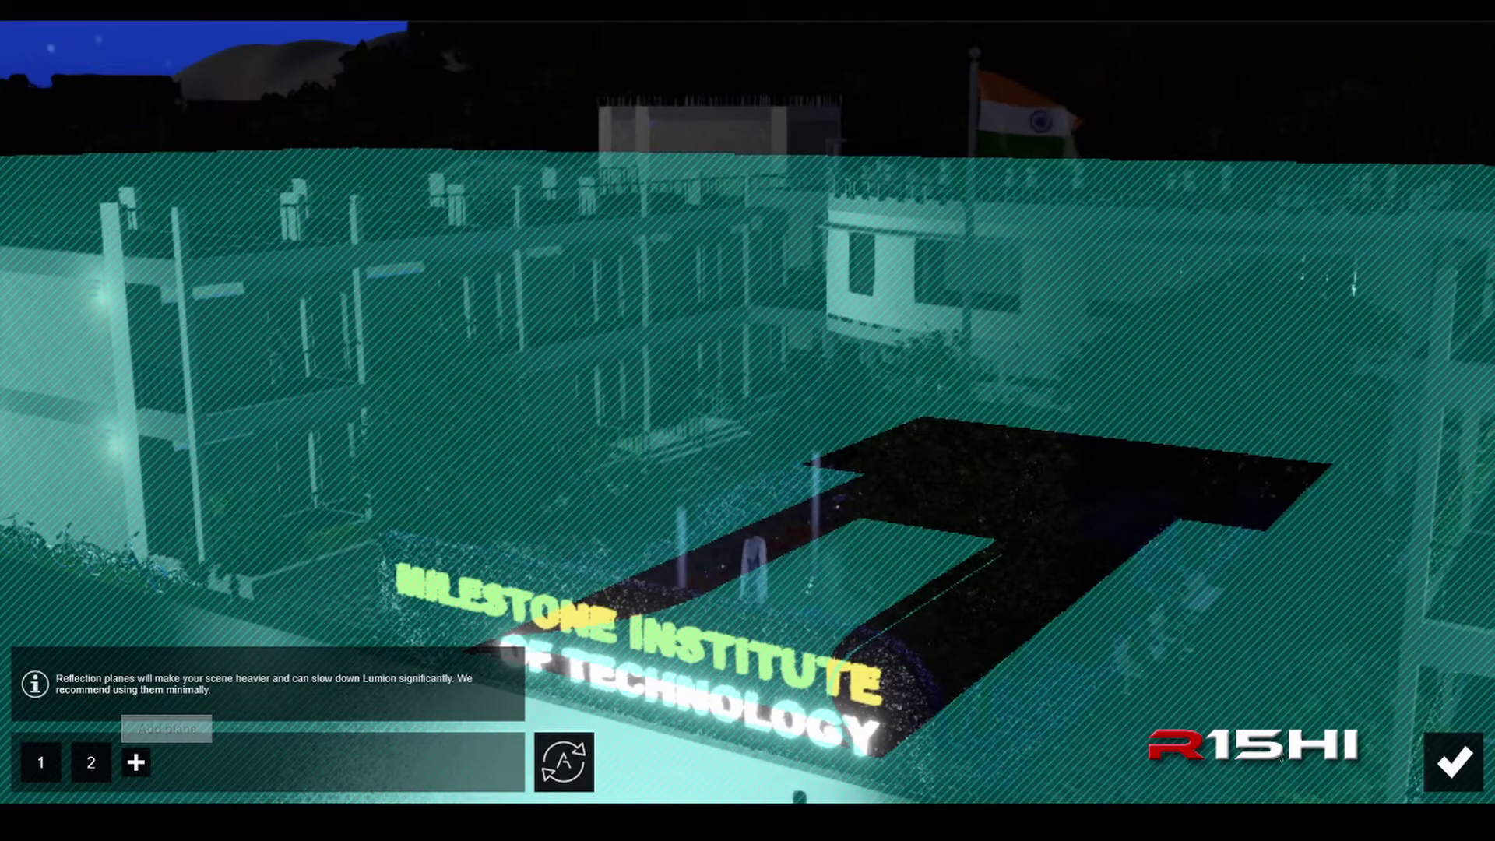
left_click(1455, 762)
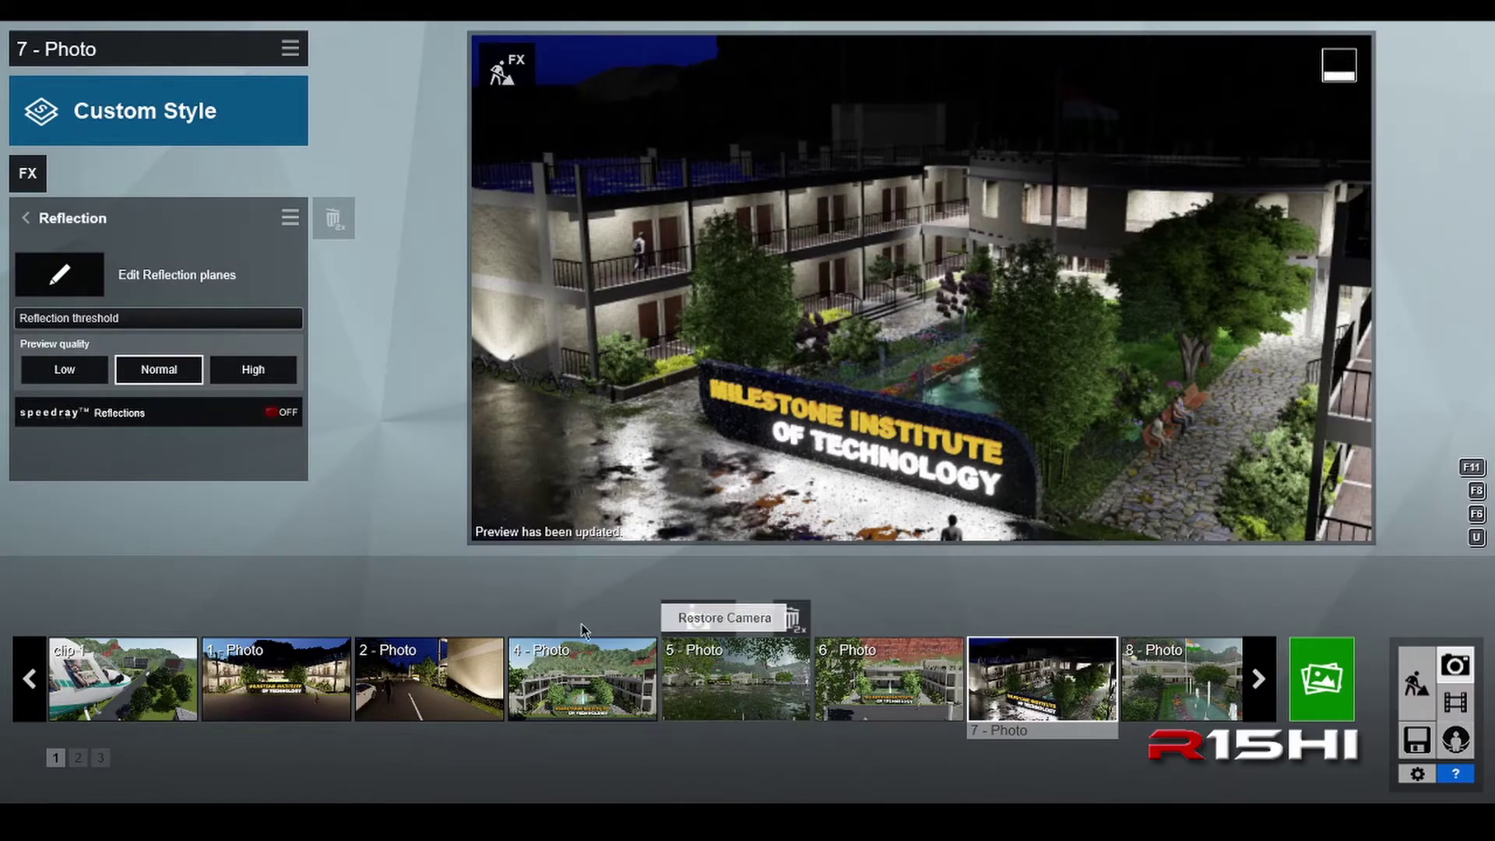
left_click(276, 413)
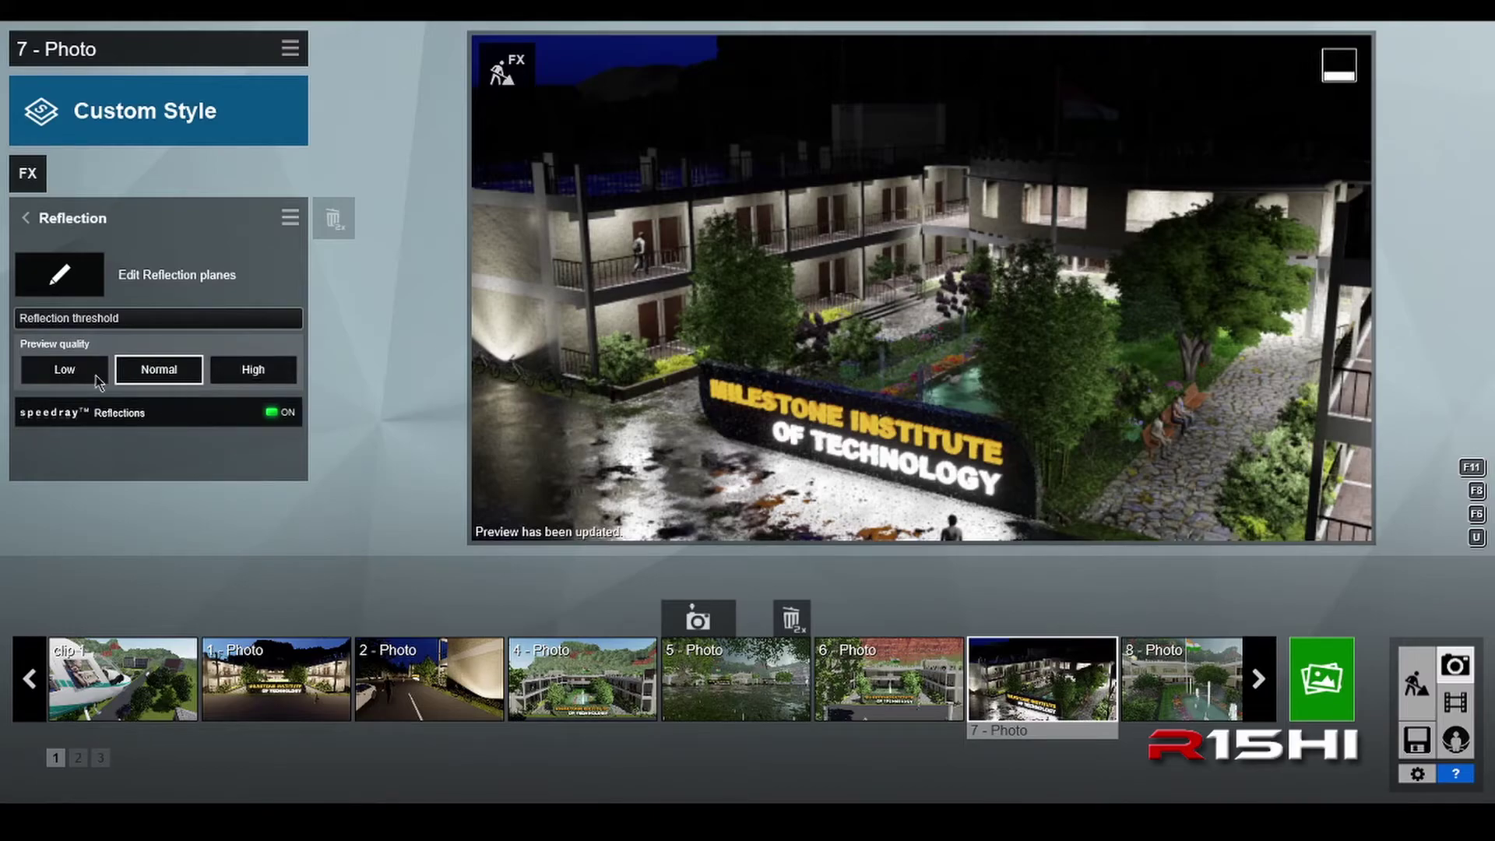
Add a third reflection plane on the flat roof of the straight school wing, and restore photo 7's saved camera view
mouse_move(853, 471)
left_click(59, 274)
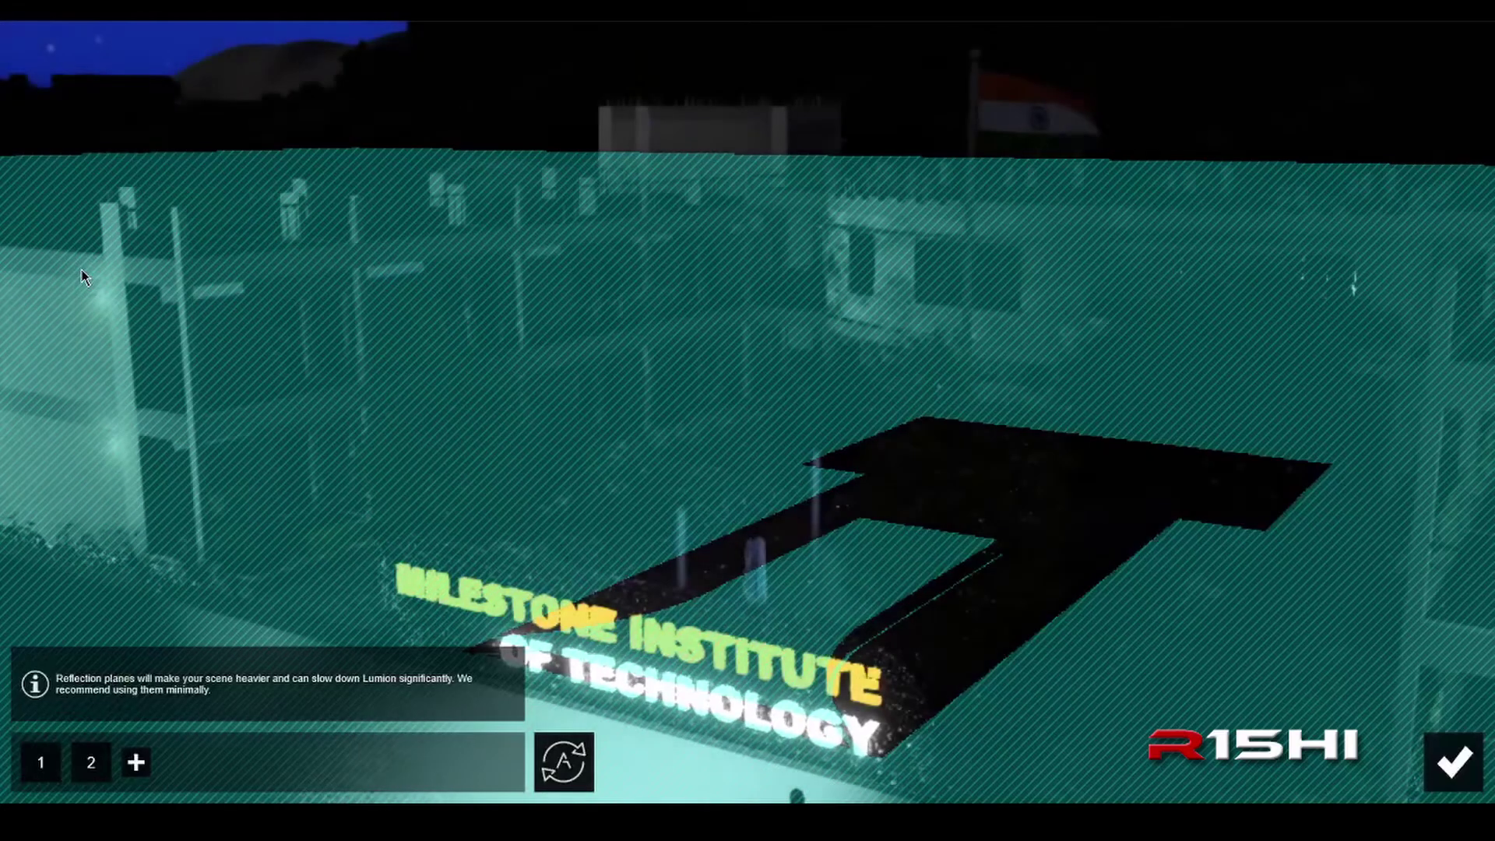
right_click_drag(368, 257, 143, 185)
right_click_drag(687, 305, 662, 499)
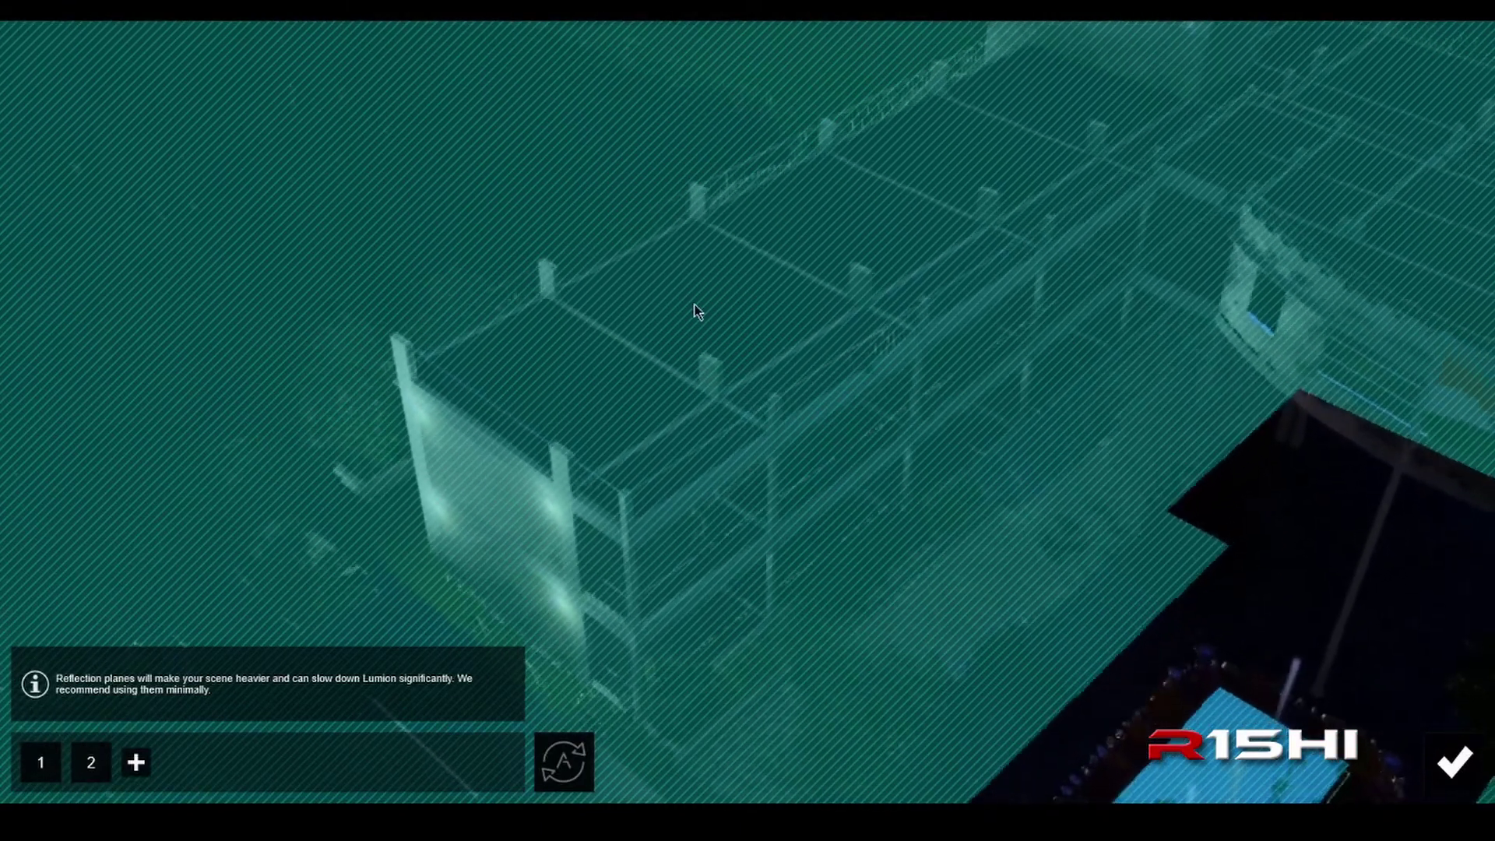
left_click(136, 763)
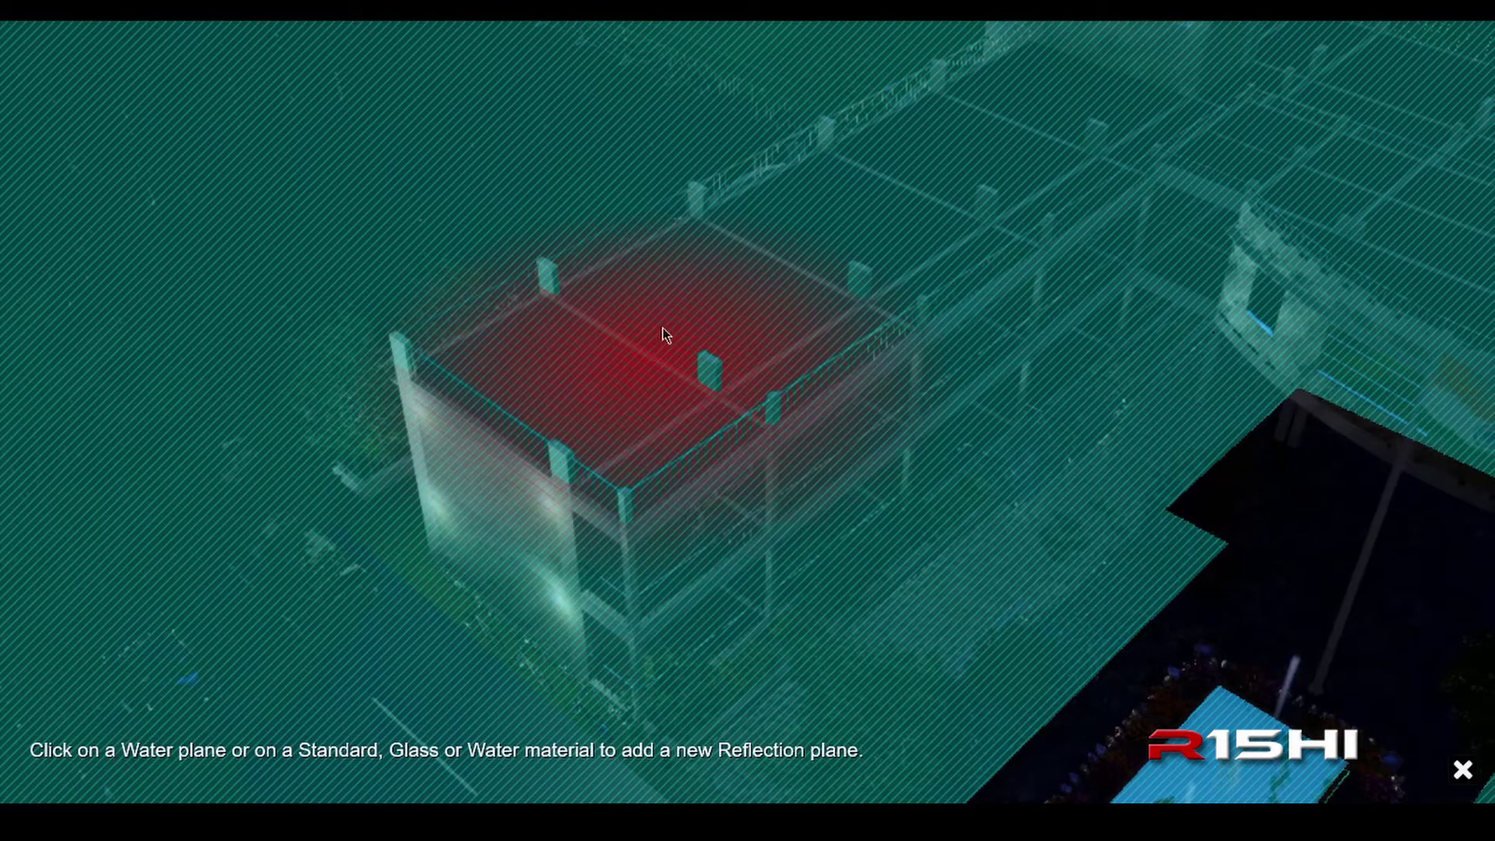
left_click(673, 327)
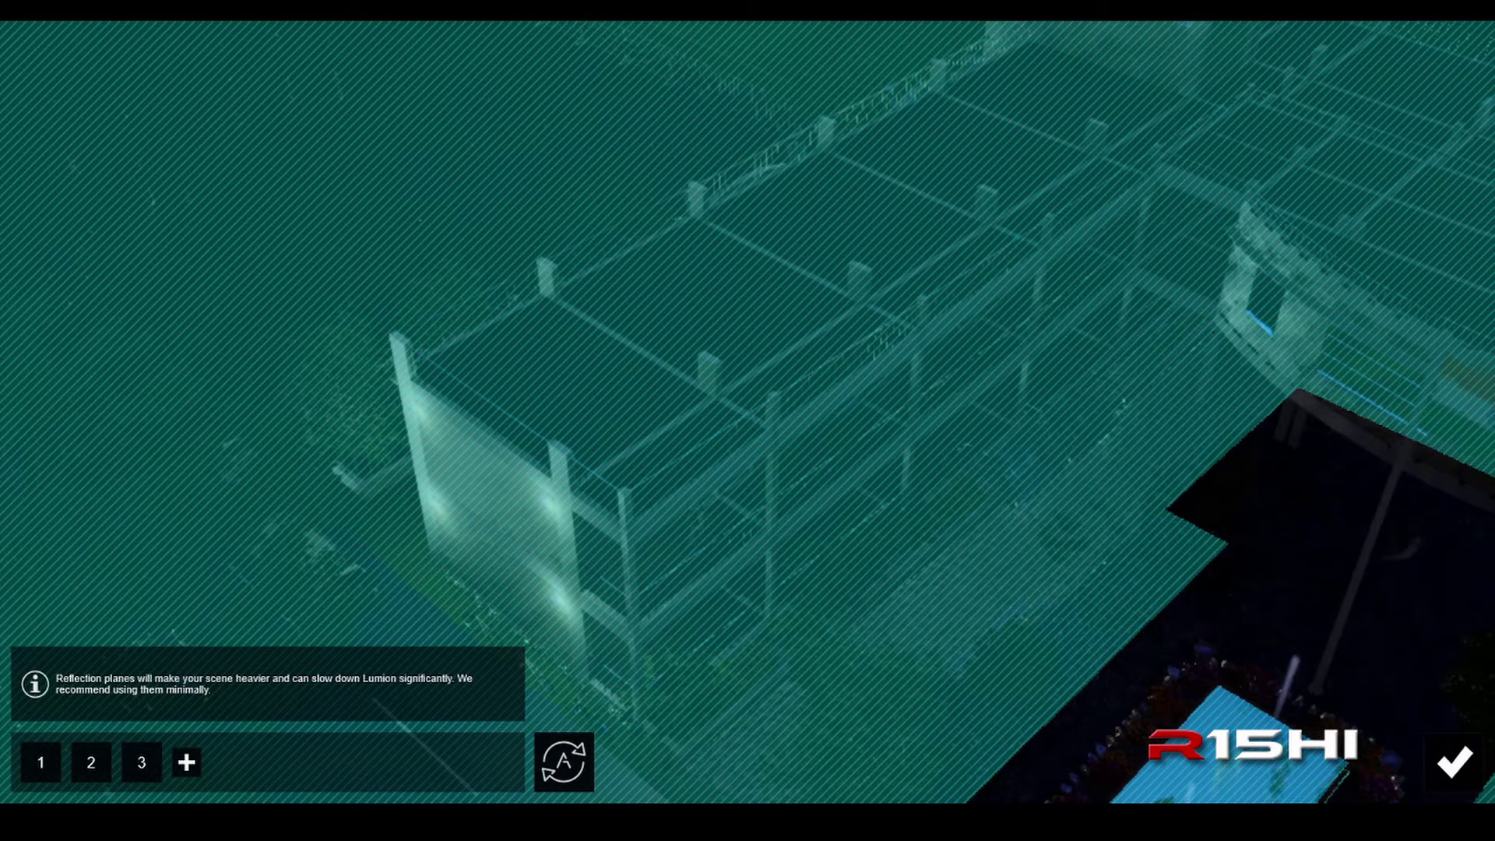
mouse_move(921, 600)
right_mouse_down()
mouse_move(872, 686)
mouse_move(1013, 693)
mouse_move(921, 601)
right_mouse_up()
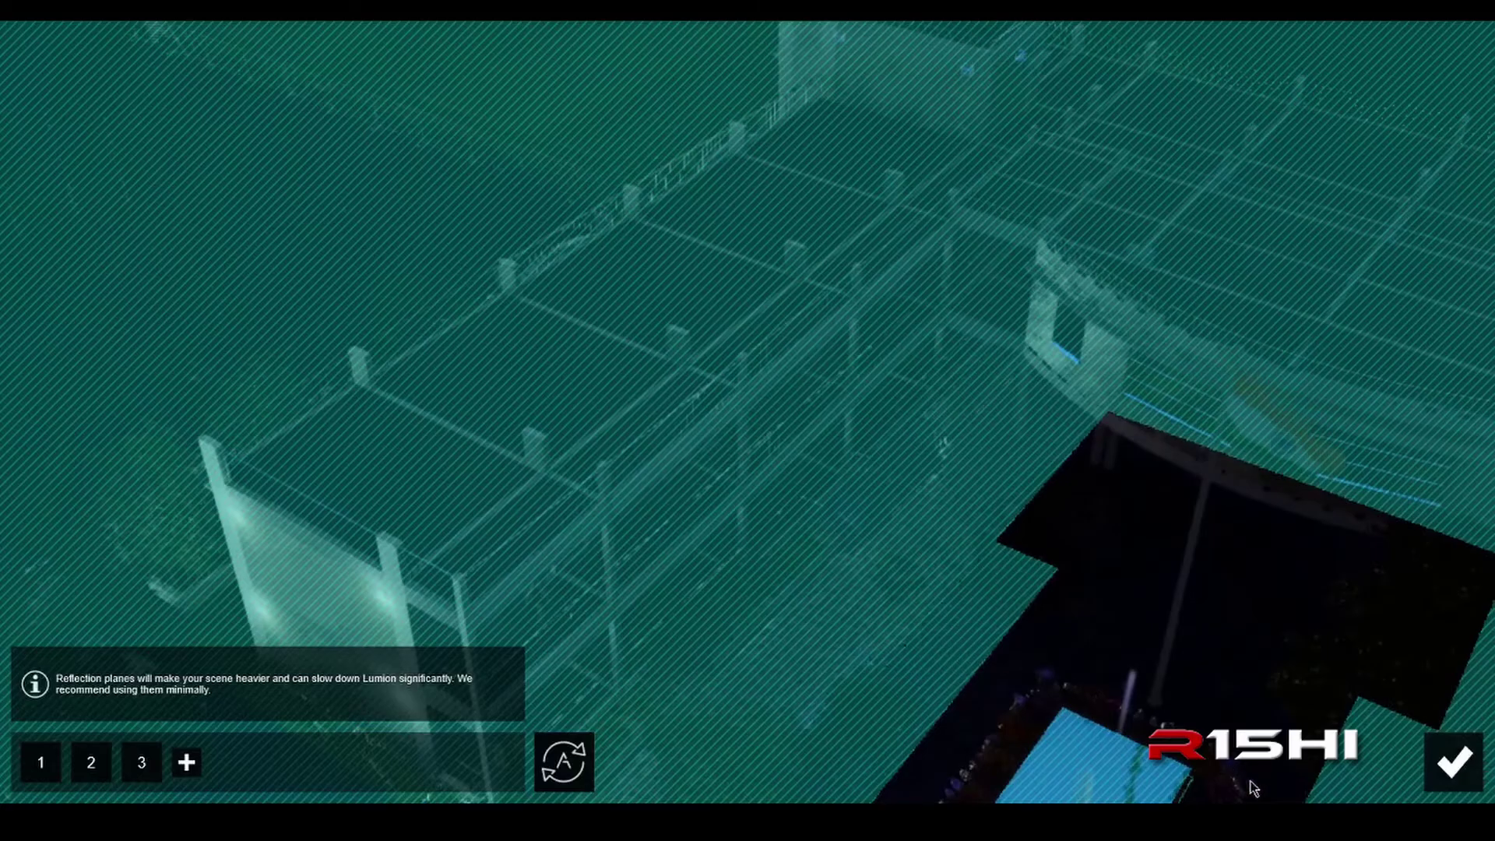
left_click(1471, 779)
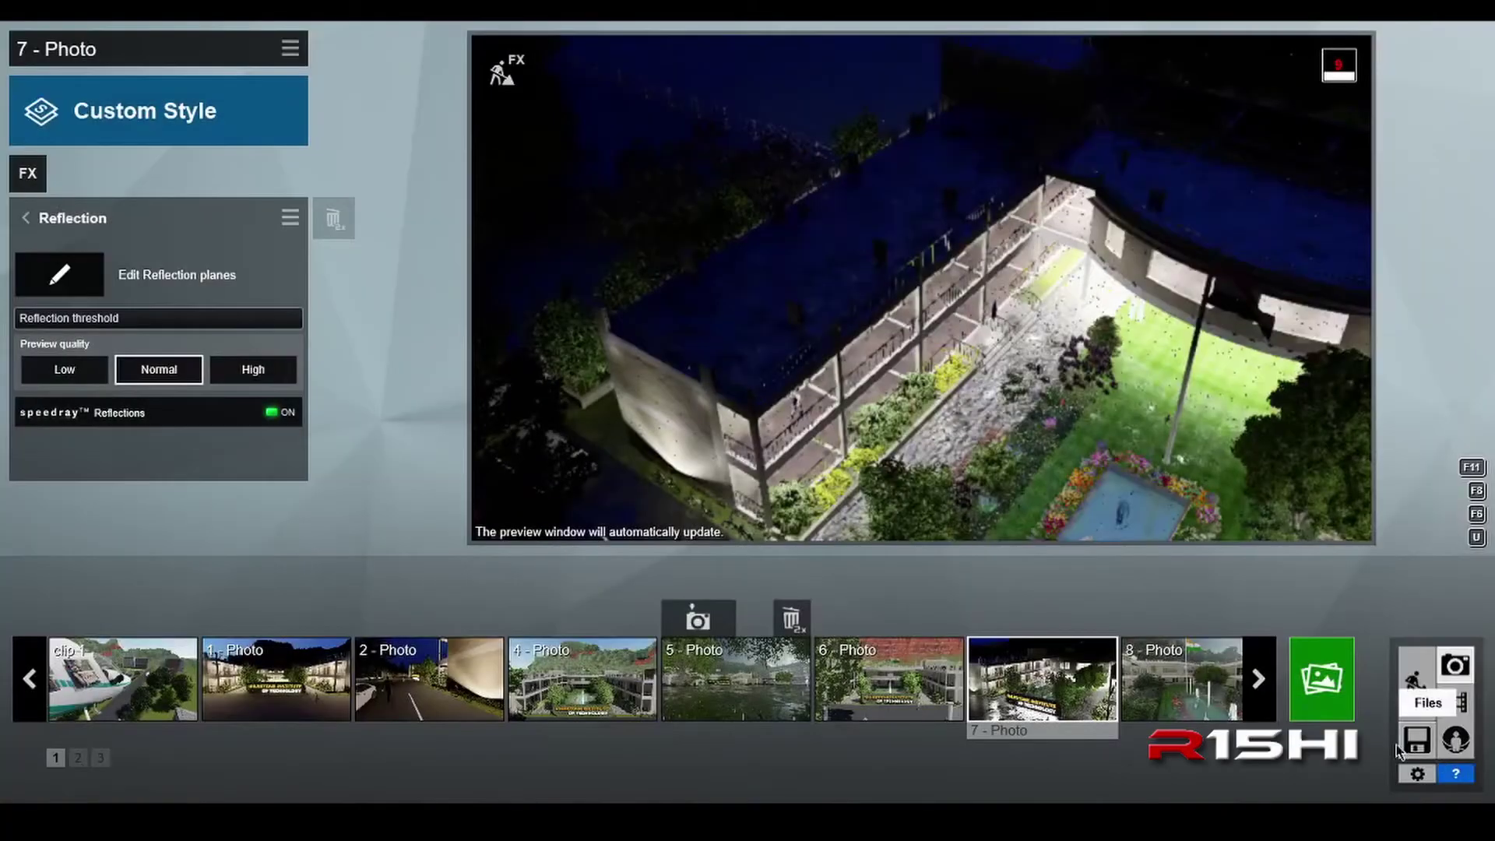
mouse_move(1067, 710)
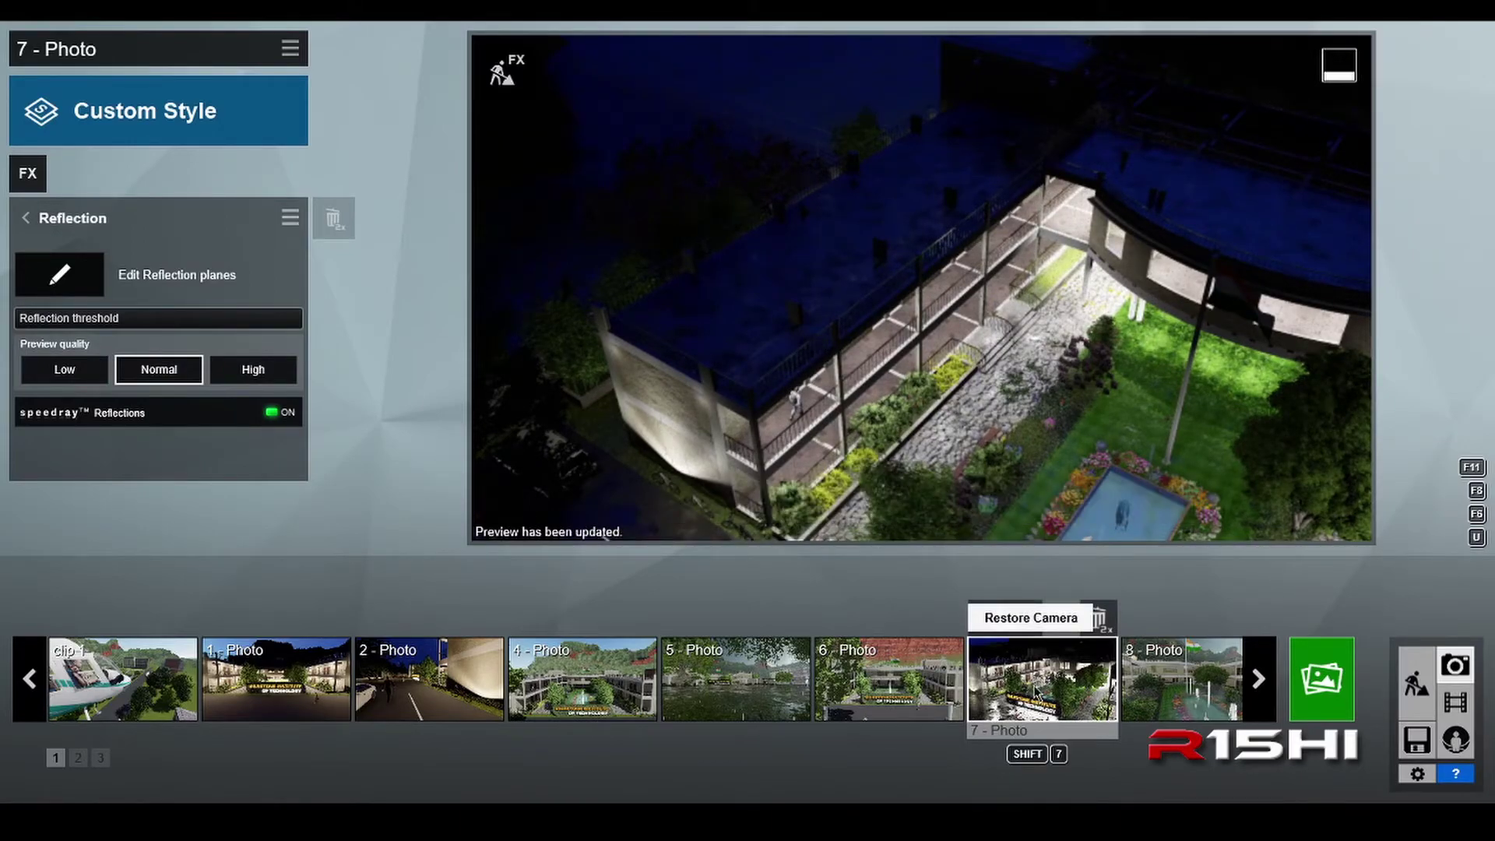
left_click(1036, 689)
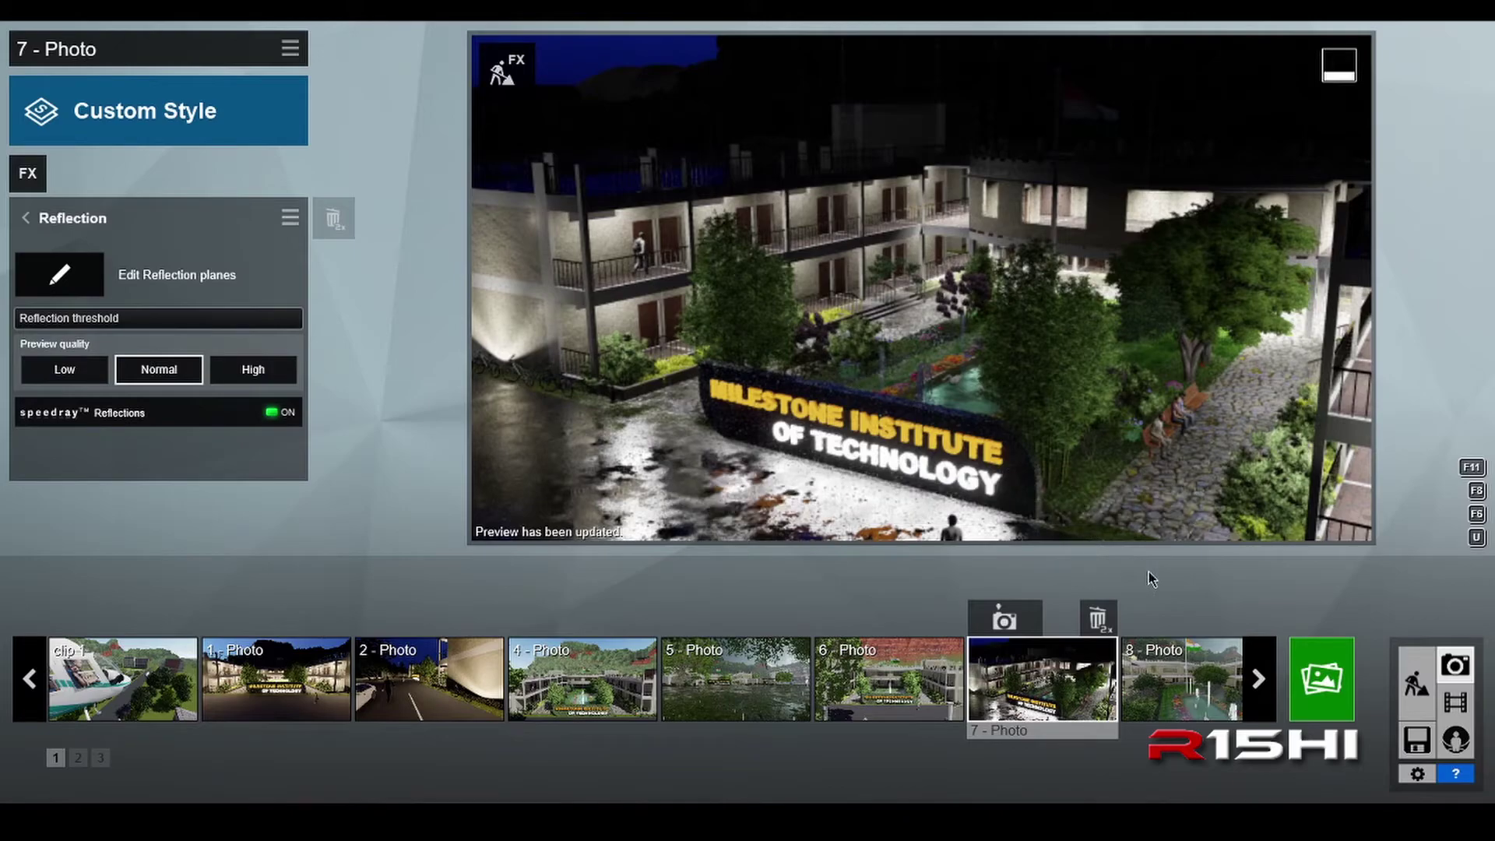
Render the current shot at Print size, 3840x2160, saving it in the SCHOOL PROJECT folder as NIGHT_RAINFALL_ REFLECTIONS FX ON.jpg
left_click(1318, 691)
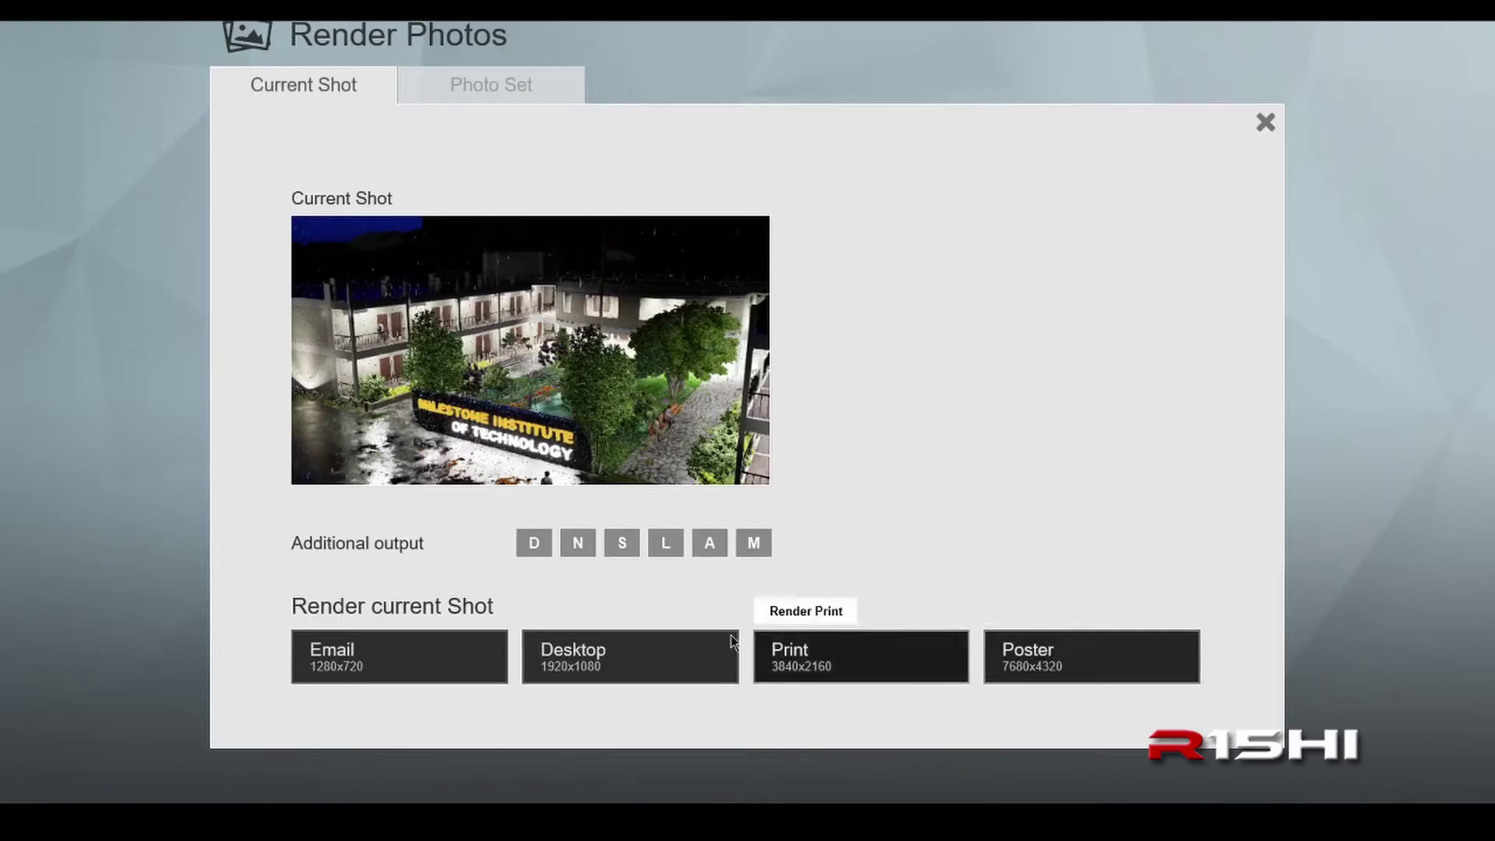
left_click(870, 677)
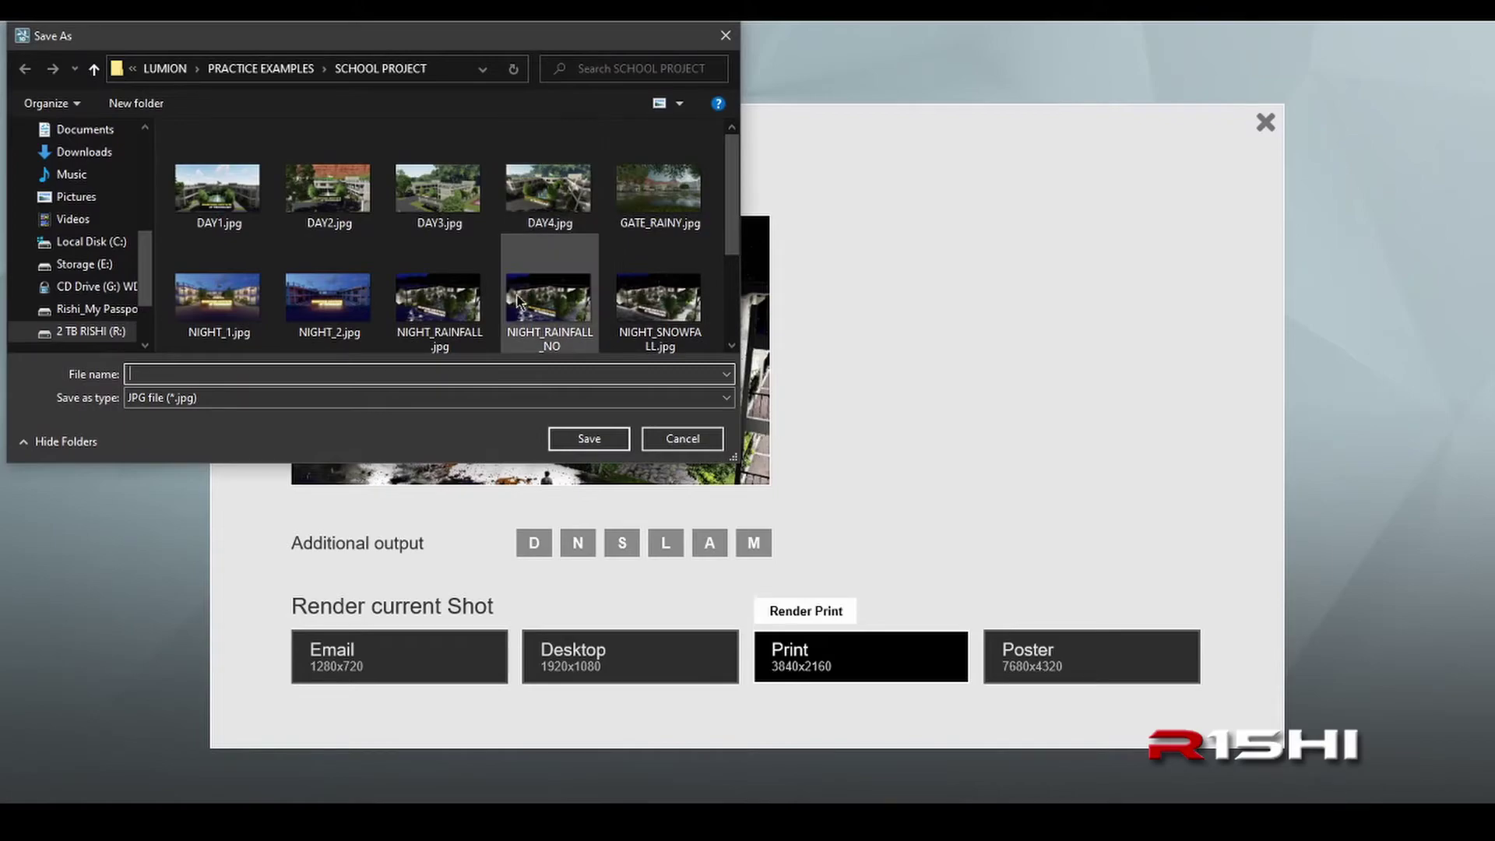
left_click(560, 312)
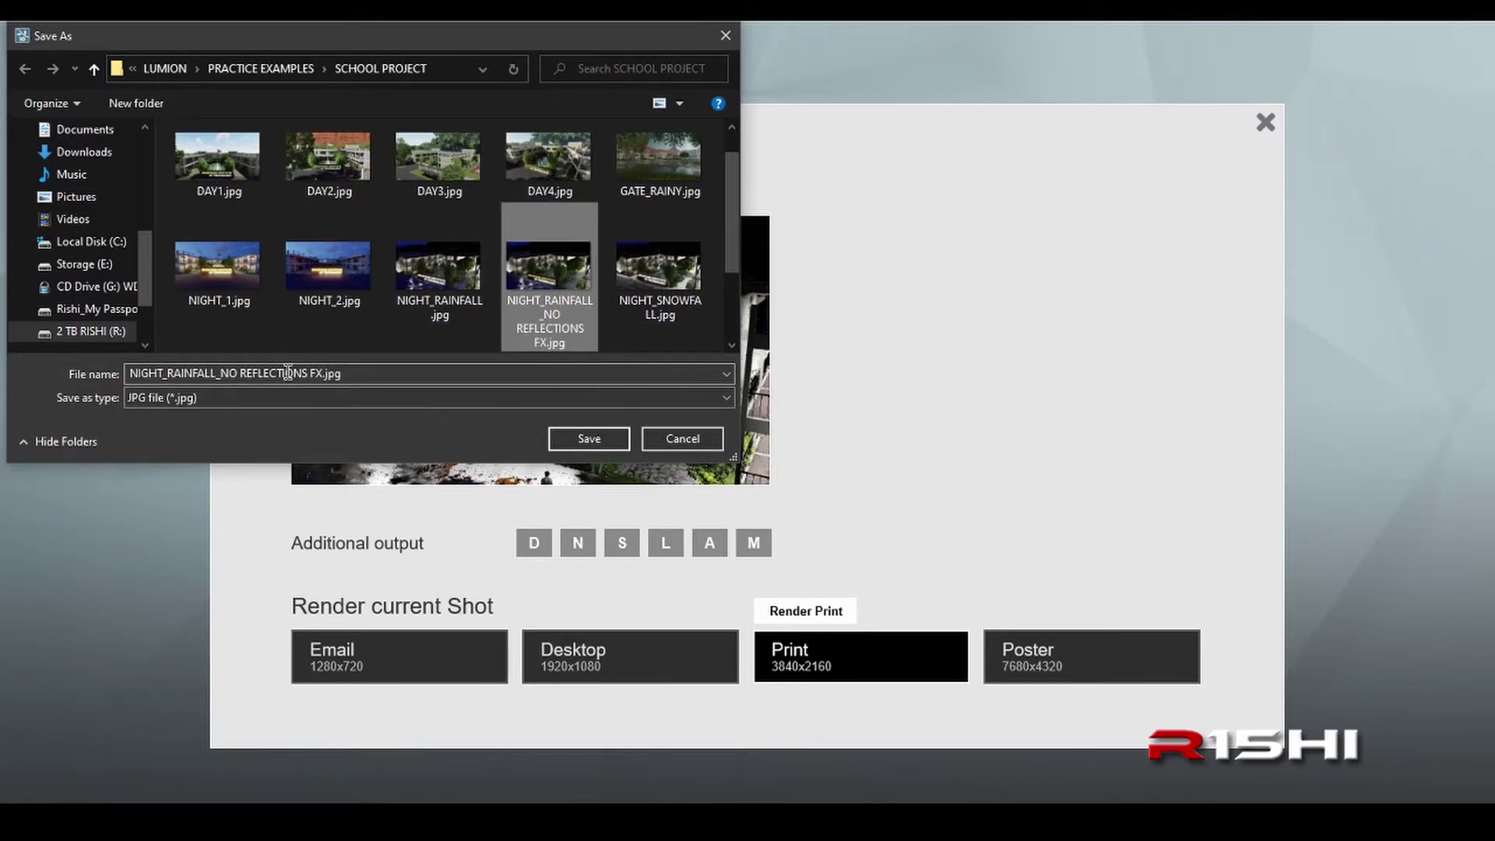
left_click(237, 373)
double_click(237, 373)
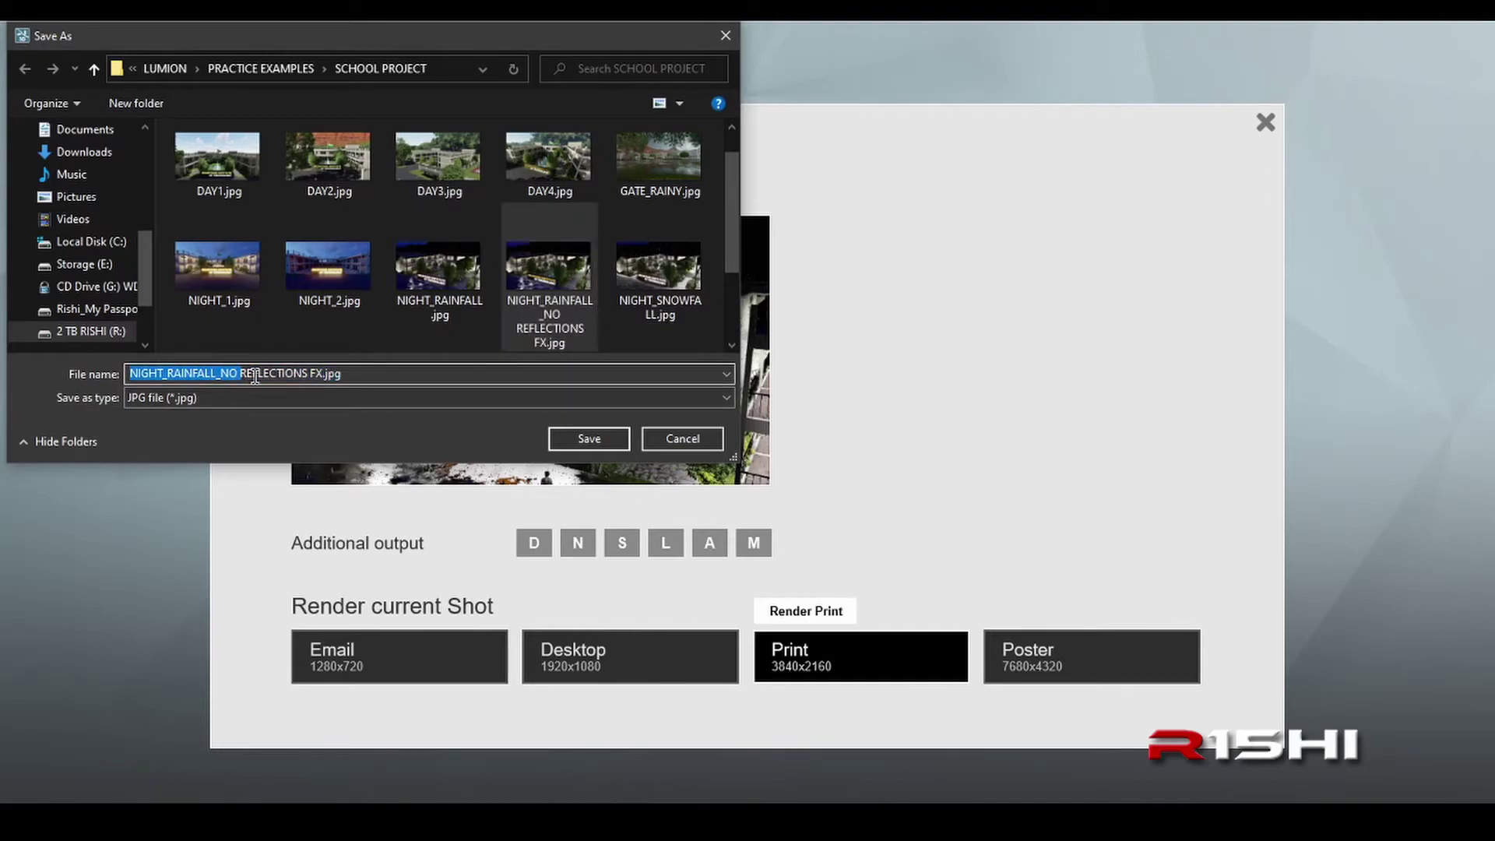
key("Right")
key("BackSpace")
key("BackSpace")
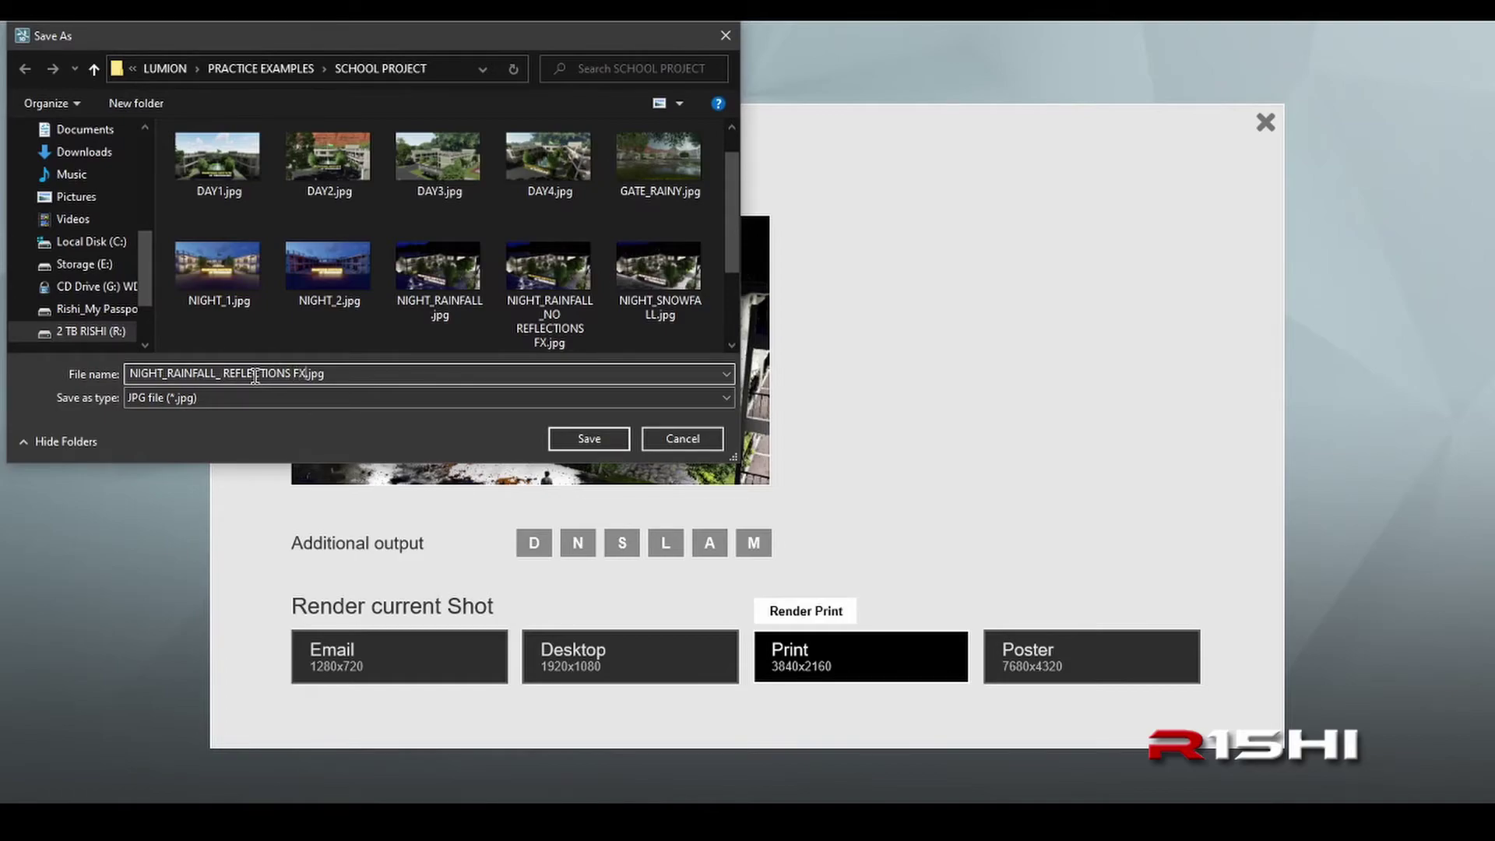
type("N")
left_click(574, 441)
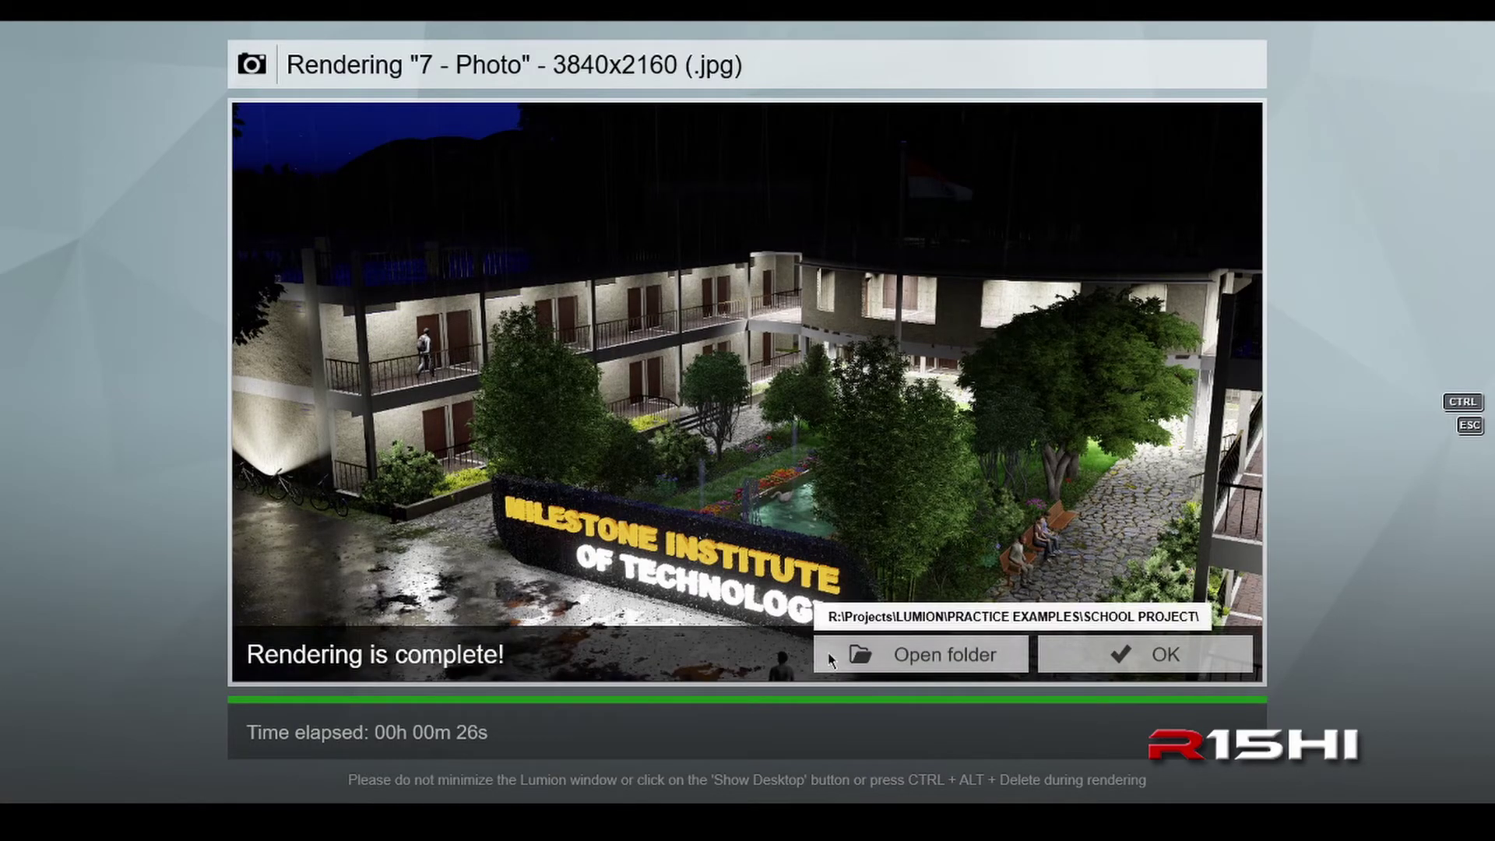
Open the rendered rainfall image with reflections from its output folder and examine the wet ground
left_click(885, 668)
double_click(653, 396)
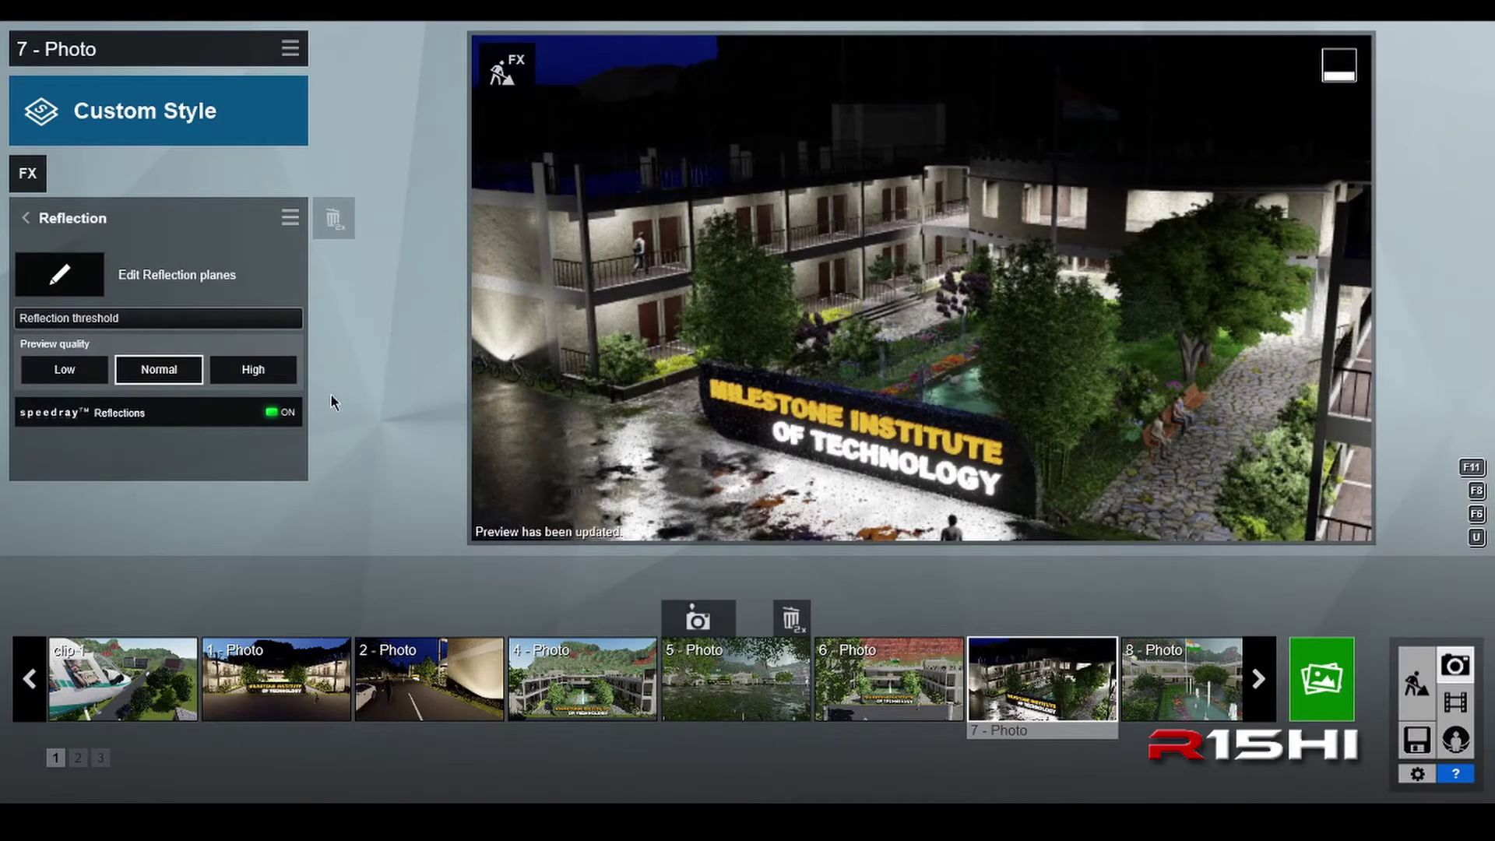
Change photo 7's Precipitation effect to full snow by setting Rain / Snow to 1.0
left_click(30, 220)
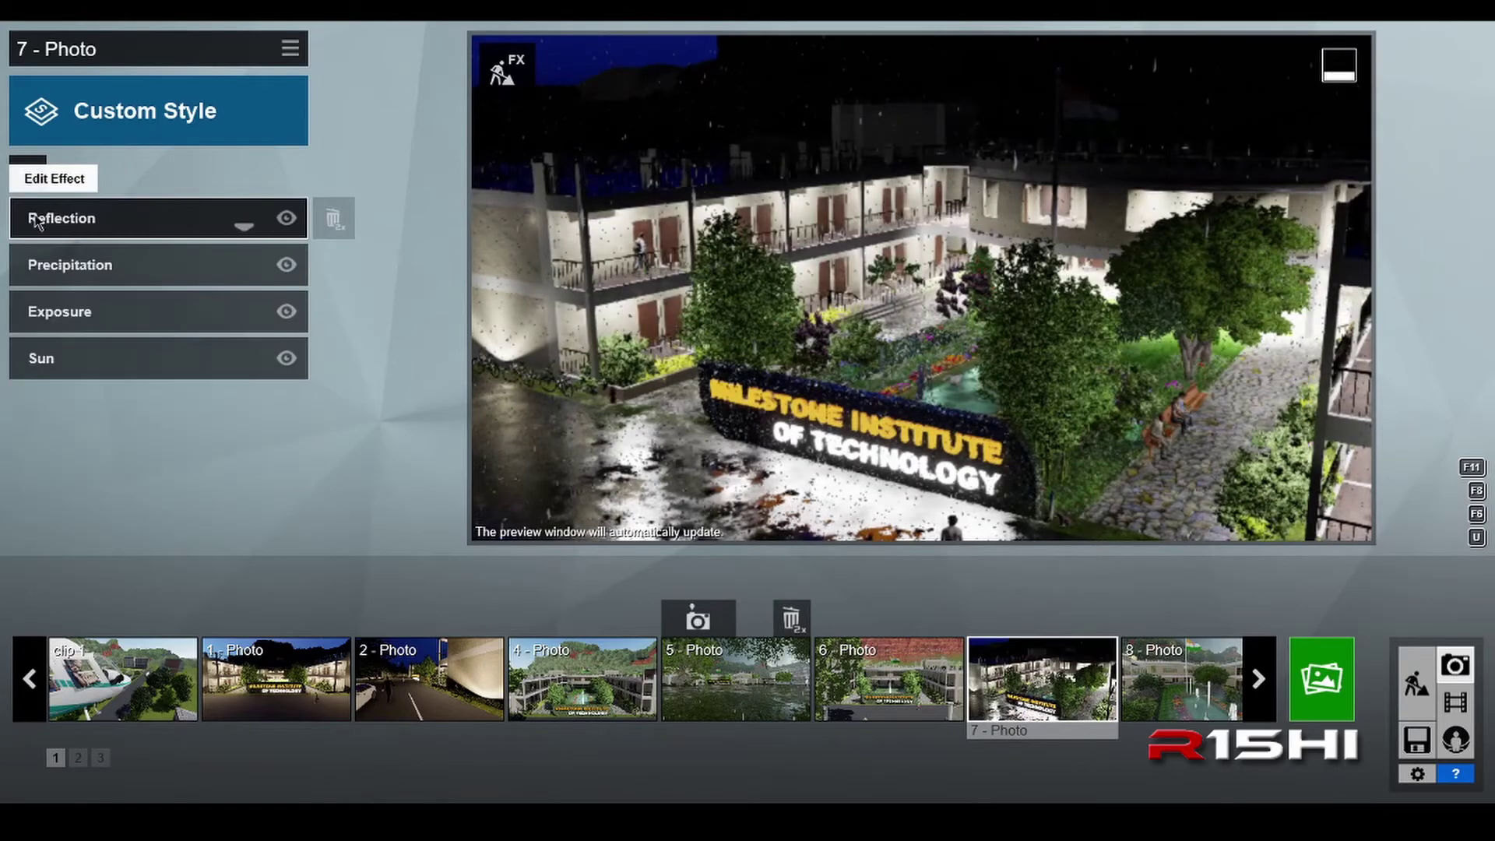
left_click(145, 266)
left_click_drag(115, 260, 292, 272)
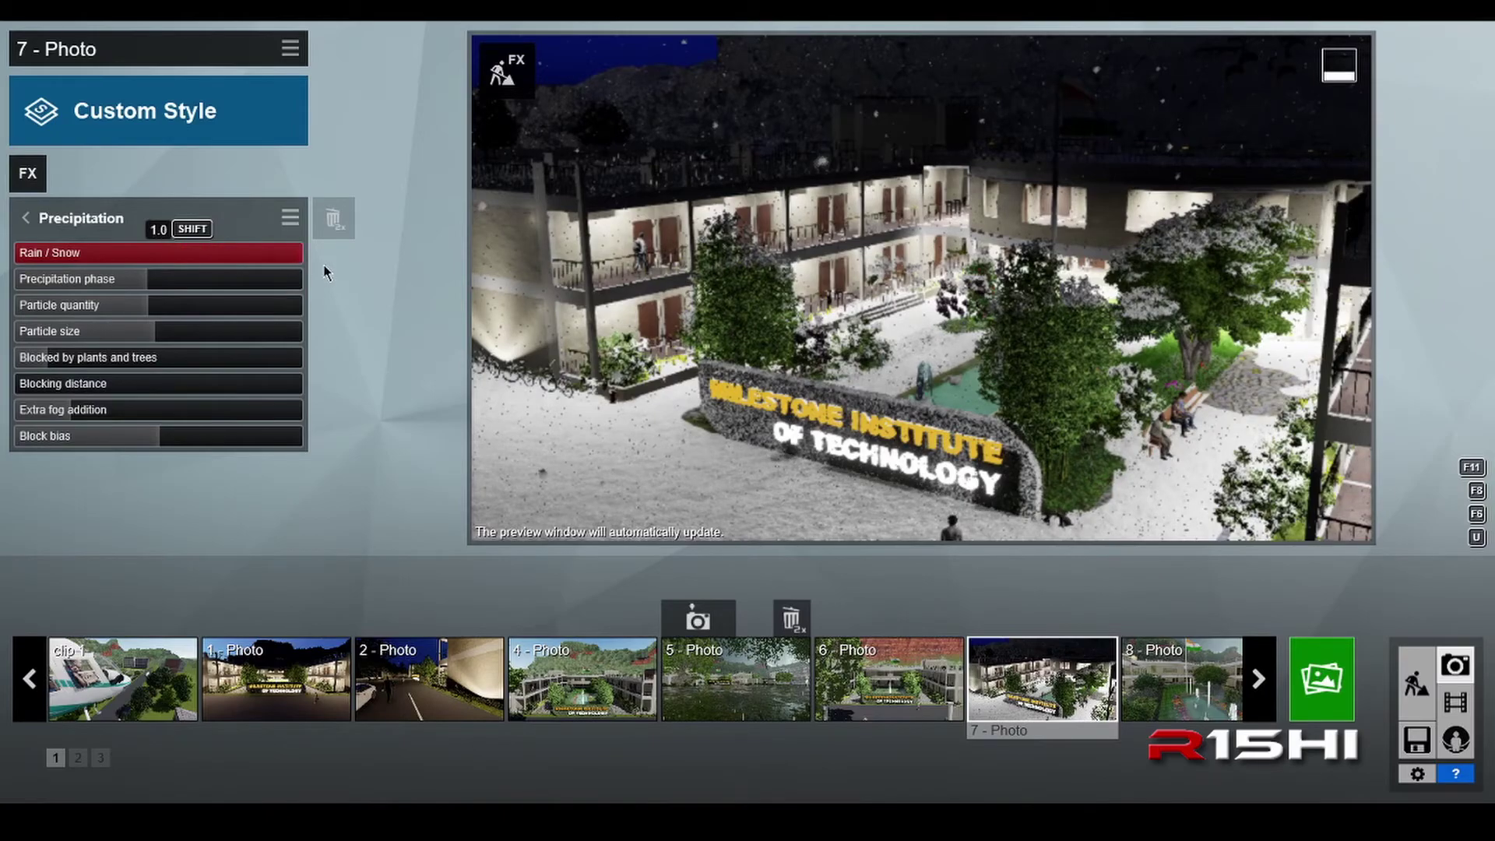
Tune the snow with Precipitation phase 0.4, Particle quantity 0.7, a smaller particle size, Blocked by plants and trees 0.2, and slightly more extra fog
left_click(131, 284)
left_click_drag(131, 282, 144, 352)
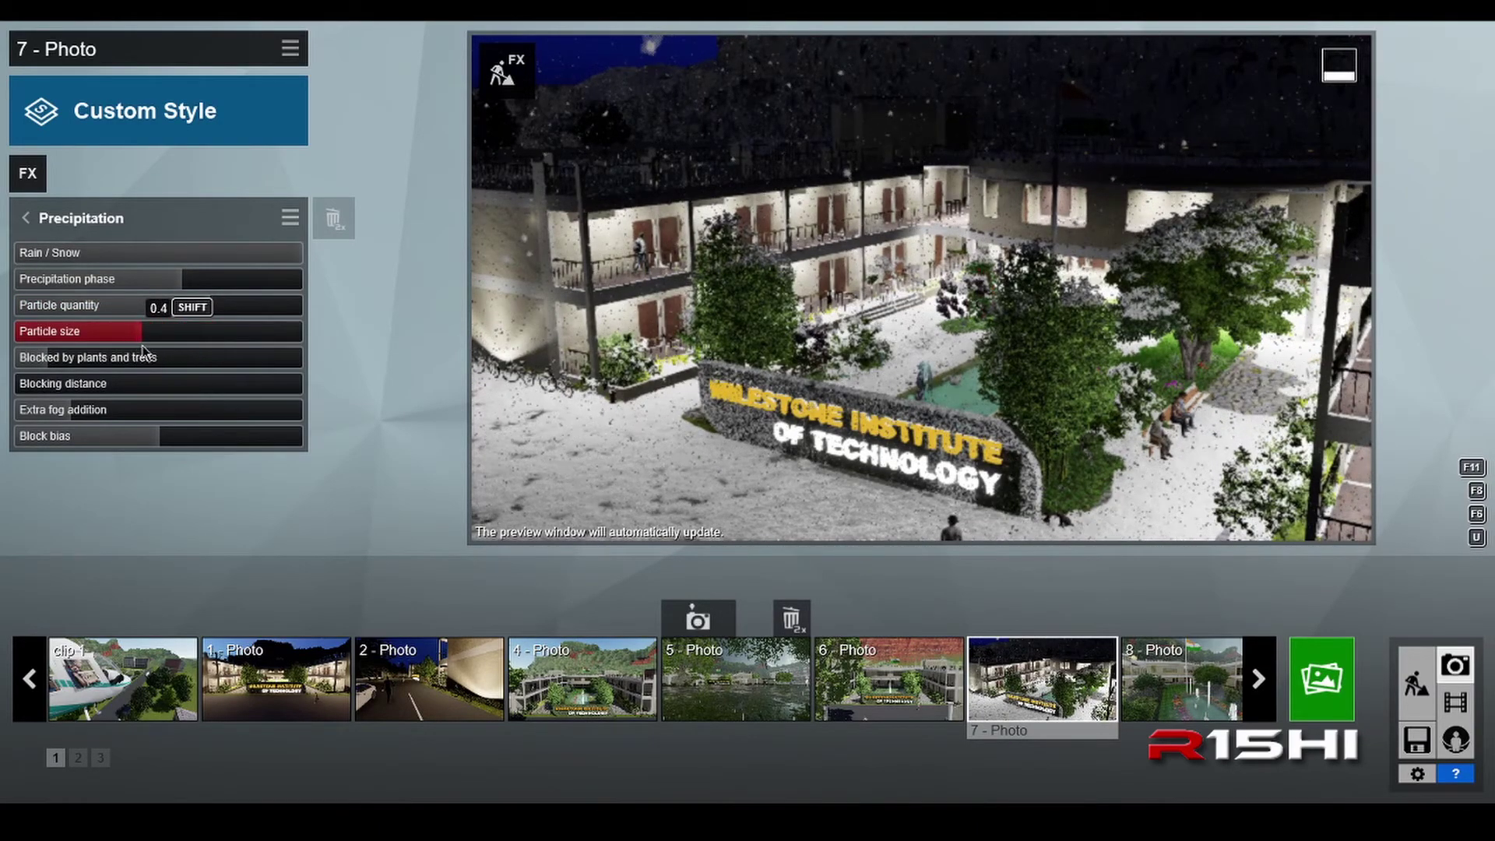
mouse_move(52, 357)
left_mouse_down()
mouse_move(216, 366)
mouse_move(28, 362)
mouse_move(72, 364)
left_mouse_up()
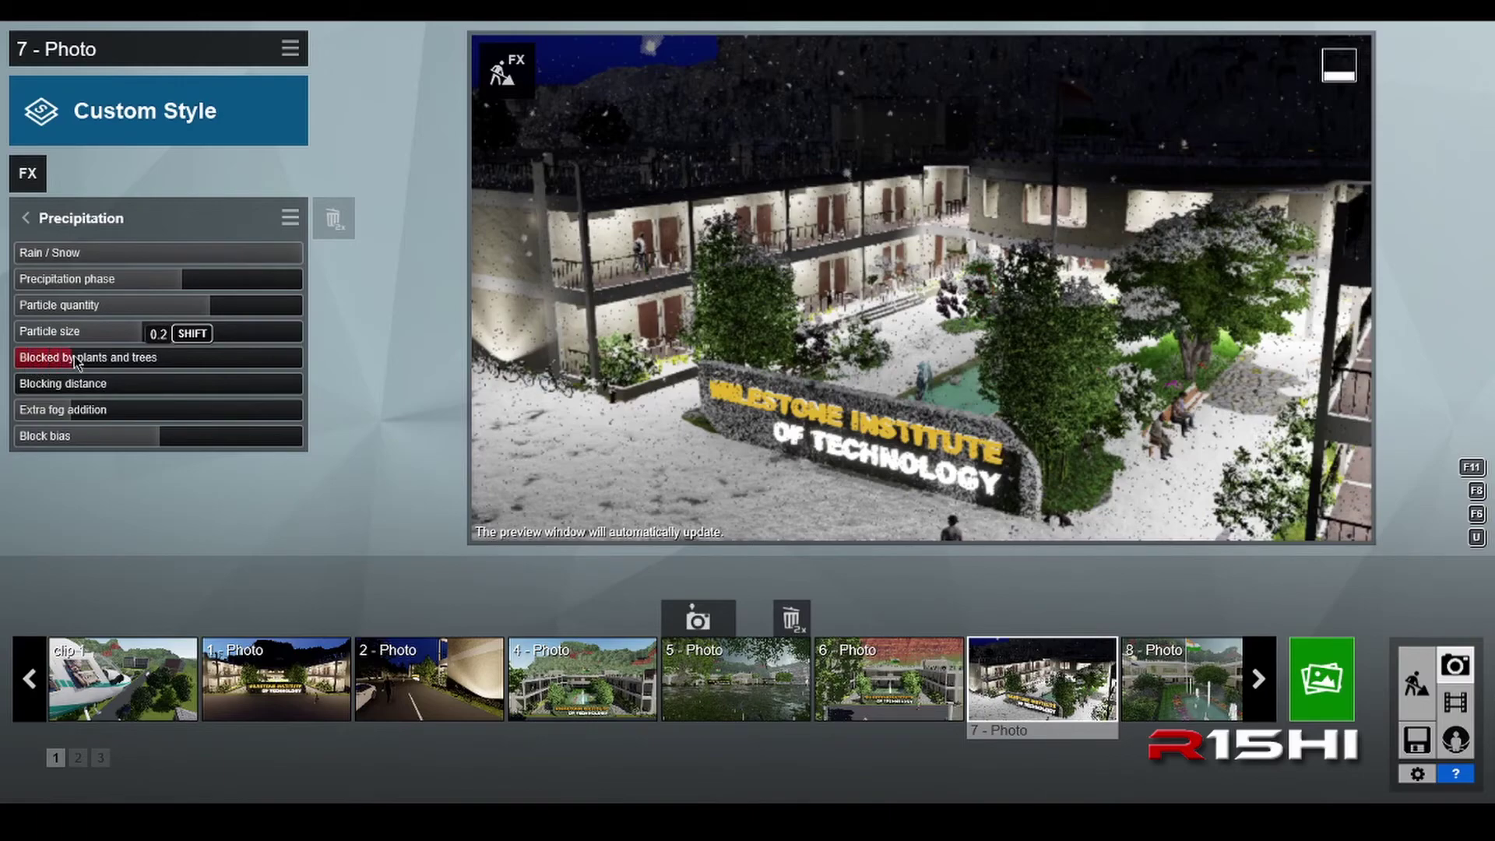
mouse_move(71, 418)
left_mouse_down()
mouse_move(103, 414)
mouse_move(87, 410)
left_mouse_up()
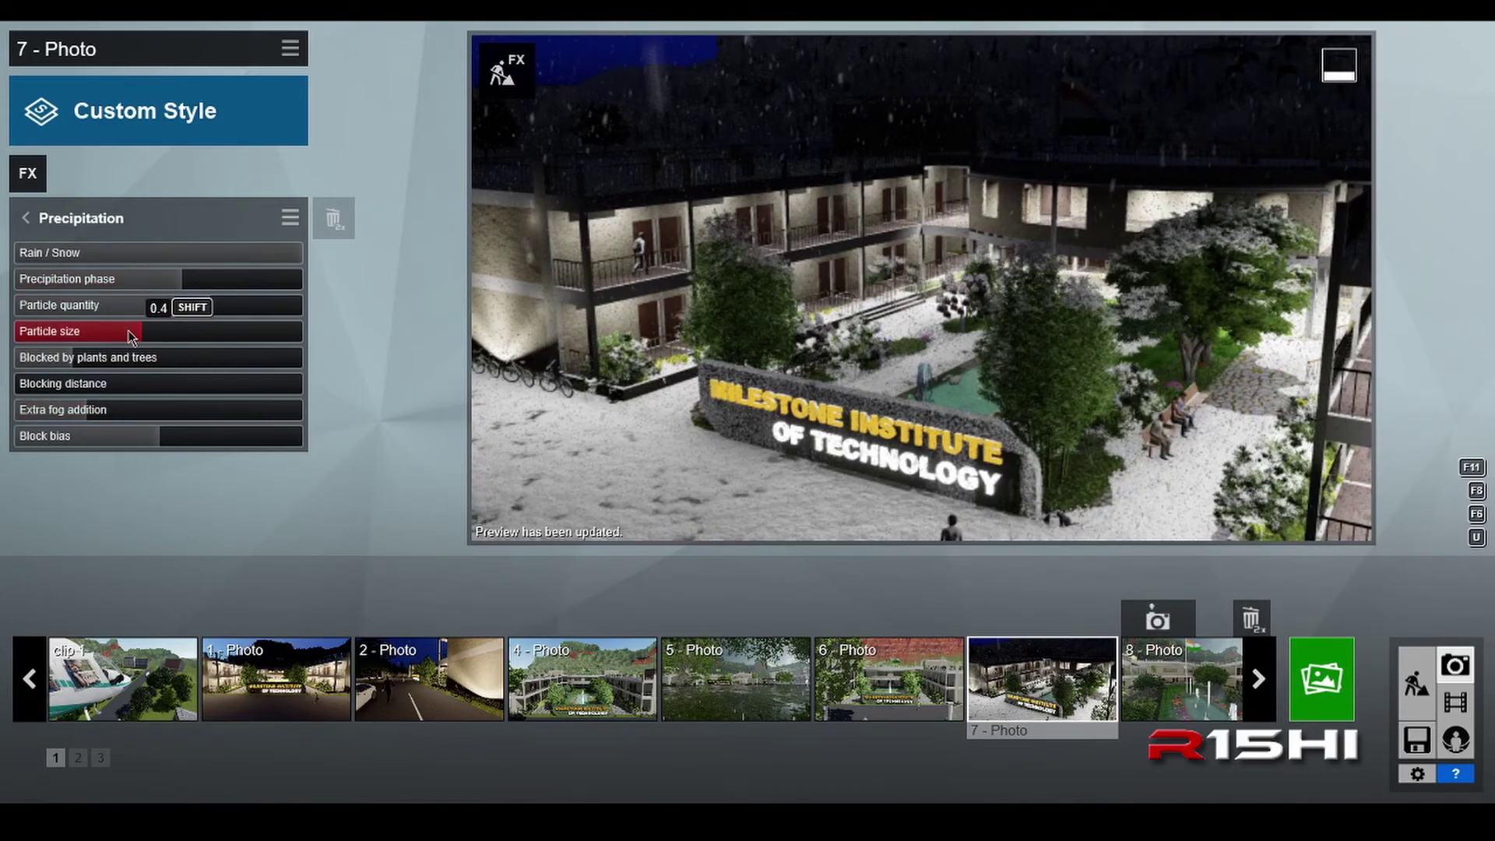
left_click_drag(132, 334, 104, 336)
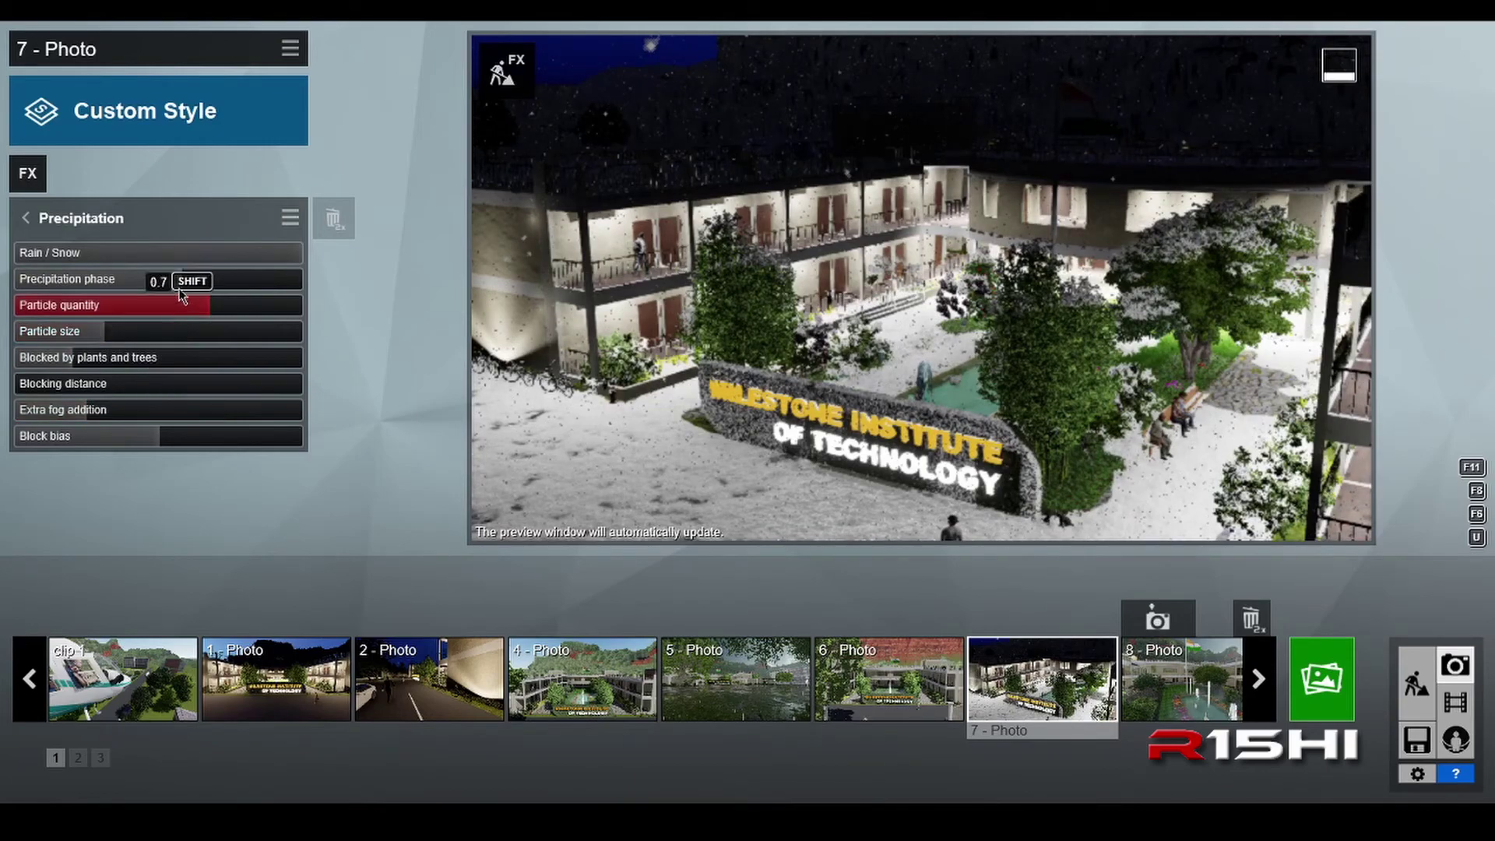
left_click_drag(181, 288, 140, 292)
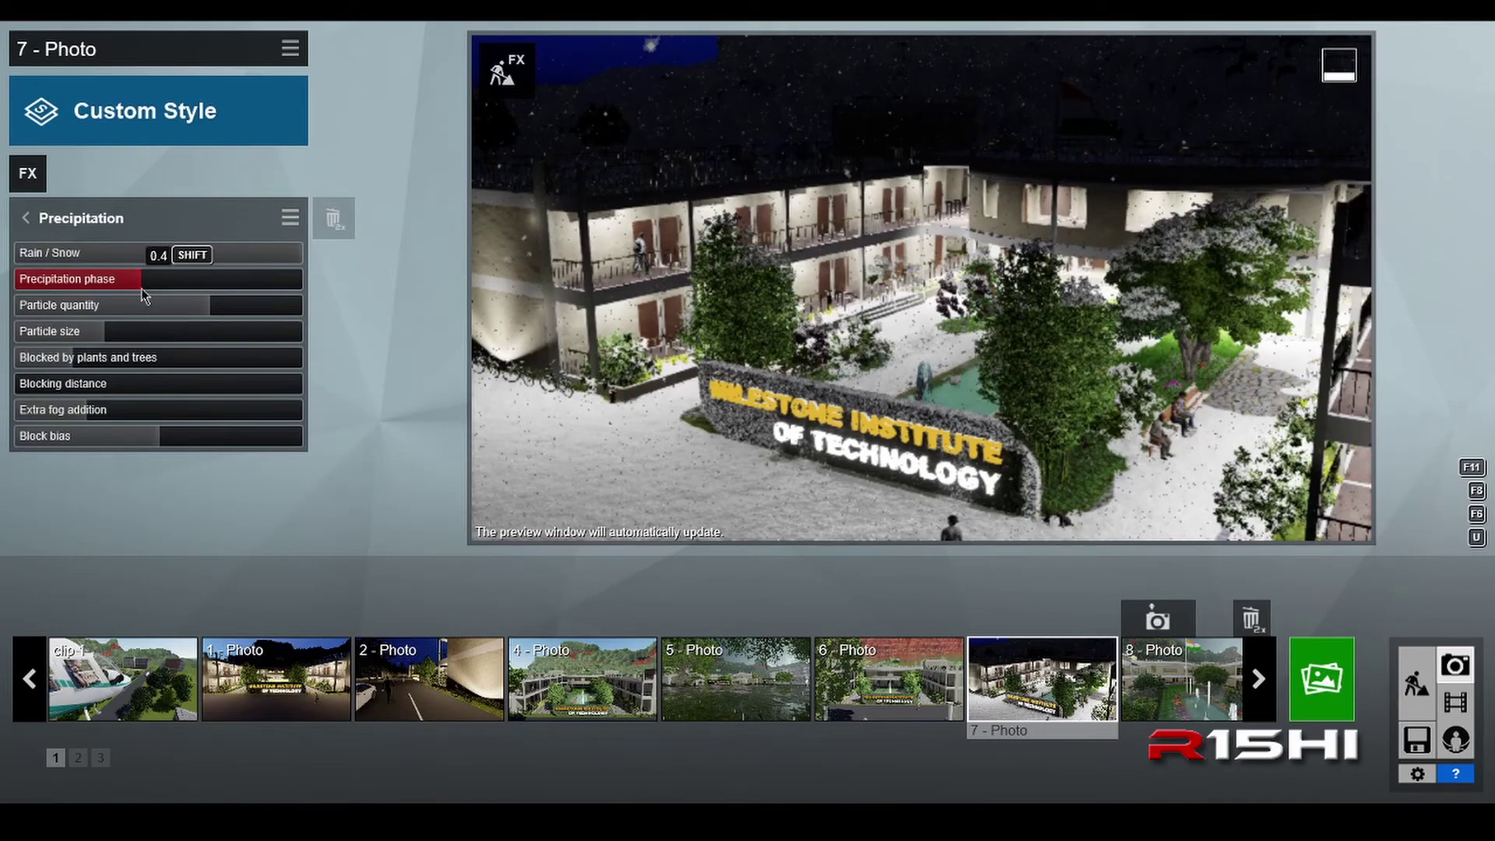
Render the snowy shot at Print size, 3840x2160, saving it as NIGHT_SNOWFALL_1.jpg based on the existing snowfall file's name
left_click(1350, 709)
left_click(873, 677)
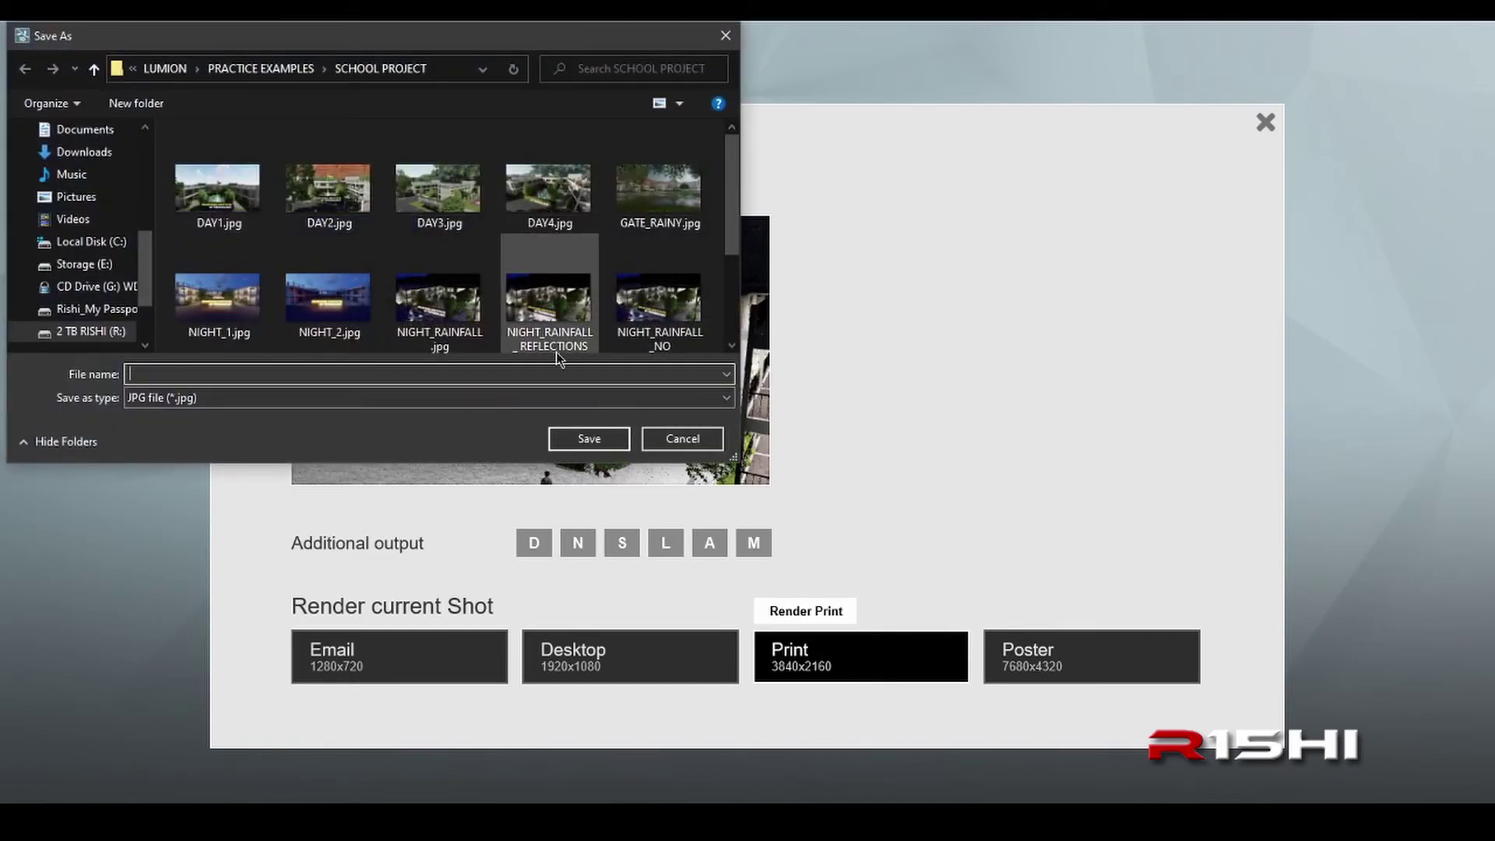
left_click(697, 294)
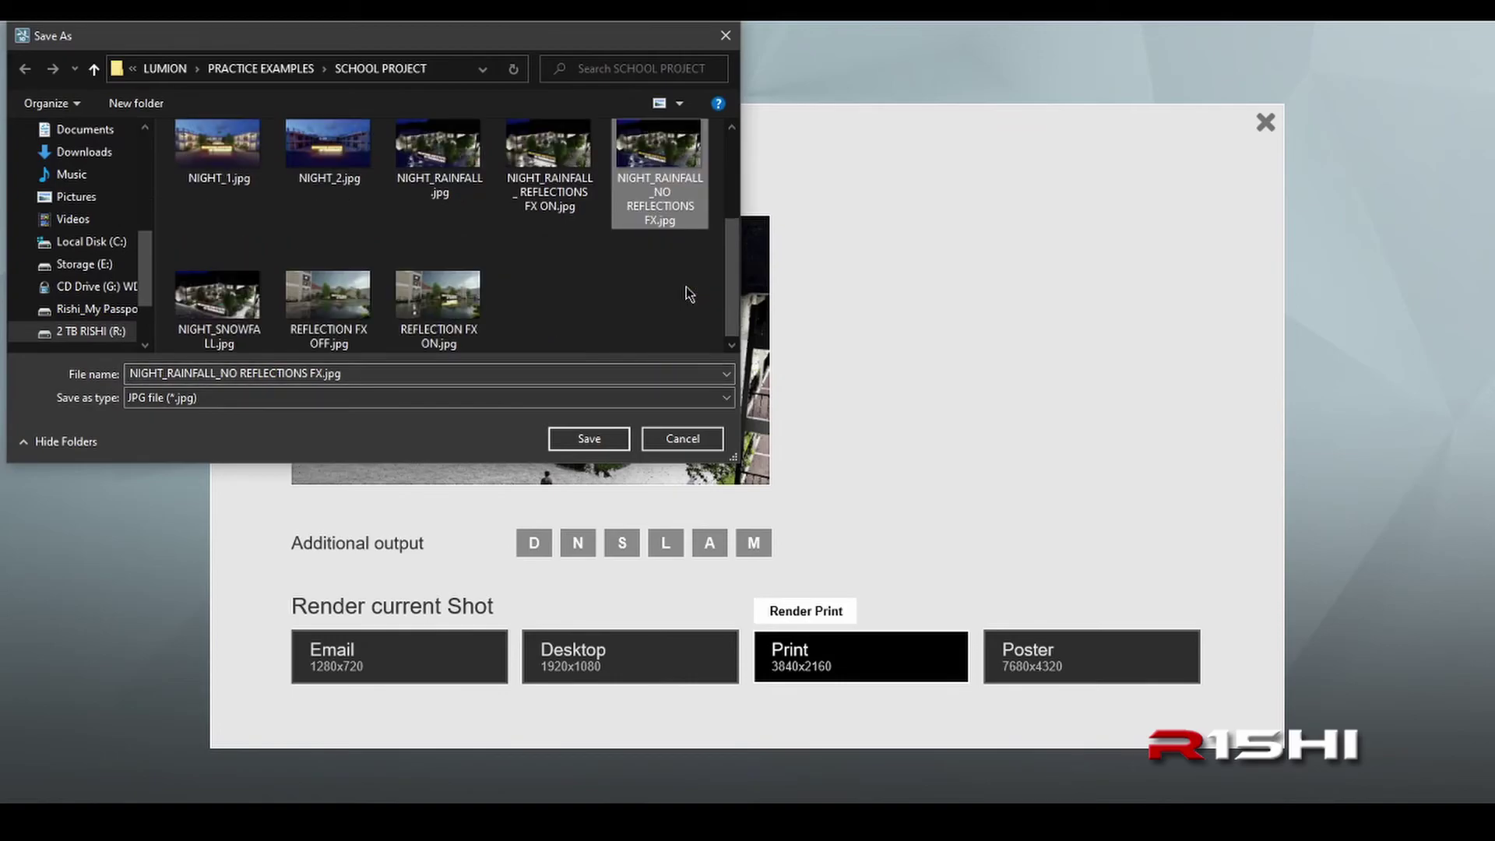
left_click(230, 303)
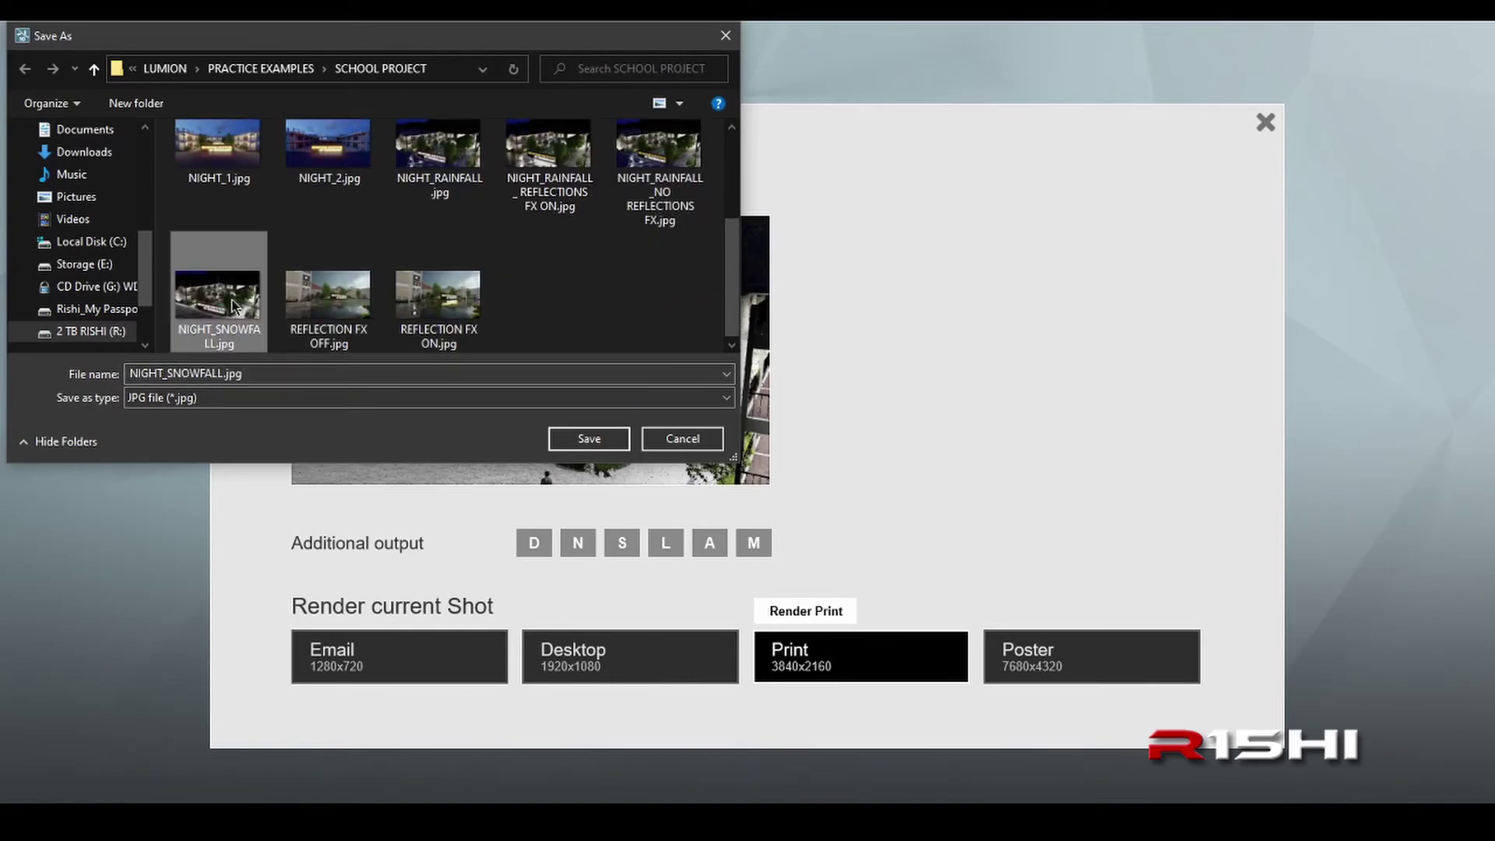
left_click(217, 376)
left_click(220, 375)
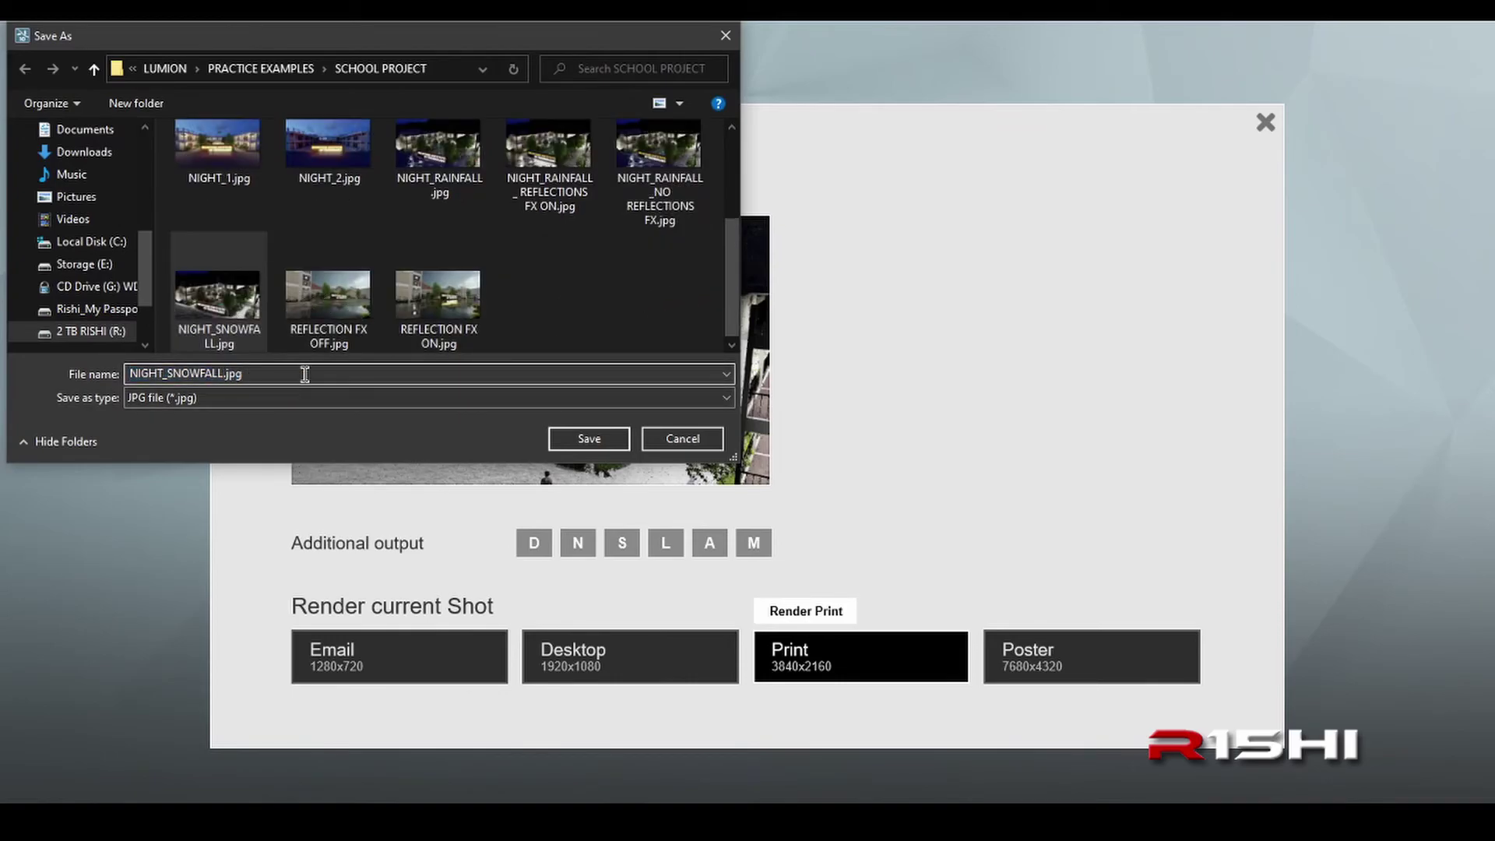
type("_")
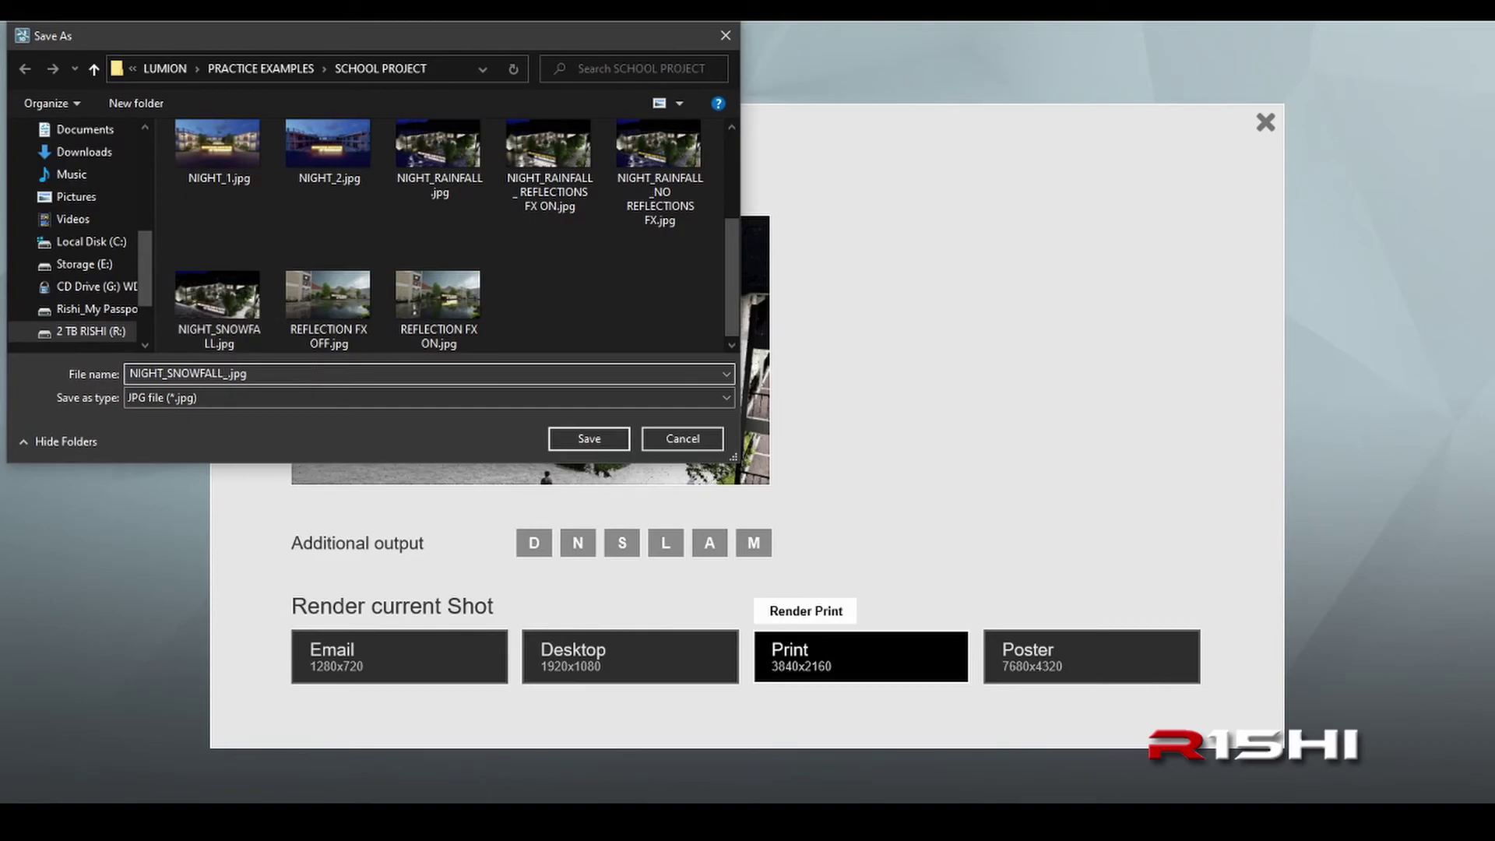
type("1")
left_click(617, 441)
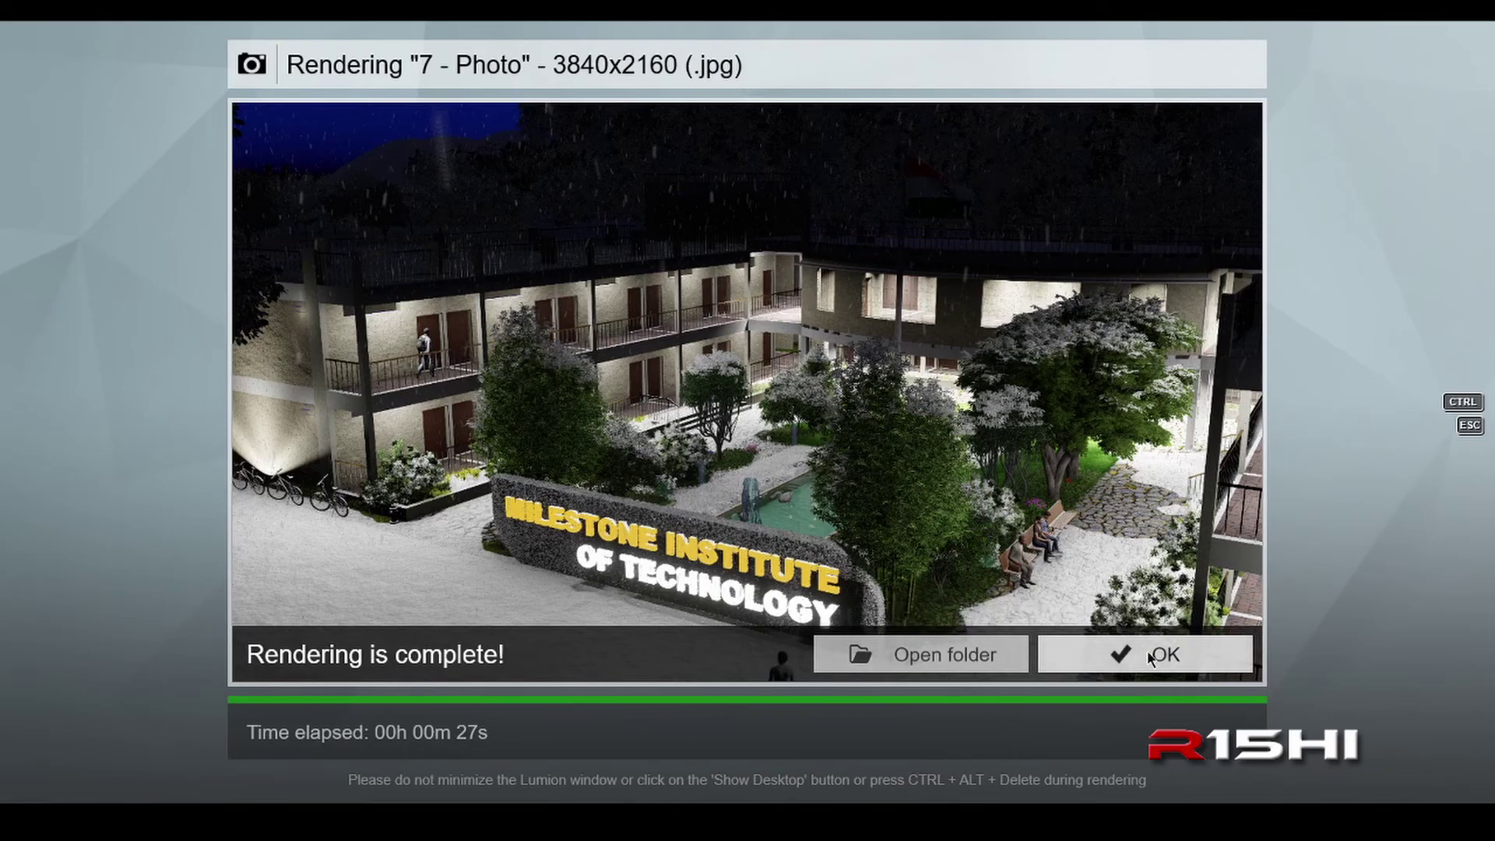
Open NIGHT_SNOWFALL_1.jpg from the output folder and examine the snow on the sign, trees and ground
left_click(880, 656)
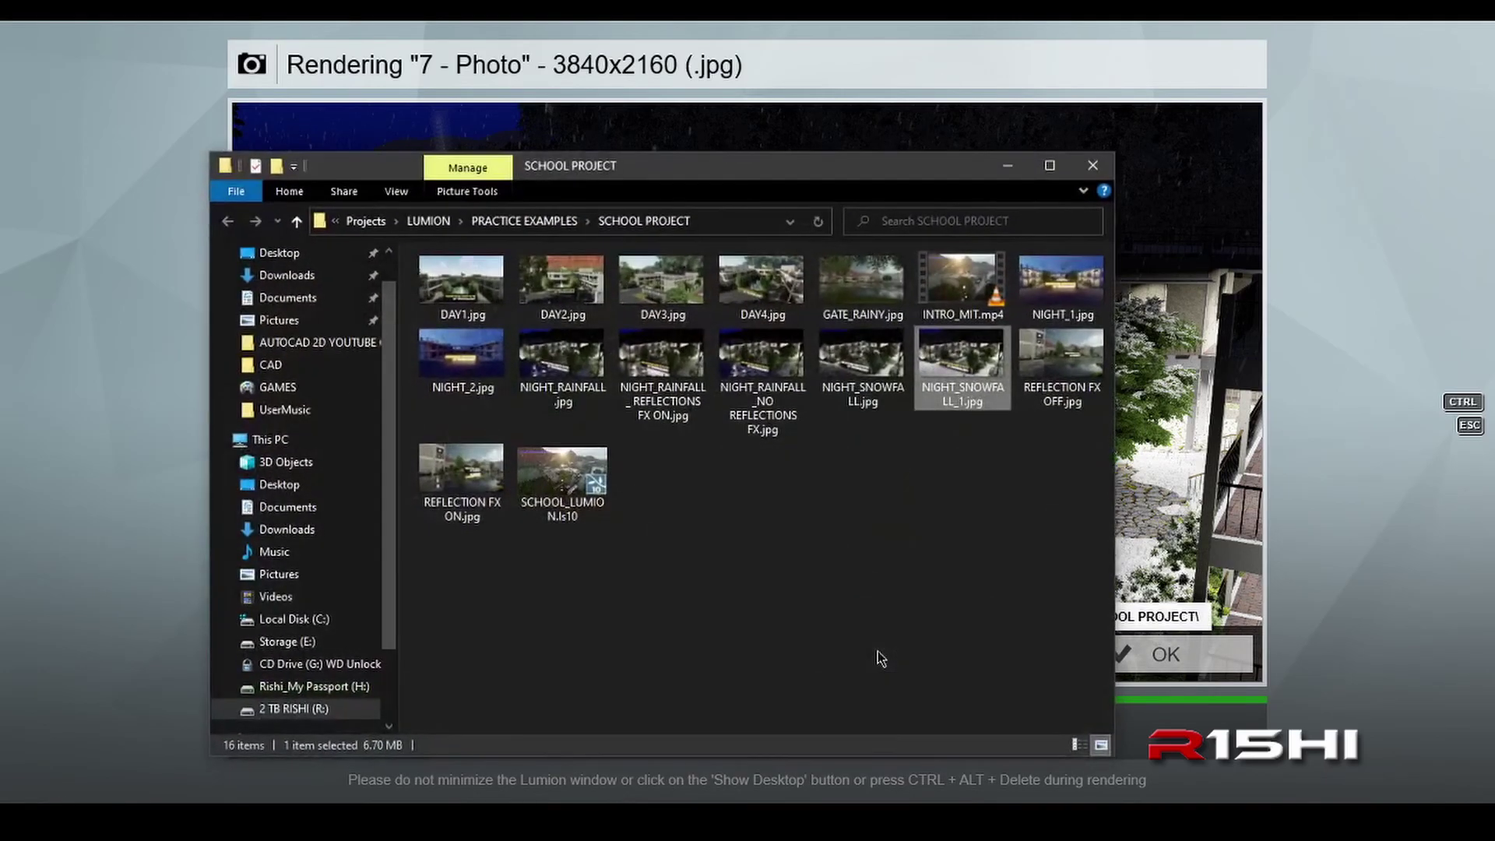
double_click(951, 375)
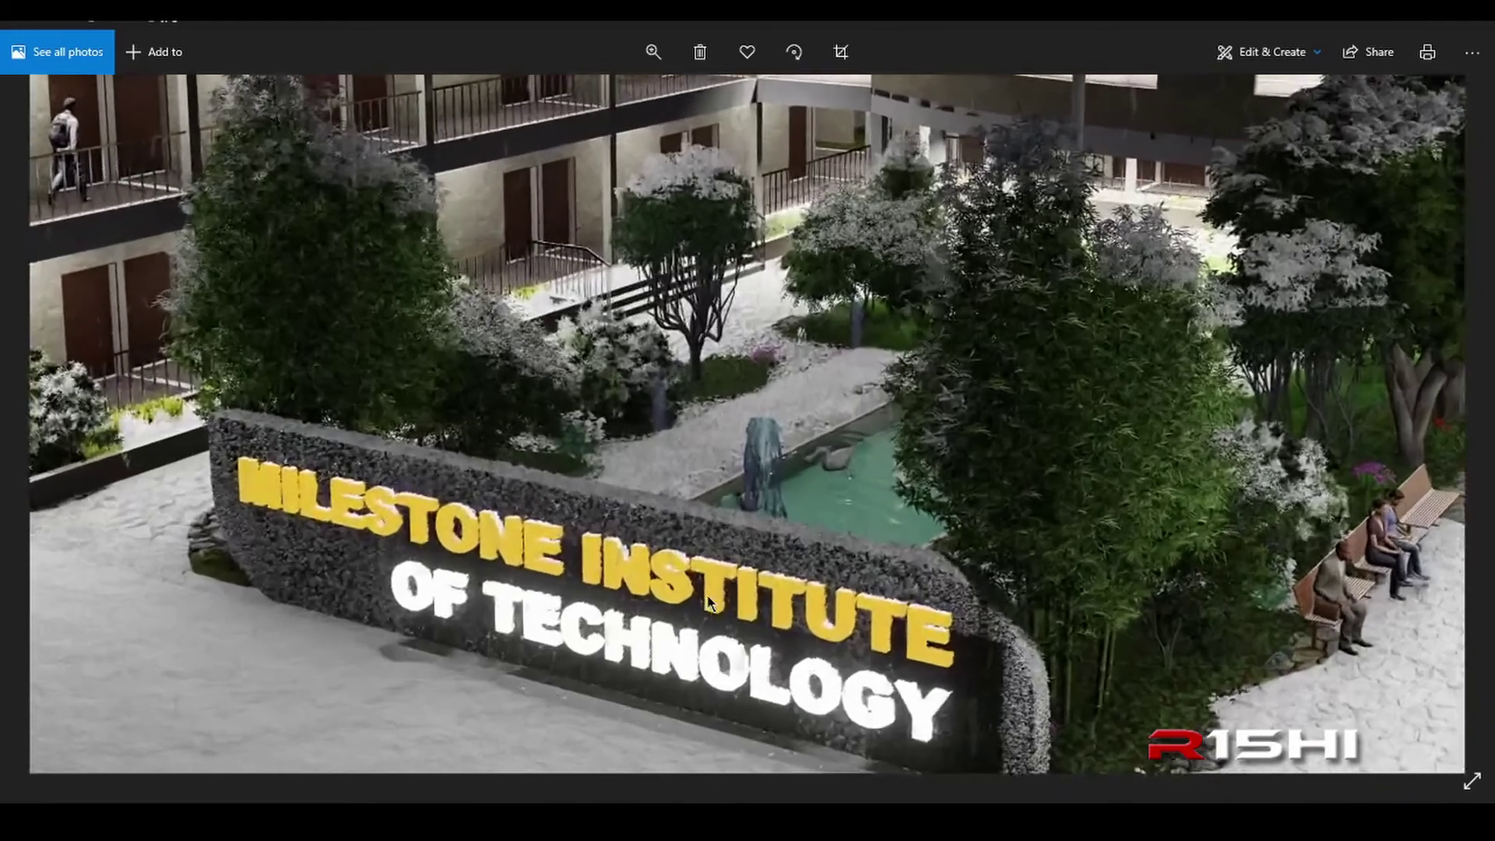